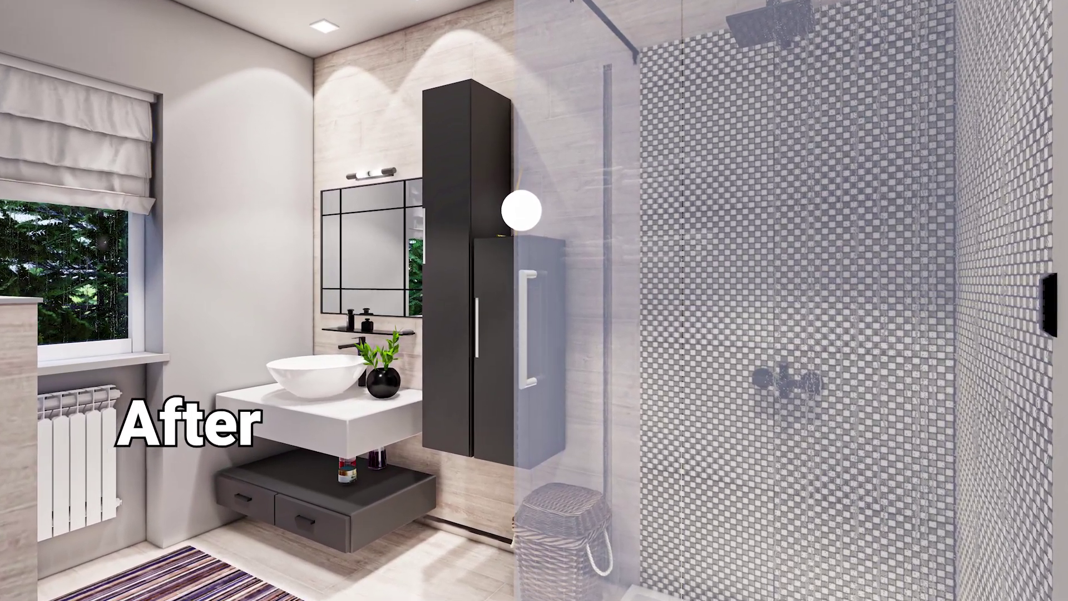
- Launch Lumion Pro 12.5 from its desktop icon and reach the Welcome to Lumion 12 screen
{"action": "double_click", "coordinate": [22, 188]}
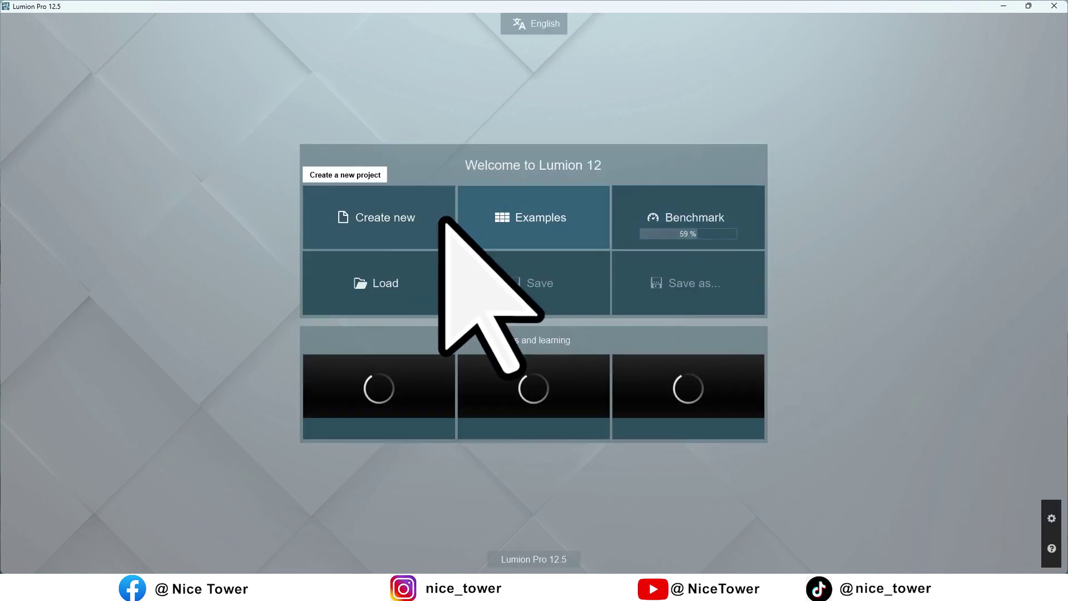
- Create a new project from the Plain environment template and look around the empty grass scene
{"action": "left_click", "coordinate": [396, 245]}
{"action": "left_click", "coordinate": [396, 243]}
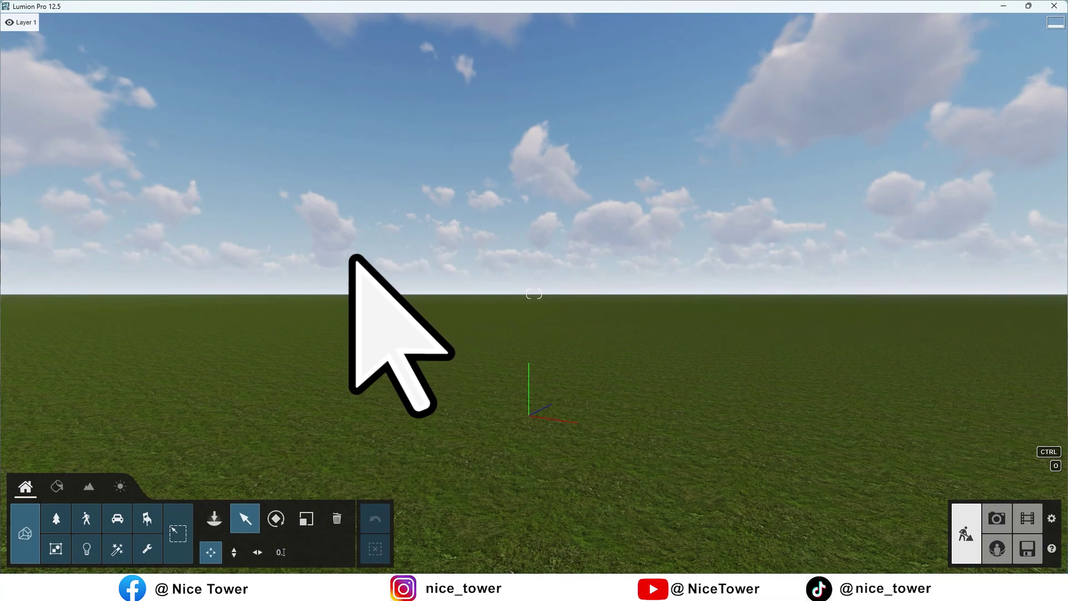
{"action": "mouse_move", "coordinate": [356, 257]}
{"action": "right_mouse_down"}
{"action": "mouse_move", "coordinate": [434, 332]}
{"action": "mouse_move", "coordinate": [501, 356]}
{"action": "mouse_move", "coordinate": [8, 481]}
{"action": "right_mouse_up"}
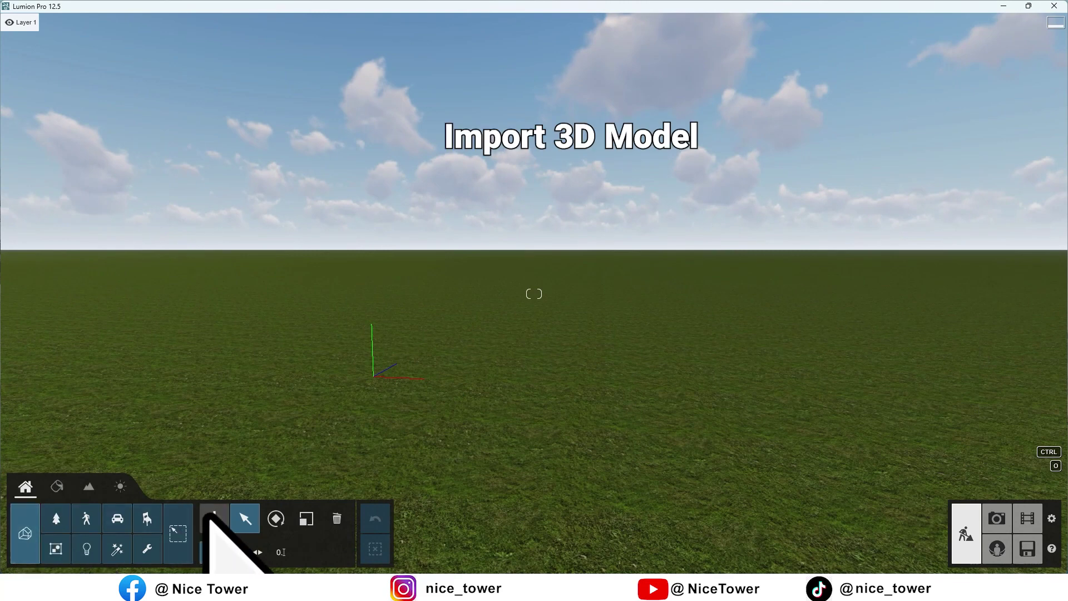
- Import the Bathroom 8.skp model and place the building on the grass
{"action": "left_click", "coordinate": [214, 519]}
{"action": "left_click", "coordinate": [84, 64]}
{"action": "double_click", "coordinate": [96, 70]}
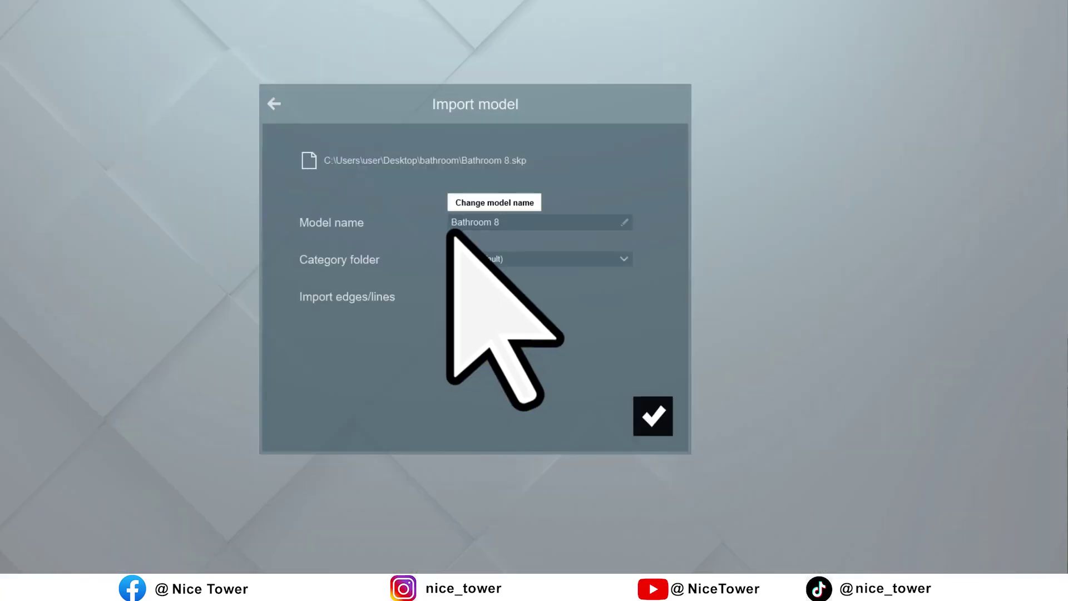
{"action": "left_click", "coordinate": [652, 416]}
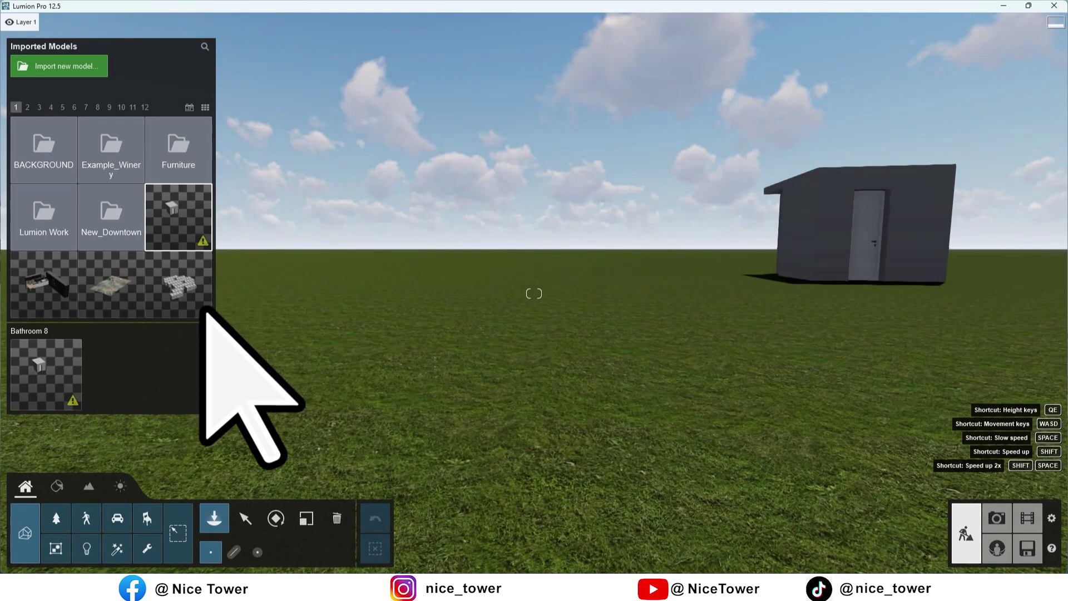
{"action": "left_click", "coordinate": [248, 304]}
- Orbit to the building's window side and fly the camera into the bathroom interior
{"action": "scroll", "coordinate": [702, 267], "scroll_direction": "up", "scroll_amount": 5}
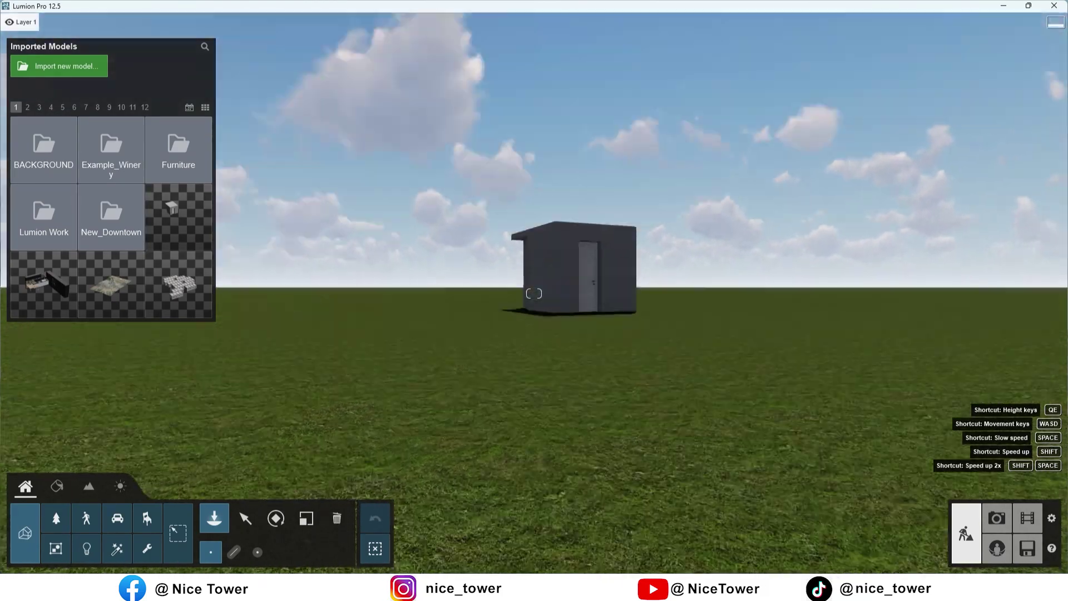
{"action": "right_click_drag", "start_coordinate": [533, 293], "coordinate": [533, 293]}
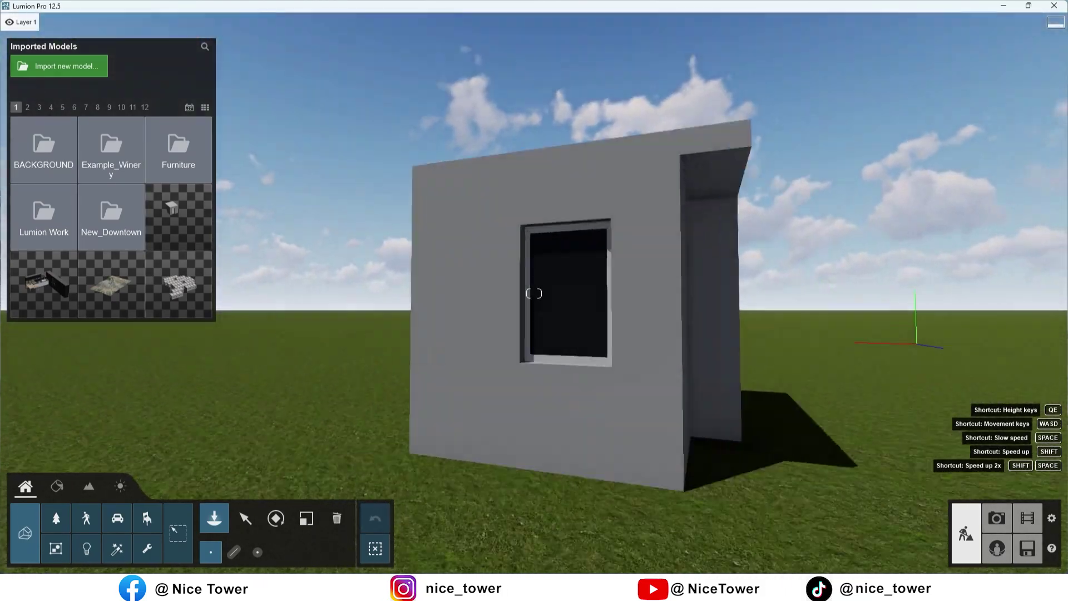
{"action": "scroll", "coordinate": [534, 293], "scroll_direction": "up", "scroll_amount": 5}
{"action": "right_click_drag", "start_coordinate": [533, 293], "coordinate": [533, 293]}
{"action": "scroll", "coordinate": [533, 293], "scroll_direction": "down", "scroll_amount": 5}
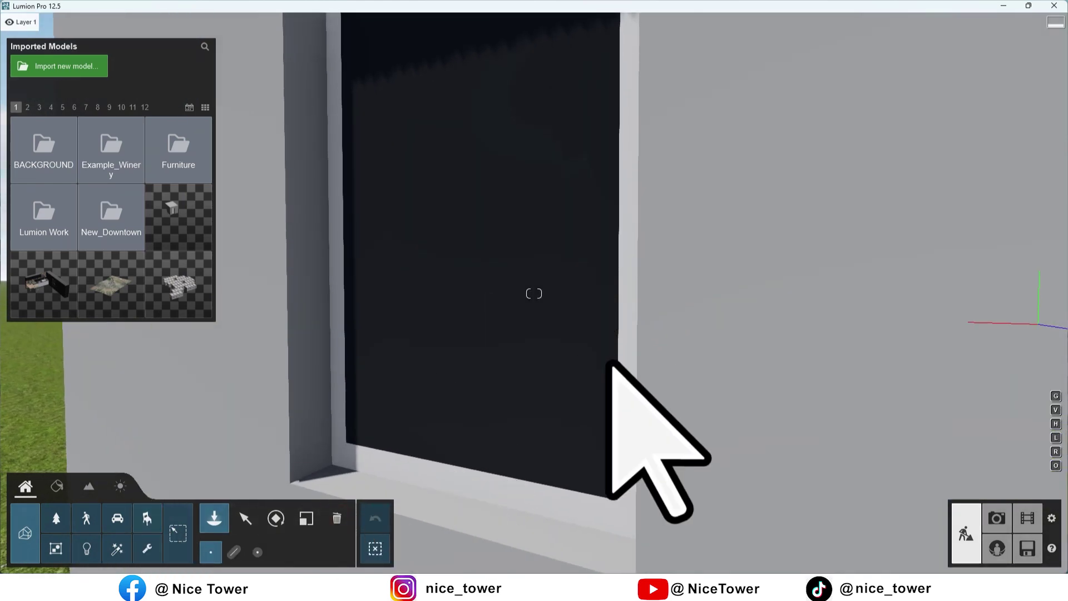
{"action": "left_click", "coordinate": [56, 488]}
- Apply a transparent glass material to the window, move inside the bathroom, and confirm the edit
{"action": "left_click", "coordinate": [485, 301]}
{"action": "left_click", "coordinate": [220, 151]}
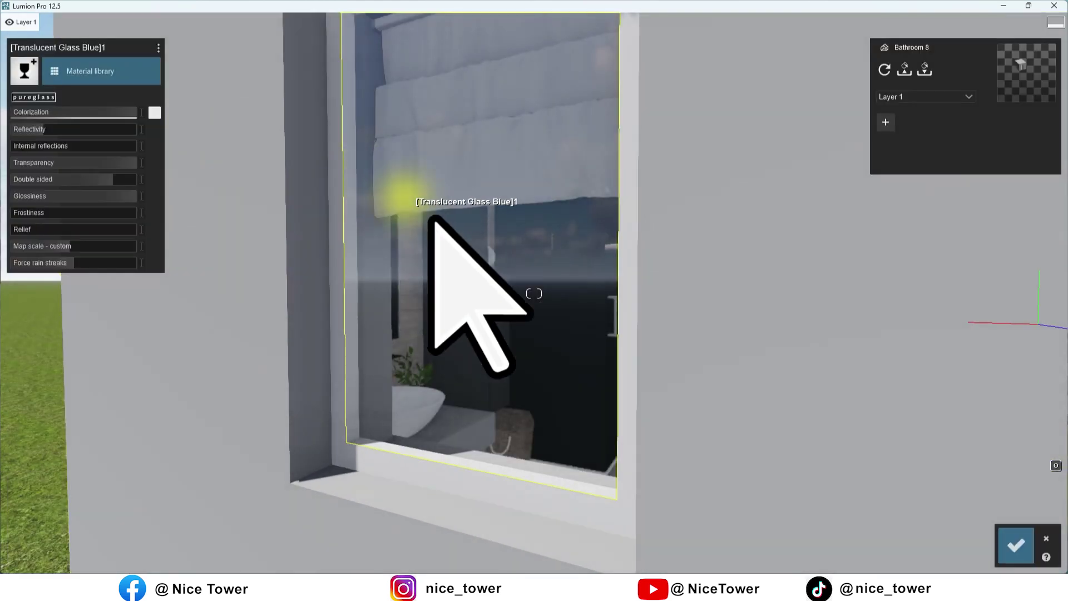
{"action": "key", "text": "w"}
{"action": "right_click_drag", "start_coordinate": [533, 293], "coordinate": [533, 293]}
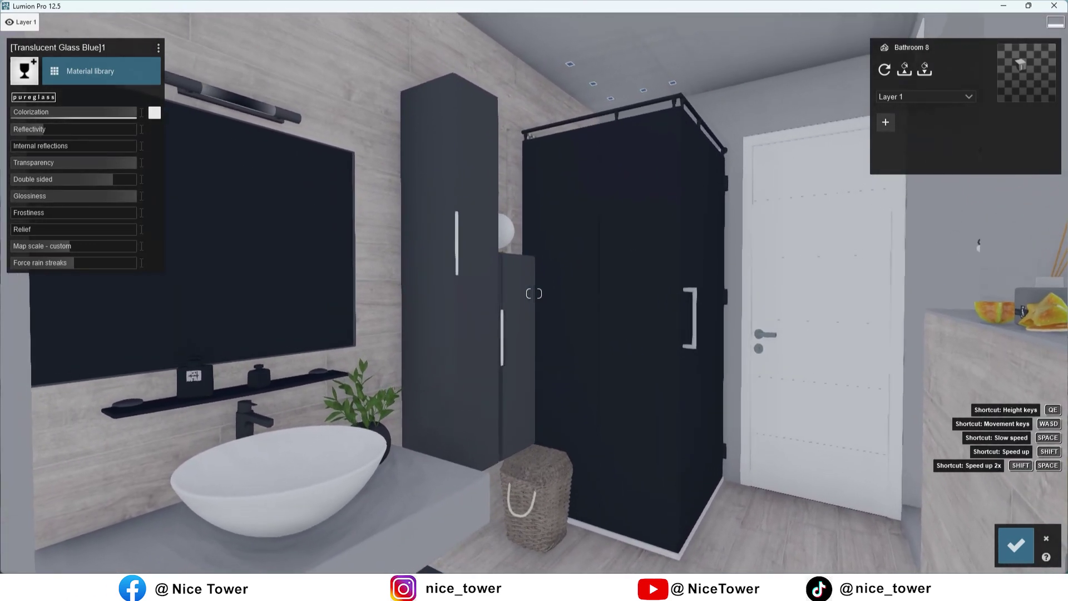
{"action": "left_click", "coordinate": [1022, 538]}
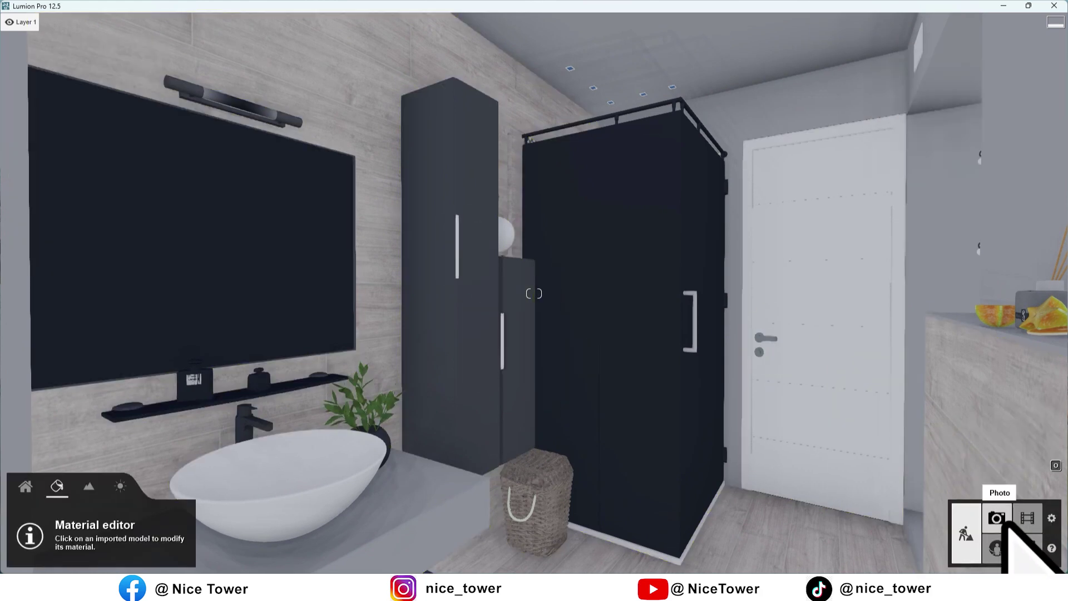
- In Photo mode, aim at the door and laundry corner and save it as photo 2
{"action": "left_click", "coordinate": [1007, 525]}
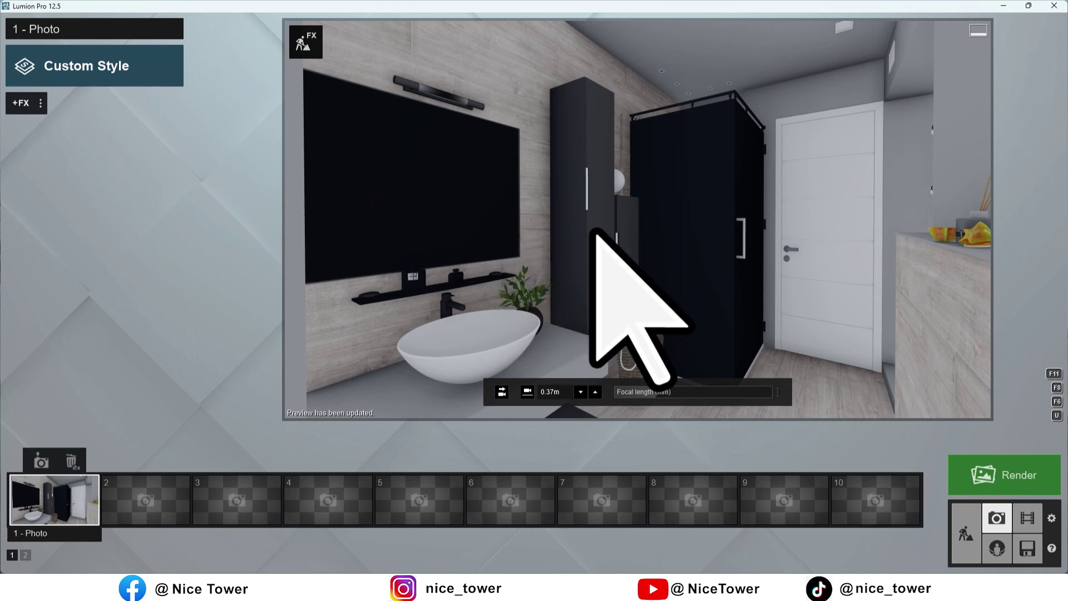
{"action": "right_click_drag", "start_coordinate": [596, 262], "coordinate": [638, 219]}
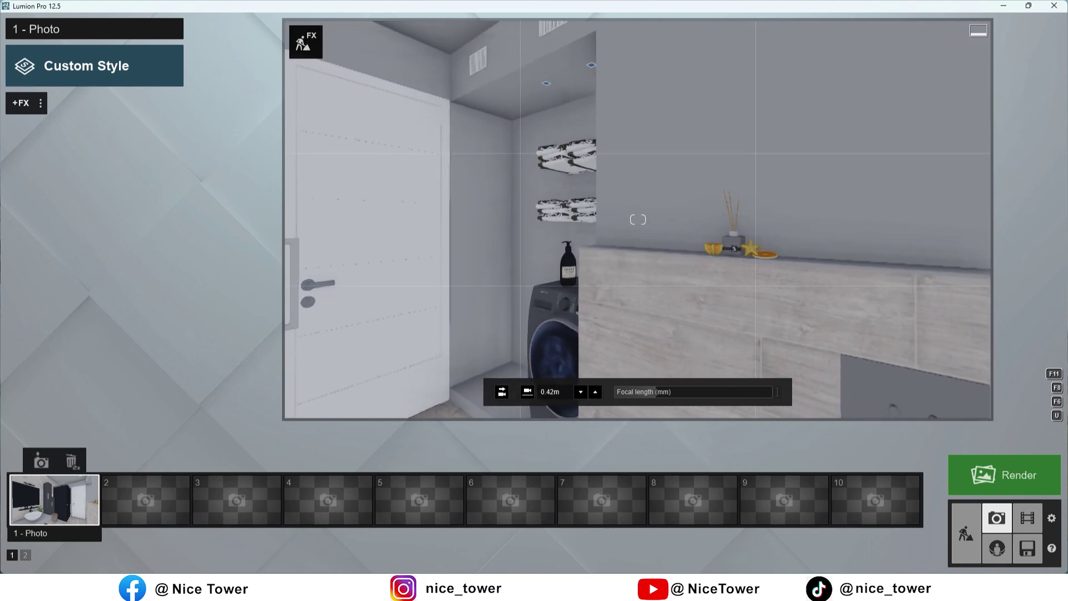
{"action": "left_click", "coordinate": [106, 486]}
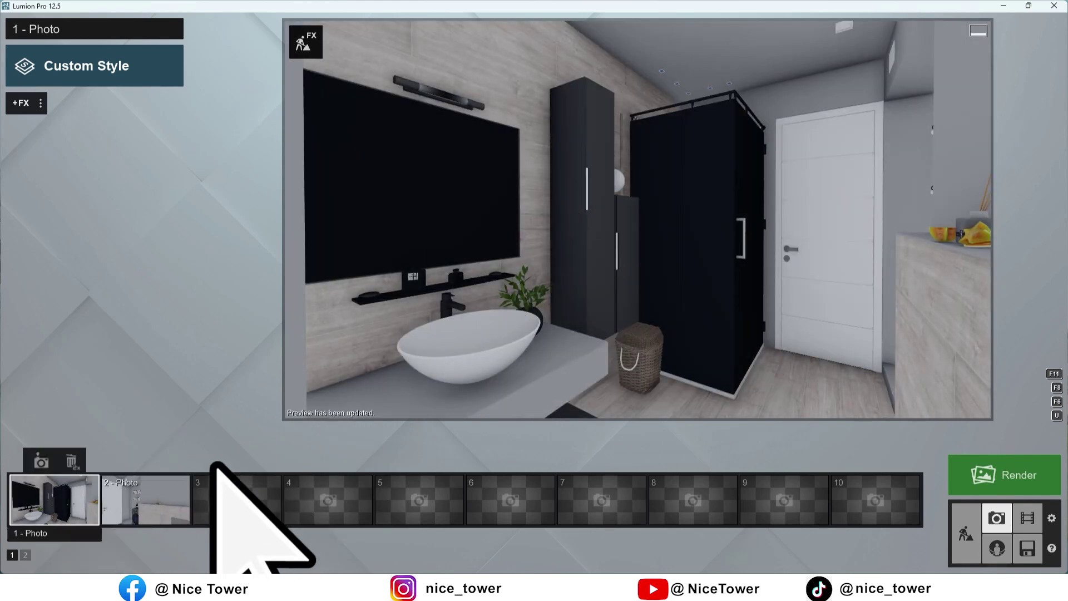
{"action": "left_click", "coordinate": [146, 500]}
- Add the 2-Point Perspective effect to both photo 1 and photo 2
{"action": "left_click", "coordinate": [54, 499]}
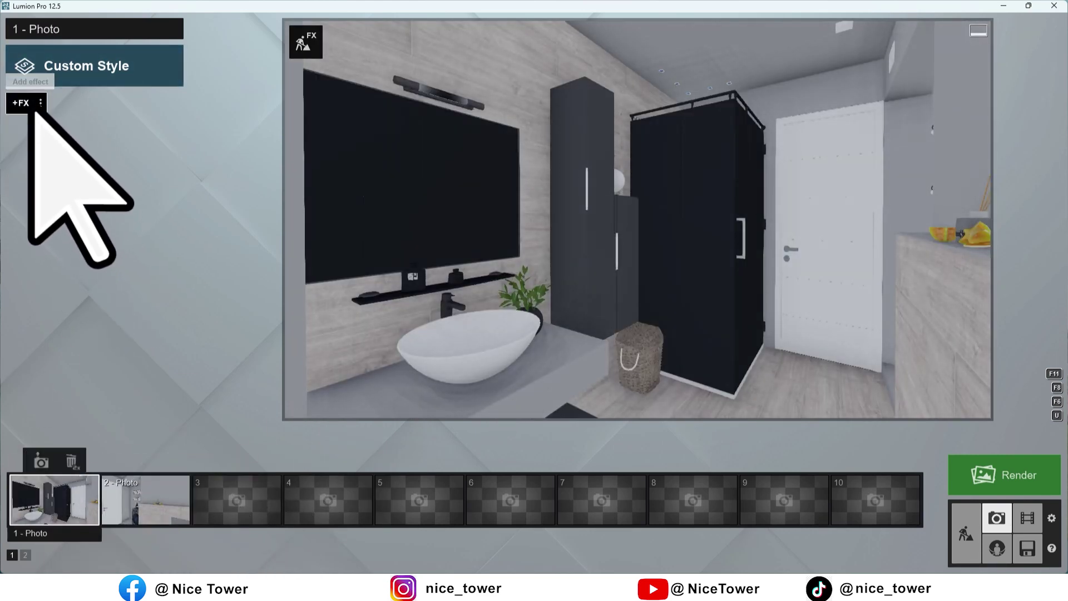
{"action": "left_click", "coordinate": [31, 109]}
{"action": "left_click", "coordinate": [576, 220]}
{"action": "left_click", "coordinate": [146, 503]}
{"action": "left_click", "coordinate": [22, 104]}
{"action": "left_click", "coordinate": [620, 209]}
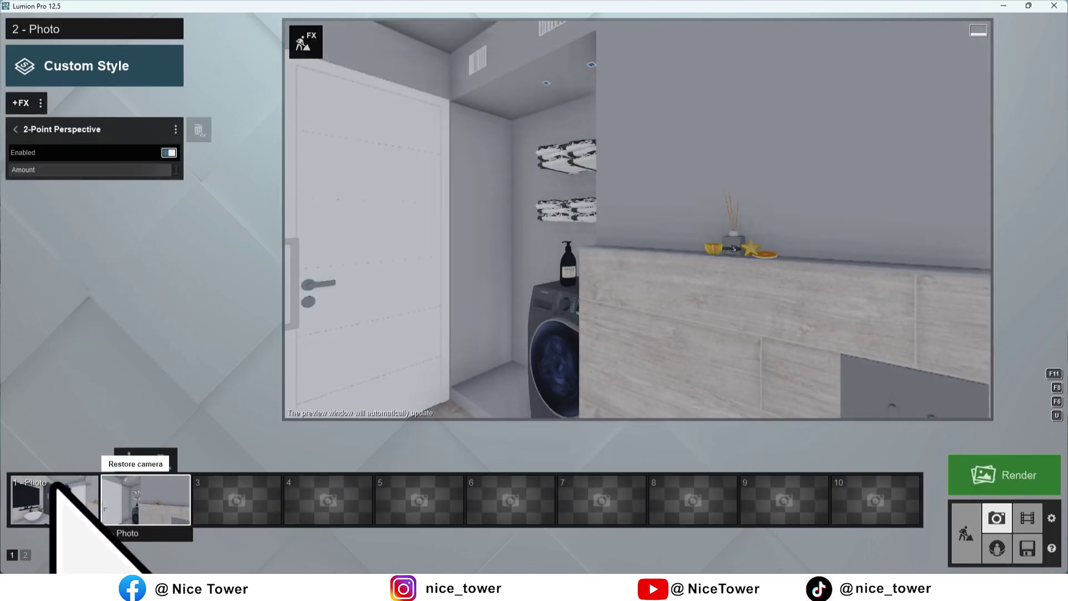
- Render photo 1 into a new folder named jpg
{"action": "left_click", "coordinate": [46, 497]}
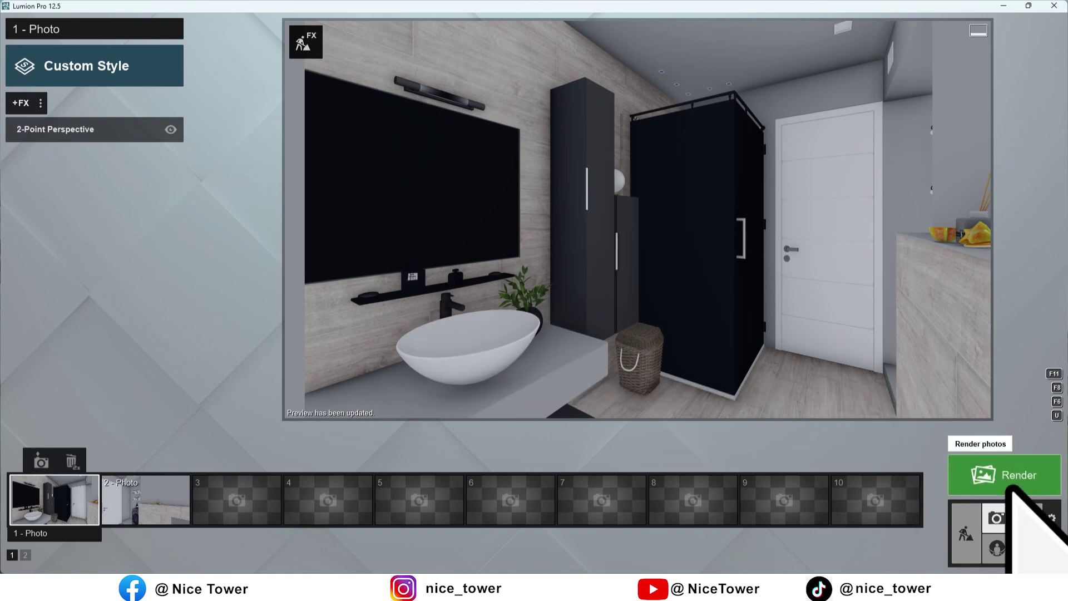
{"action": "left_click", "coordinate": [1008, 478]}
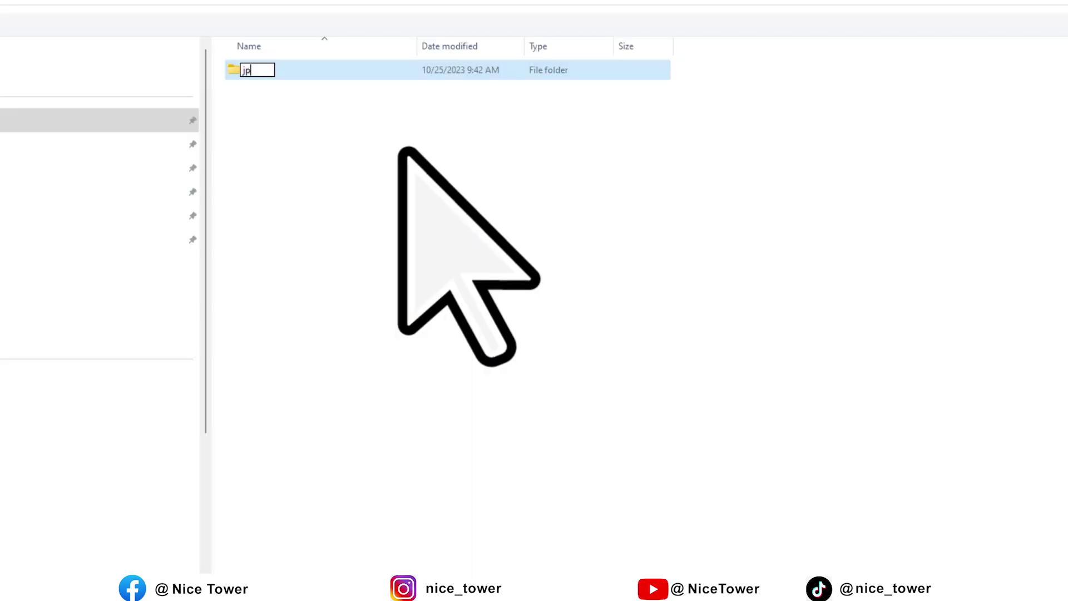
{"action": "type", "text": "g"}
{"action": "key", "text": "Return"}
{"action": "double_click", "coordinate": [249, 70]}
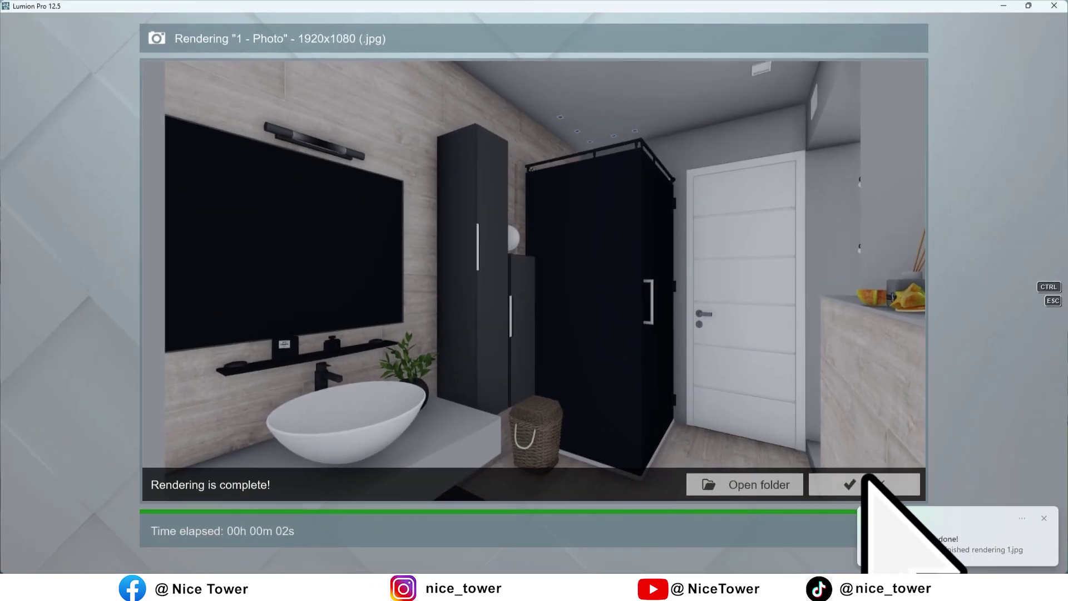
{"action": "left_click", "coordinate": [843, 484]}
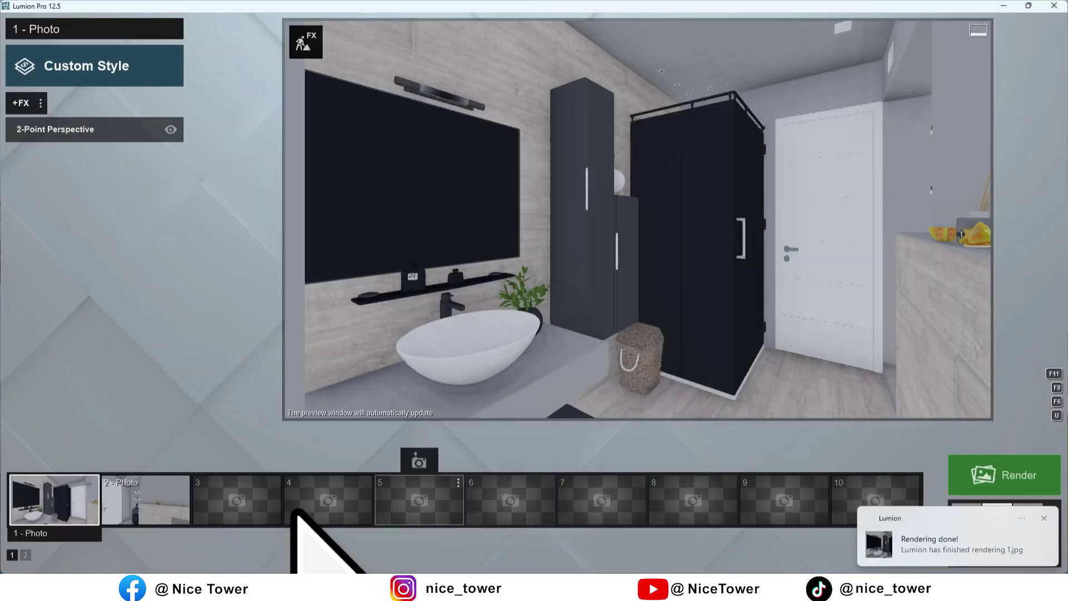
- From photo 2's view, give the tall cabinet and tiled shower wall editable standard materials
{"action": "left_click", "coordinate": [144, 501]}
{"action": "left_click", "coordinate": [1021, 514]}
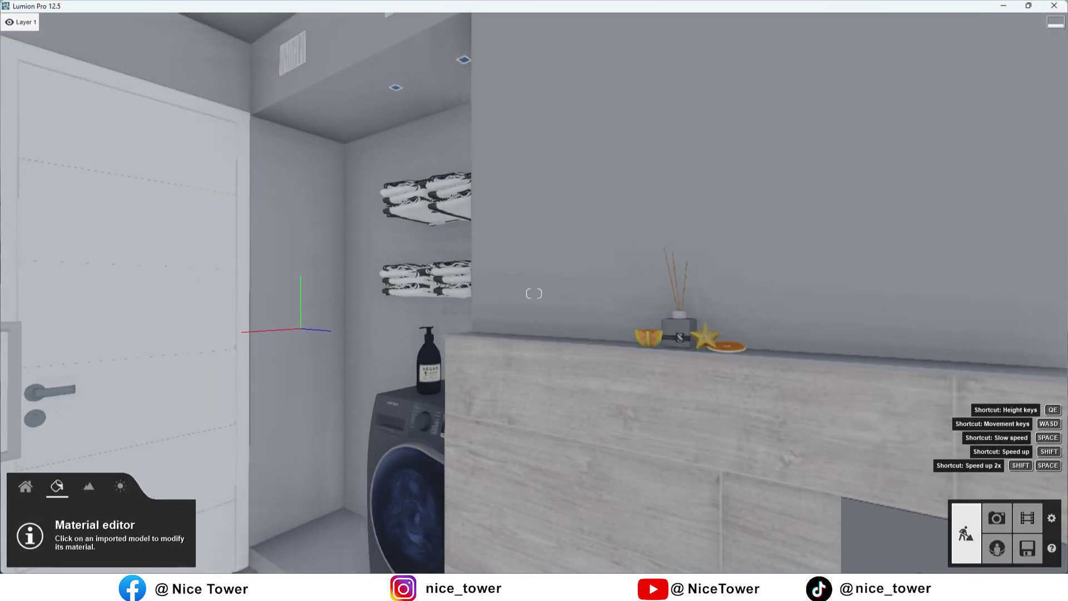
{"action": "right_click_drag", "start_coordinate": [533, 293], "coordinate": [533, 293]}
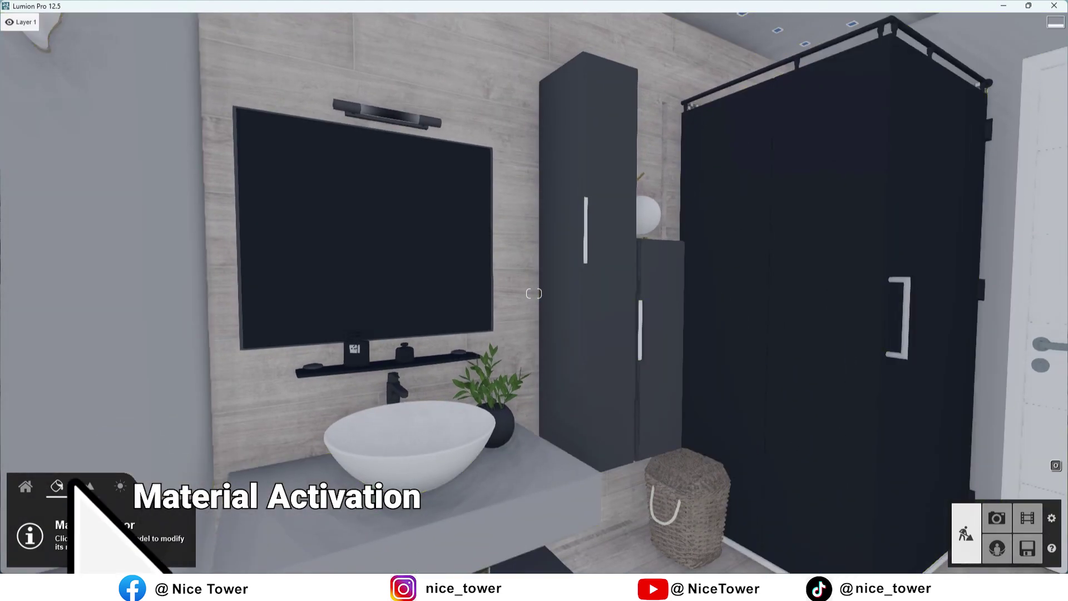
{"action": "left_click", "coordinate": [556, 187]}
{"action": "left_click", "coordinate": [51, 218]}
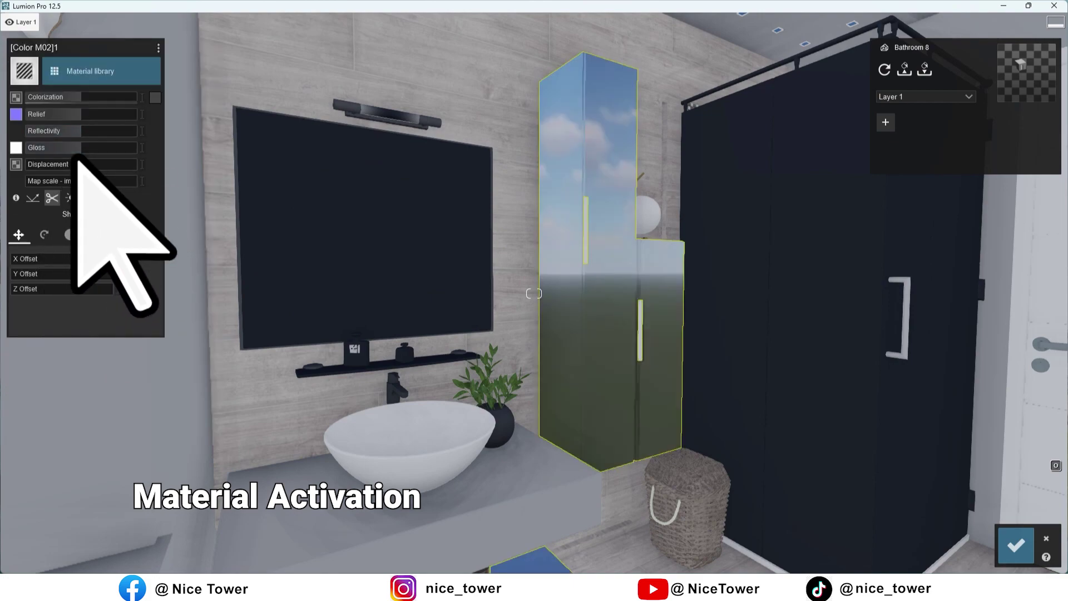
{"action": "left_click", "coordinate": [858, 239]}
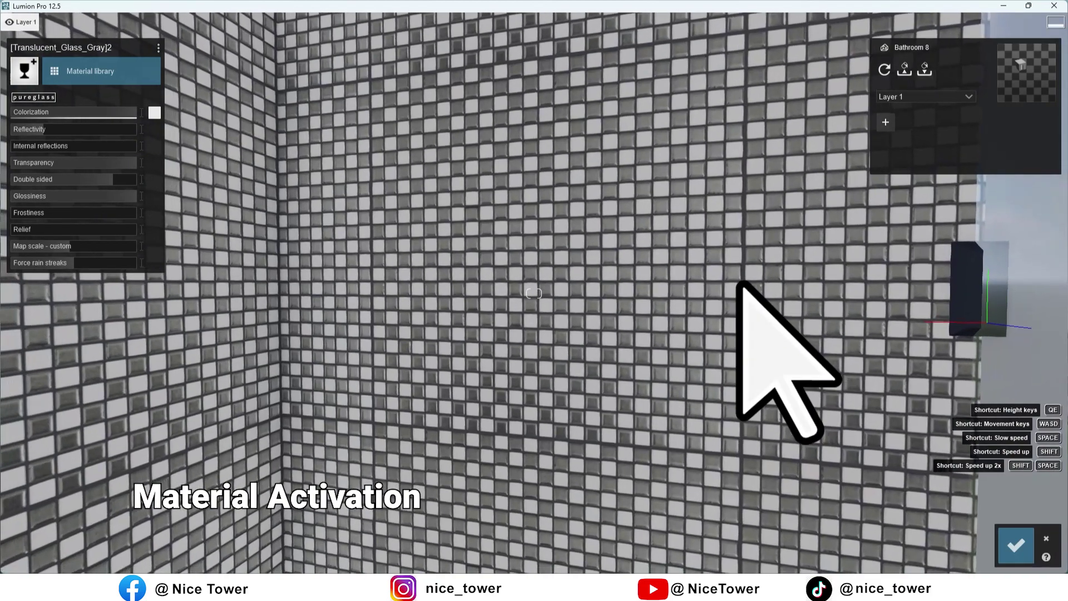
{"action": "left_click", "coordinate": [234, 214]}
{"action": "left_click", "coordinate": [45, 232]}
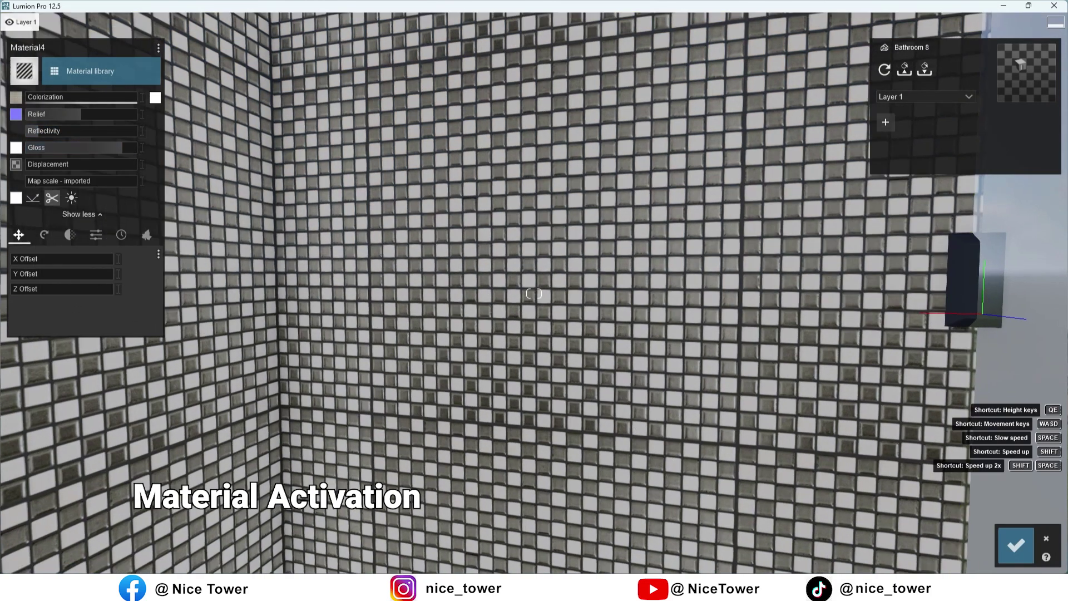
- Give the door handle a metal material and Aluminio Fechadura a standard material
{"action": "right_click_drag", "start_coordinate": [103, 149], "coordinate": [66, 150]}
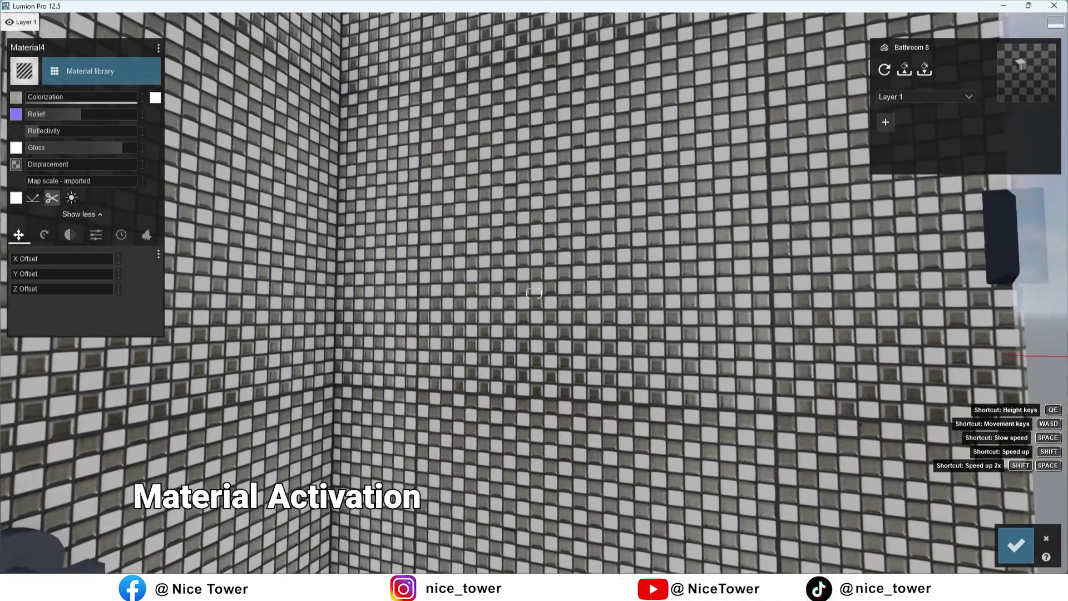
{"action": "key", "text": "s"}
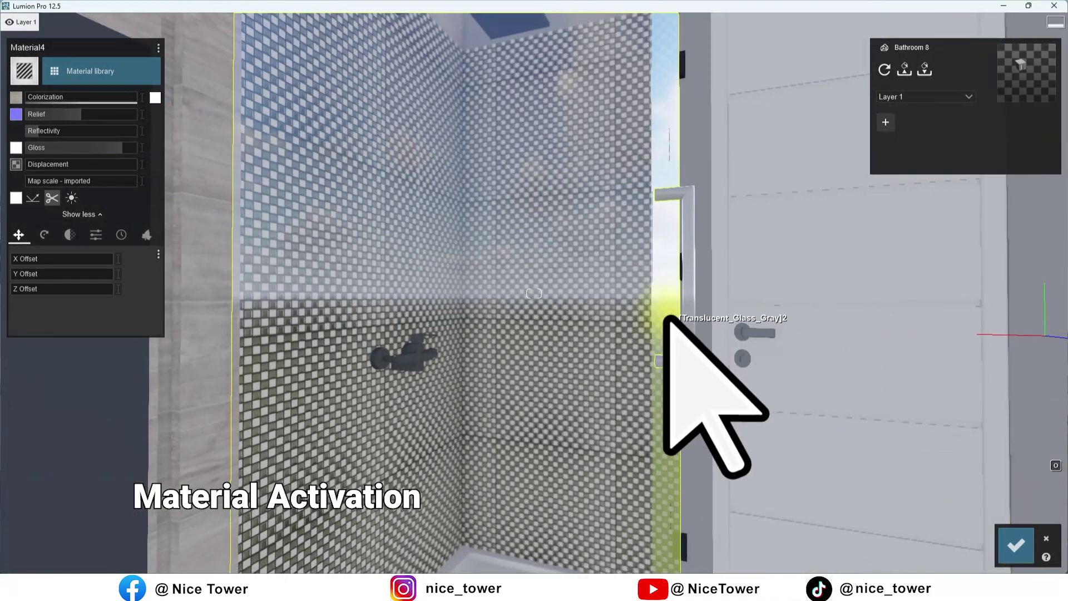
{"action": "left_click", "coordinate": [691, 325]}
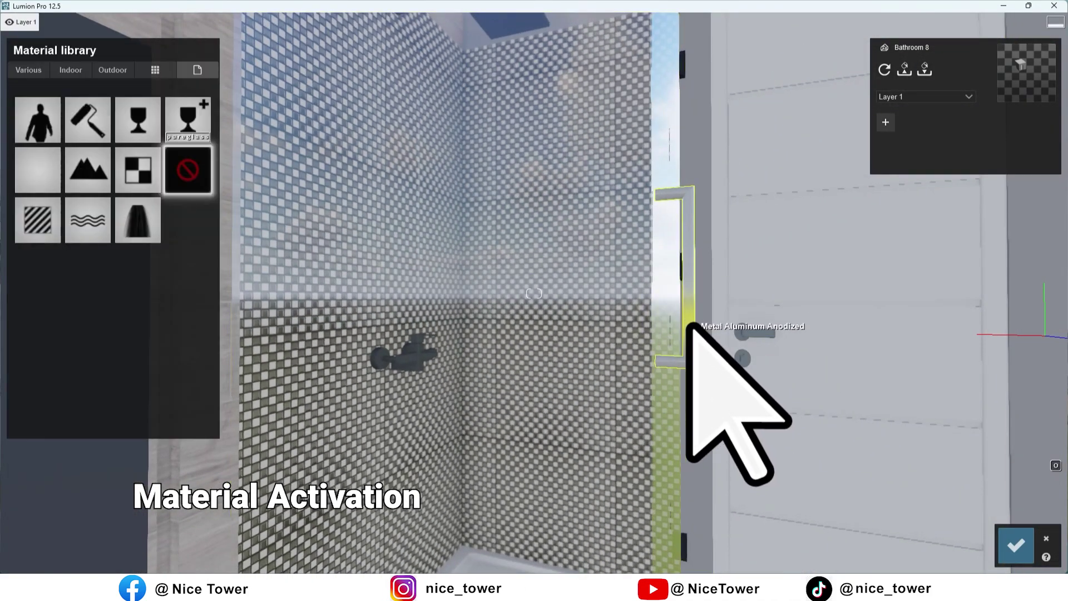
{"action": "left_click", "coordinate": [37, 237]}
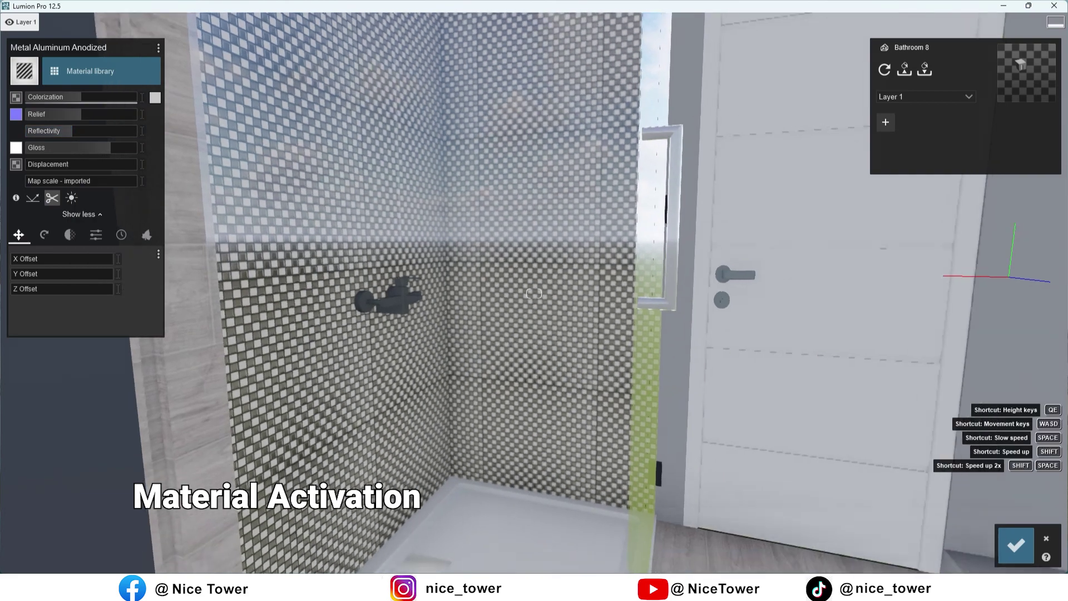
{"action": "left_click", "coordinate": [579, 219]}
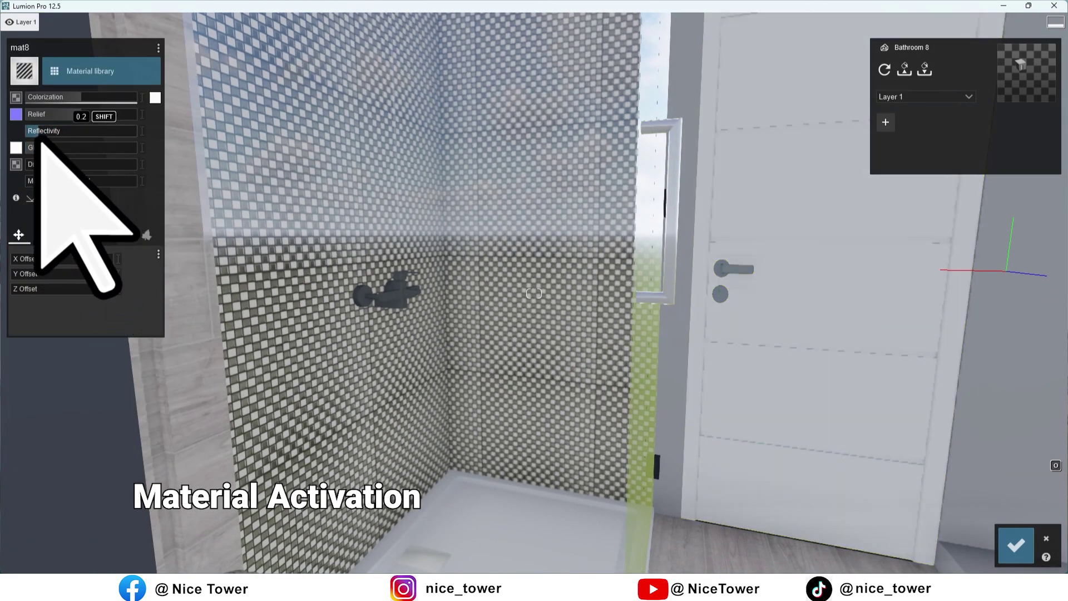
{"action": "left_click", "coordinate": [720, 271]}
{"action": "left_click", "coordinate": [35, 239]}
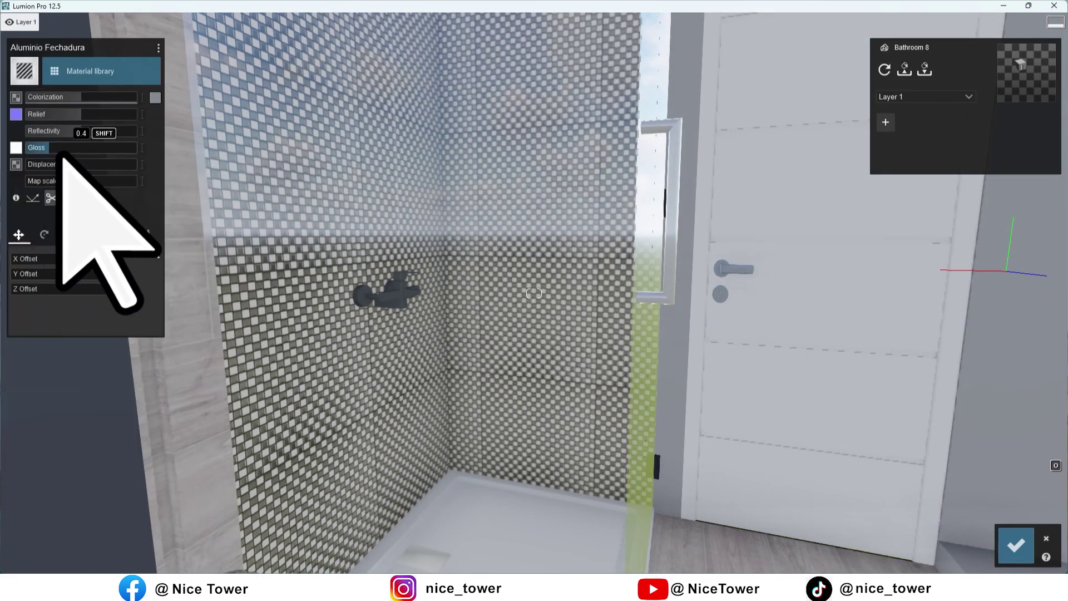
{"action": "right_click_drag", "start_coordinate": [257, 168], "coordinate": [536, 284]}
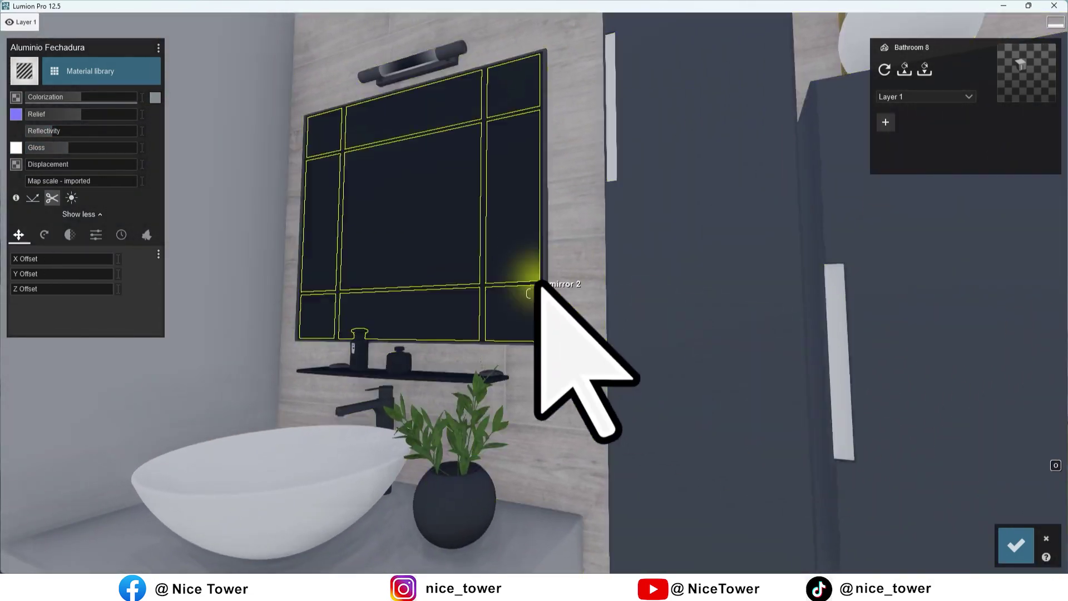
- Give the basin a new material and make the round vase glossy
{"action": "left_click", "coordinate": [578, 270]}
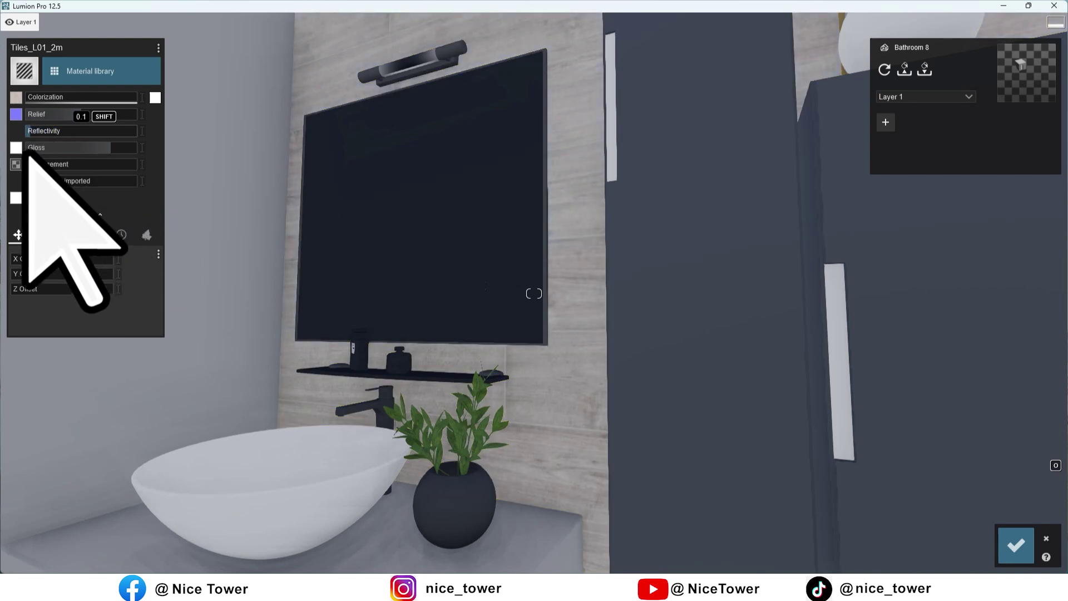
{"action": "left_click", "coordinate": [238, 460]}
{"action": "left_click", "coordinate": [35, 222]}
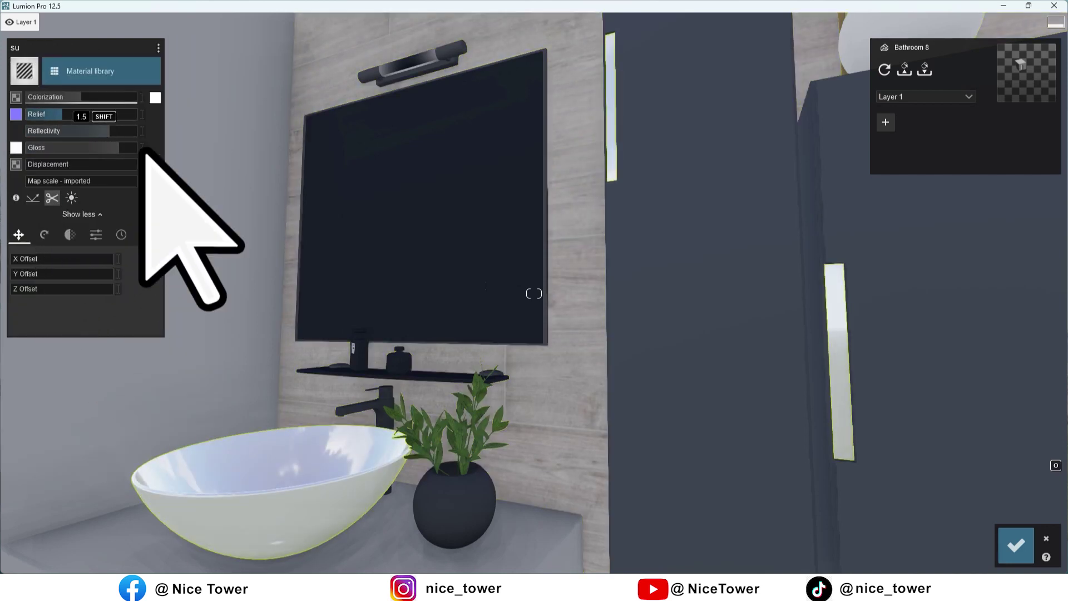
{"action": "left_click", "coordinate": [439, 500]}
{"action": "left_click", "coordinate": [29, 220]}
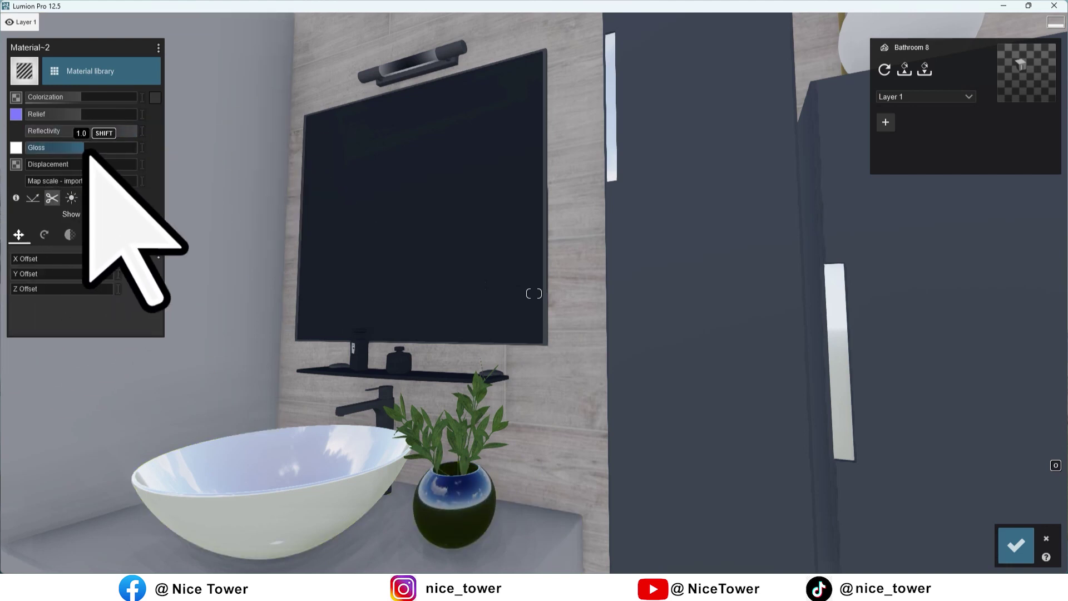
- Turn the mirror into glass and give its frame a standard material
{"action": "left_click", "coordinate": [452, 174]}
{"action": "left_click", "coordinate": [34, 222]}
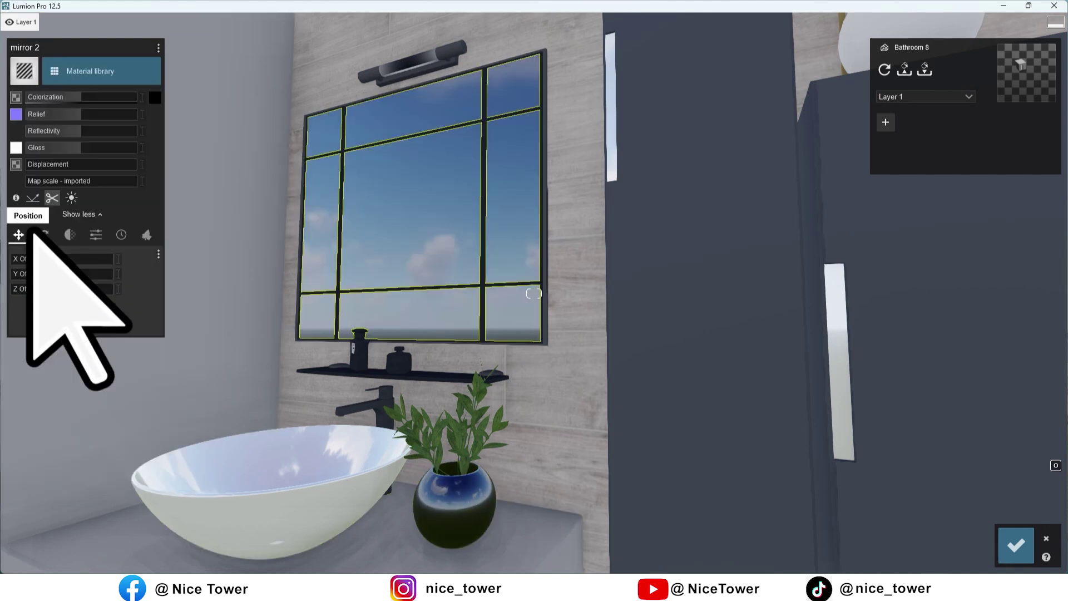
{"action": "left_click", "coordinate": [93, 72]}
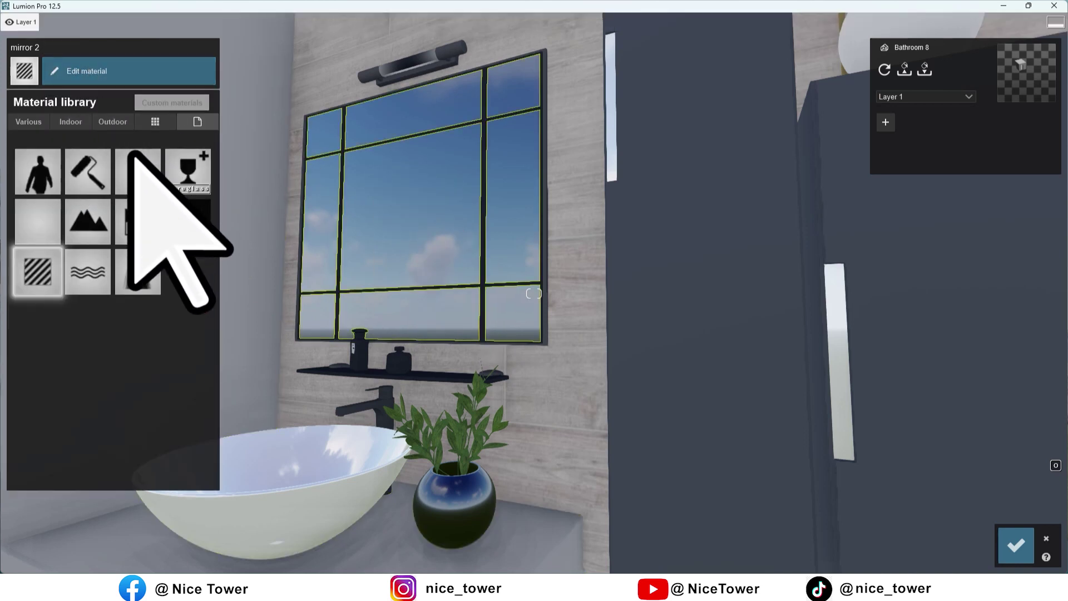
{"action": "left_click", "coordinate": [137, 170]}
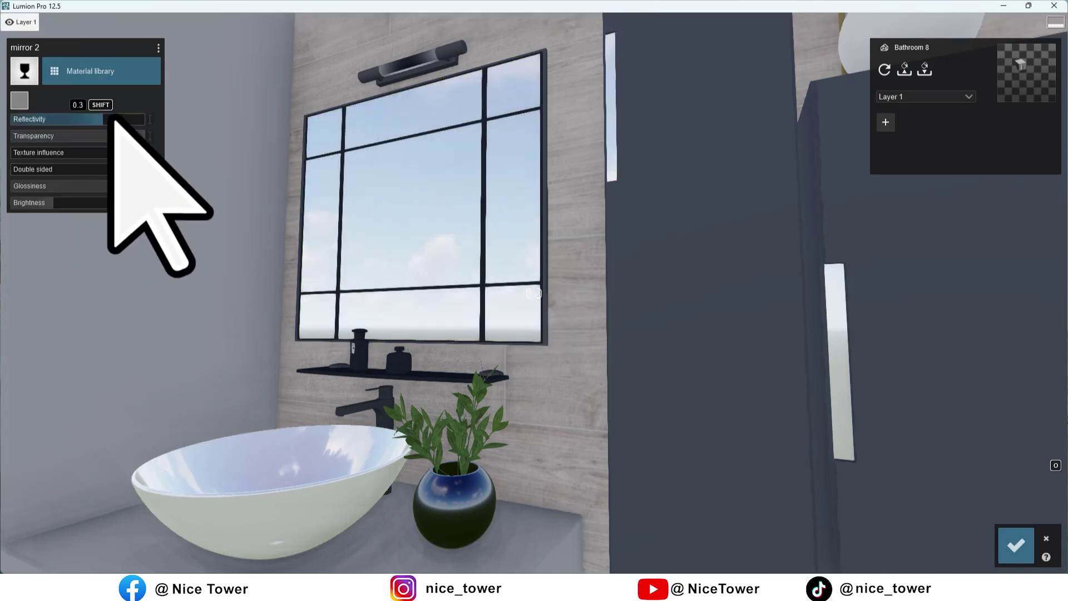
{"action": "left_click", "coordinate": [353, 173]}
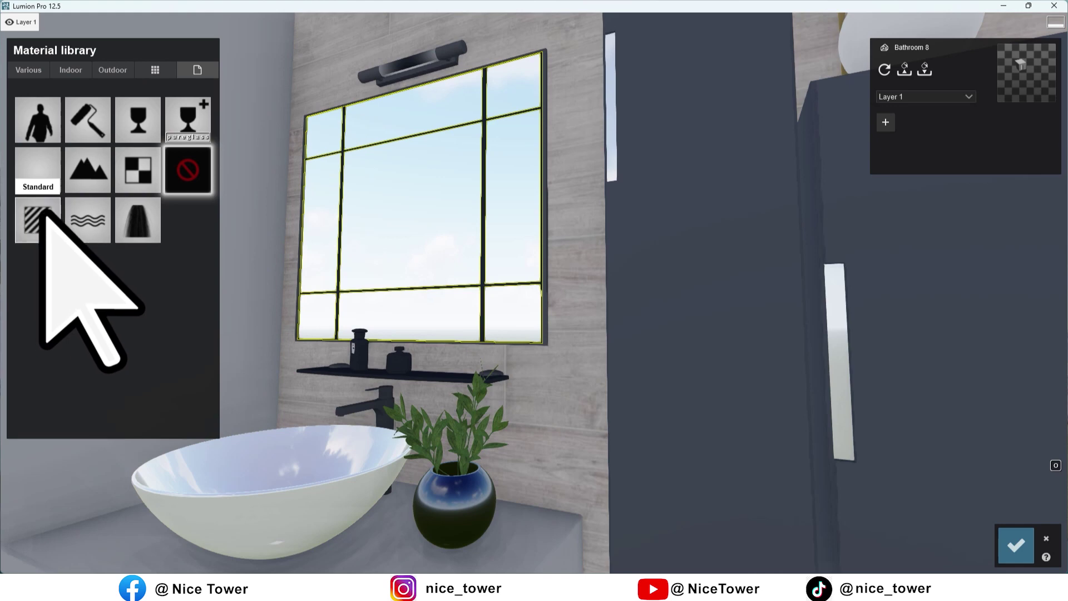
{"action": "left_click", "coordinate": [42, 234]}
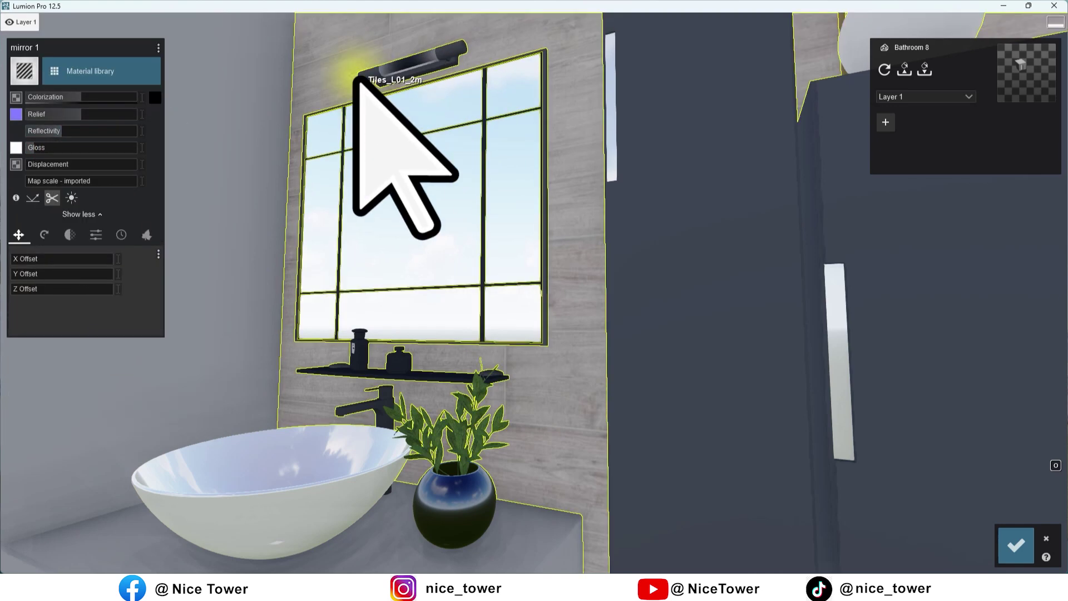
- Edit the lamp fixture's chrome and the rug, and give the washing machine door dark glass
{"action": "left_click", "coordinate": [365, 78]}
{"action": "left_click", "coordinate": [48, 219]}
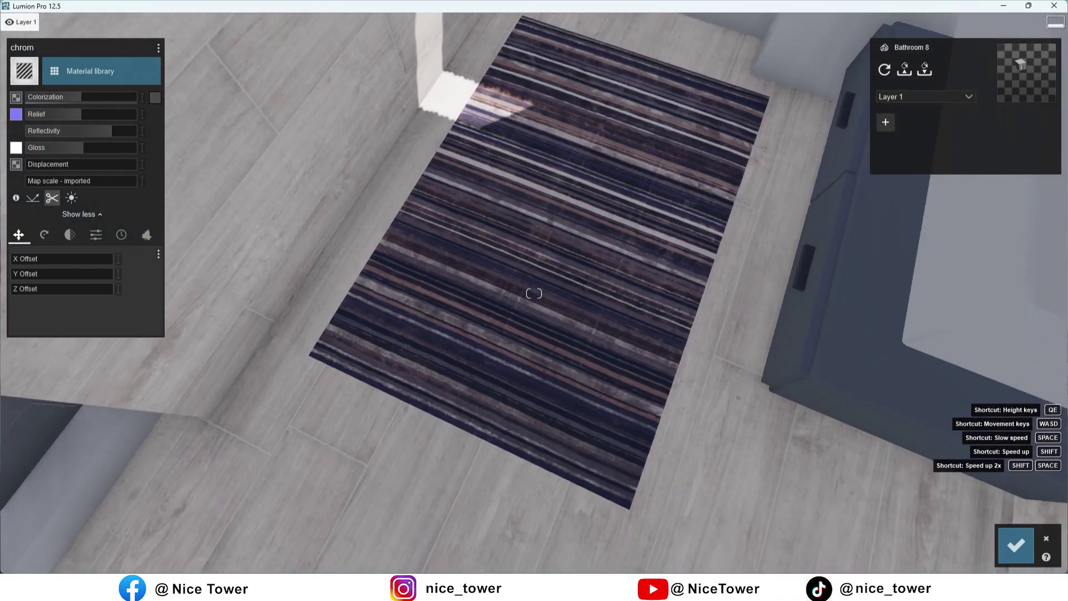
{"action": "left_click", "coordinate": [432, 239]}
{"action": "left_click", "coordinate": [43, 218]}
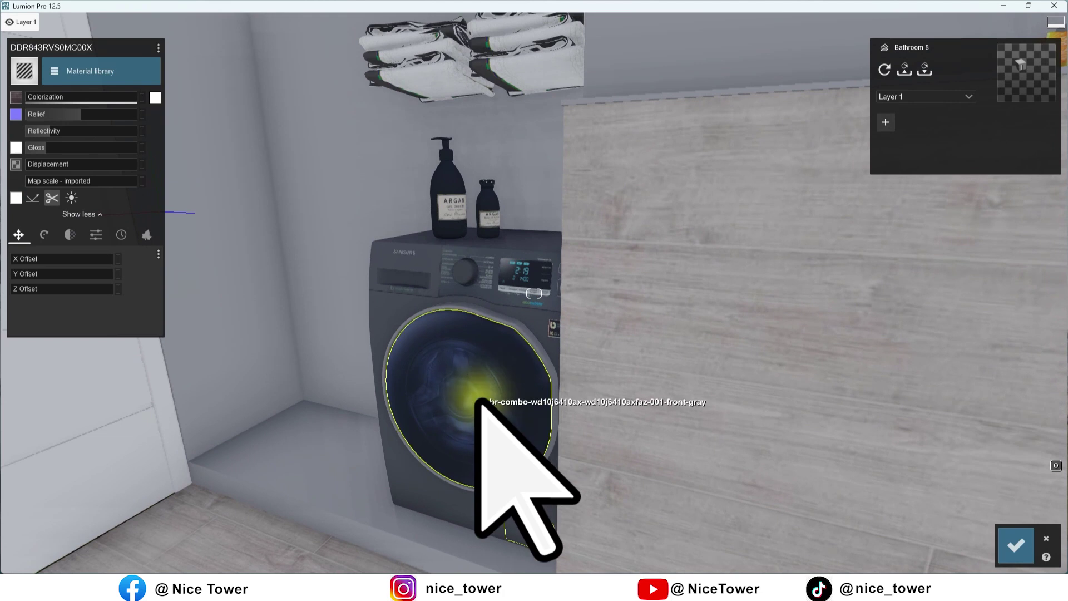
{"action": "left_click", "coordinate": [478, 402]}
{"action": "left_click", "coordinate": [199, 151]}
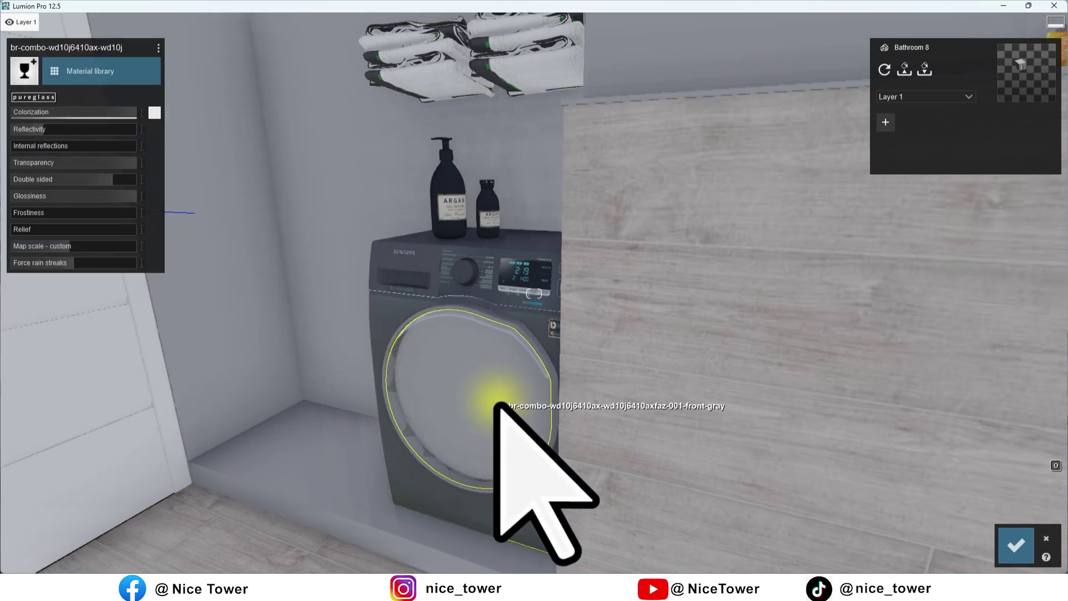
{"action": "left_click", "coordinate": [135, 72]}
{"action": "left_click", "coordinate": [191, 210]}
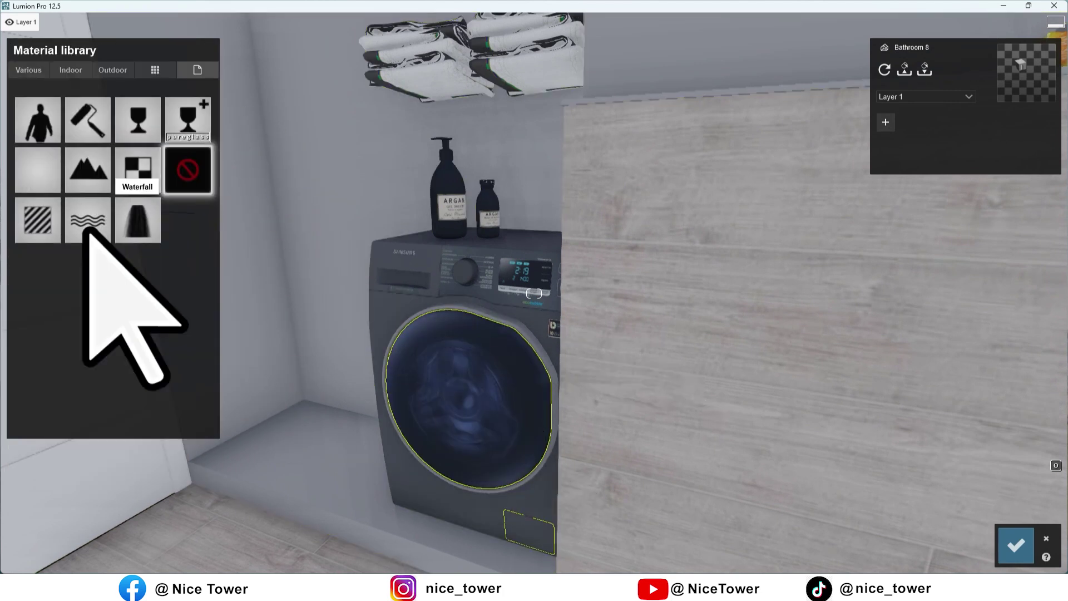
{"action": "mouse_move", "coordinate": [81, 148]}
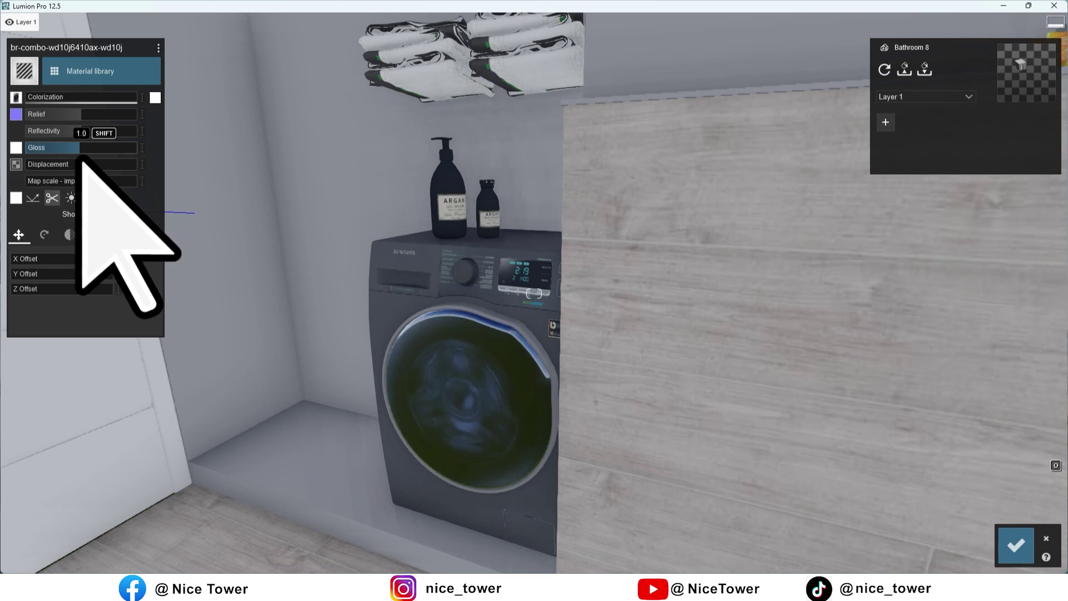
- Adjust the washer body, soap bottles' glass, towels and wall surface materials
{"action": "left_click", "coordinate": [322, 246]}
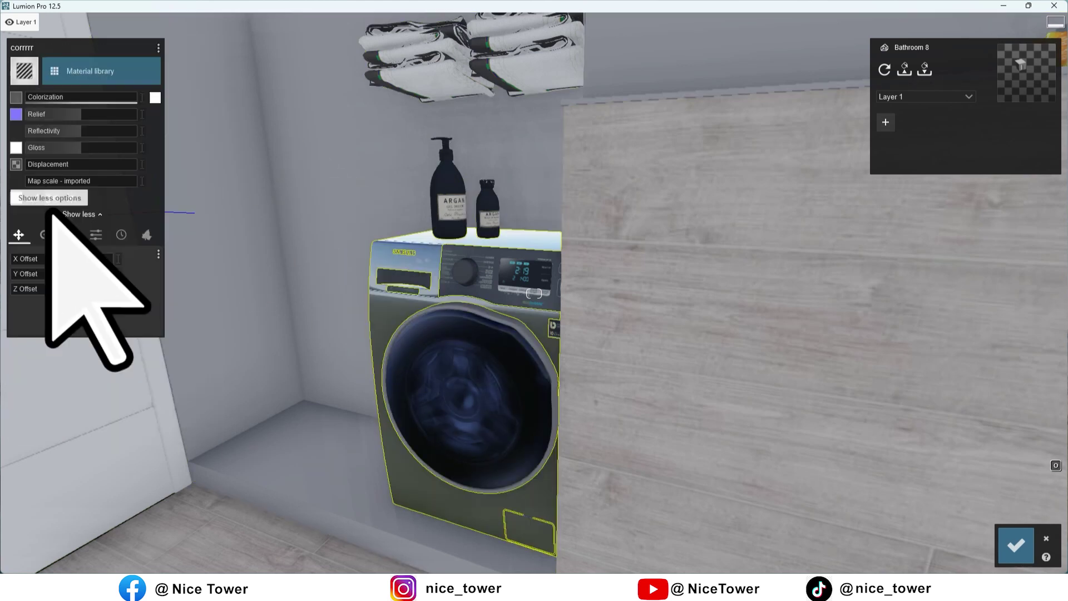
{"action": "left_click", "coordinate": [448, 182]}
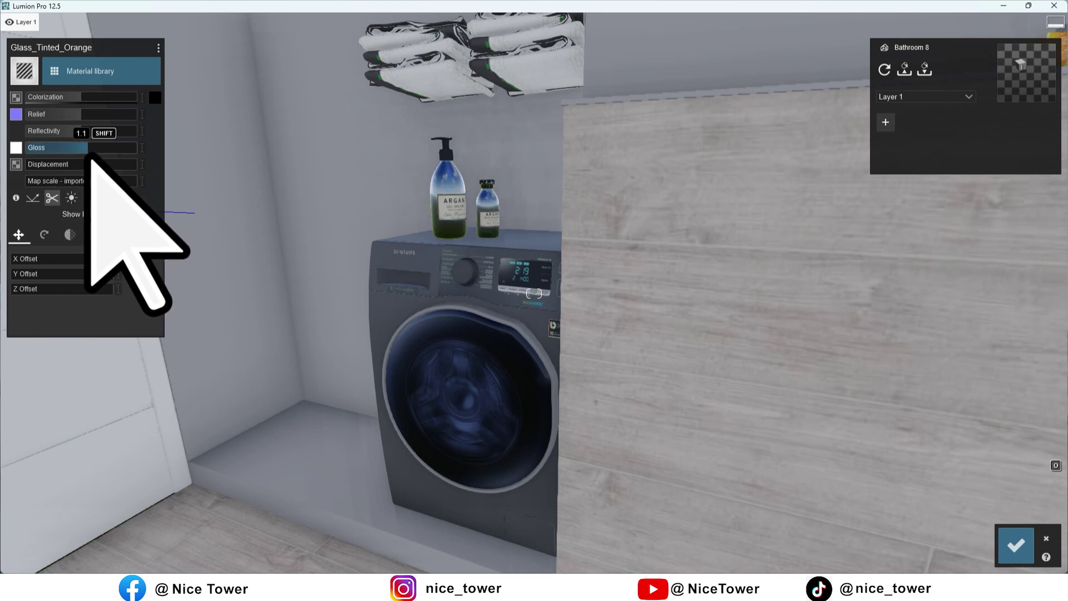
{"action": "left_click", "coordinate": [398, 75]}
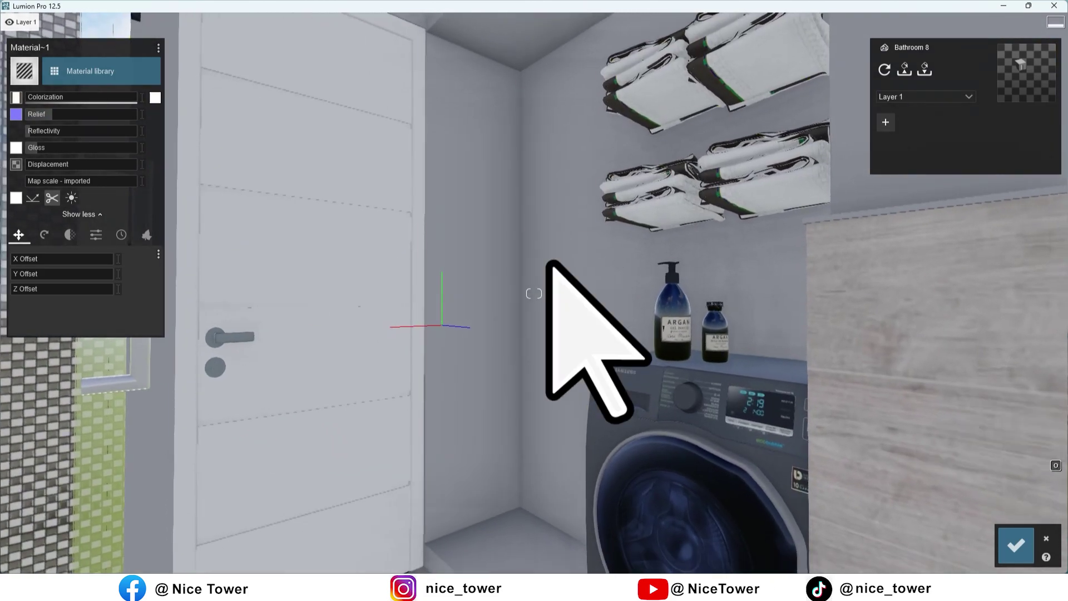
{"action": "left_click", "coordinate": [552, 257]}
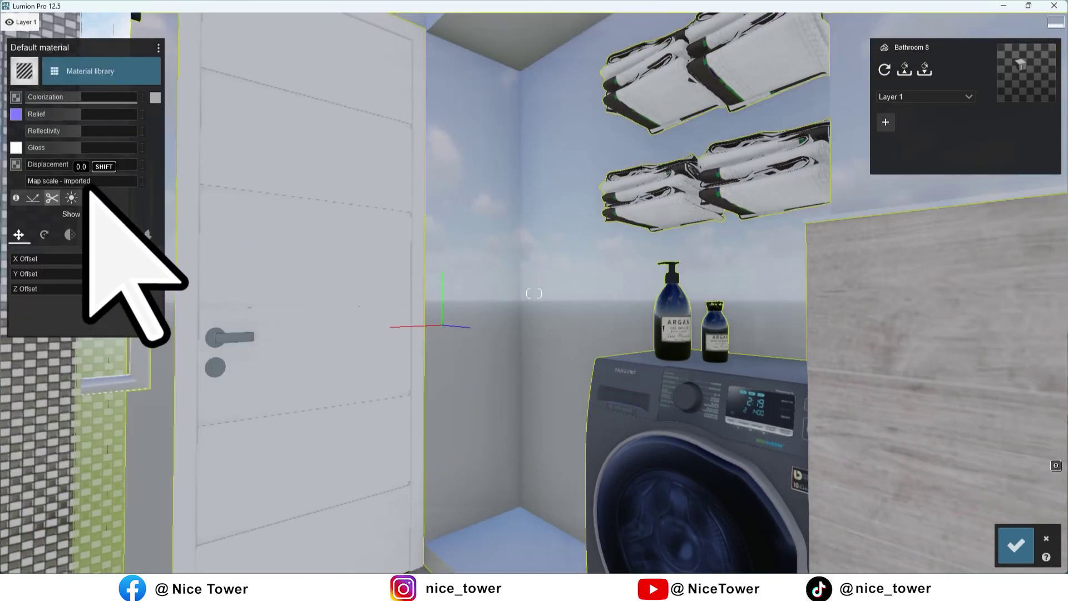
{"action": "mouse_move", "coordinate": [75, 119]}
{"action": "right_mouse_down"}
{"action": "mouse_move", "coordinate": [333, 278]}
{"action": "mouse_move", "coordinate": [569, 311]}
{"action": "right_mouse_up"}
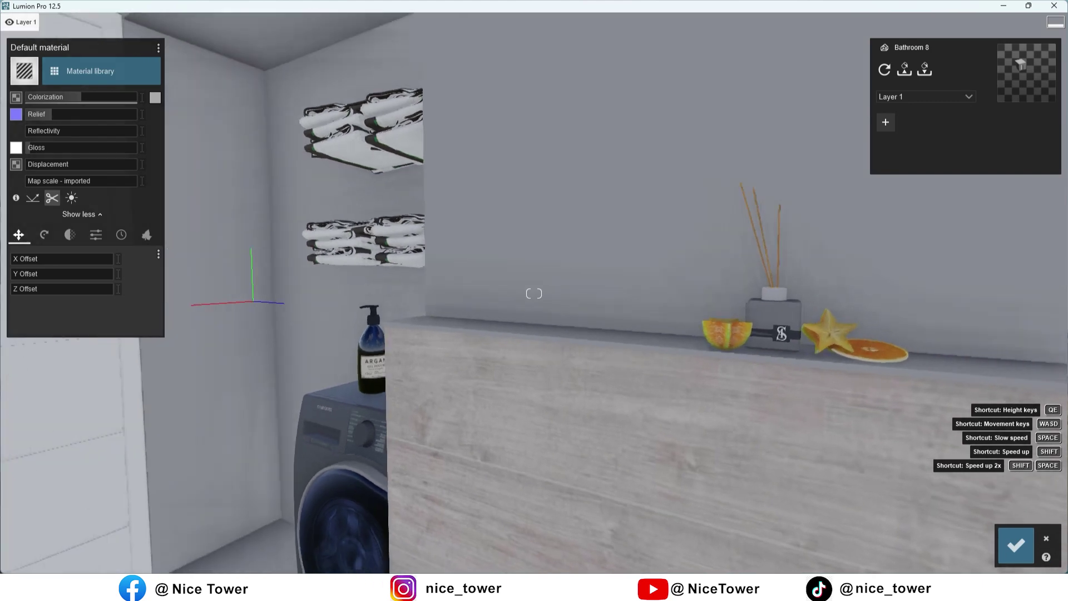
- Give the reed diffuser's glass, box and reed sticks new materials
{"action": "left_click", "coordinate": [568, 310]}
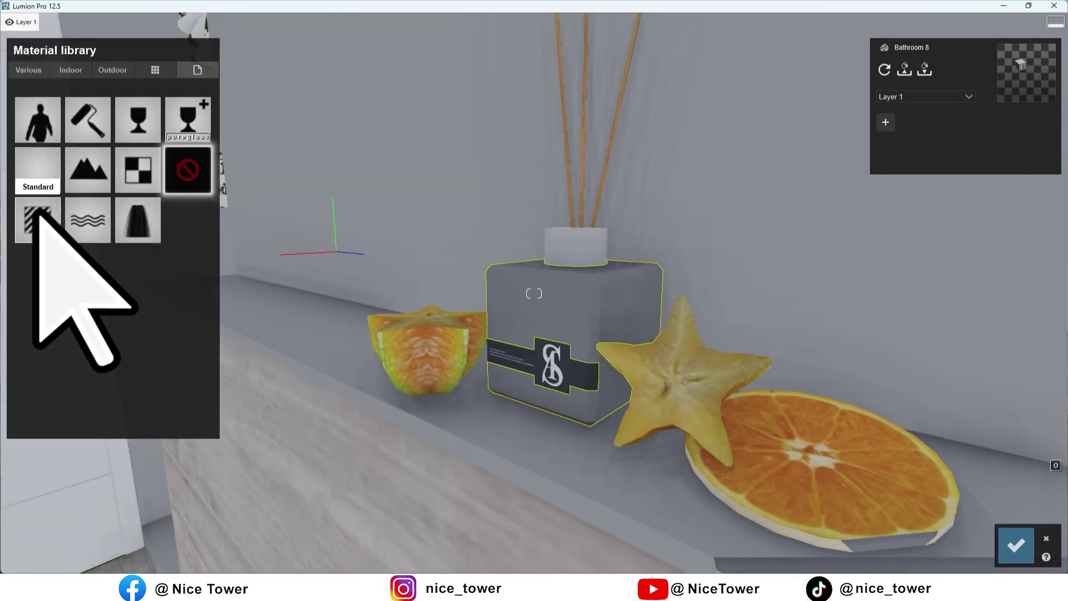
{"action": "left_click", "coordinate": [34, 211]}
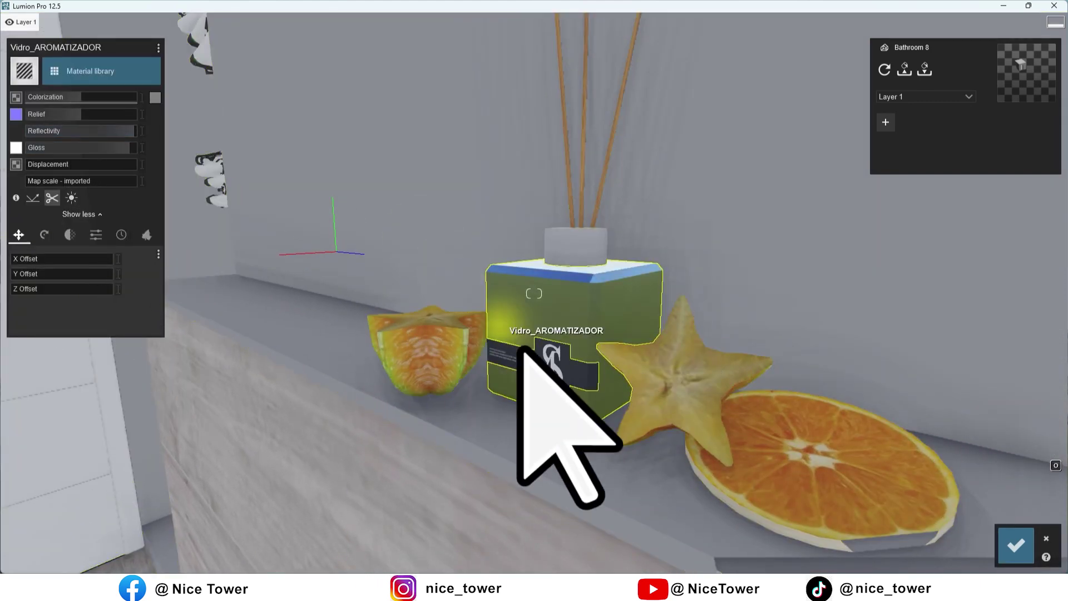
{"action": "left_click", "coordinate": [506, 333]}
{"action": "left_click", "coordinate": [40, 226]}
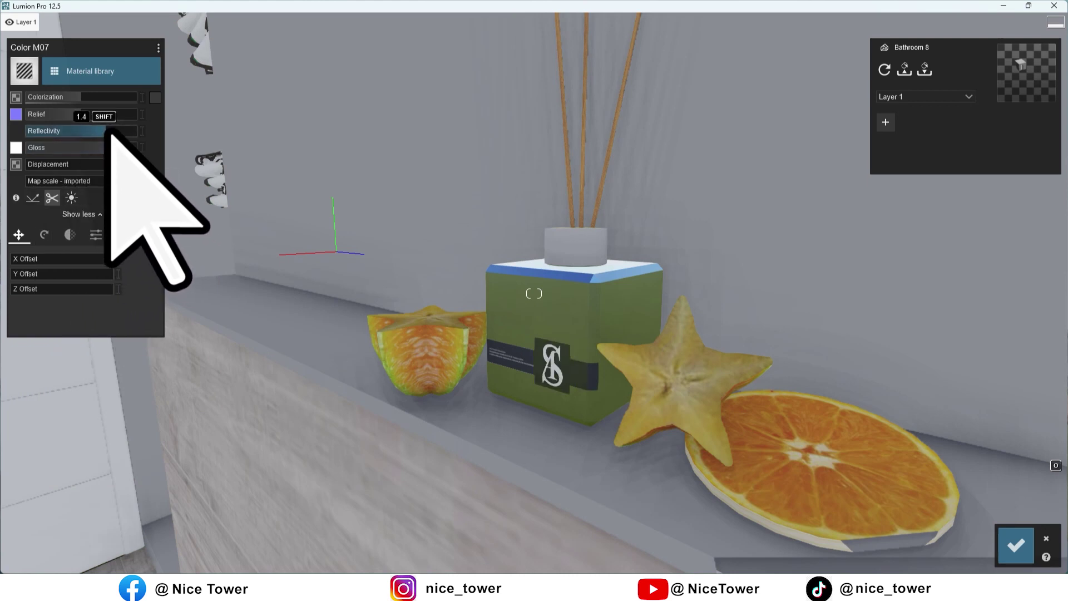
{"action": "left_click", "coordinate": [584, 236]}
{"action": "left_click", "coordinate": [34, 214]}
- Give the cut starfruit, whole starfruit and orange slice new materials
{"action": "left_click", "coordinate": [389, 333]}
{"action": "left_click", "coordinate": [34, 231]}
{"action": "left_click", "coordinate": [401, 307]}
{"action": "left_click", "coordinate": [35, 229]}
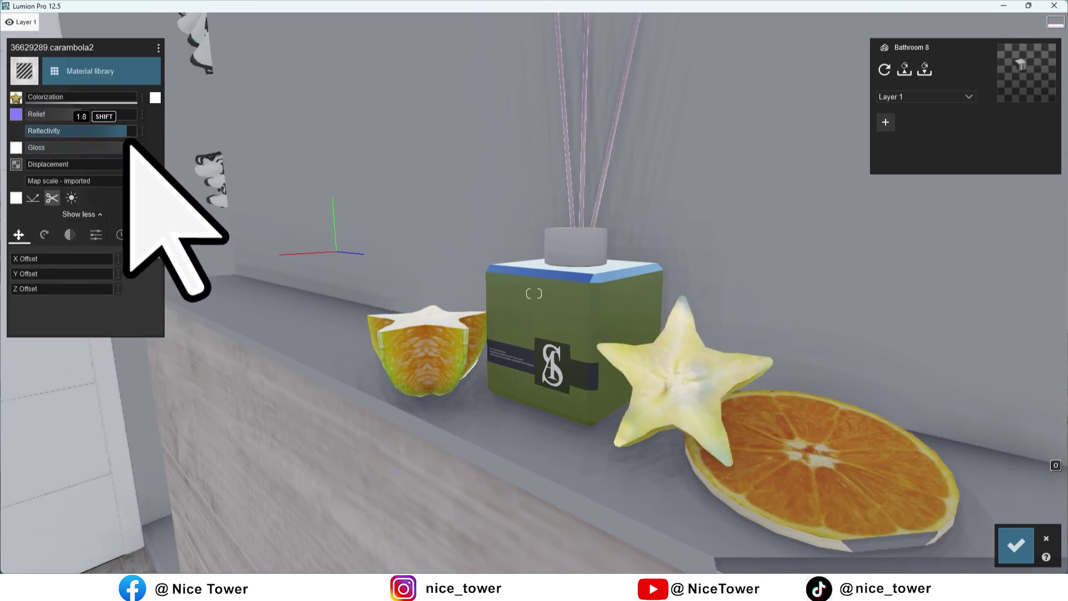
{"action": "left_click", "coordinate": [714, 434]}
{"action": "left_click", "coordinate": [97, 236]}
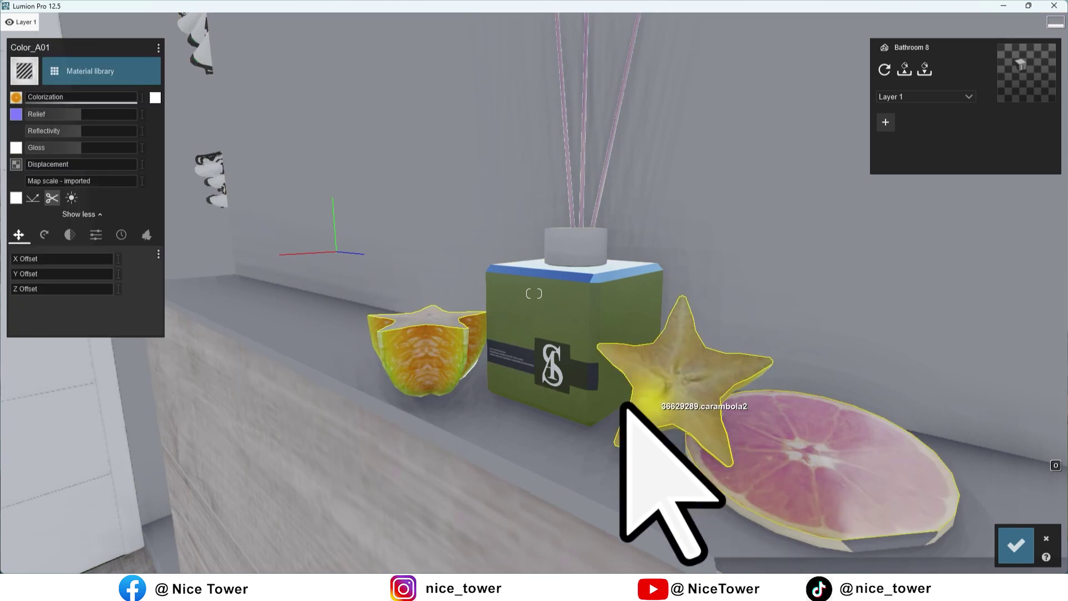
- Make the diffuser cap a chrome metal material
{"action": "left_click", "coordinate": [723, 503]}
{"action": "left_click", "coordinate": [53, 228]}
{"action": "left_click", "coordinate": [584, 245]}
{"action": "left_click", "coordinate": [46, 233]}
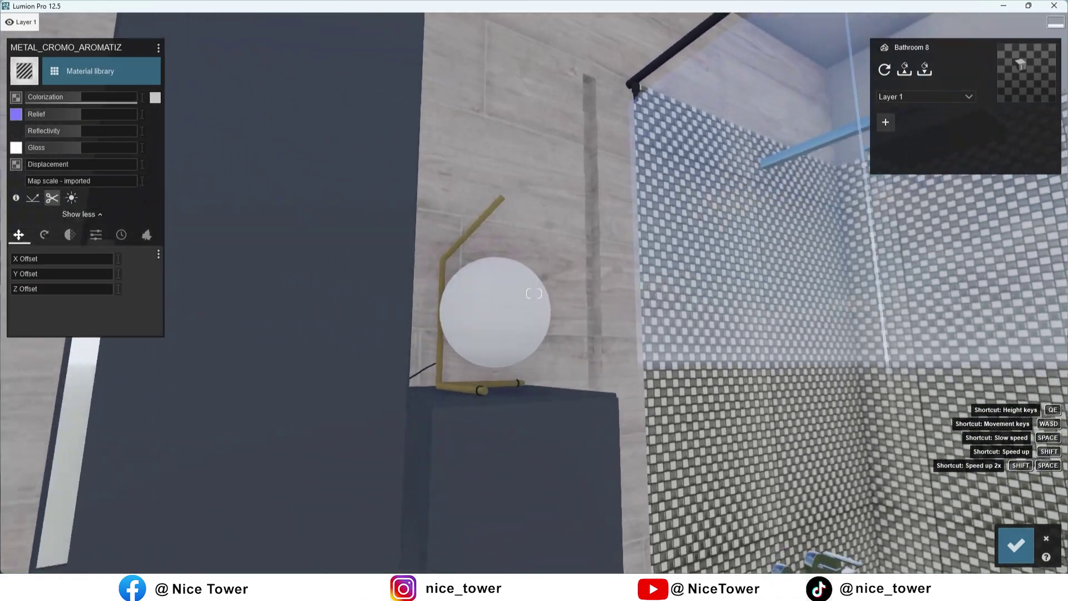
- Give the lamp globe a softer glowing material and the lamp and stand new materials
{"action": "left_click", "coordinate": [526, 332]}
{"action": "left_click", "coordinate": [43, 221]}
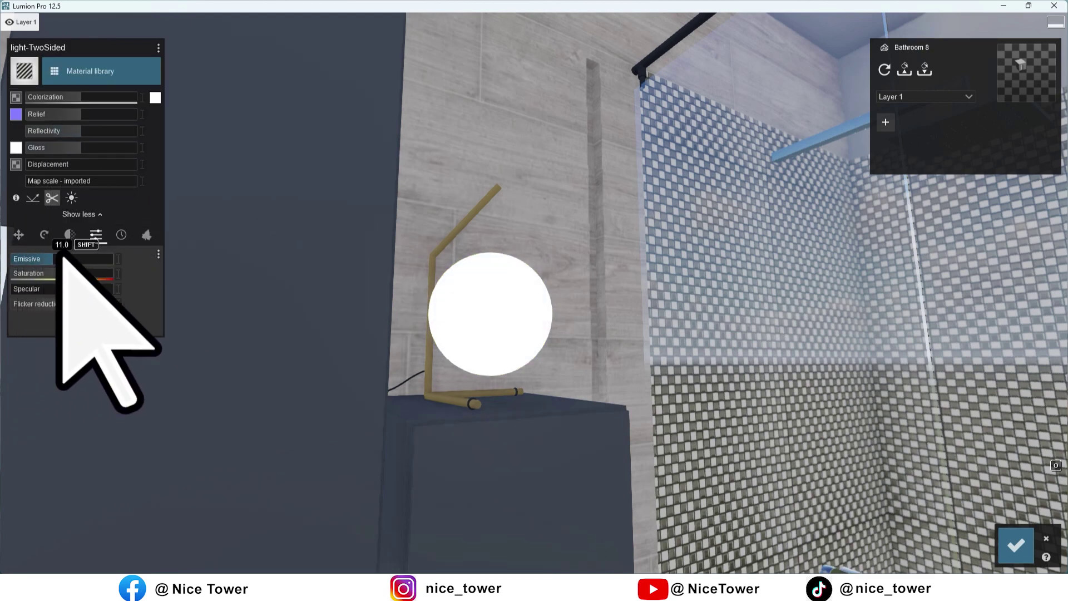
{"action": "left_click_drag", "start_coordinate": [49, 253], "coordinate": [58, 275]}
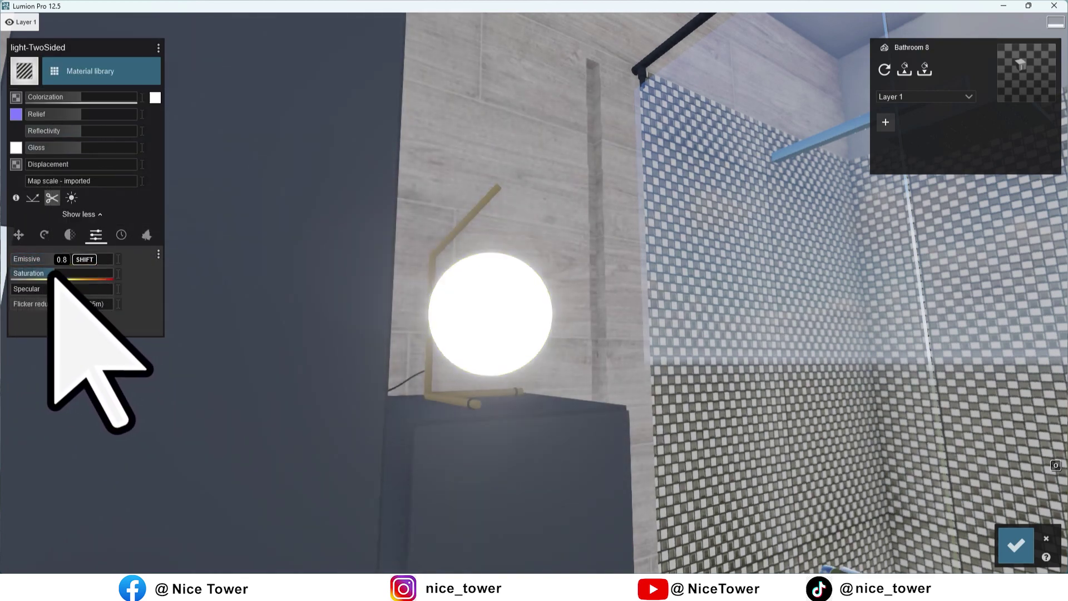
{"action": "left_click", "coordinate": [466, 214]}
{"action": "left_click", "coordinate": [38, 221]}
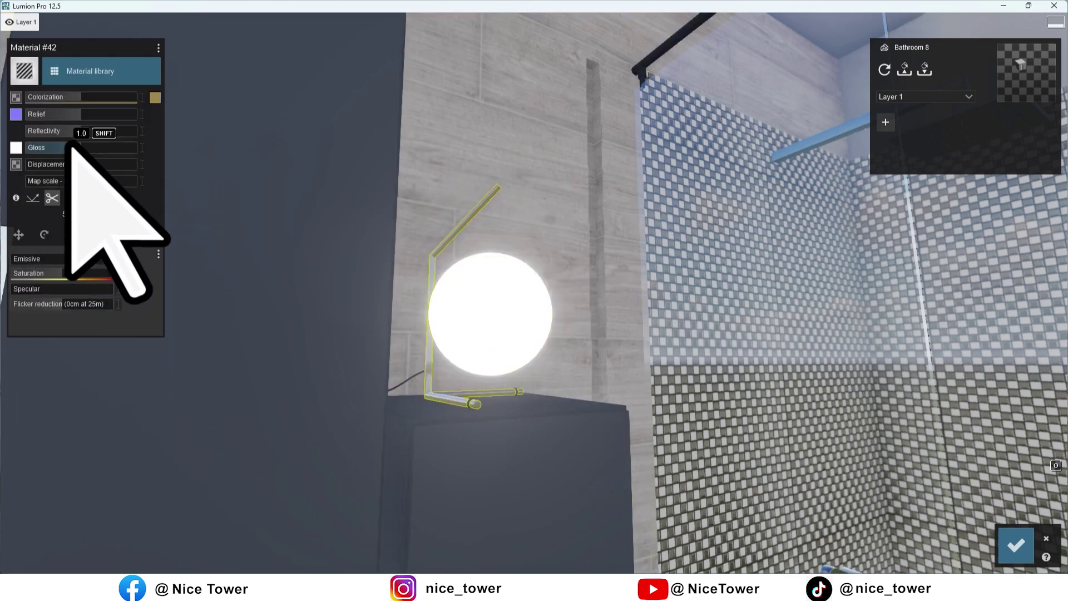
{"action": "left_click", "coordinate": [389, 389]}
{"action": "left_click", "coordinate": [44, 183]}
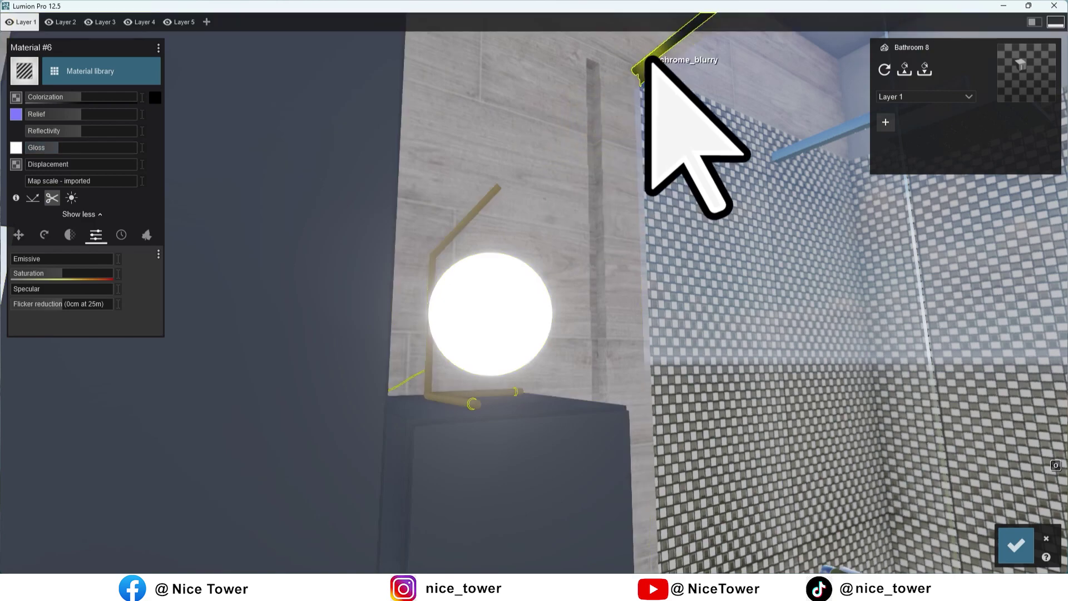
- Give the shower bar a glossier chrome material
{"action": "left_click", "coordinate": [645, 61]}
{"action": "left_click", "coordinate": [43, 225]}
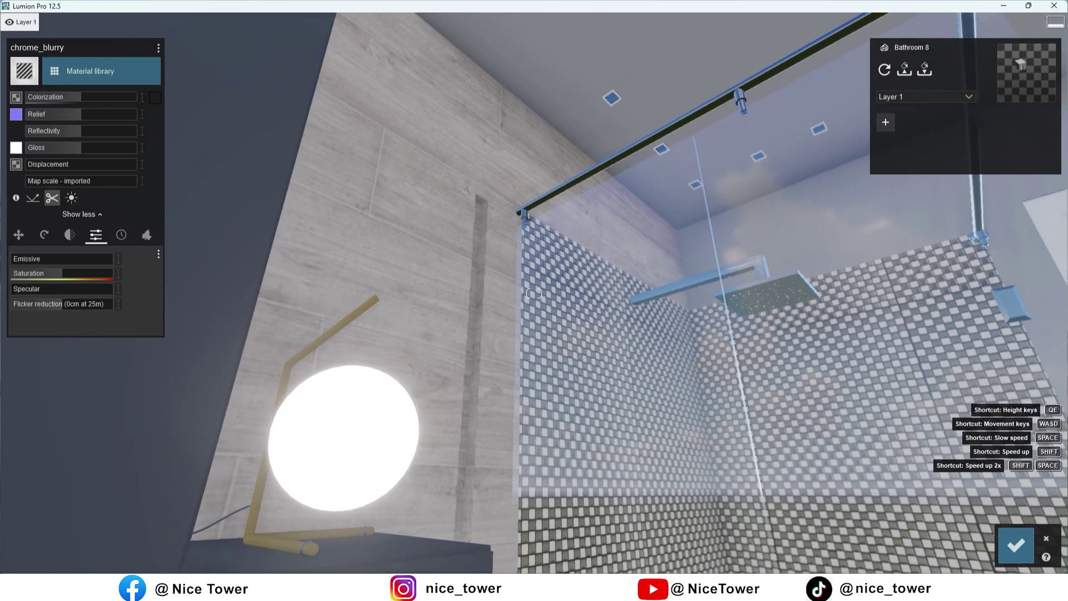
{"action": "right_click_drag", "start_coordinate": [328, 197], "coordinate": [562, 258]}
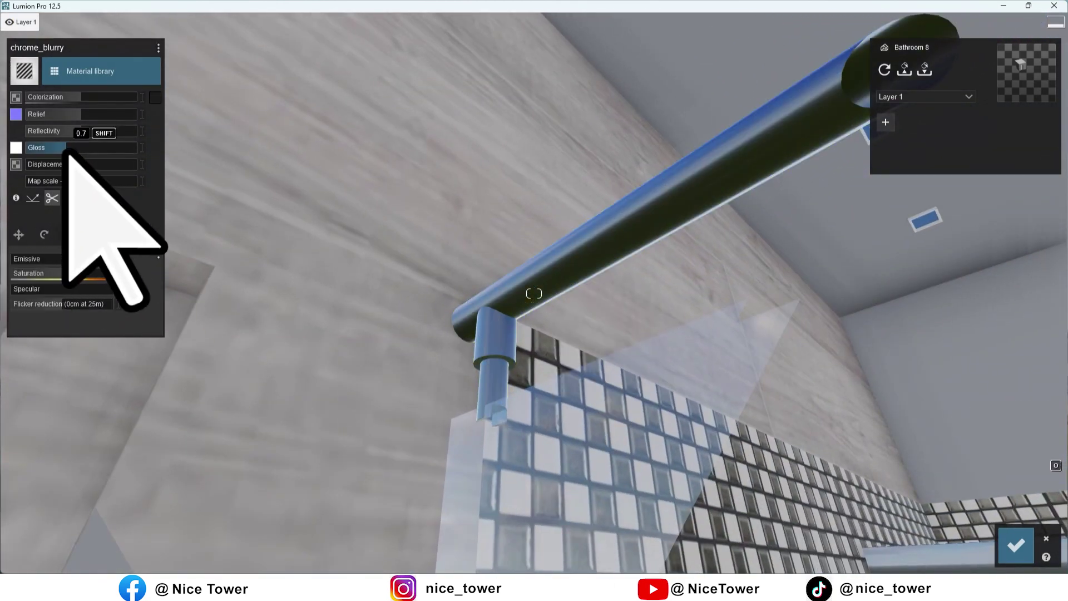
{"action": "left_click_drag", "start_coordinate": [68, 149], "coordinate": [96, 150]}
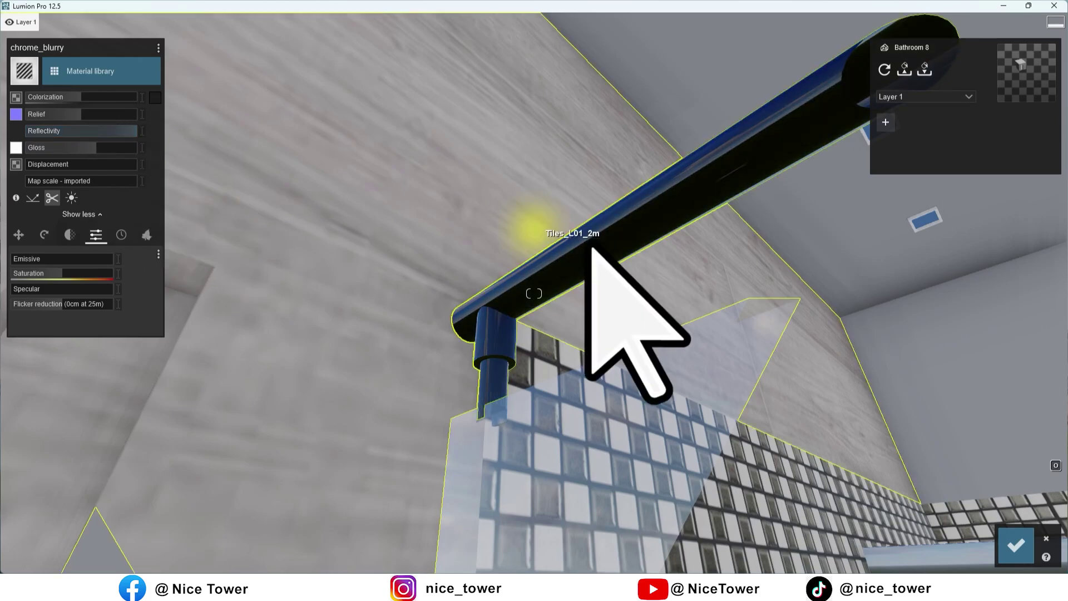
{"action": "right_click_drag", "start_coordinate": [382, 203], "coordinate": [390, 184]}
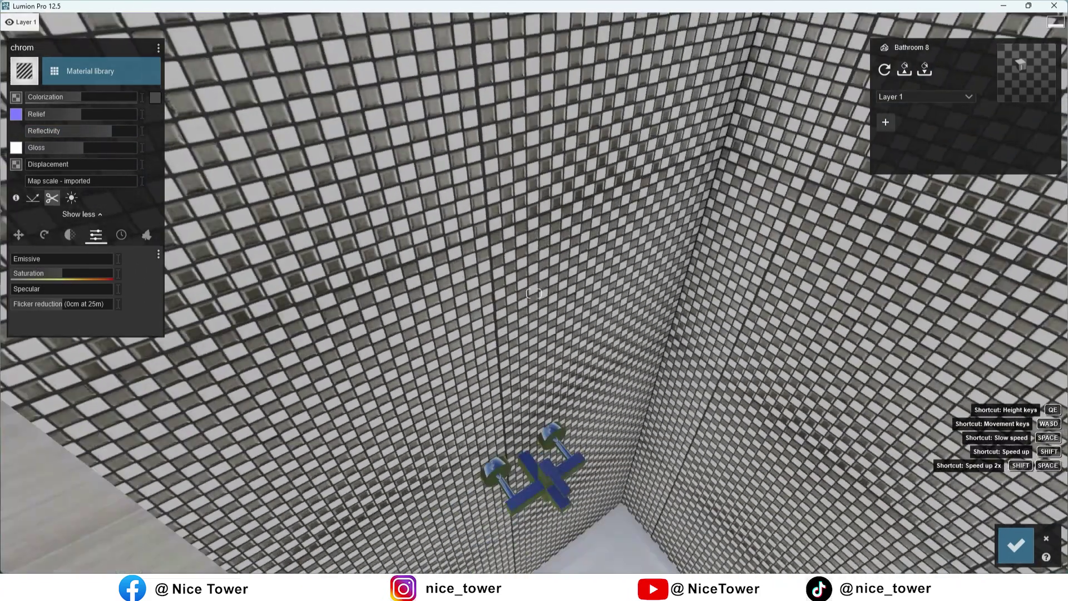
{"action": "right_click_drag", "start_coordinate": [533, 293], "coordinate": [573, 309]}
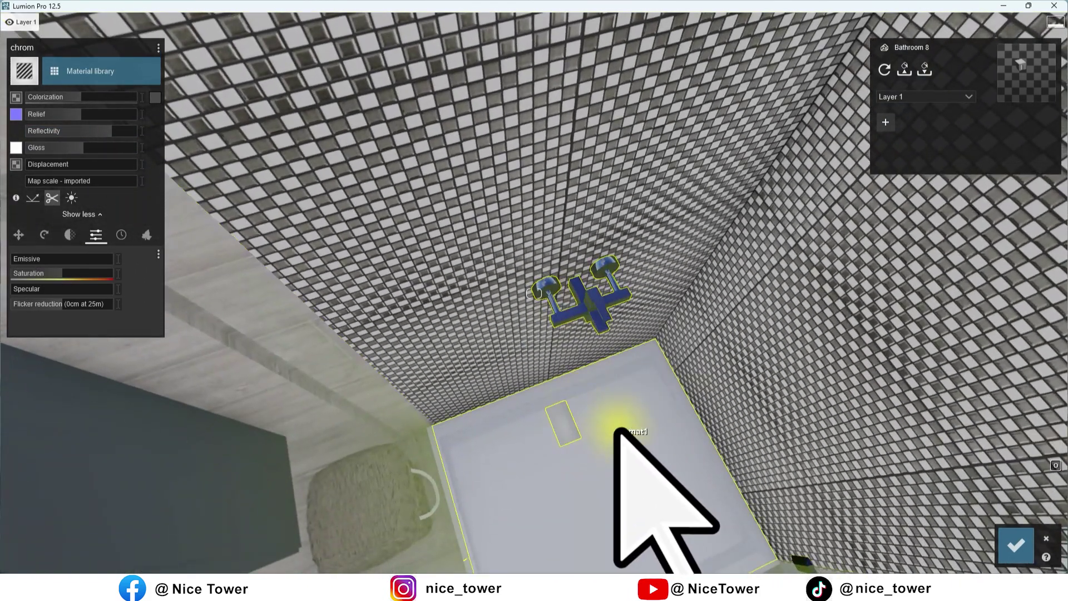
- Make the shower tray reflective and assign the floor drain a new material
{"action": "left_click", "coordinate": [614, 431]}
{"action": "left_click", "coordinate": [42, 233]}
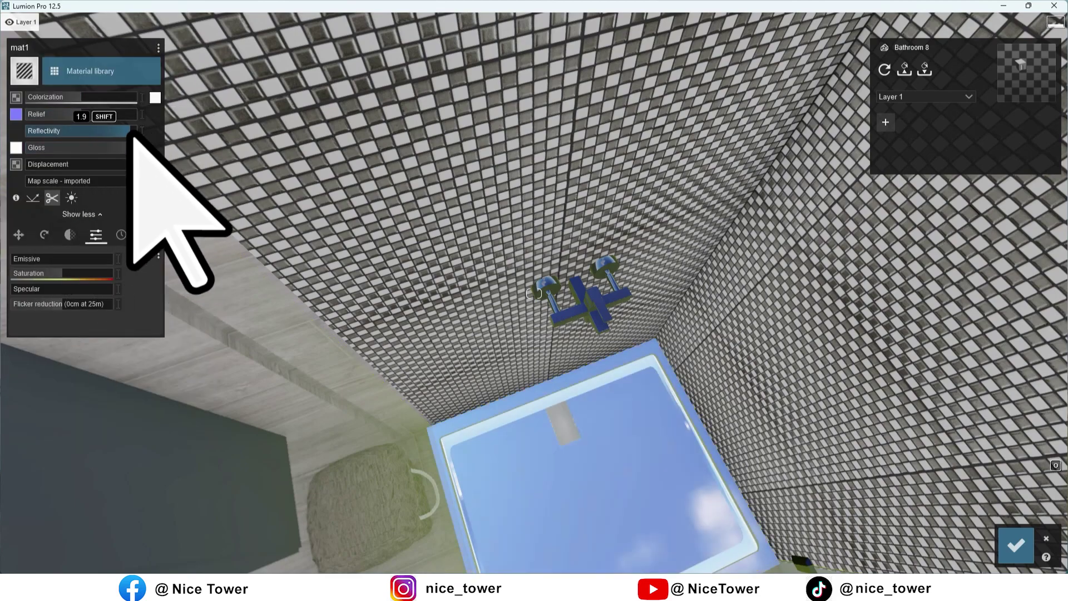
{"action": "left_click", "coordinate": [462, 345]}
{"action": "scroll", "coordinate": [510, 321], "scroll_direction": "up", "scroll_amount": 5}
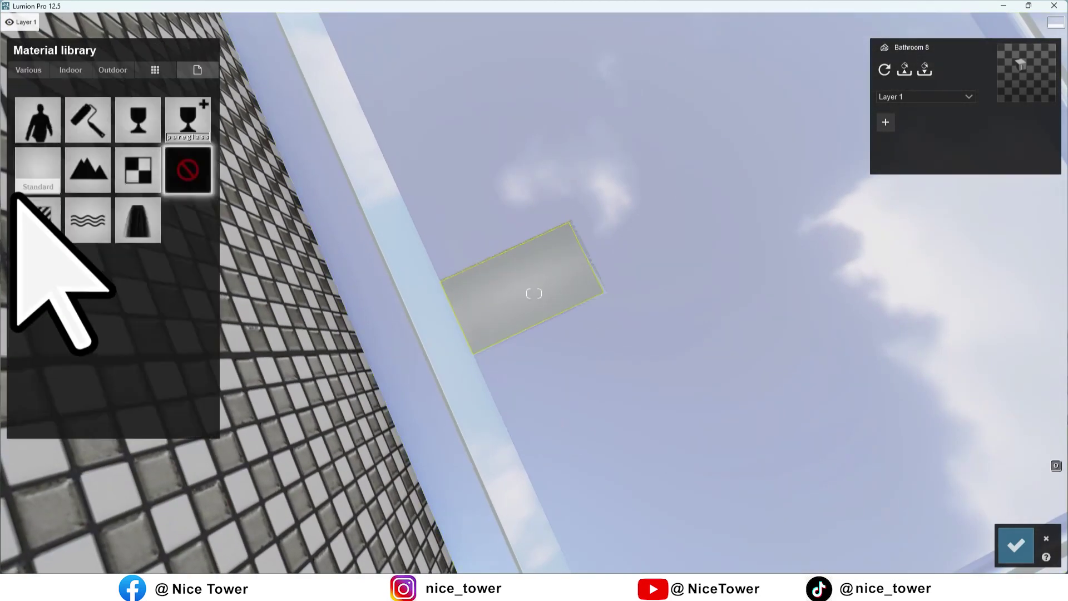
{"action": "left_click", "coordinate": [38, 218]}
{"action": "right_click_drag", "start_coordinate": [533, 293], "coordinate": [534, 293]}
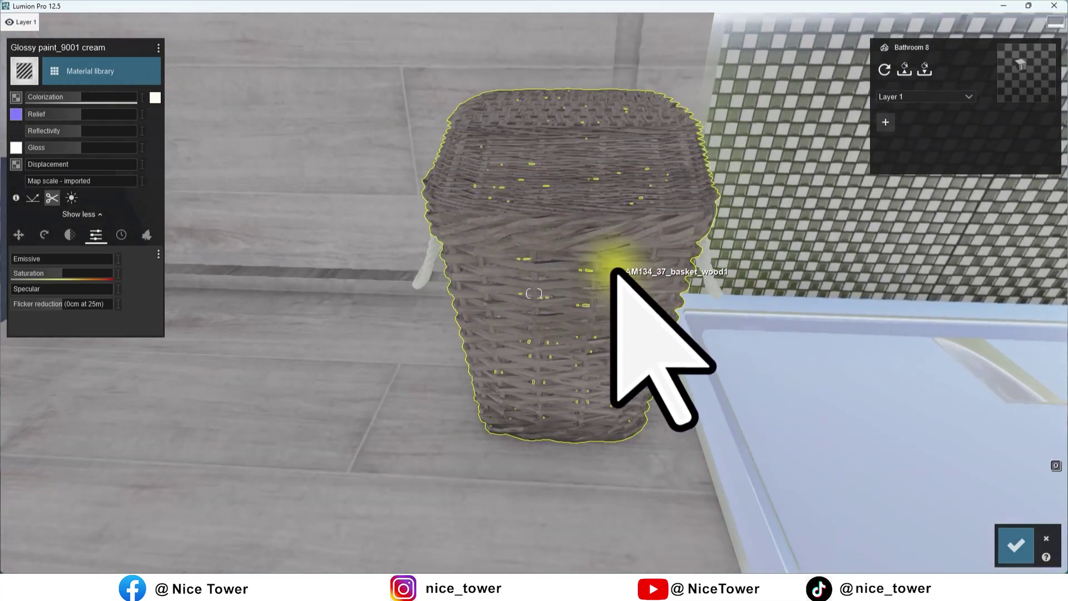
- Lower the wicker basket's gloss and darken it with a weathering preset
{"action": "left_click", "coordinate": [615, 274]}
{"action": "left_click", "coordinate": [36, 218]}
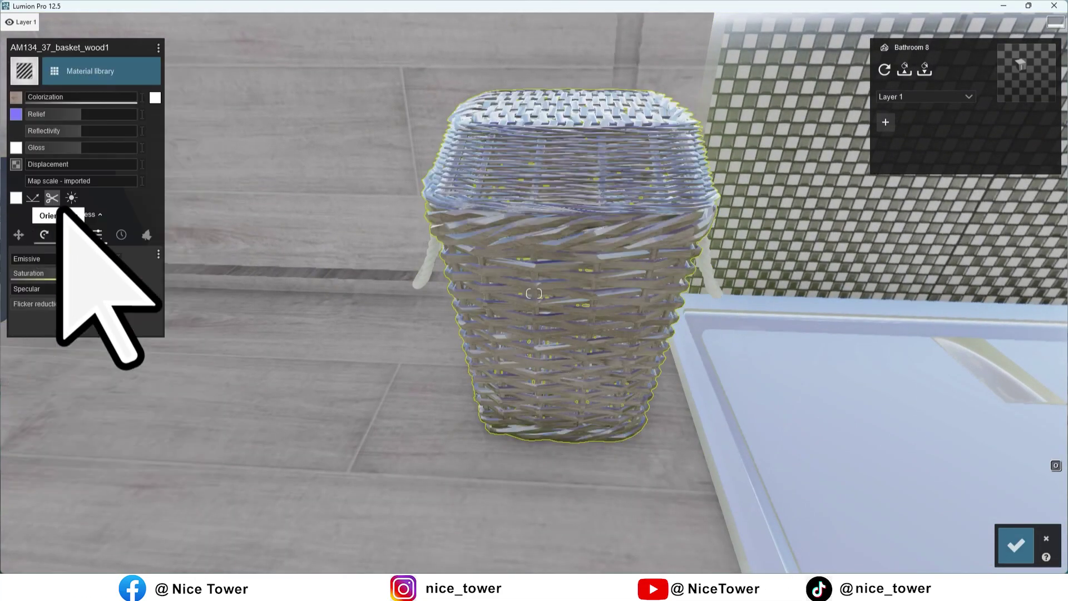
{"action": "left_click_drag", "start_coordinate": [75, 147], "coordinate": [59, 166]}
{"action": "left_click", "coordinate": [147, 235]}
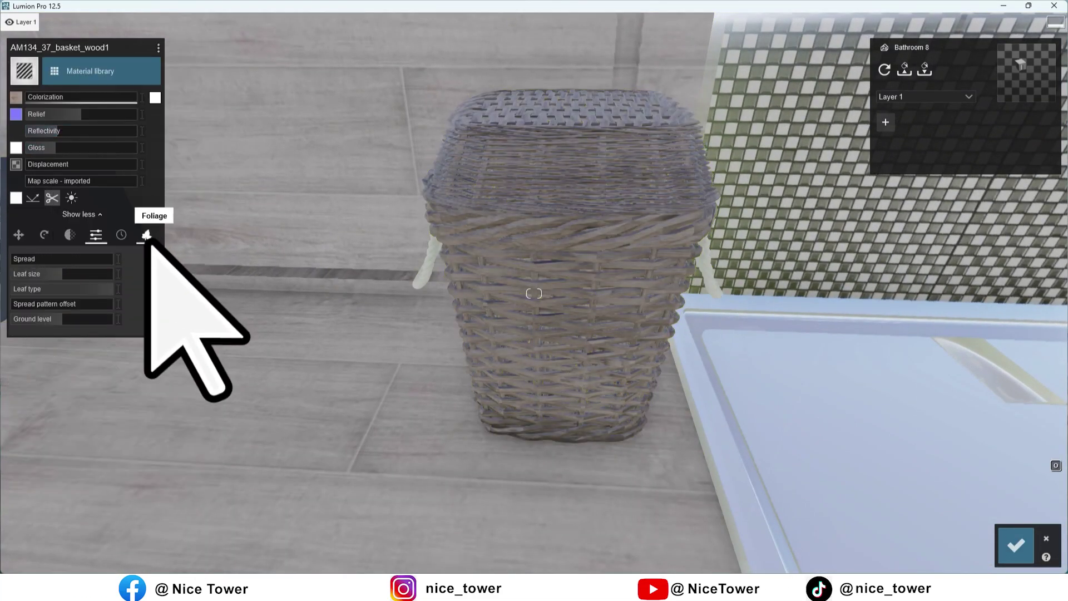
{"action": "left_click", "coordinate": [121, 236]}
{"action": "left_click", "coordinate": [69, 295]}
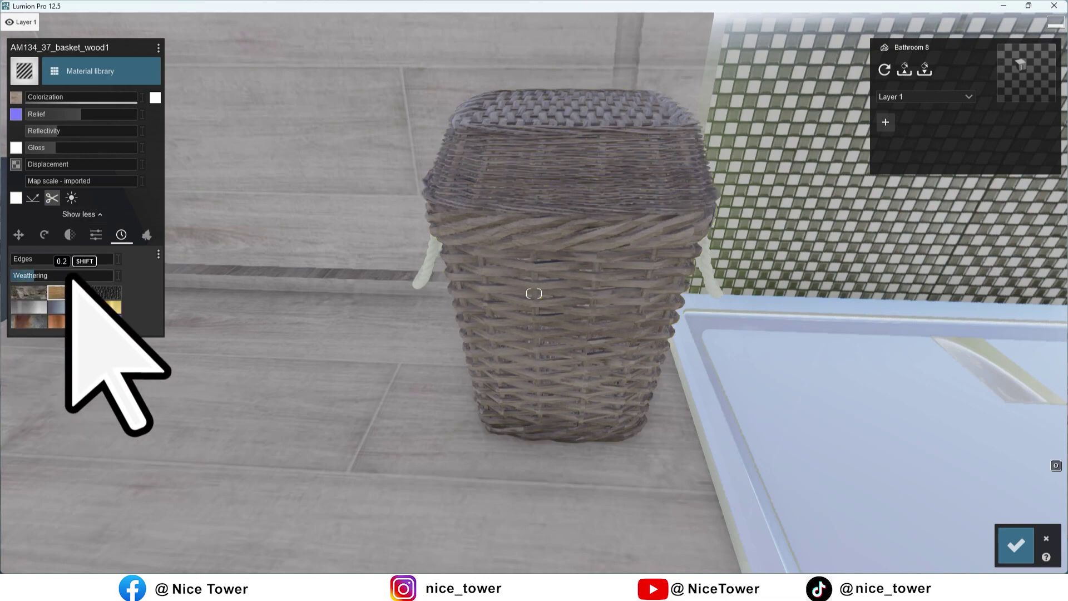
- Give the basket handles a new material, then view the cabinet, shower and door
{"action": "left_click", "coordinate": [419, 239]}
{"action": "left_click", "coordinate": [50, 231]}
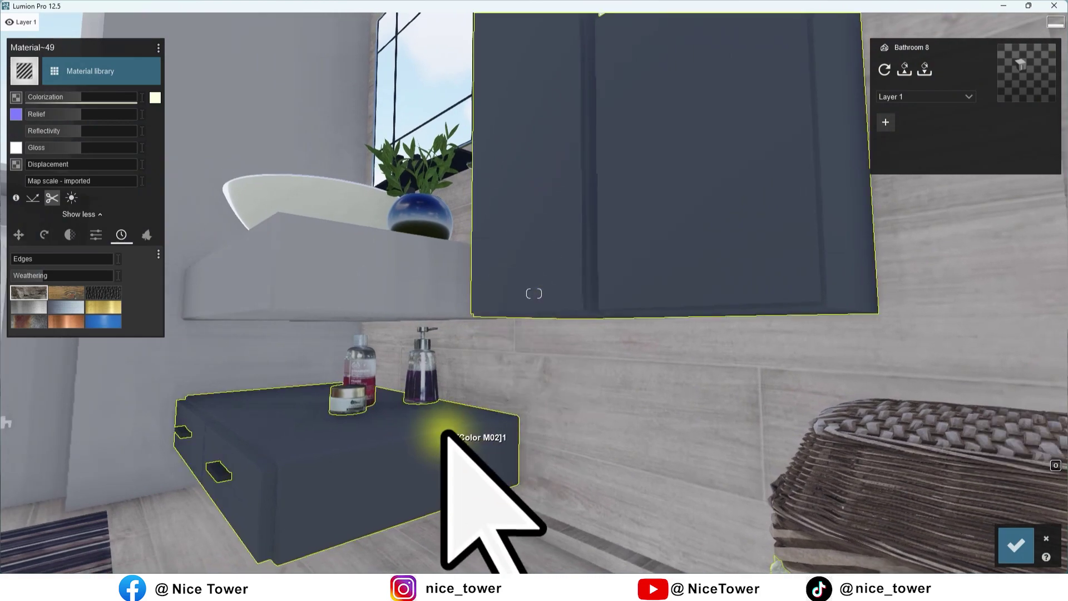
{"action": "right_click_drag", "start_coordinate": [446, 425], "coordinate": [250, 422]}
{"action": "right_click_drag", "start_coordinate": [534, 293], "coordinate": [534, 293]}
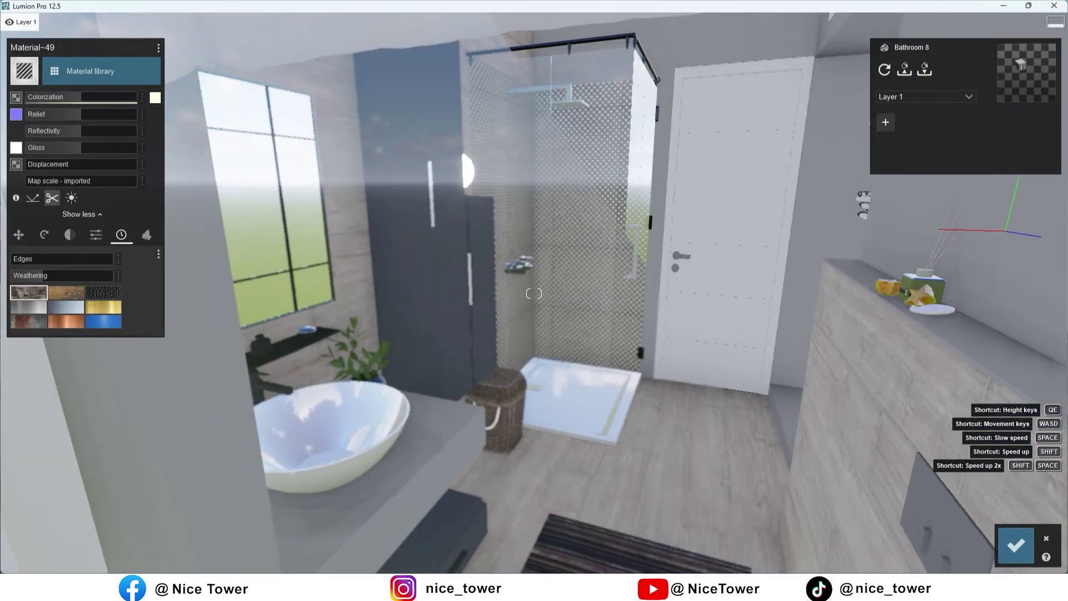
{"action": "right_click_drag", "start_coordinate": [534, 293], "coordinate": [534, 293]}
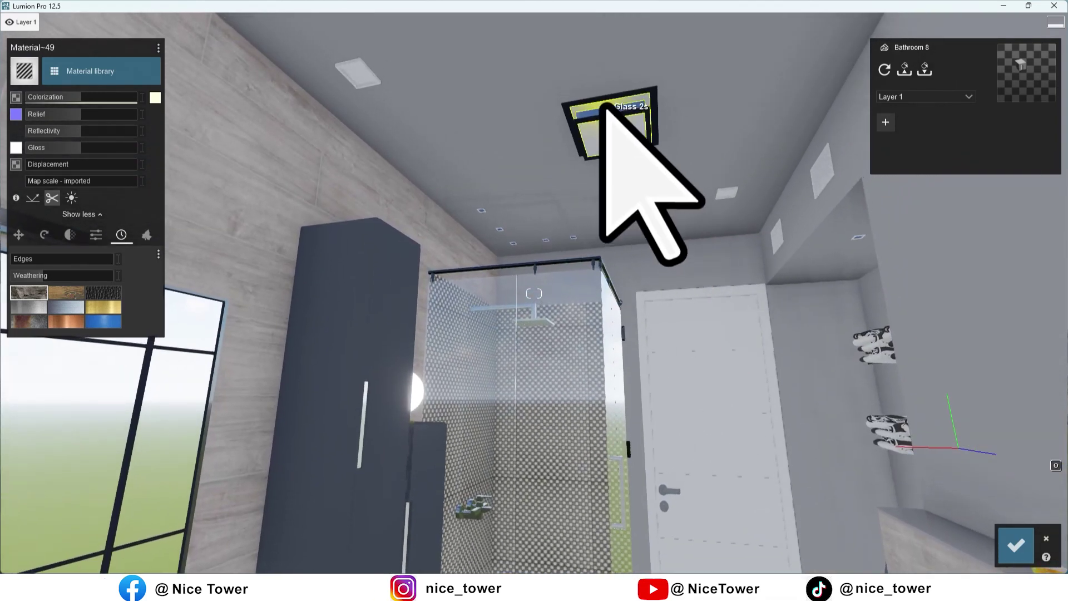
- Give a ceiling fixture glass, and the ceiling light and window wall light glowing materials
{"action": "left_click", "coordinate": [603, 105]}
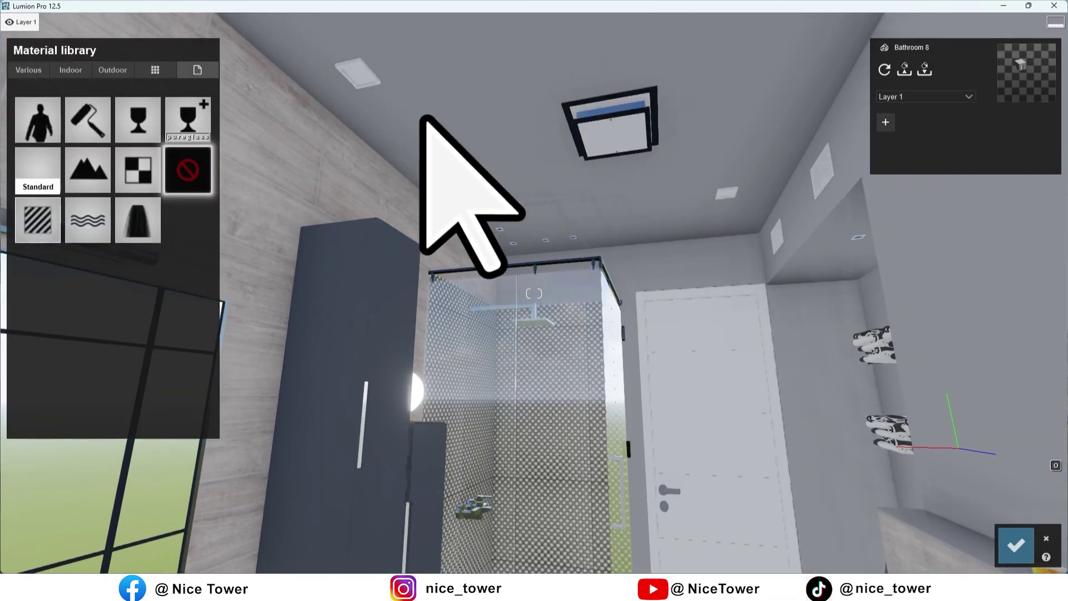
{"action": "left_click", "coordinate": [39, 225]}
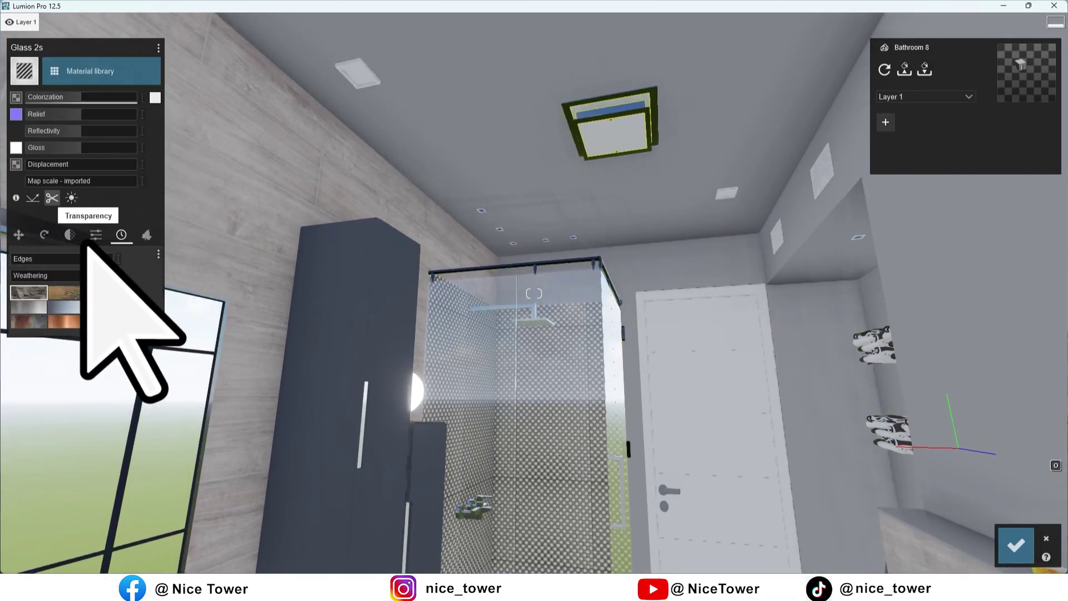
{"action": "left_click", "coordinate": [358, 75]}
{"action": "left_click", "coordinate": [40, 221]}
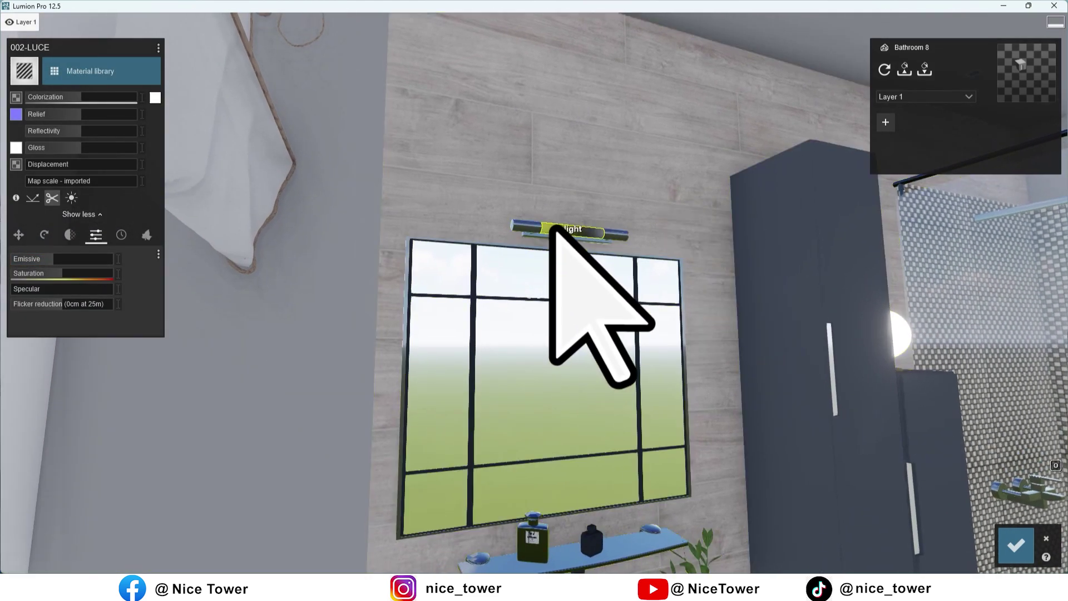
{"action": "left_click", "coordinate": [556, 230]}
{"action": "left_click", "coordinate": [40, 221]}
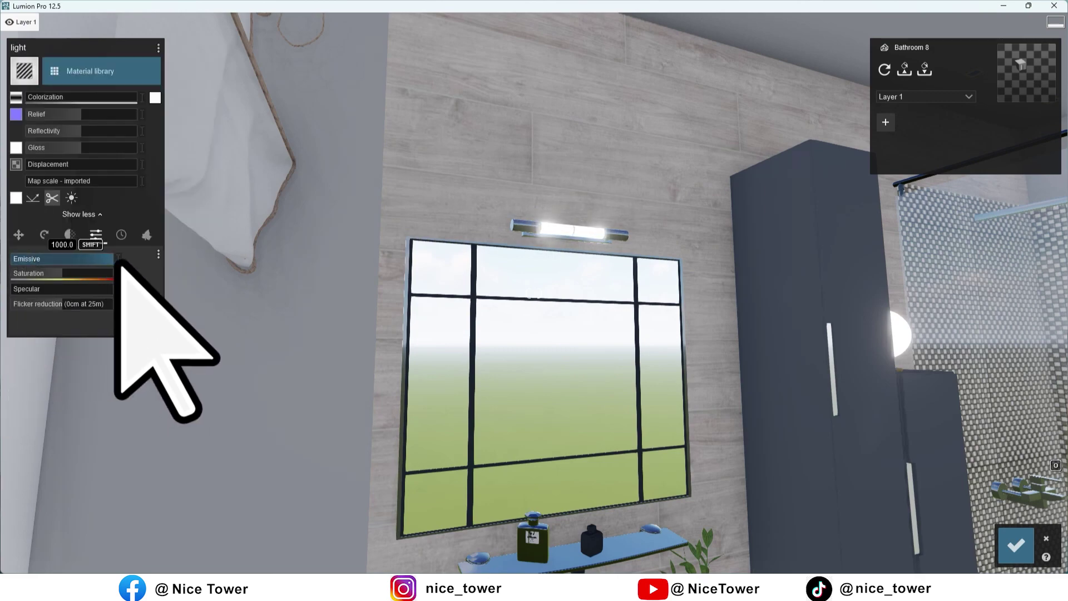
{"action": "right_click_drag", "start_coordinate": [534, 293], "coordinate": [534, 300]}
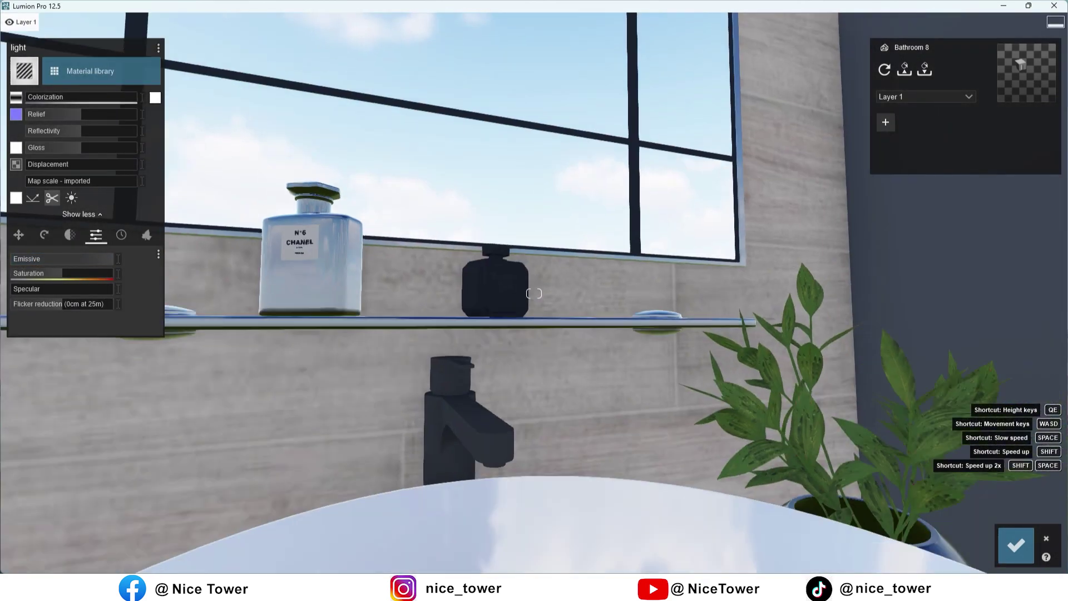
- Give the faucet a chrome material and the two perfume bottles and plant leaves new materials
{"action": "left_click", "coordinate": [565, 212]}
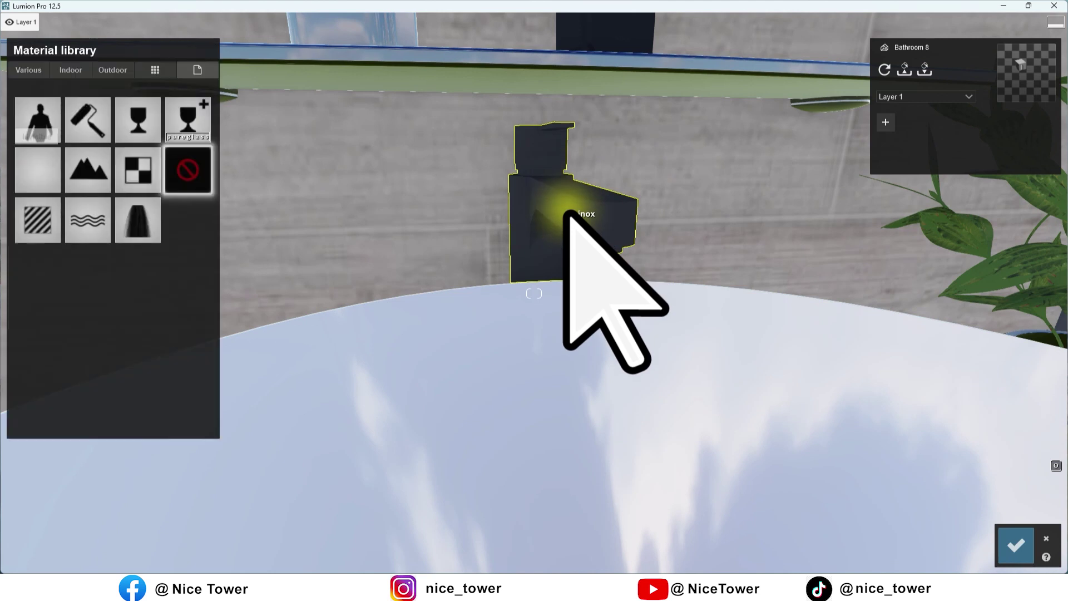
{"action": "left_click", "coordinate": [40, 218]}
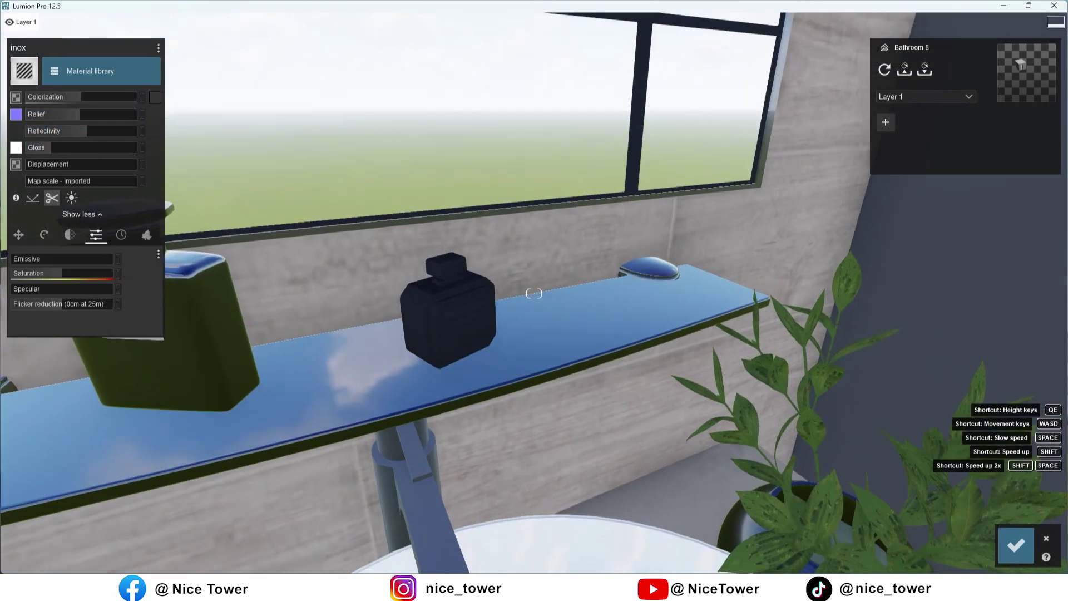
{"action": "left_click", "coordinate": [445, 303]}
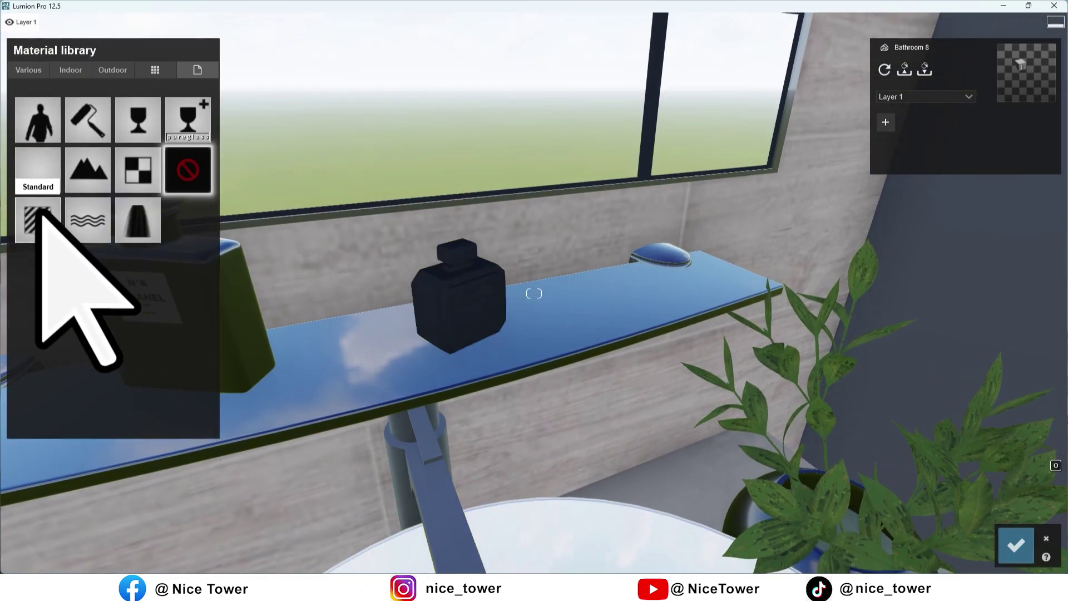
{"action": "left_click", "coordinate": [48, 222]}
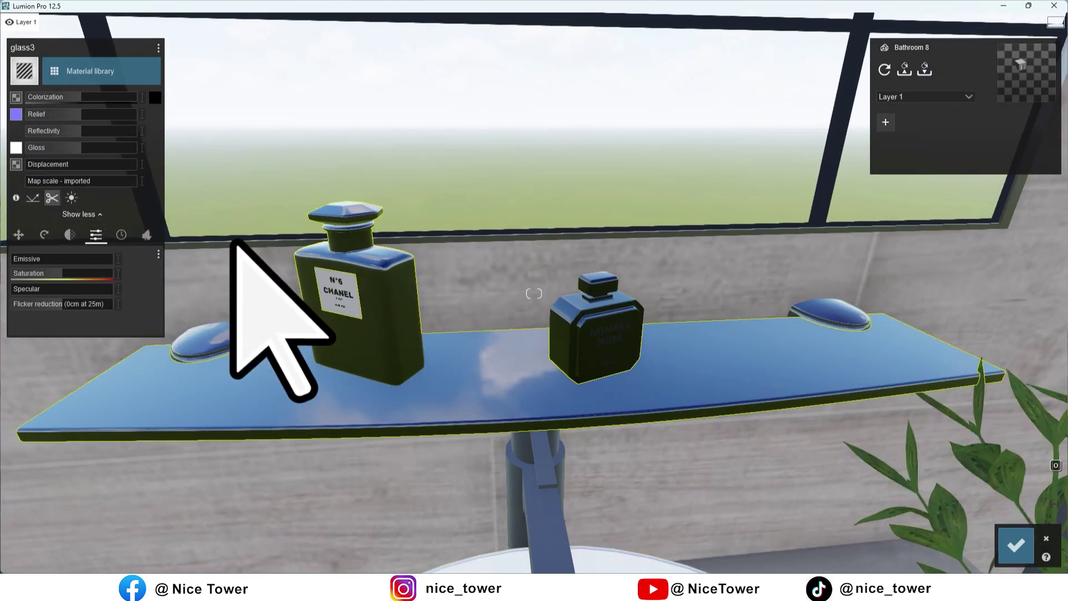
{"action": "left_click", "coordinate": [322, 283]}
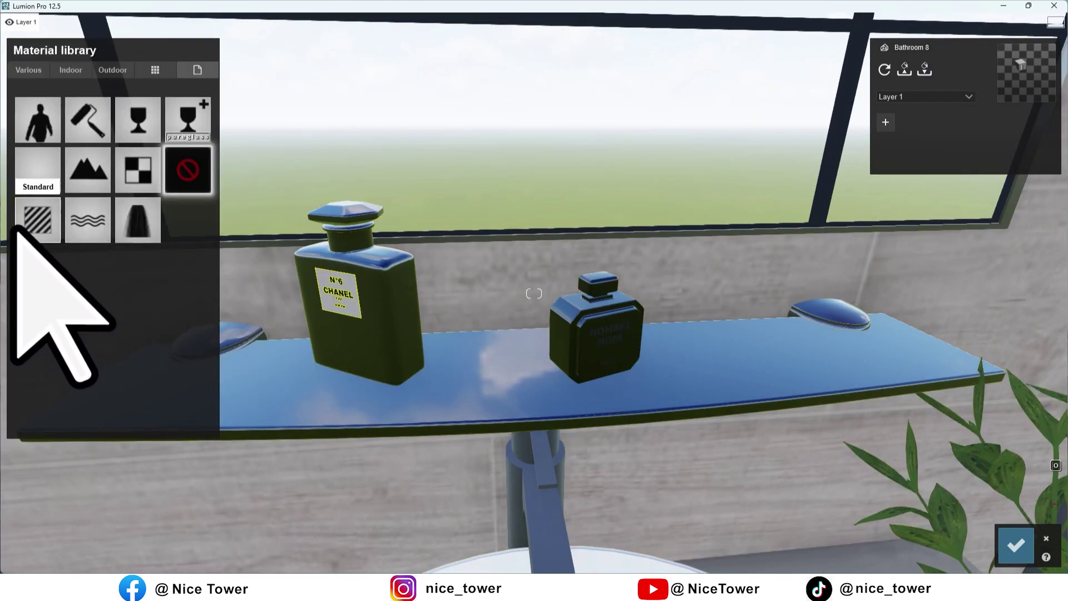
{"action": "left_click", "coordinate": [46, 238]}
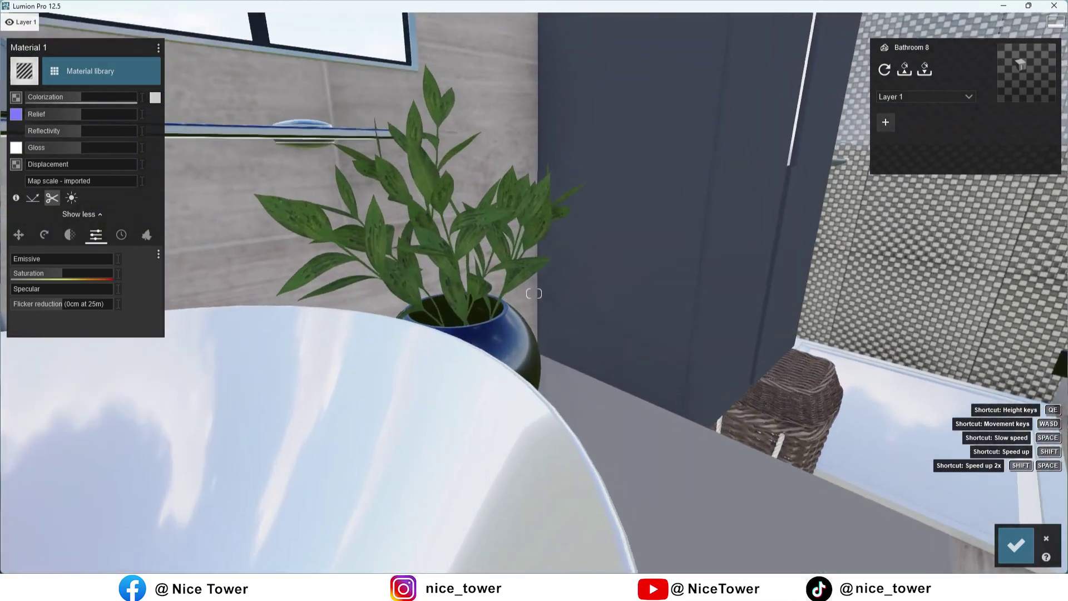
{"action": "left_click", "coordinate": [429, 188]}
{"action": "left_click", "coordinate": [39, 221]}
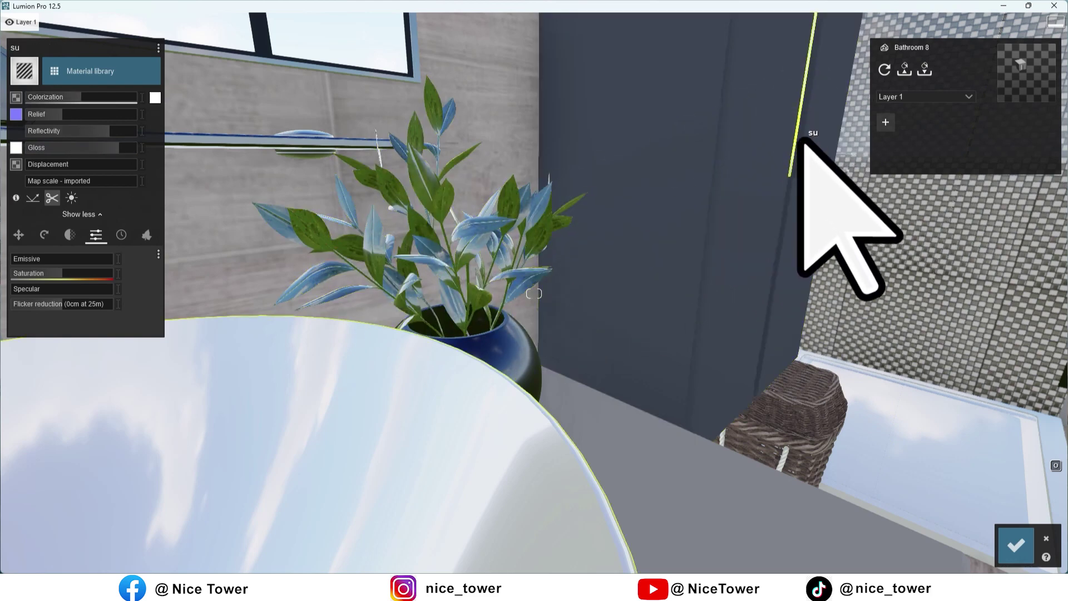
- Confirm the material edits and load the first saved photo view in Photo mode
{"action": "scroll", "coordinate": [493, 357], "scroll_direction": "down", "scroll_amount": 5}
{"action": "left_click", "coordinate": [609, 400]}
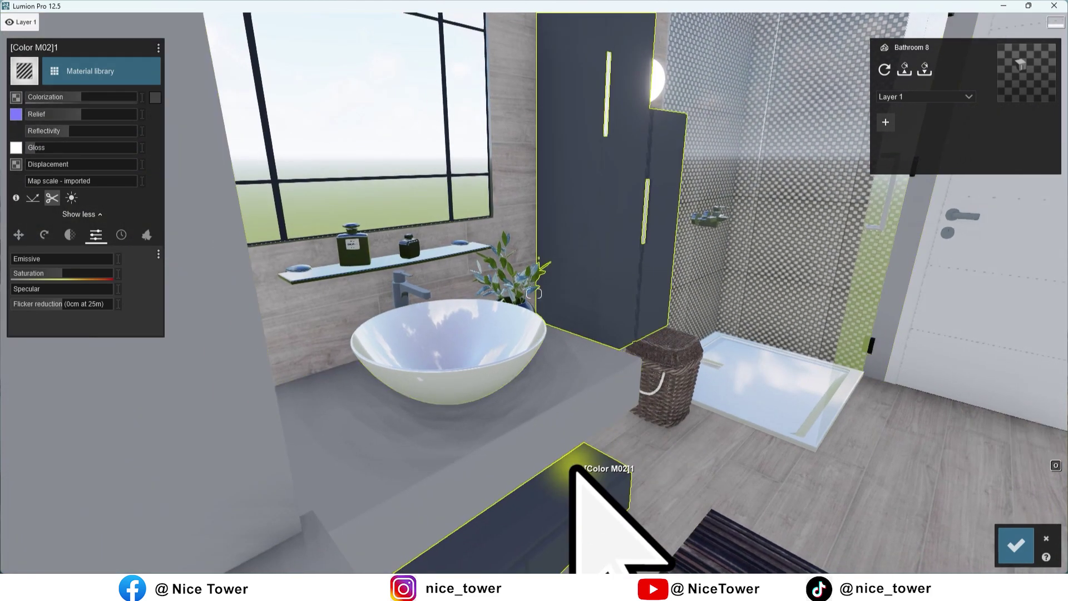
{"action": "scroll", "coordinate": [576, 539], "scroll_direction": "down", "scroll_amount": 3}
{"action": "left_click", "coordinate": [1016, 545]}
{"action": "mouse_move", "coordinate": [1023, 556]}
{"action": "right_mouse_down"}
{"action": "mouse_move", "coordinate": [1023, 423]}
{"action": "mouse_move", "coordinate": [1017, 526]}
{"action": "right_mouse_up"}
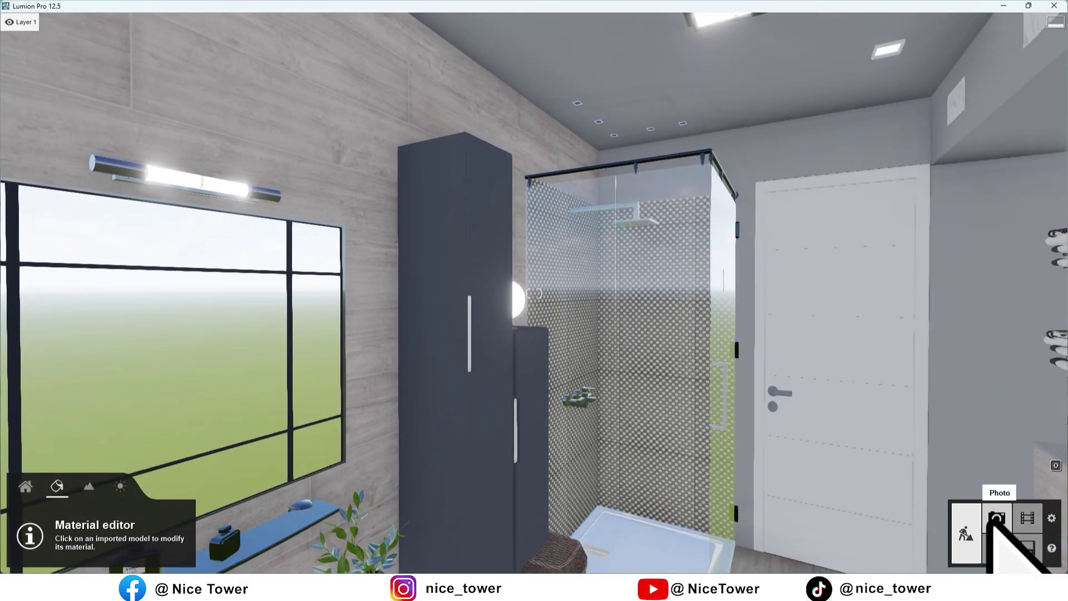
{"action": "left_click", "coordinate": [993, 520]}
{"action": "left_click", "coordinate": [55, 500]}
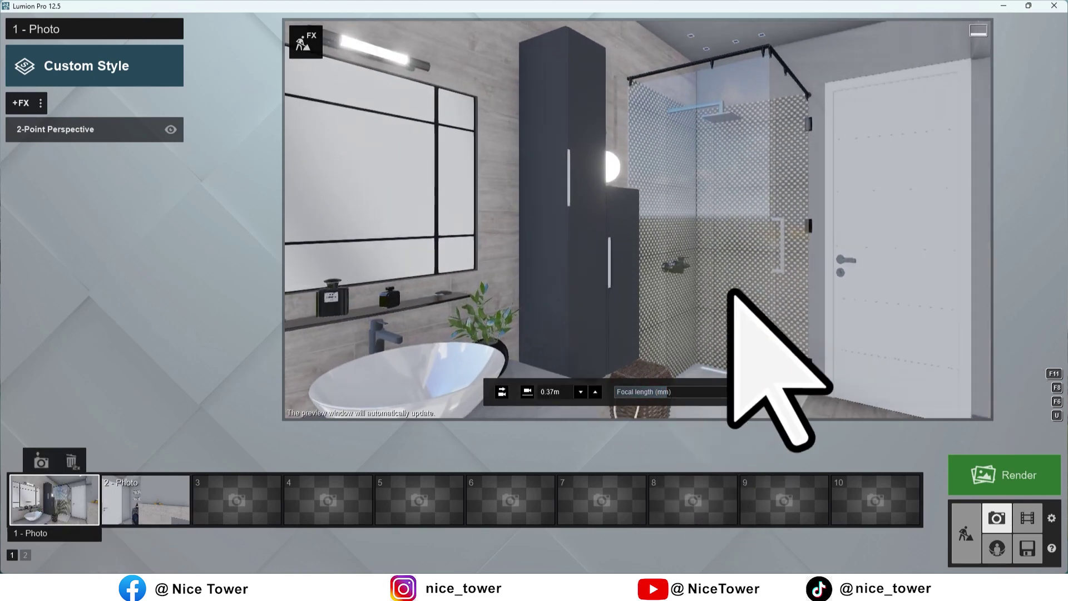
- Reframe the camera slightly raised to show the mirror, sink, cabinet and shower
{"action": "right_click_drag", "start_coordinate": [739, 310], "coordinate": [739, 310]}
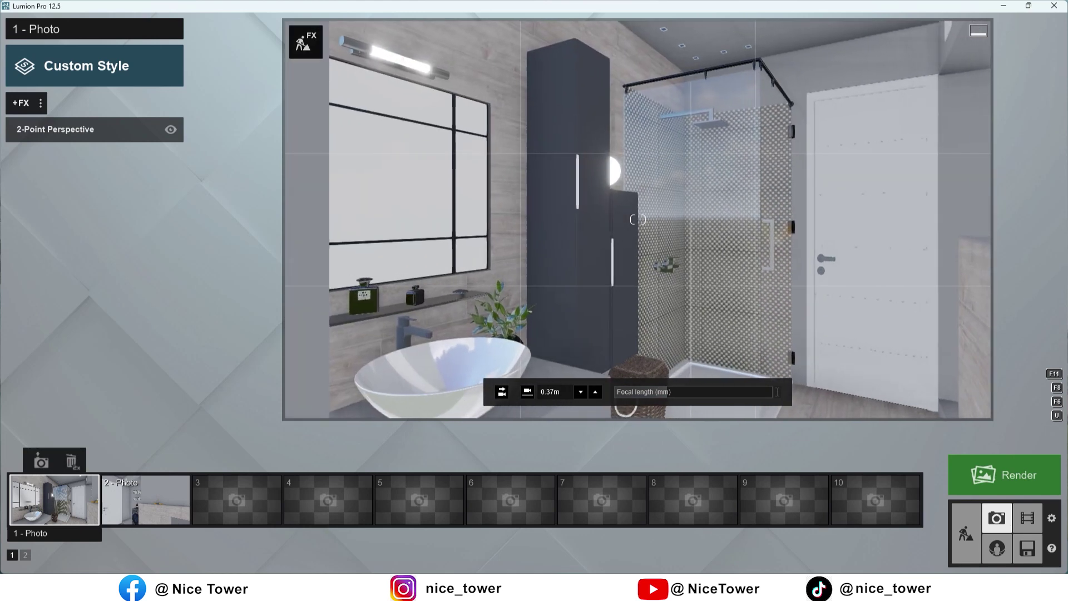
{"action": "right_click_drag", "start_coordinate": [762, 245], "coordinate": [763, 245]}
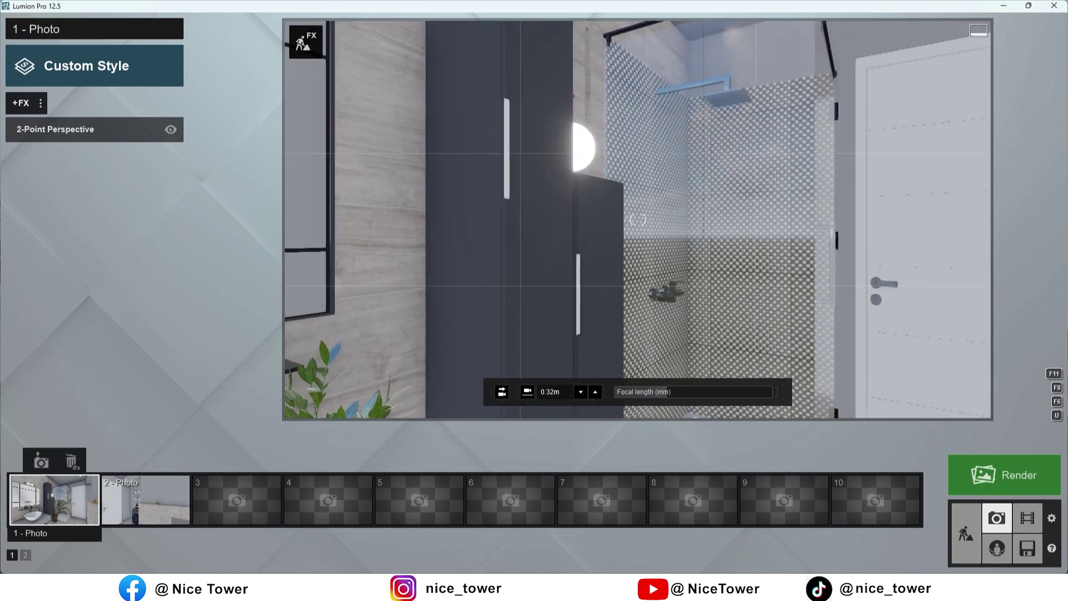
{"action": "key", "text": "s"}
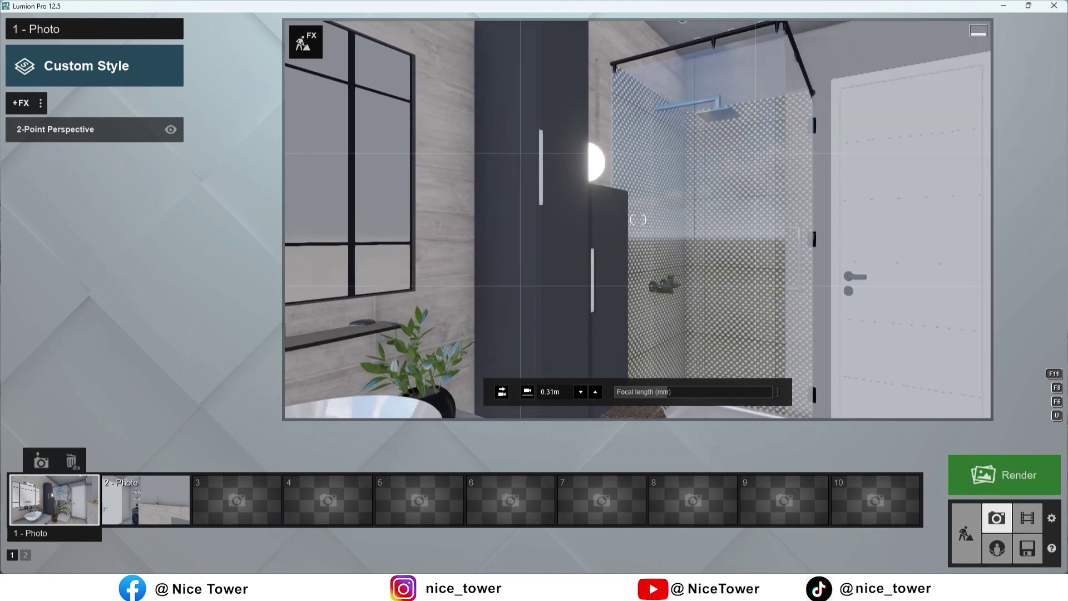
{"action": "key", "text": "s"}
{"action": "right_click_drag", "start_coordinate": [638, 219], "coordinate": [638, 219]}
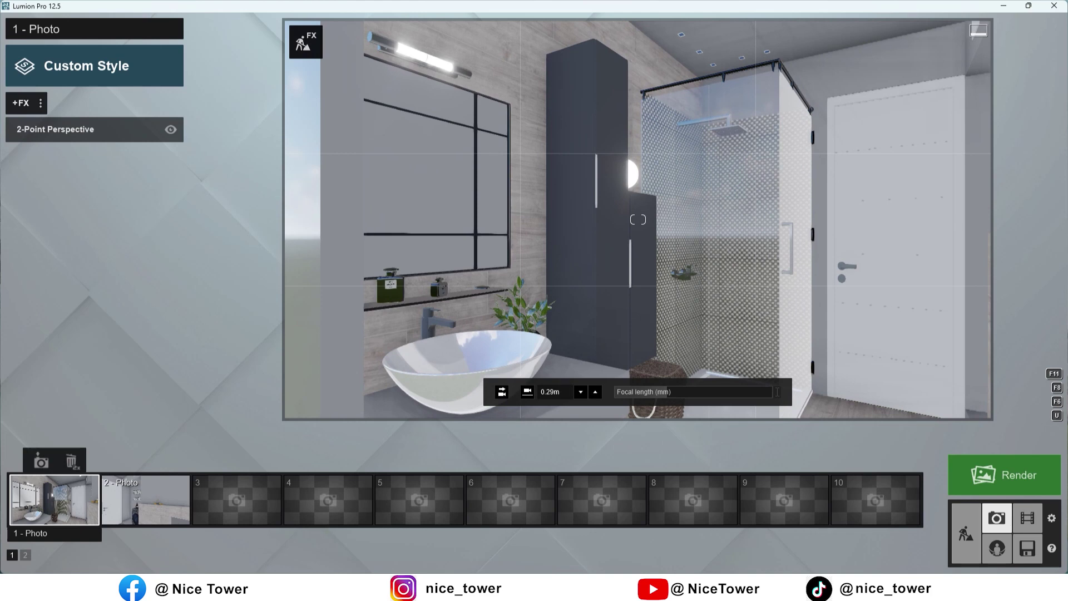
{"action": "right_click_drag", "start_coordinate": [781, 257], "coordinate": [732, 360]}
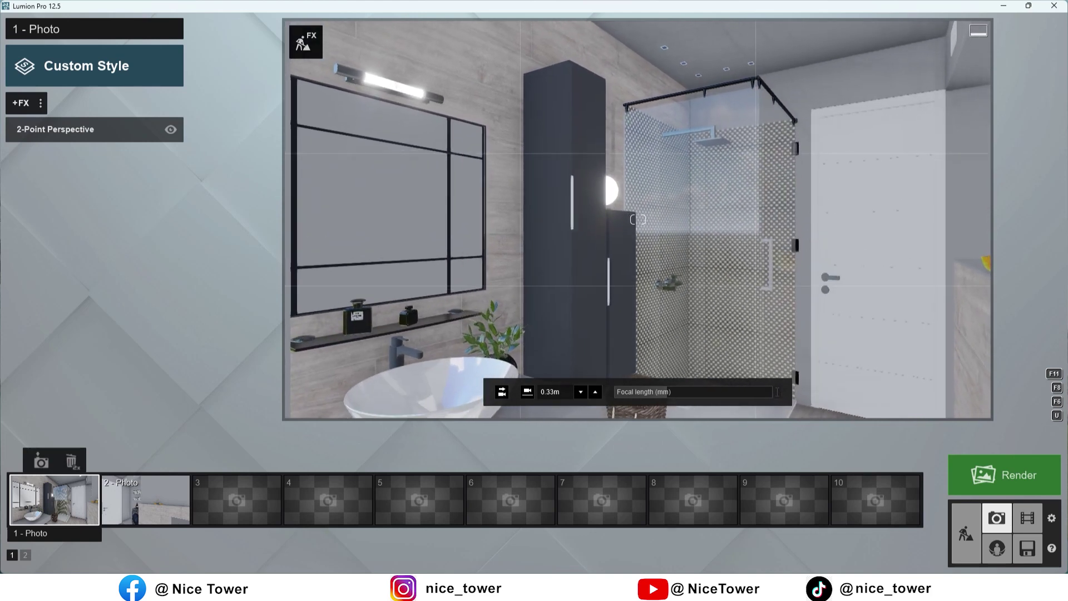
- Store this view as Photo 1's camera and compare it against camera slot 2
{"action": "left_click", "coordinate": [40, 460]}
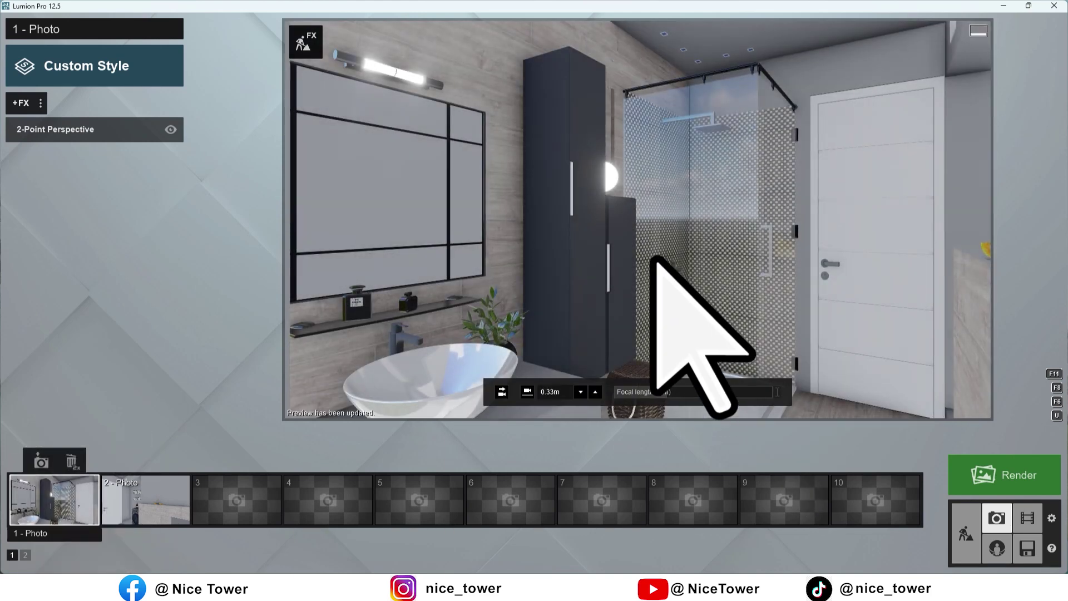
{"action": "left_click", "coordinate": [150, 499]}
{"action": "left_click", "coordinate": [53, 495]}
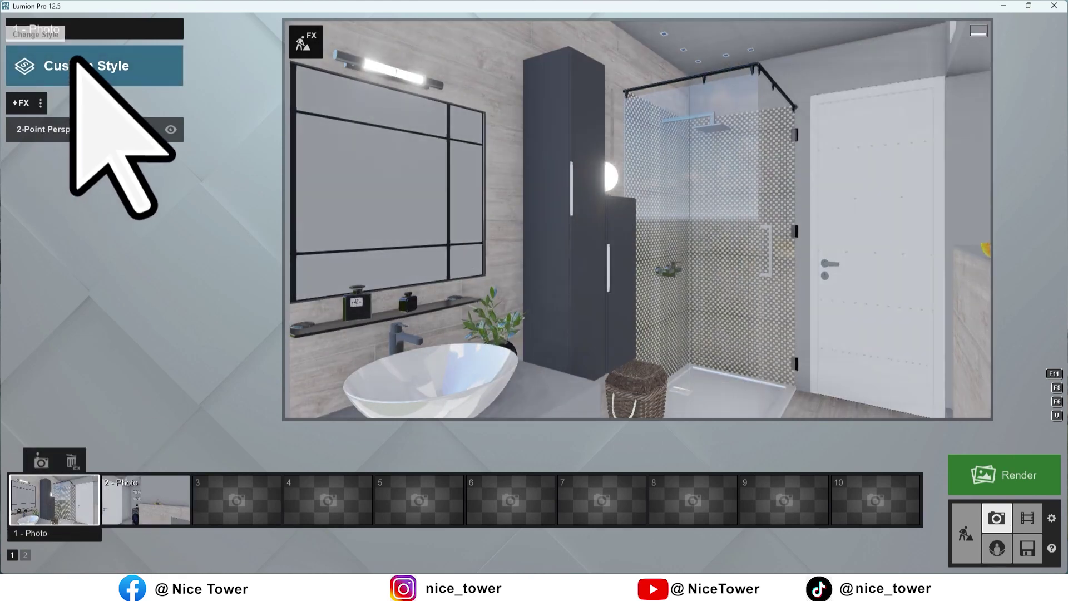
{"action": "left_click", "coordinate": [72, 58]}
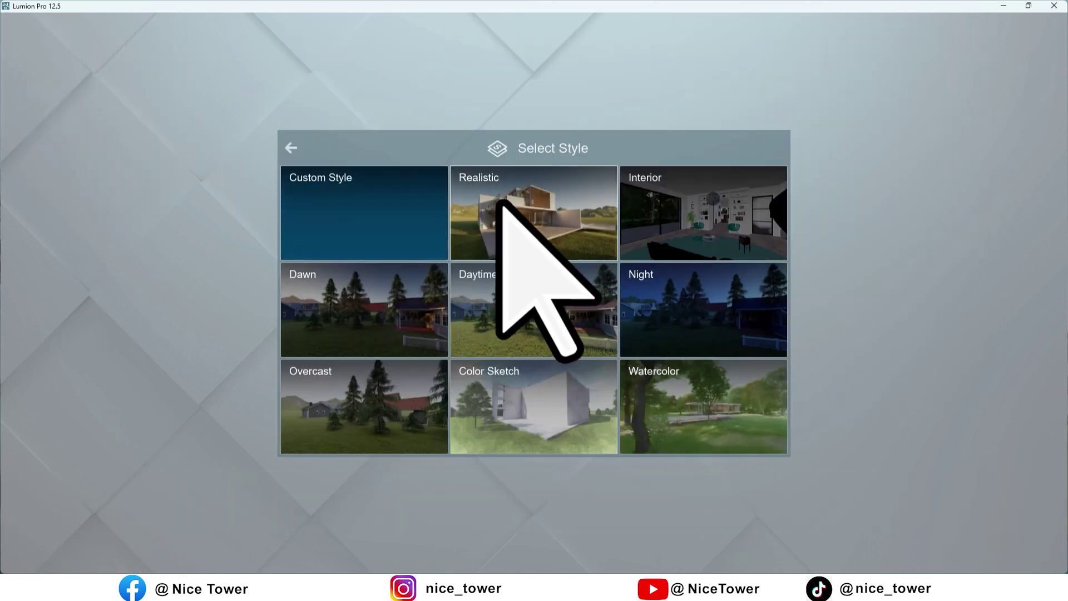
- Apply the Realistic style to Photo 1 with an overcast Real Sky
{"action": "left_click", "coordinate": [493, 203]}
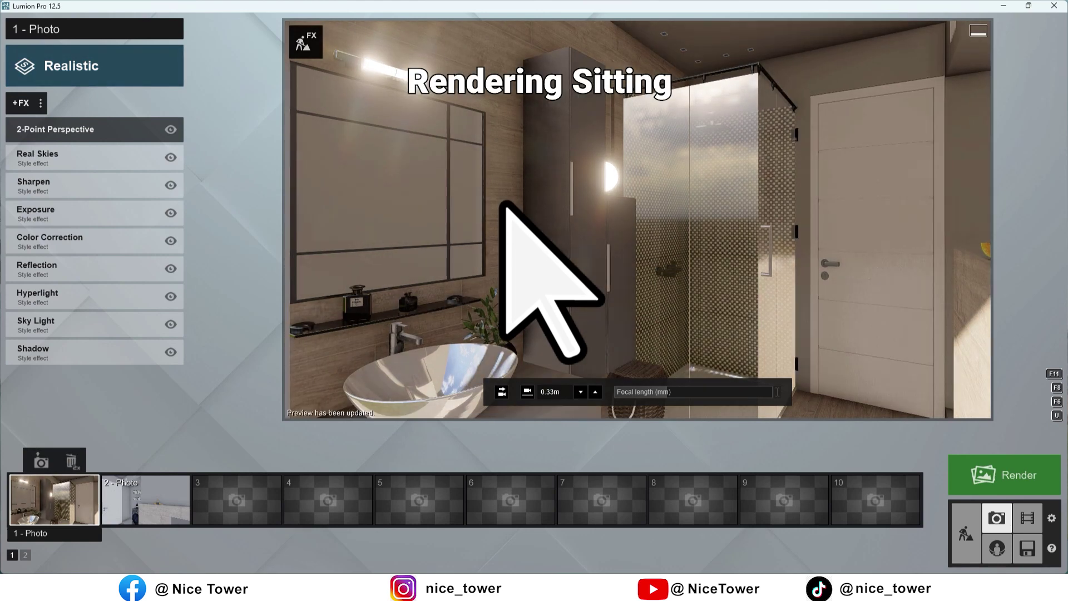
{"action": "left_click", "coordinate": [33, 158]}
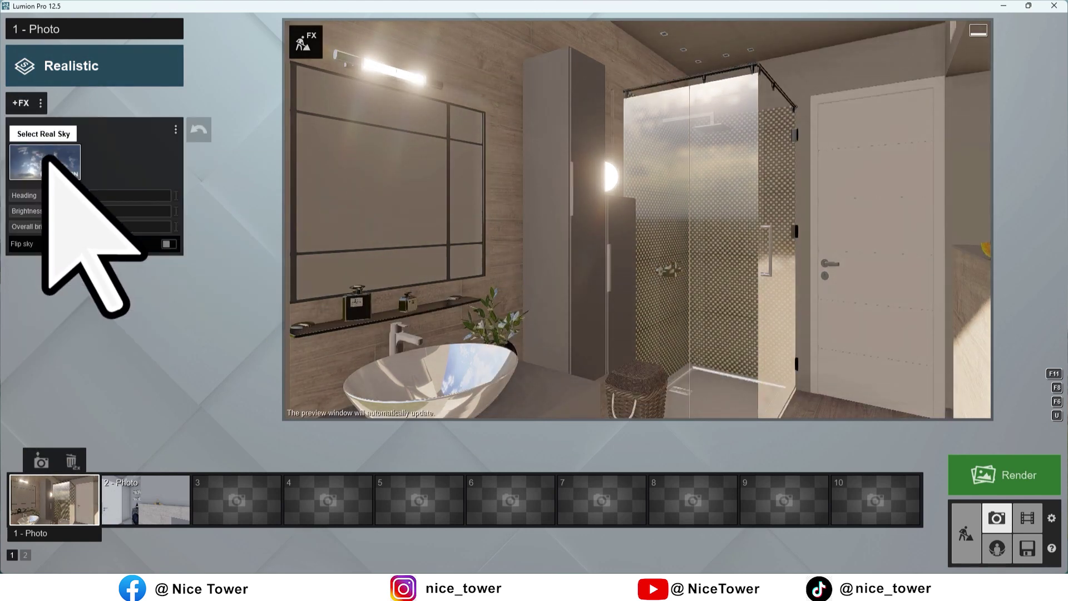
{"action": "left_click", "coordinate": [52, 175]}
{"action": "left_click", "coordinate": [548, 119]}
{"action": "left_click", "coordinate": [525, 205]}
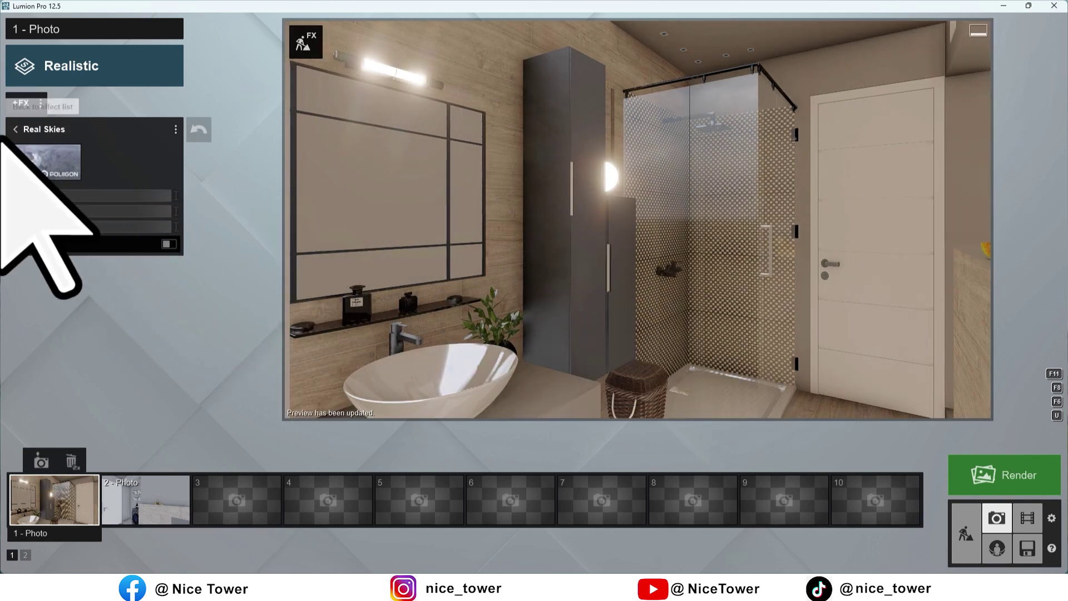
- Review the Sharpen and Exposure effects and raise Contrast in Color Correction
{"action": "left_click", "coordinate": [15, 129]}
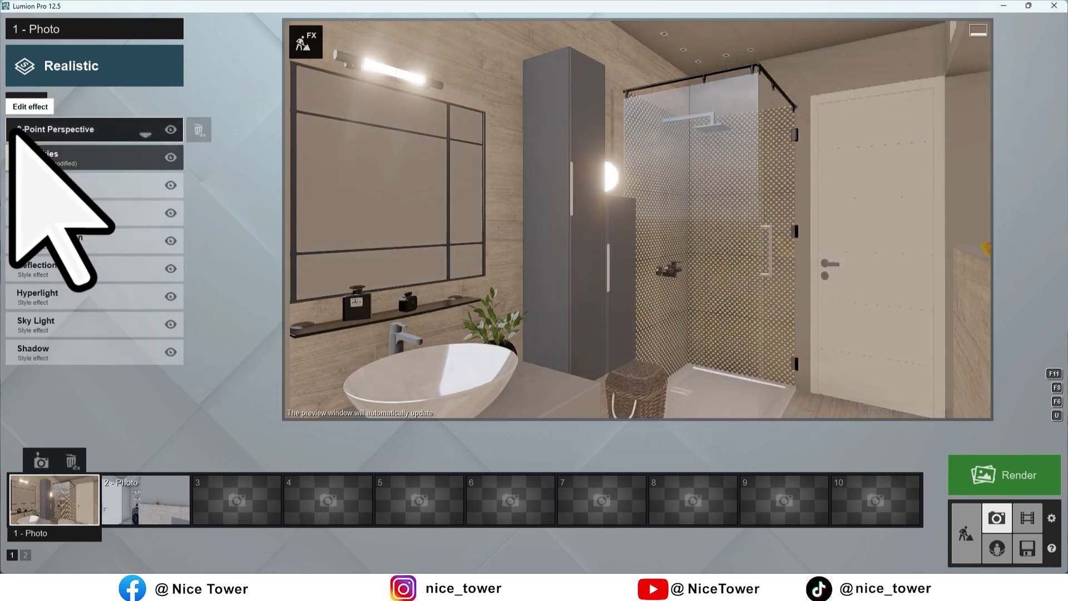
{"action": "left_click", "coordinate": [28, 148]}
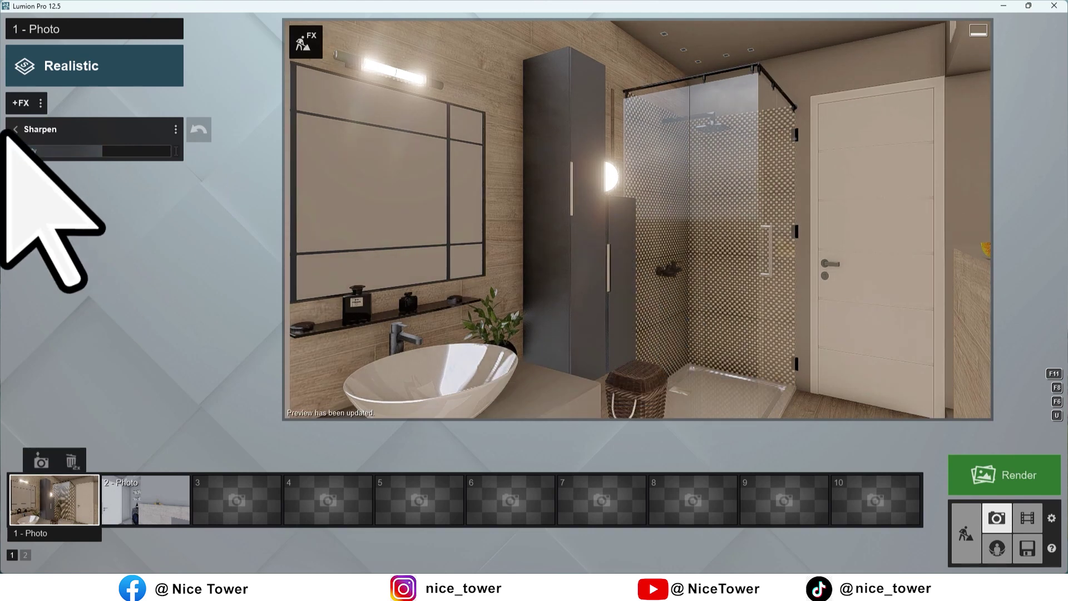
{"action": "left_click", "coordinate": [15, 129]}
{"action": "left_click", "coordinate": [89, 186]}
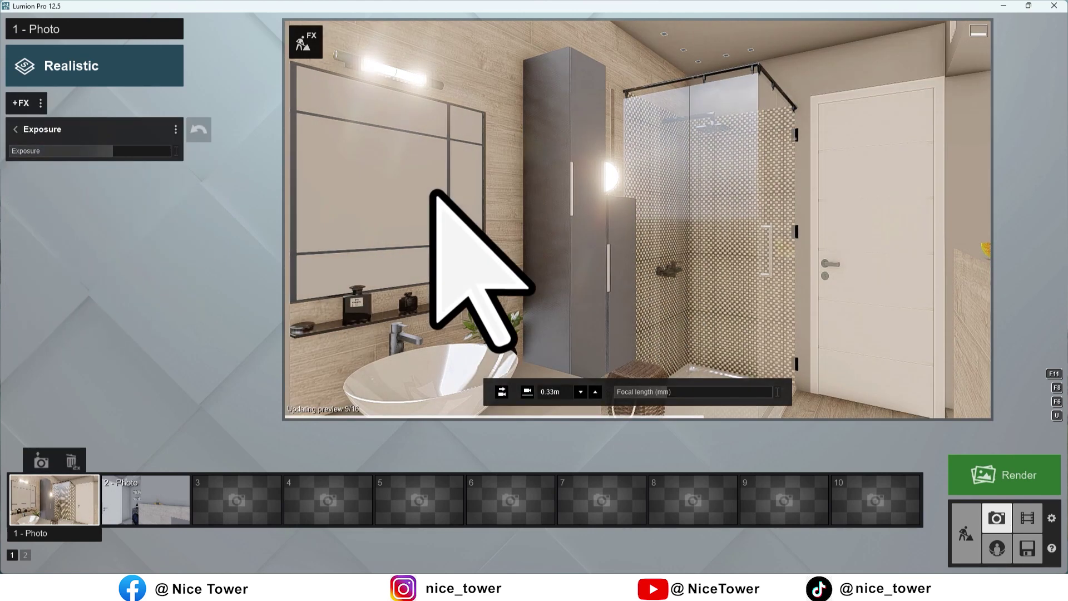
{"action": "left_click", "coordinate": [15, 129]}
{"action": "left_click", "coordinate": [67, 239]}
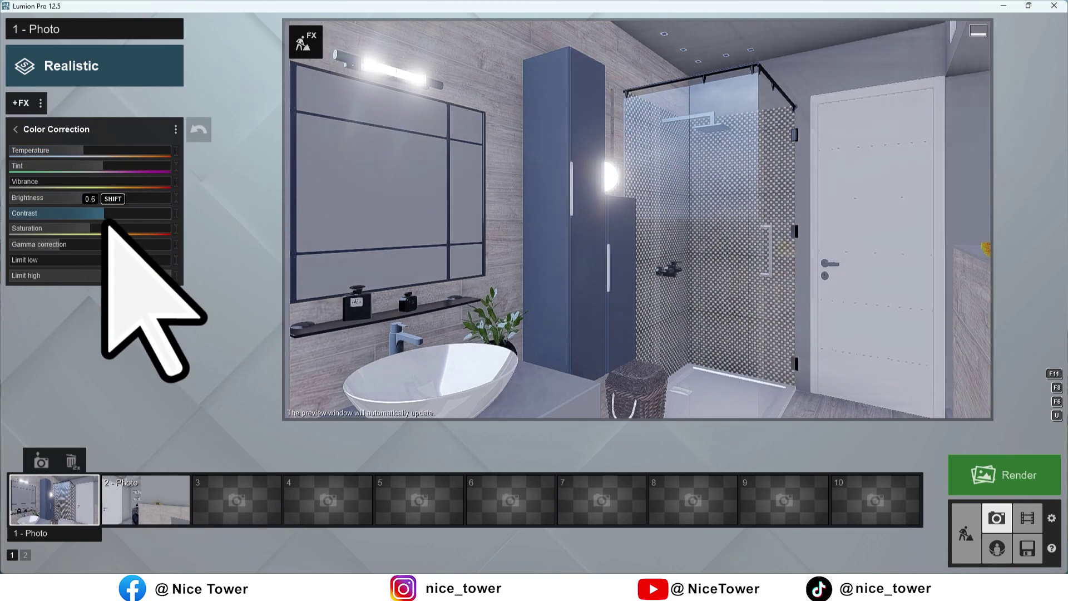
{"action": "left_click_drag", "start_coordinate": [89, 217], "coordinate": [215, 226]}
- Open the Reflection effect's plane editor to start adding a plane
{"action": "left_click", "coordinate": [21, 147]}
{"action": "left_click", "coordinate": [50, 175]}
{"action": "left_click", "coordinate": [77, 218]}
{"action": "left_click", "coordinate": [196, 530]}
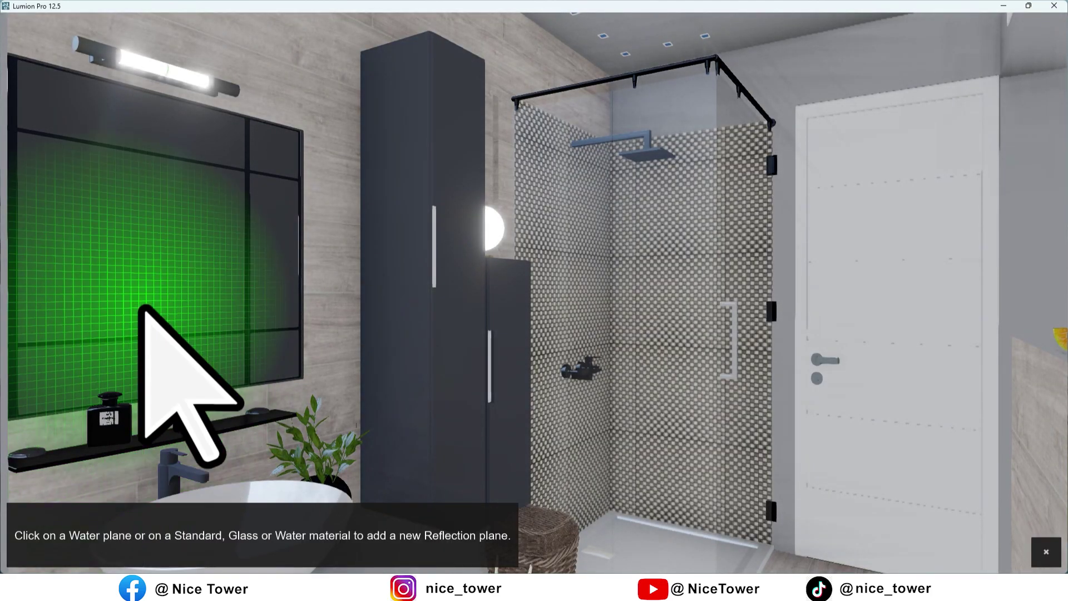
- Add reflection planes on the mirror wall, front and side shower glass, floor area and tall cabinet
{"action": "left_click", "coordinate": [148, 357]}
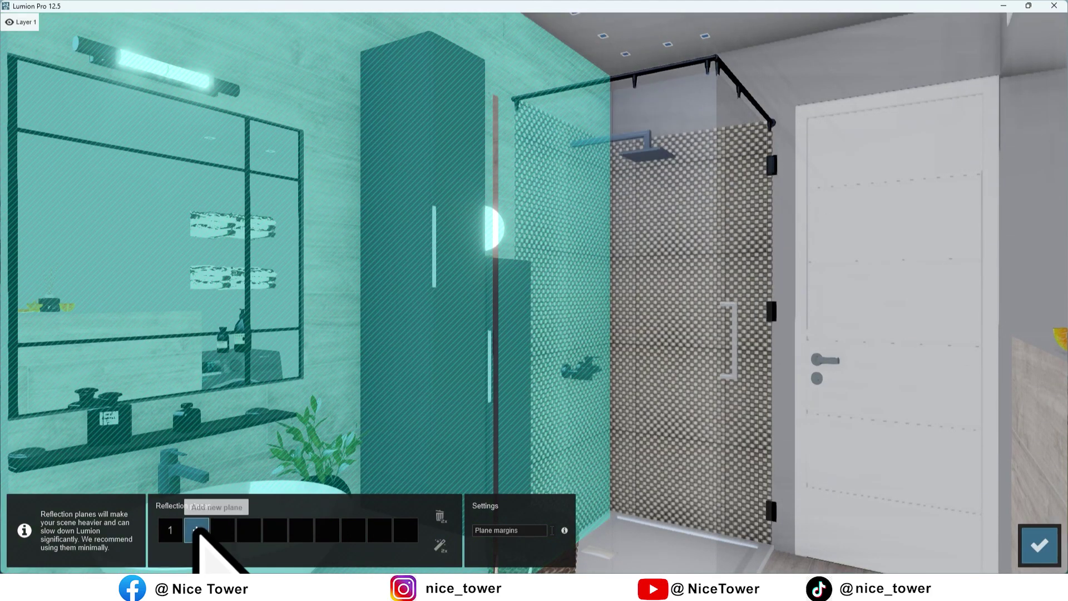
{"action": "left_click", "coordinate": [197, 530]}
{"action": "left_click", "coordinate": [604, 200]}
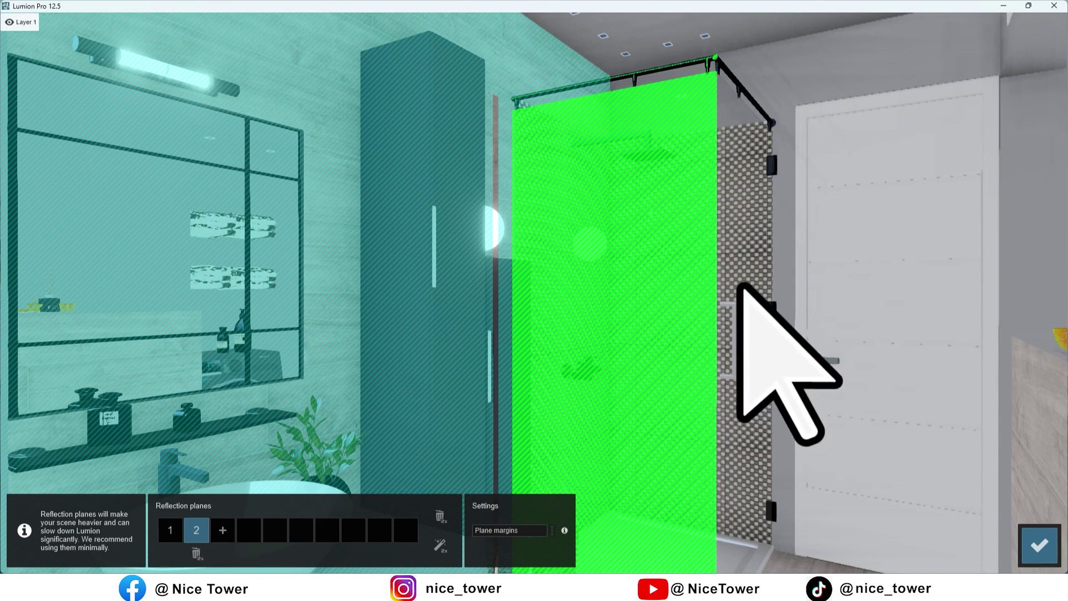
{"action": "left_click", "coordinate": [742, 285]}
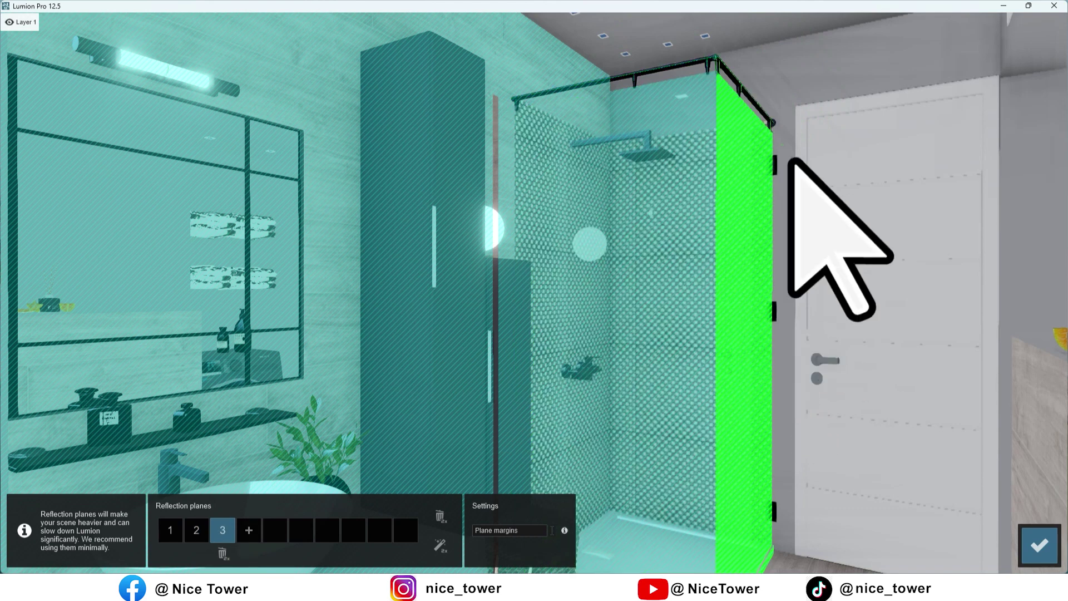
{"action": "left_click", "coordinate": [249, 524]}
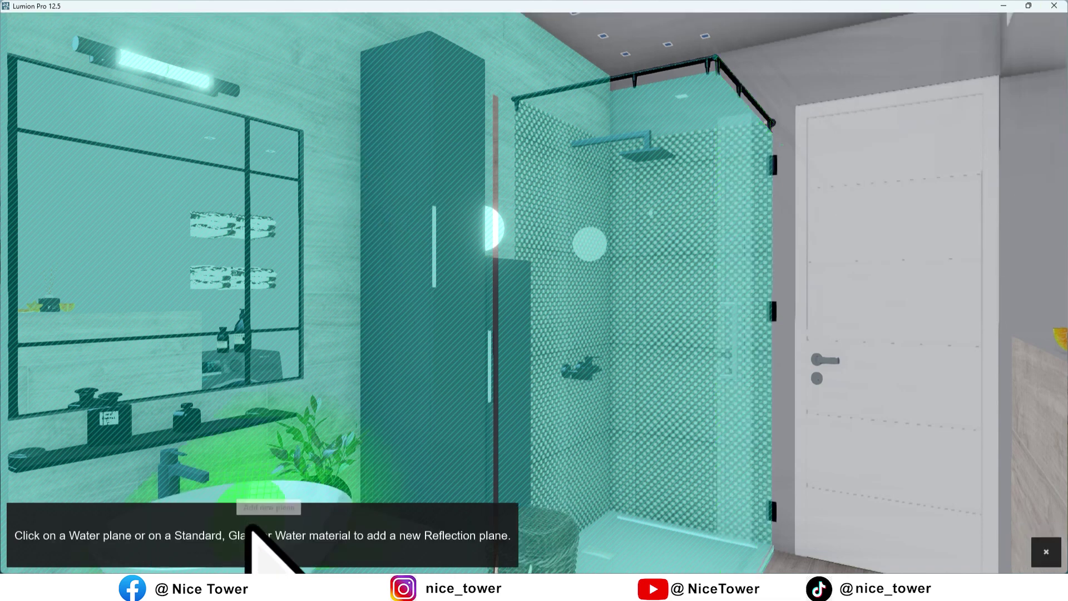
{"action": "left_click", "coordinate": [243, 462]}
{"action": "left_click", "coordinate": [274, 530]}
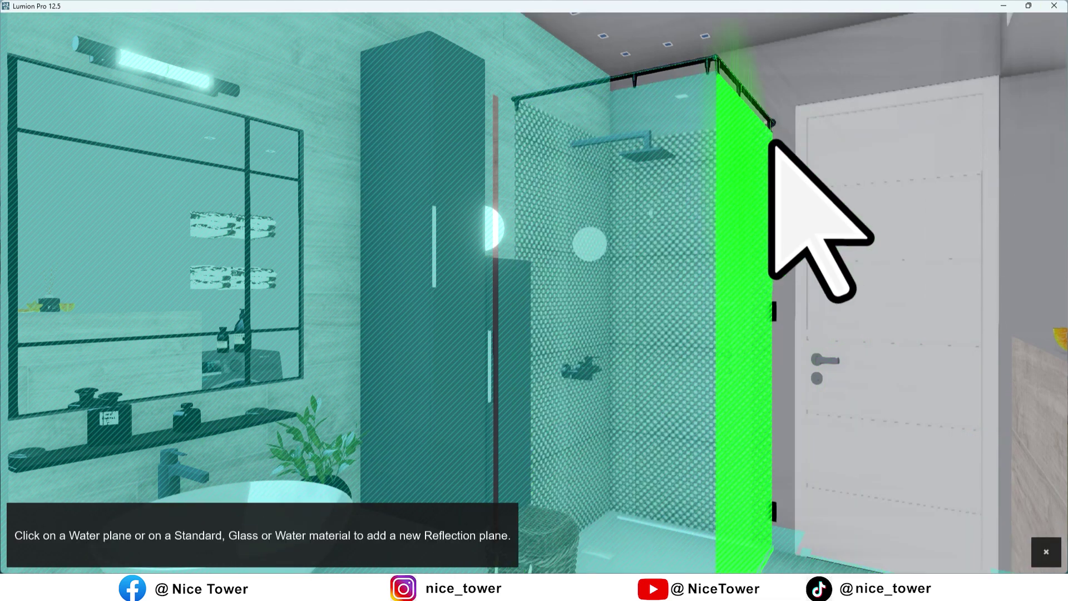
{"action": "left_click", "coordinate": [799, 108]}
{"action": "left_click", "coordinate": [300, 529]}
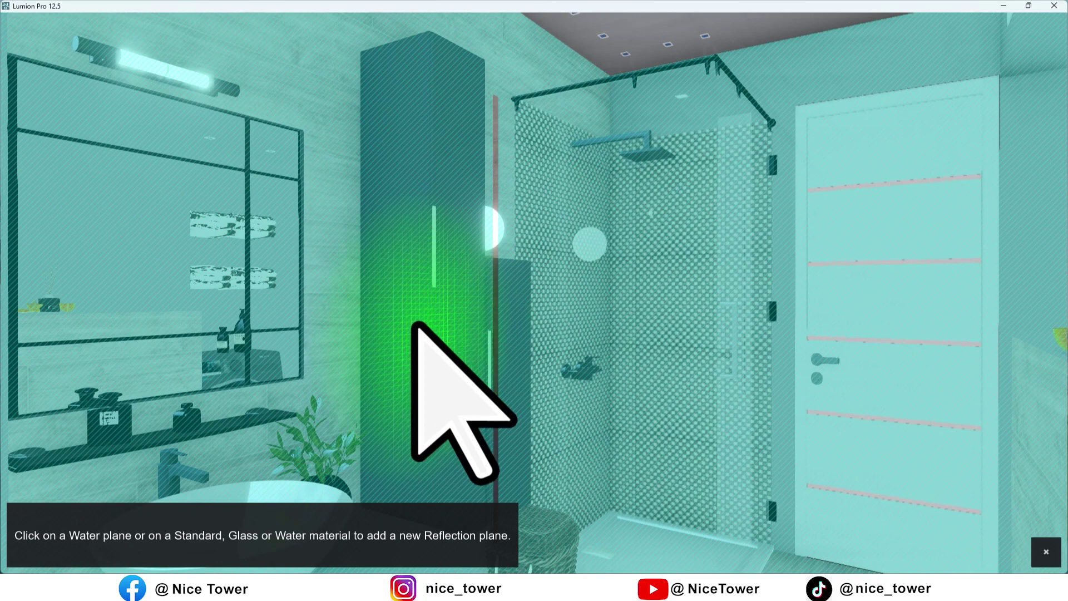
{"action": "left_click", "coordinate": [406, 388]}
{"action": "left_click", "coordinate": [327, 530]}
- Add further reflection planes on the floor and the wood-tile wall by the window
{"action": "right_click_drag", "start_coordinate": [603, 242], "coordinate": [411, 386]}
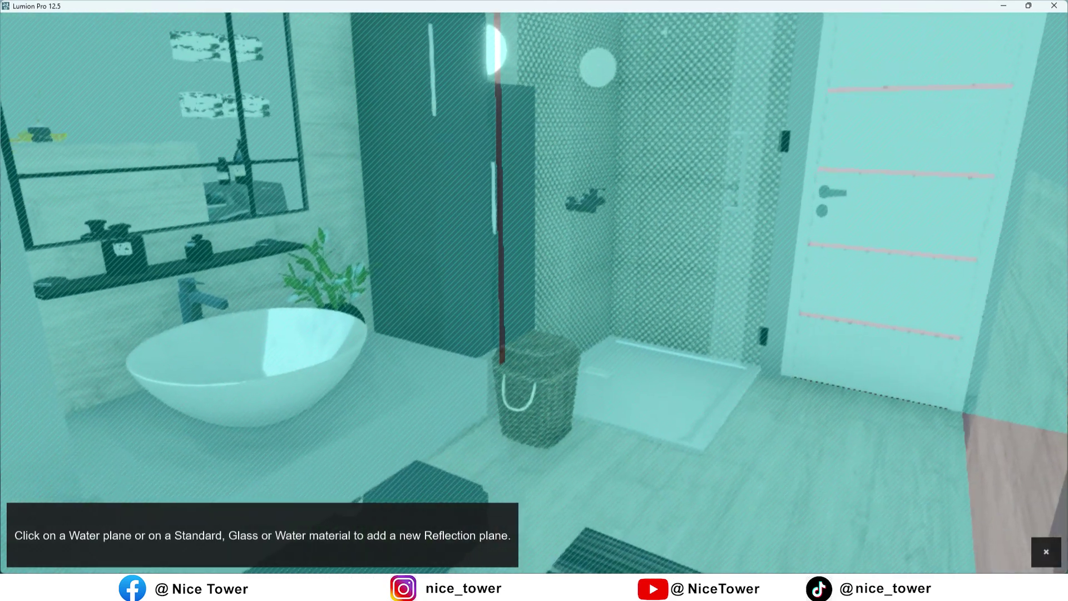
{"action": "left_click", "coordinate": [406, 388]}
{"action": "left_click", "coordinate": [353, 530]}
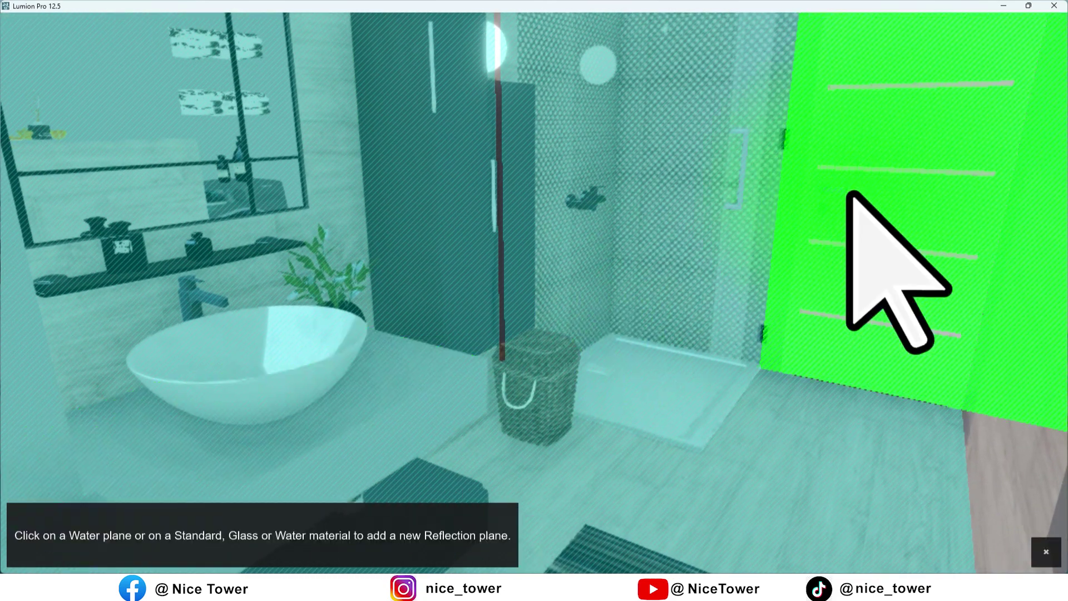
{"action": "right_click_drag", "start_coordinate": [881, 262], "coordinate": [779, 167]}
{"action": "key", "text": "w"}
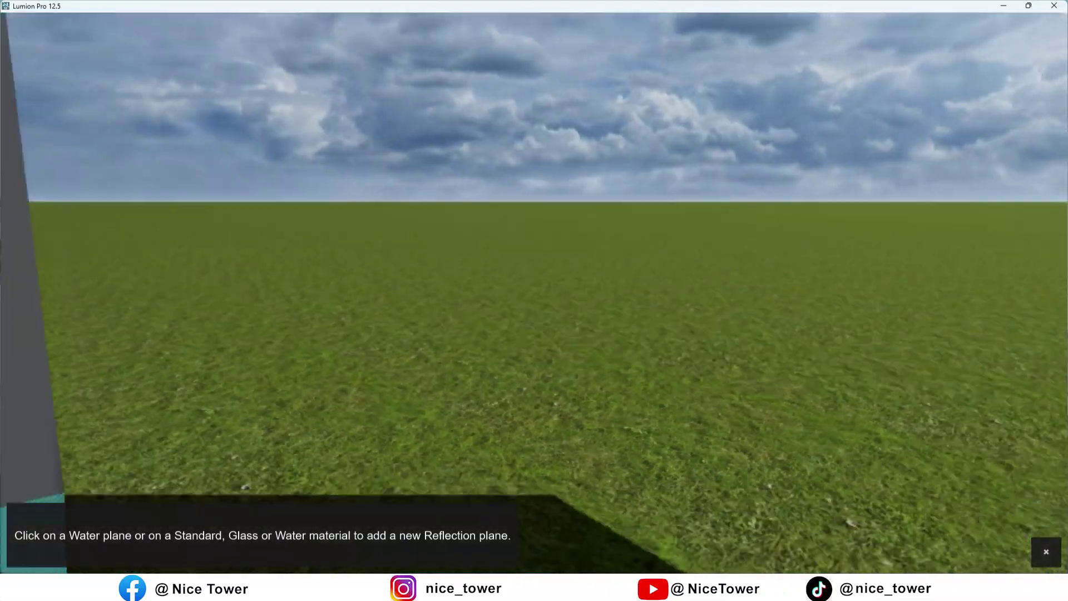
{"action": "right_click_drag", "start_coordinate": [670, 253], "coordinate": [670, 253]}
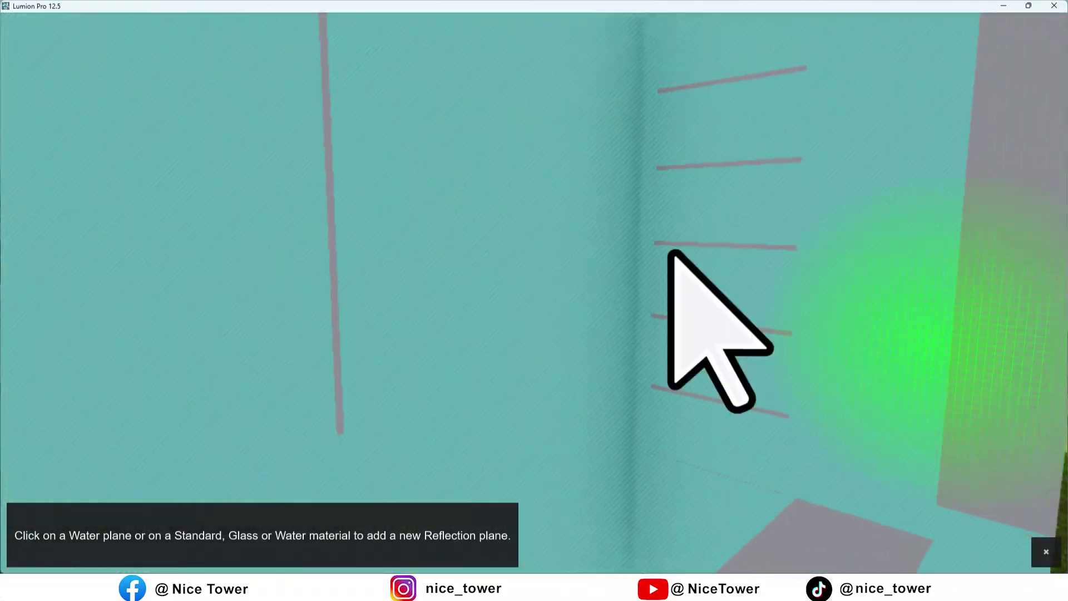
{"action": "scroll", "coordinate": [671, 253], "scroll_direction": "down", "scroll_amount": 5}
{"action": "right_click_drag", "start_coordinate": [524, 274], "coordinate": [524, 274]}
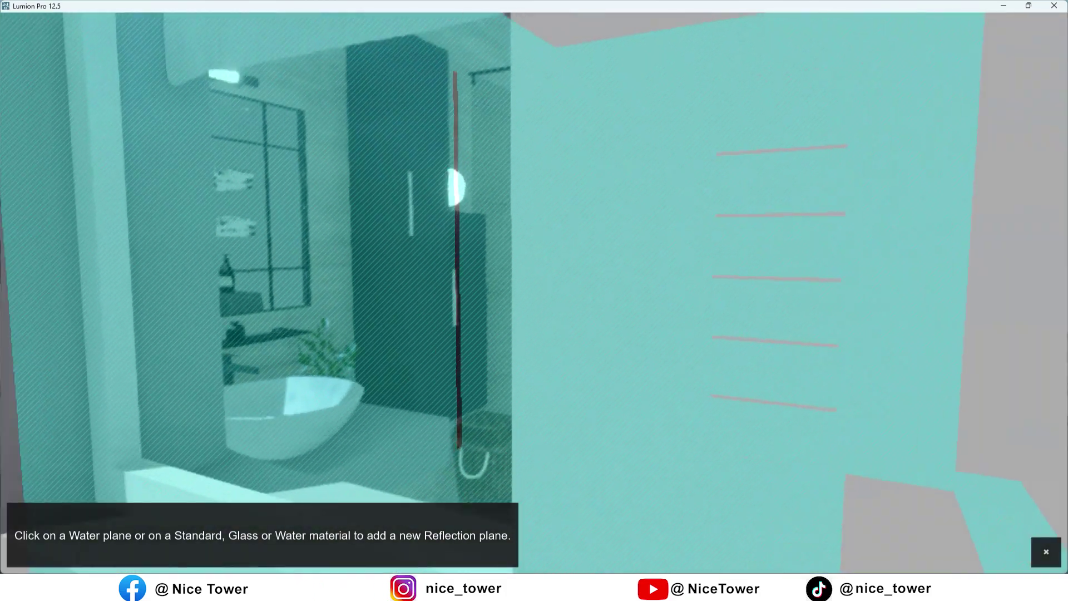
{"action": "right_click_drag", "start_coordinate": [362, 305], "coordinate": [362, 305]}
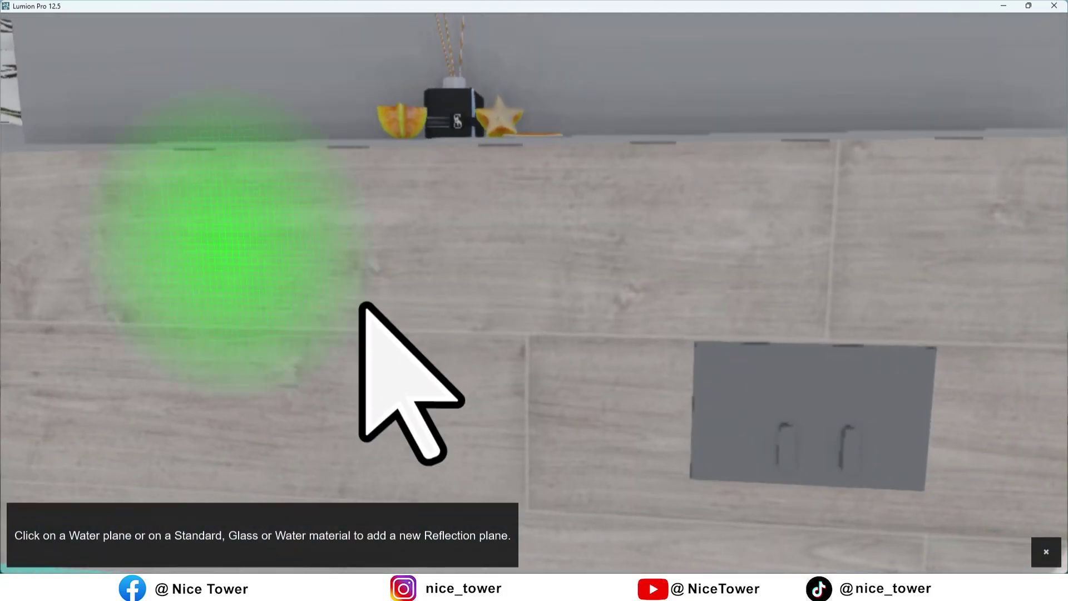
{"action": "left_click", "coordinate": [362, 305]}
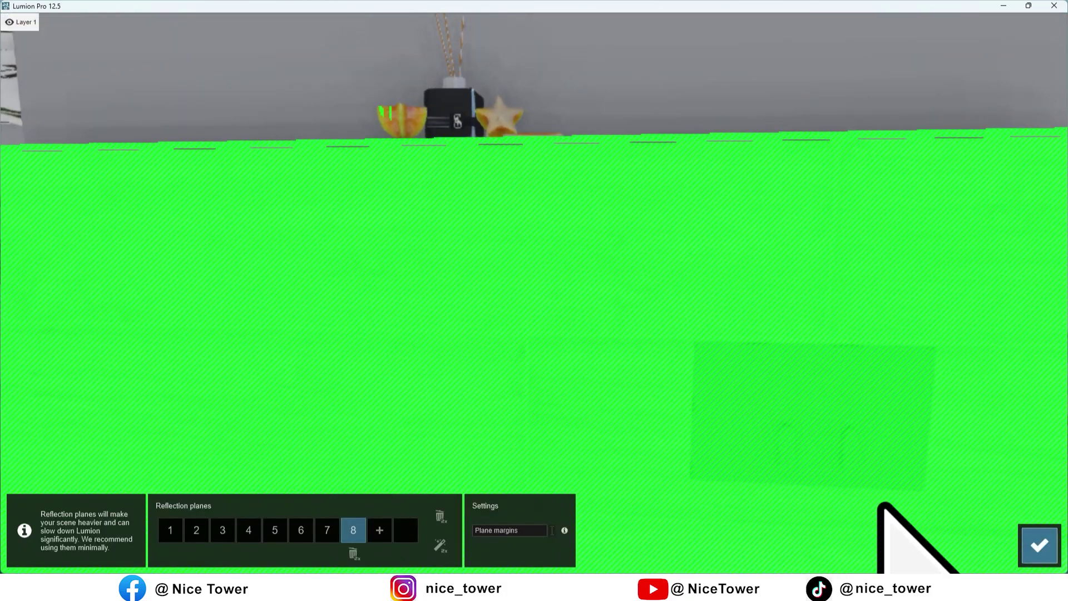
- Restore Photo 1's camera and show the eight reflection planes in the preview
{"action": "left_click", "coordinate": [1039, 545]}
{"action": "left_click", "coordinate": [53, 497]}
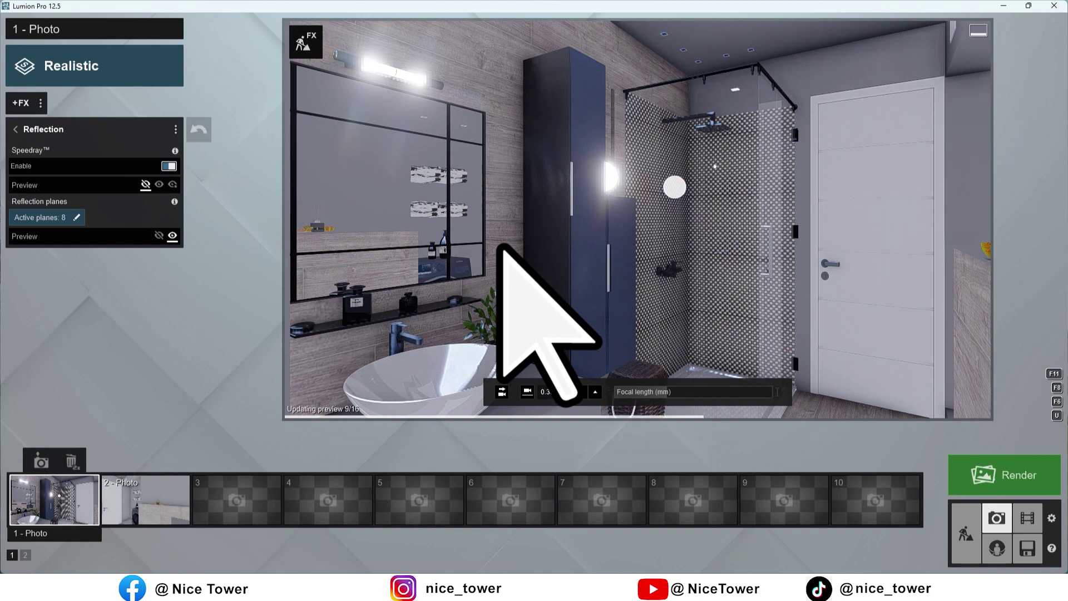
{"action": "left_click", "coordinate": [76, 217]}
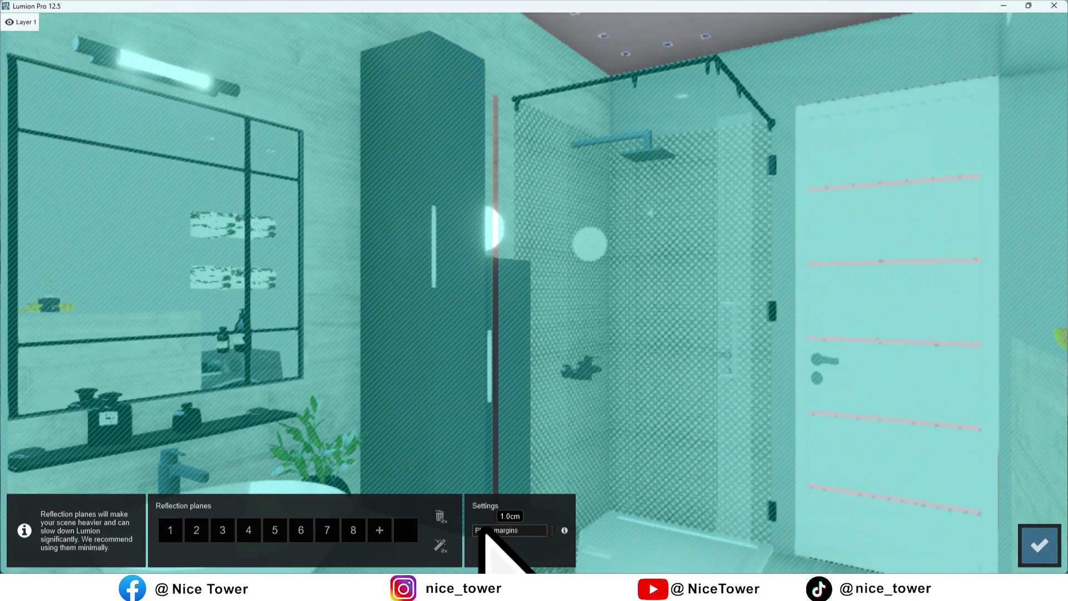
{"action": "left_click", "coordinate": [1038, 545]}
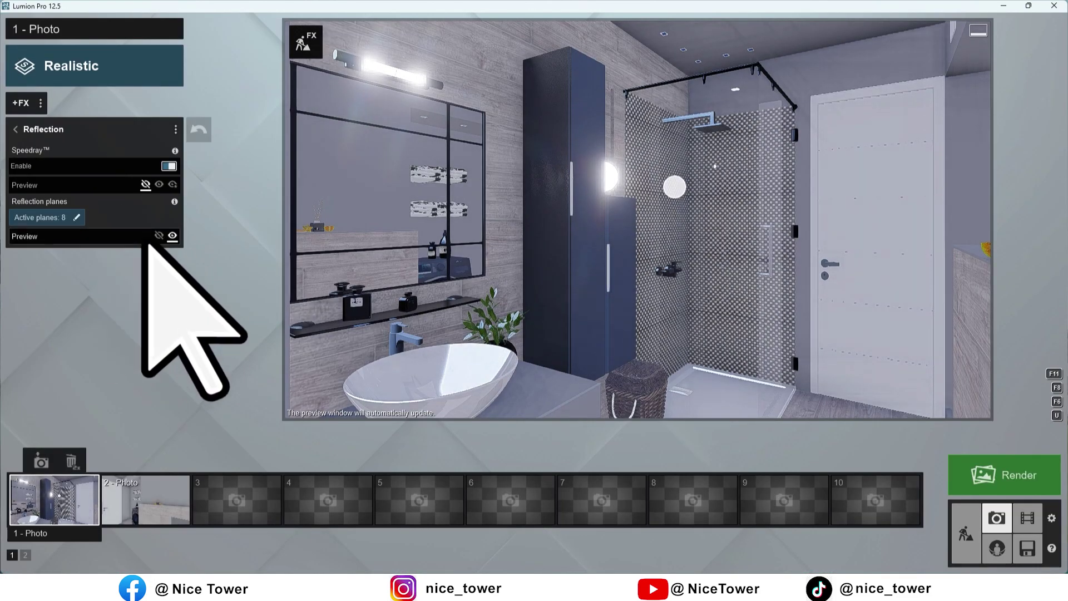
{"action": "left_click", "coordinate": [173, 235]}
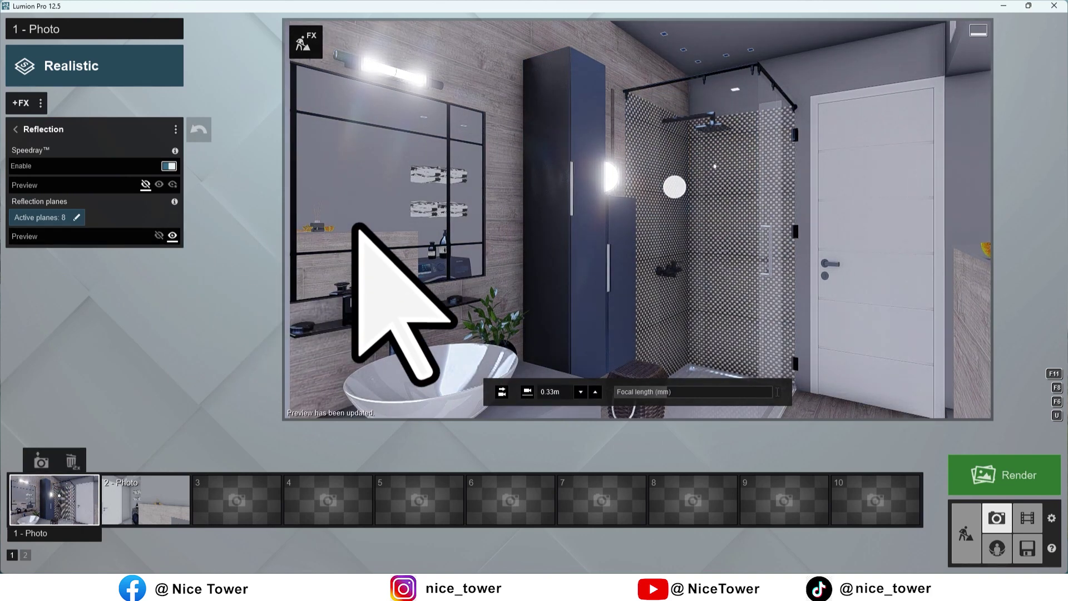
- Raise the Hyperlight amount and show Hyperlight in the preview
{"action": "right_click_drag", "start_coordinate": [356, 226], "coordinate": [451, 223]}
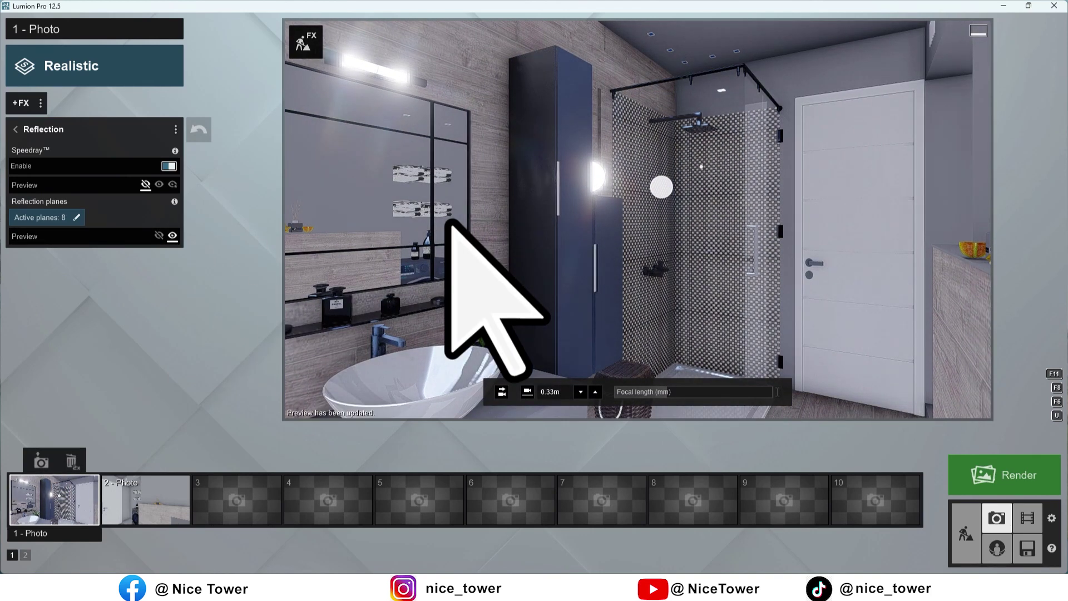
{"action": "left_click", "coordinate": [15, 129]}
{"action": "left_click", "coordinate": [65, 295]}
{"action": "left_click_drag", "start_coordinate": [100, 150], "coordinate": [118, 151]}
{"action": "left_click", "coordinate": [169, 168]}
- Enable sky light in planar reflections and slightly raise Sky Light brightness
{"action": "left_click", "coordinate": [15, 129]}
{"action": "left_click", "coordinate": [55, 359]}
{"action": "left_click", "coordinate": [168, 183]}
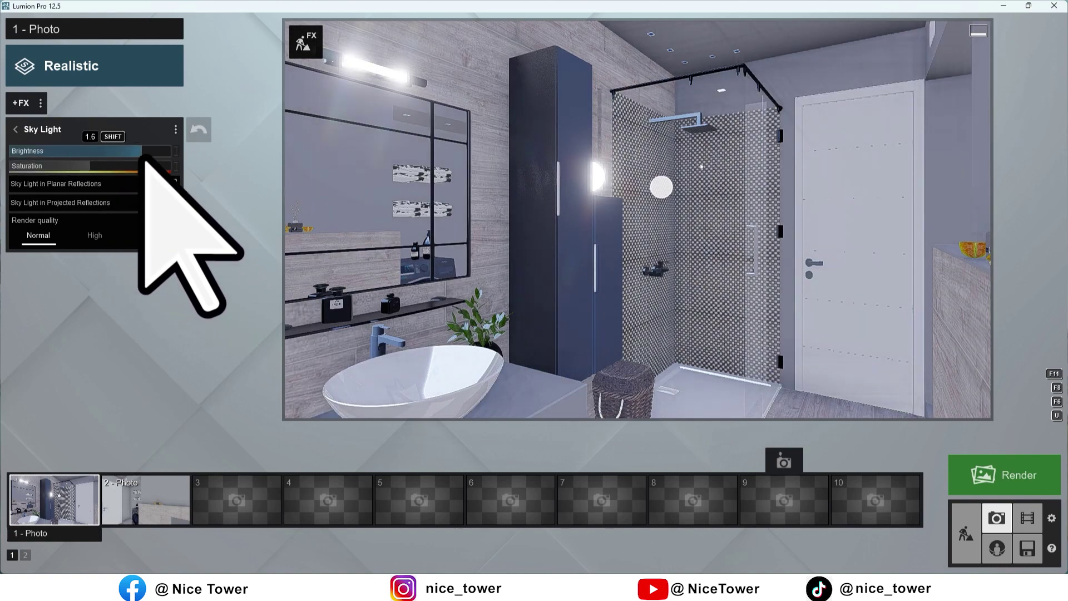
{"action": "left_click_drag", "start_coordinate": [142, 157], "coordinate": [149, 156]}
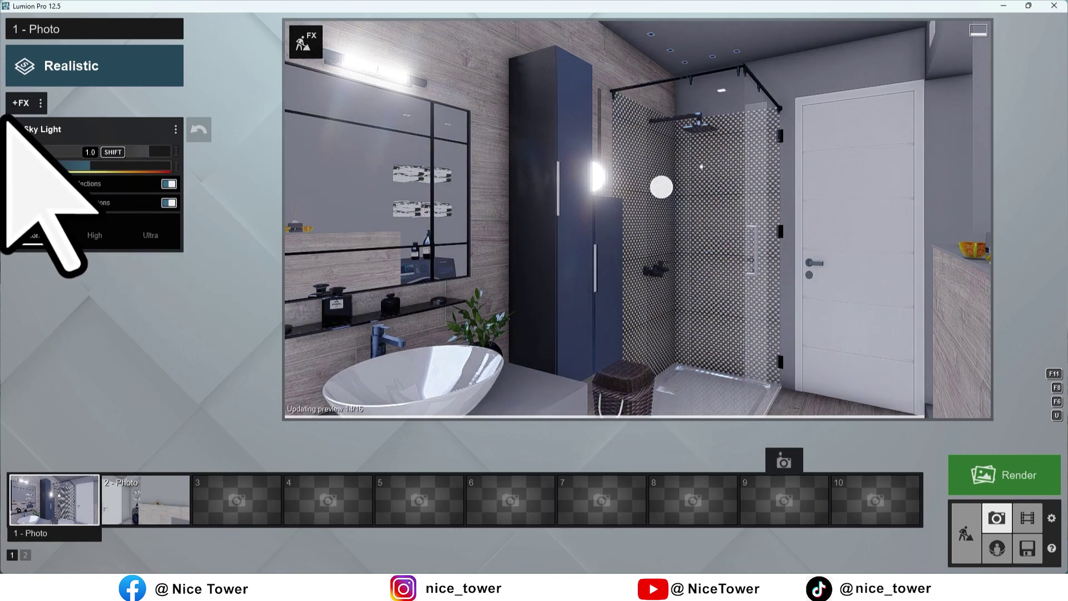
- Brighten the shadows and set the Shadow type to Ultra sharp
{"action": "left_click", "coordinate": [16, 129]}
{"action": "left_click", "coordinate": [33, 349]}
{"action": "left_click_drag", "start_coordinate": [48, 183], "coordinate": [87, 182]}
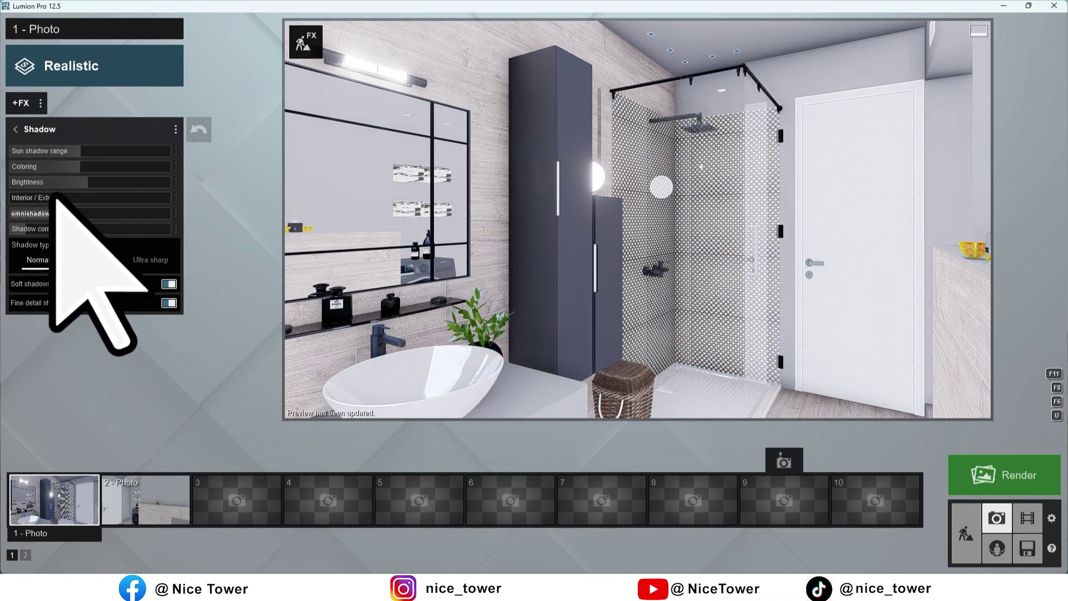
{"action": "left_click_drag", "start_coordinate": [87, 182], "coordinate": [105, 182]}
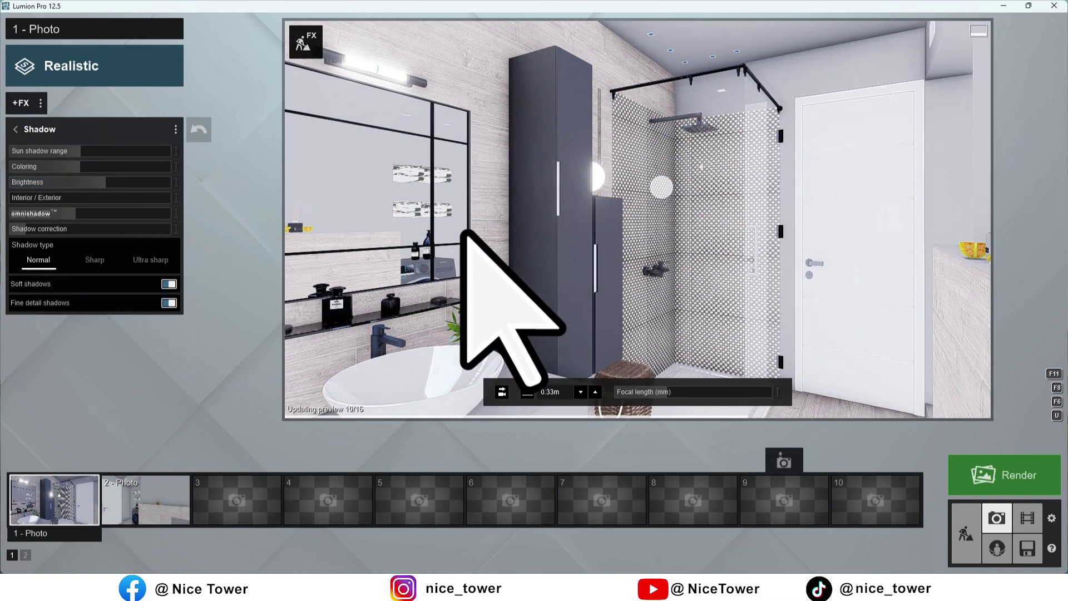
{"action": "right_click_drag", "start_coordinate": [543, 238], "coordinate": [12, 509]}
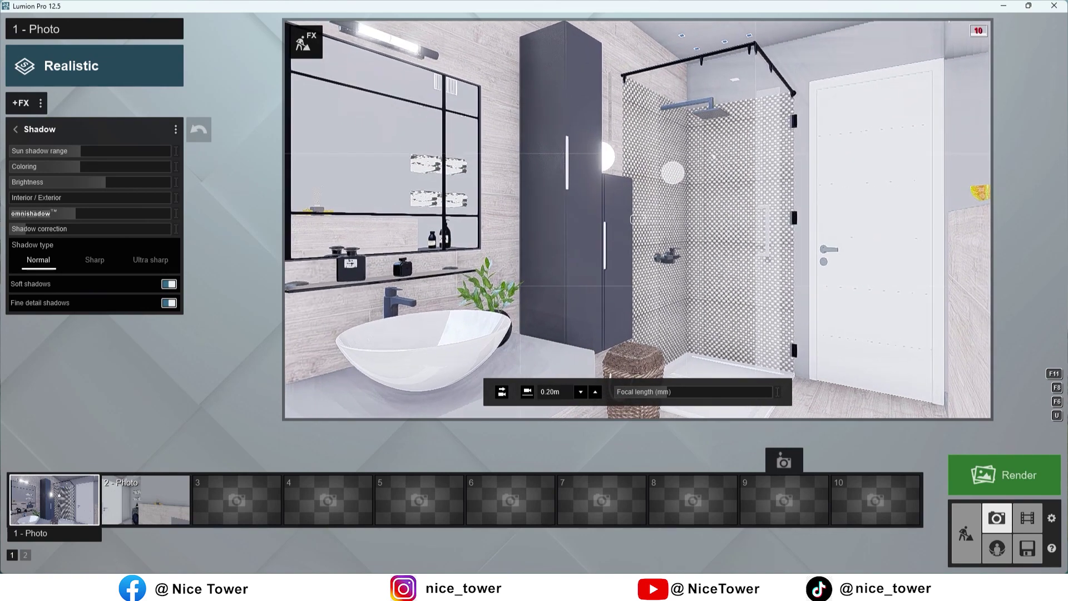
{"action": "left_click", "coordinate": [12, 508]}
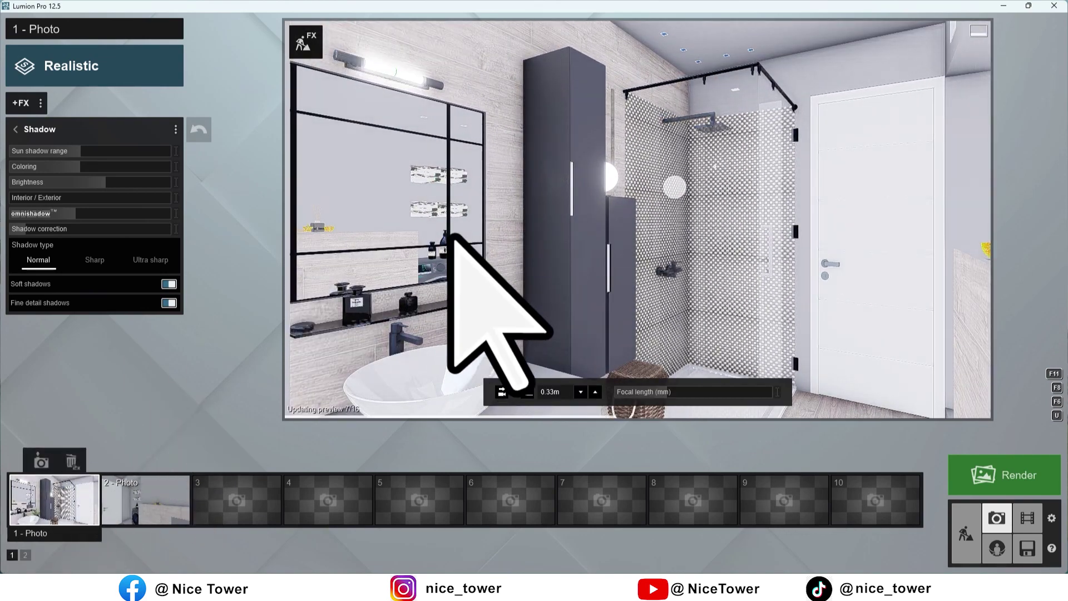
{"action": "left_click", "coordinate": [95, 260]}
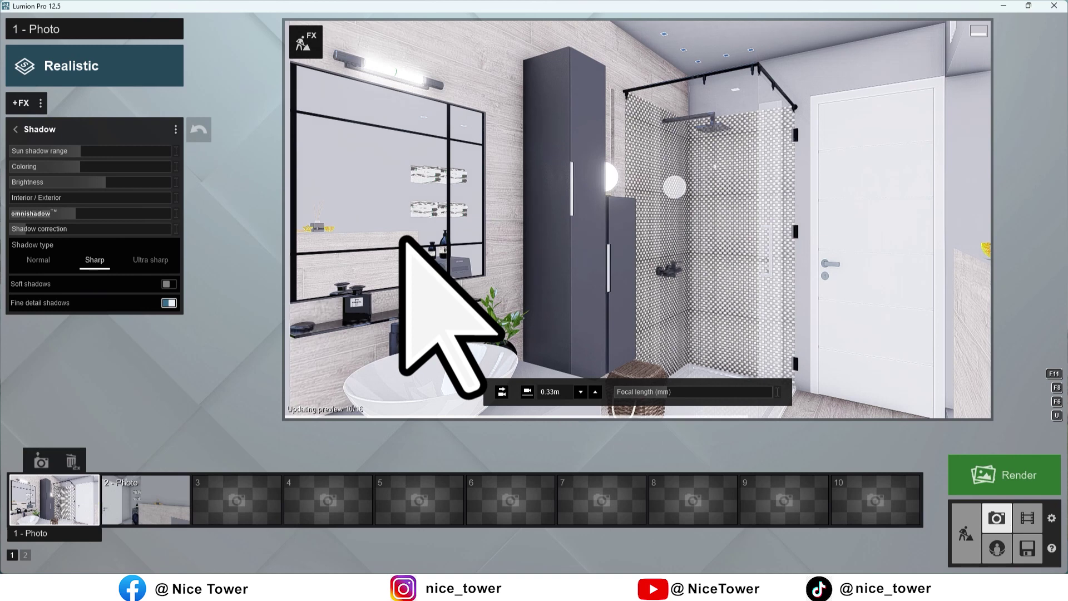
{"action": "left_click", "coordinate": [146, 262]}
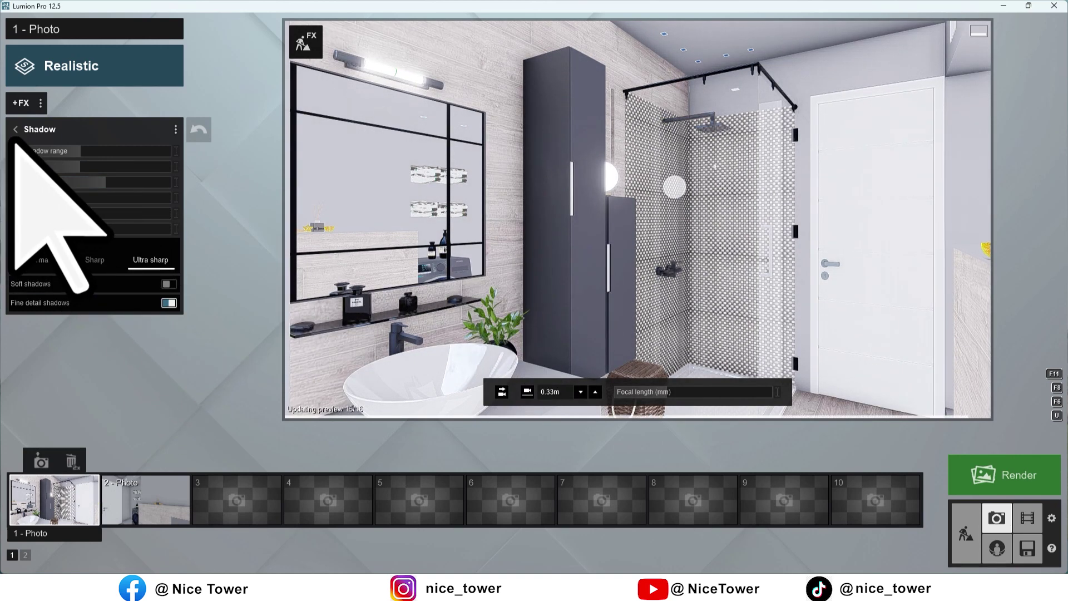
{"action": "left_click", "coordinate": [15, 129]}
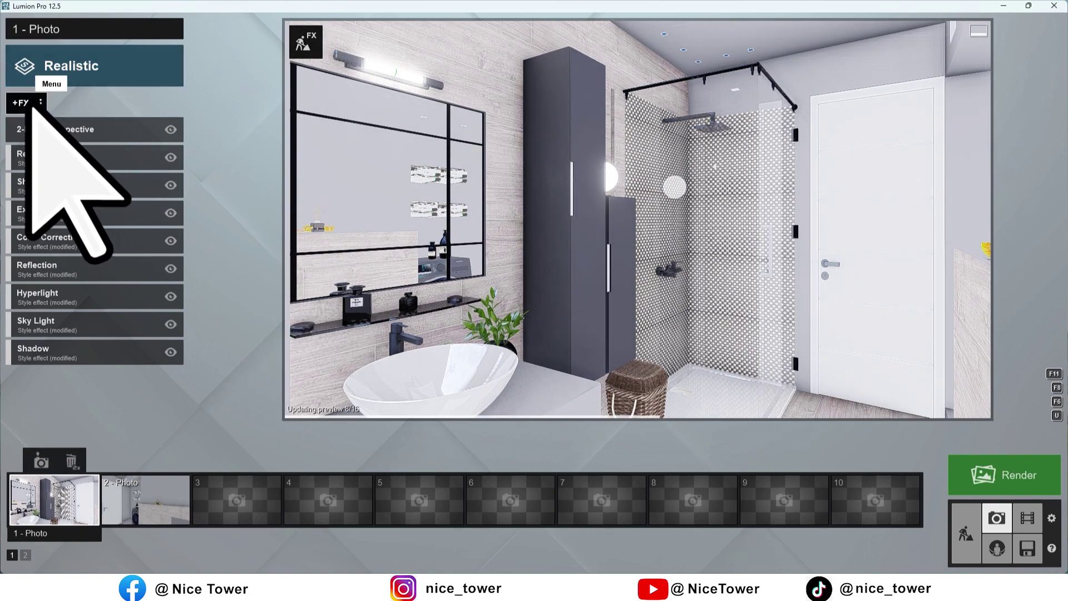
- Add the Sky/Weather Precipitation effect to Photo 1 and lower its Block bias
{"action": "left_click", "coordinate": [25, 103]}
{"action": "left_click", "coordinate": [317, 281]}
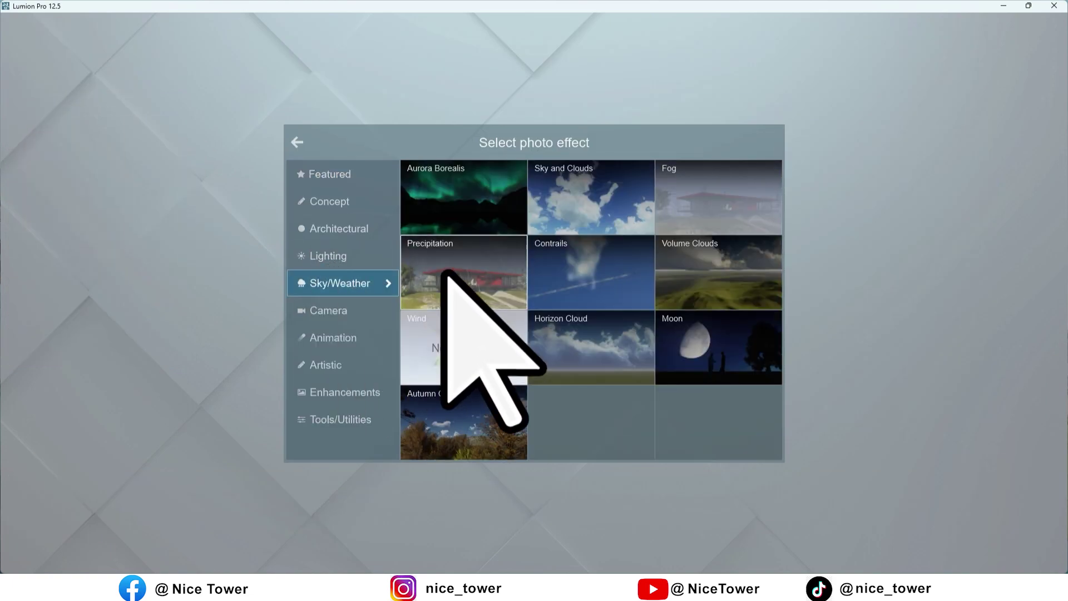
{"action": "left_click", "coordinate": [453, 269]}
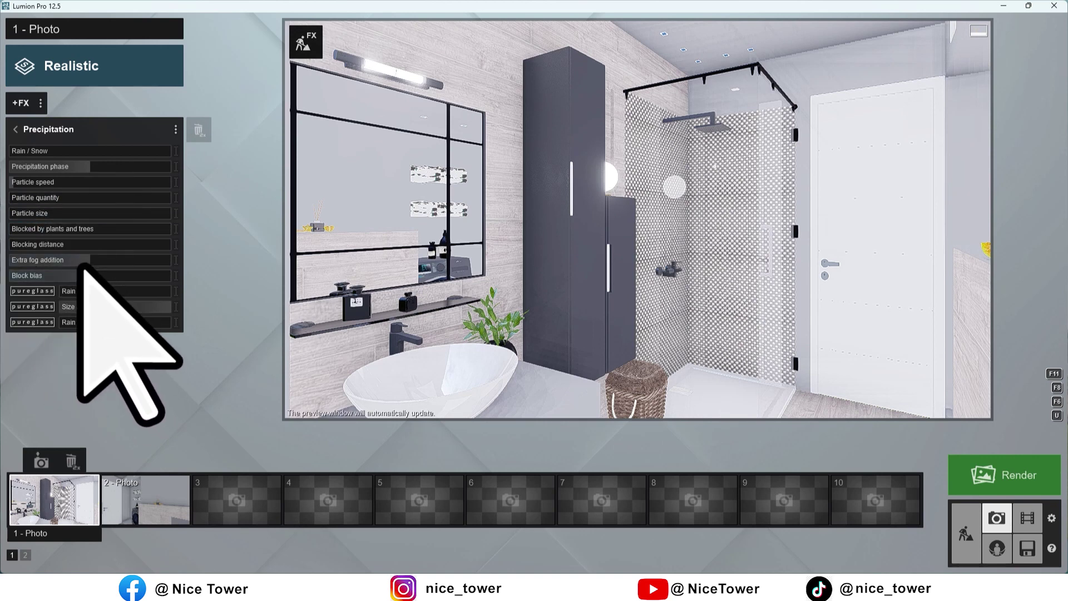
{"action": "mouse_move", "coordinate": [492, 317]}
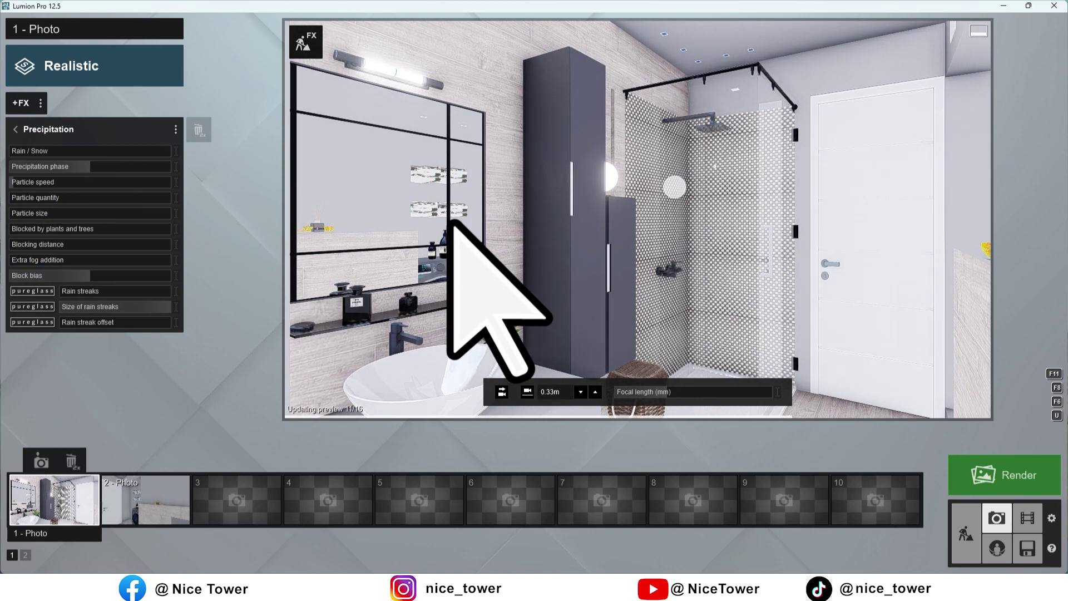
{"action": "left_click", "coordinate": [68, 275]}
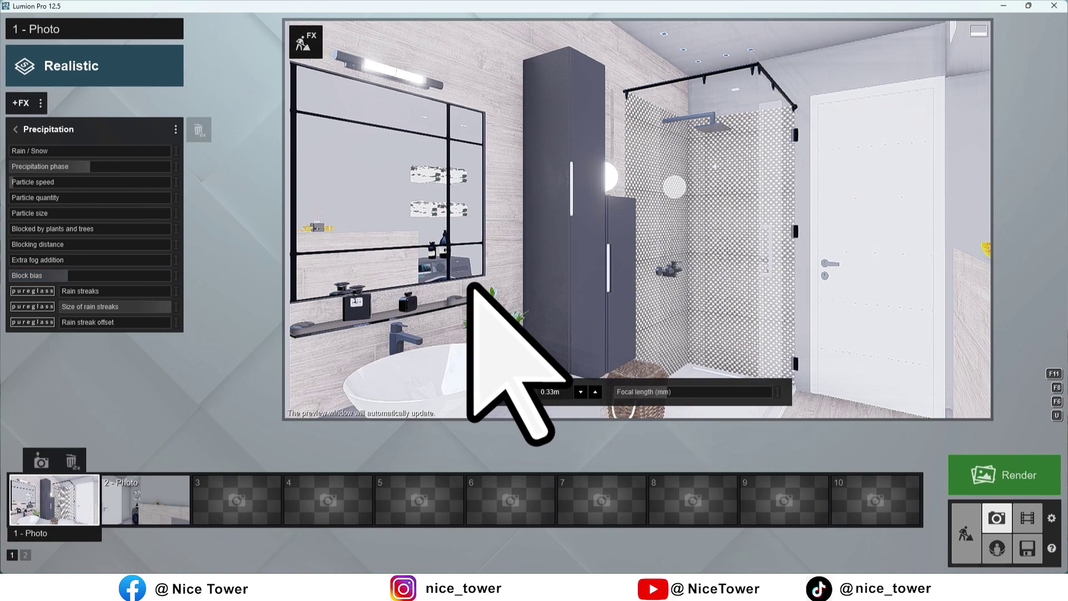
{"action": "left_click", "coordinate": [15, 129]}
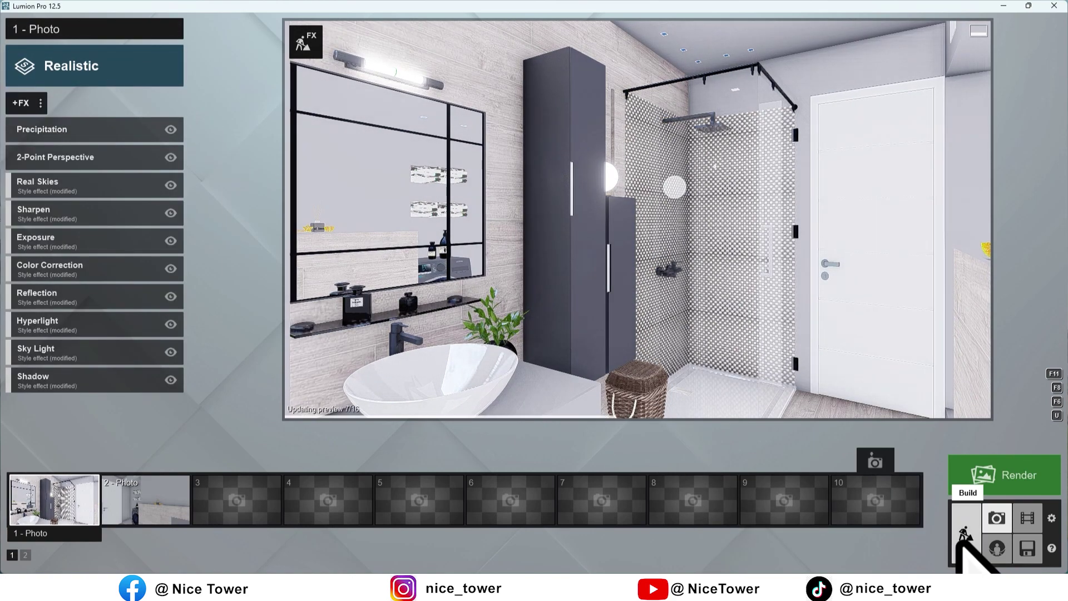
- Place a spotlight on the bathroom ceiling and narrow its cone angle to 79°
{"action": "left_click", "coordinate": [963, 540]}
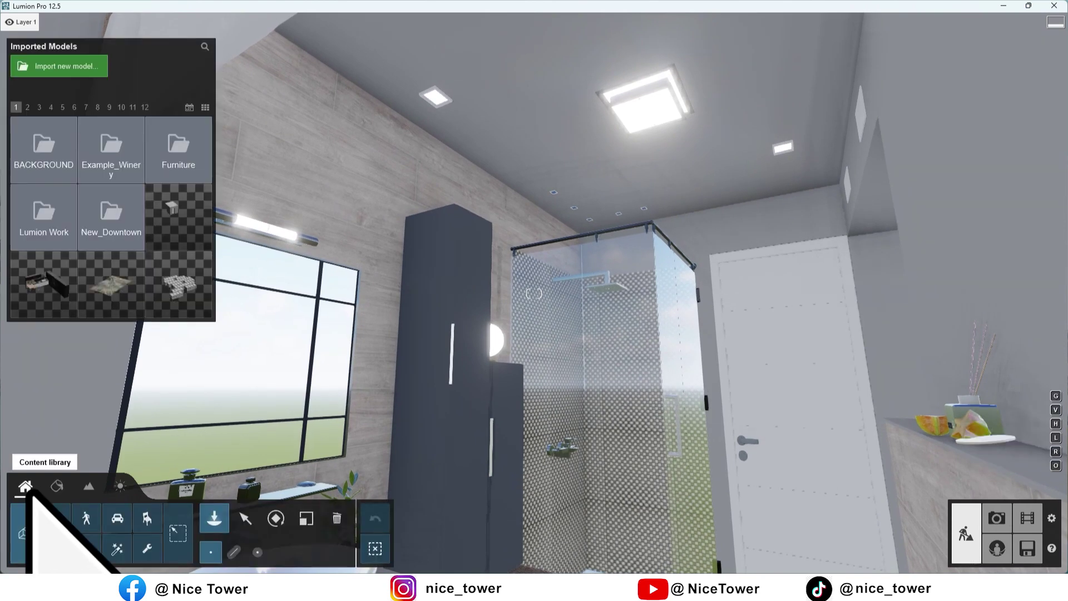
{"action": "left_click", "coordinate": [86, 548]}
{"action": "left_click", "coordinate": [43, 130]}
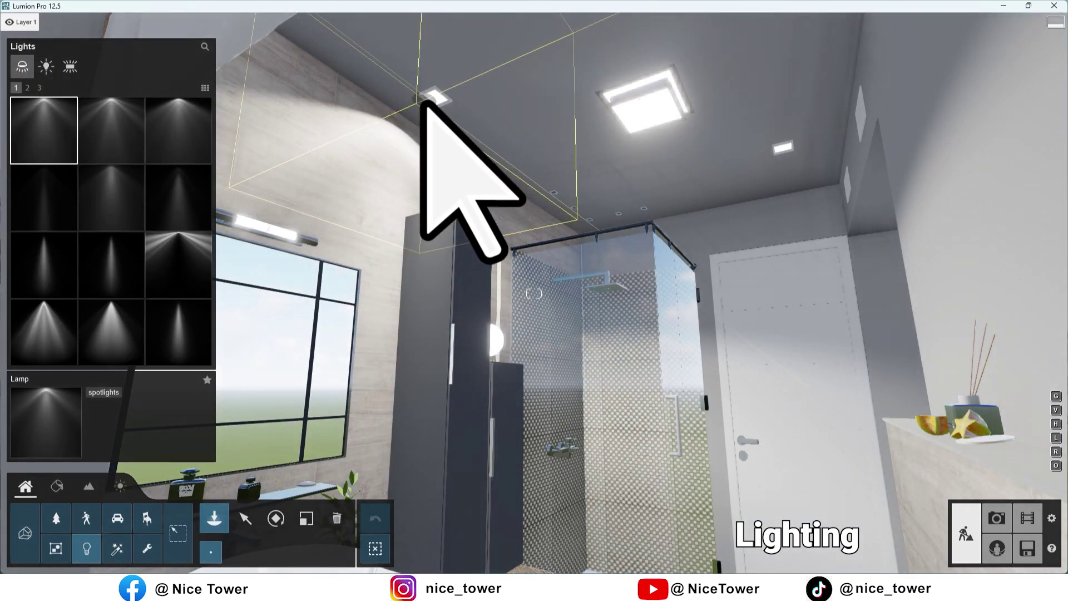
{"action": "left_click", "coordinate": [431, 98]}
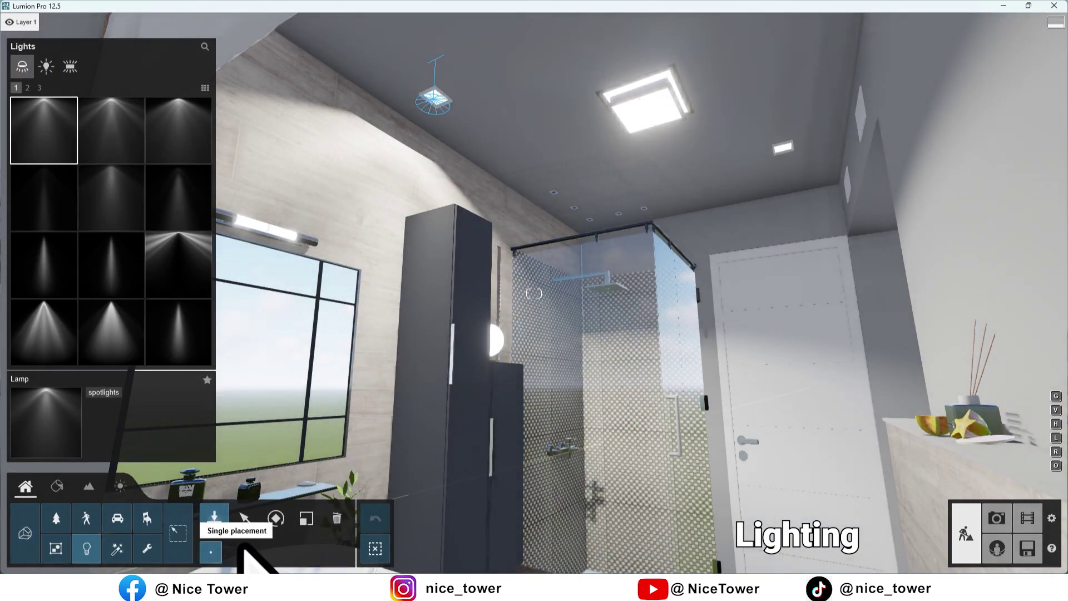
{"action": "left_click", "coordinate": [244, 519]}
{"action": "left_click", "coordinate": [433, 98]}
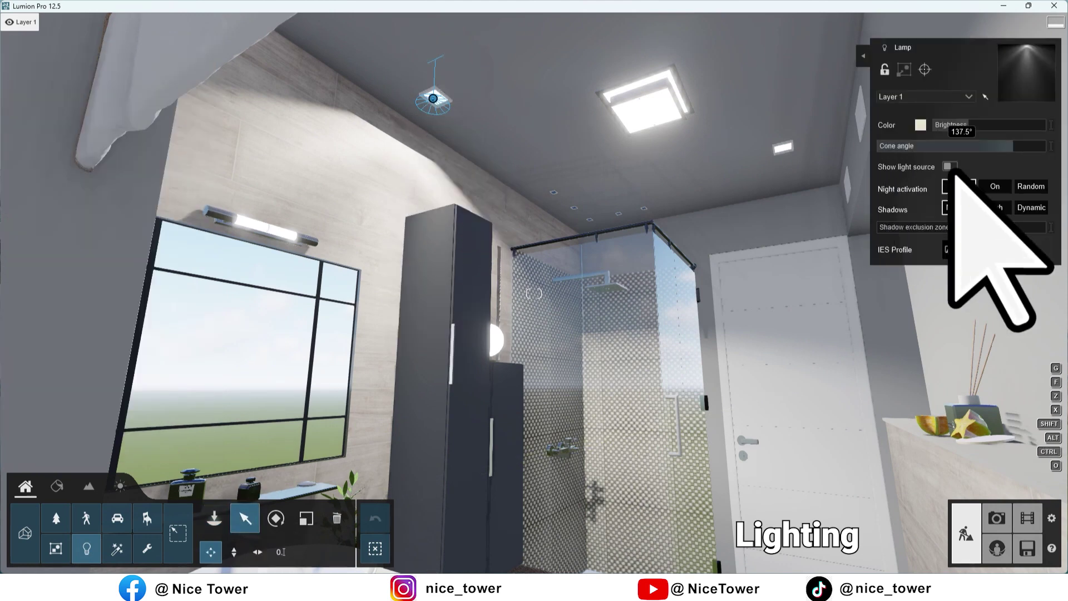
{"action": "left_click_drag", "start_coordinate": [955, 175], "coordinate": [989, 157]}
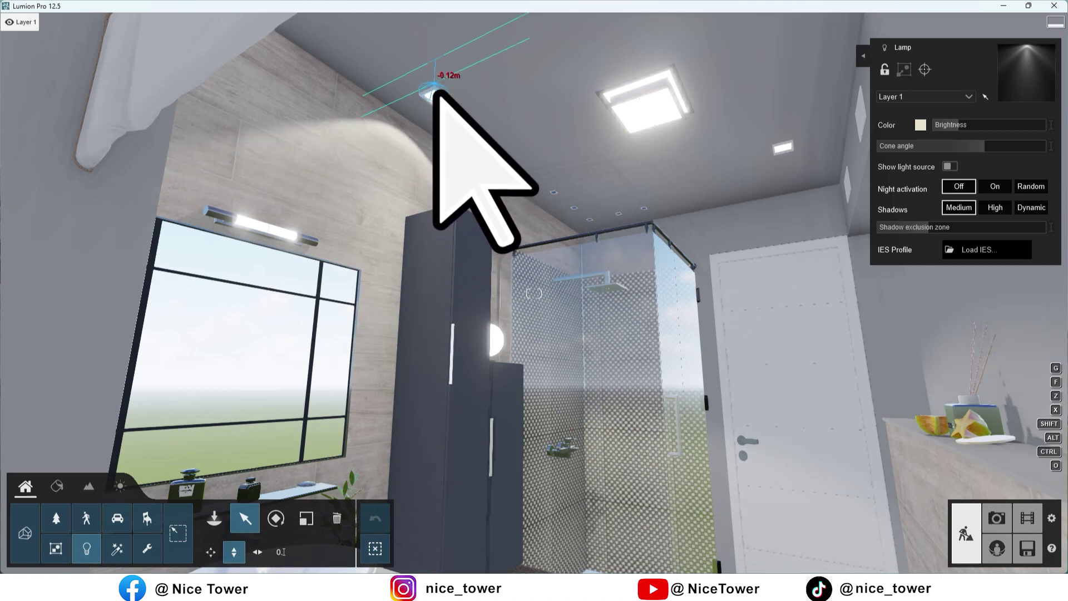
{"action": "left_click_drag", "start_coordinate": [968, 147], "coordinate": [955, 147]}
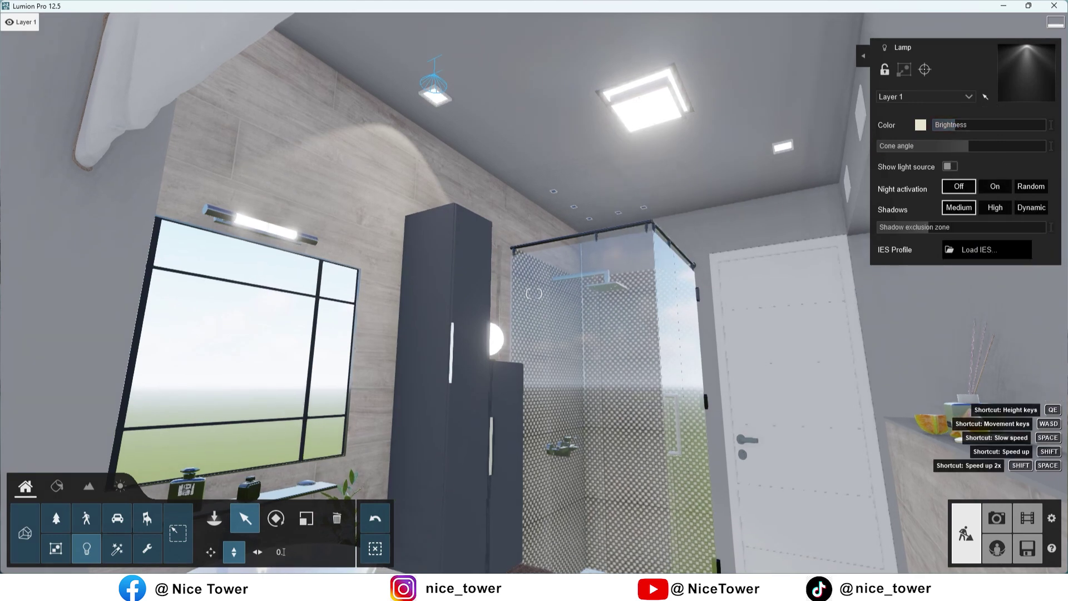
- Move the spotlight horizontally across the ceiling into position
{"action": "right_click_drag", "start_coordinate": [339, 179], "coordinate": [340, 179]}
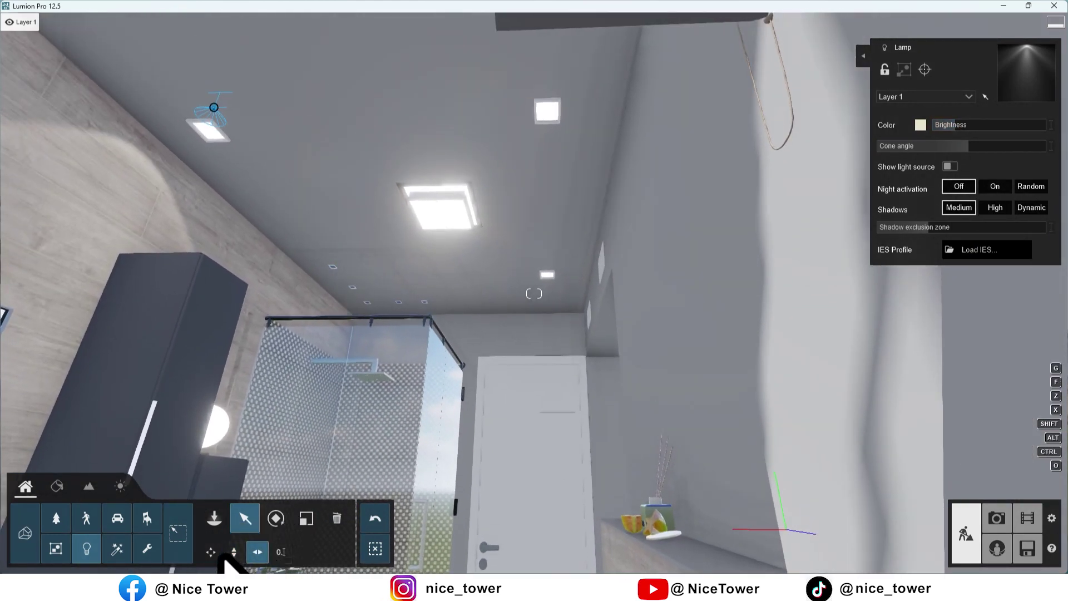
{"action": "left_click", "coordinate": [257, 551]}
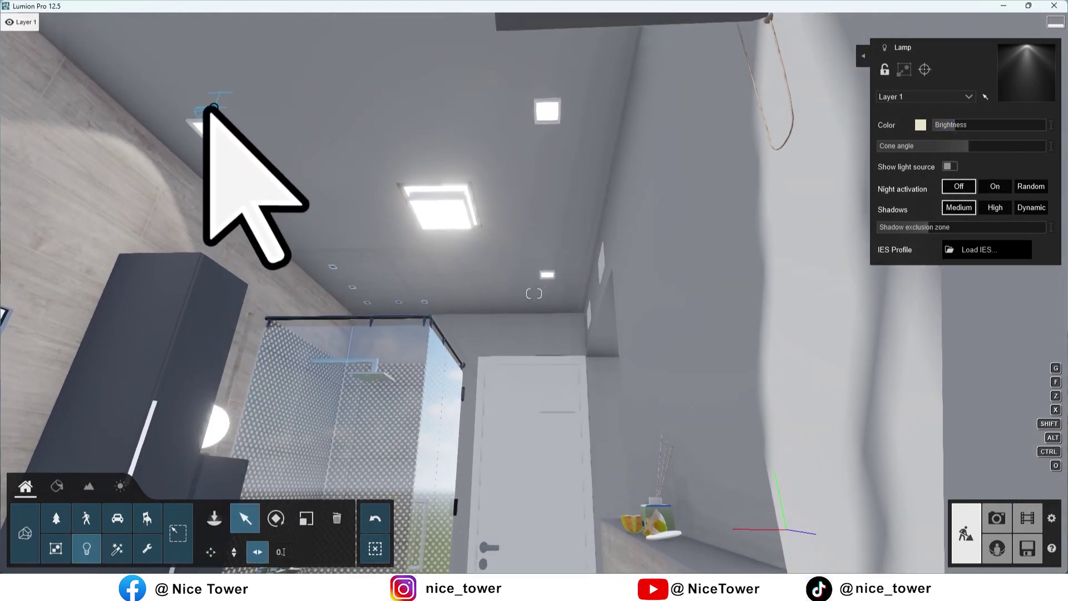
{"action": "mouse_move", "coordinate": [213, 107]}
{"action": "left_mouse_down"}
{"action": "mouse_move", "coordinate": [528, 256]}
{"action": "mouse_move", "coordinate": [536, 276]}
{"action": "left_mouse_up"}
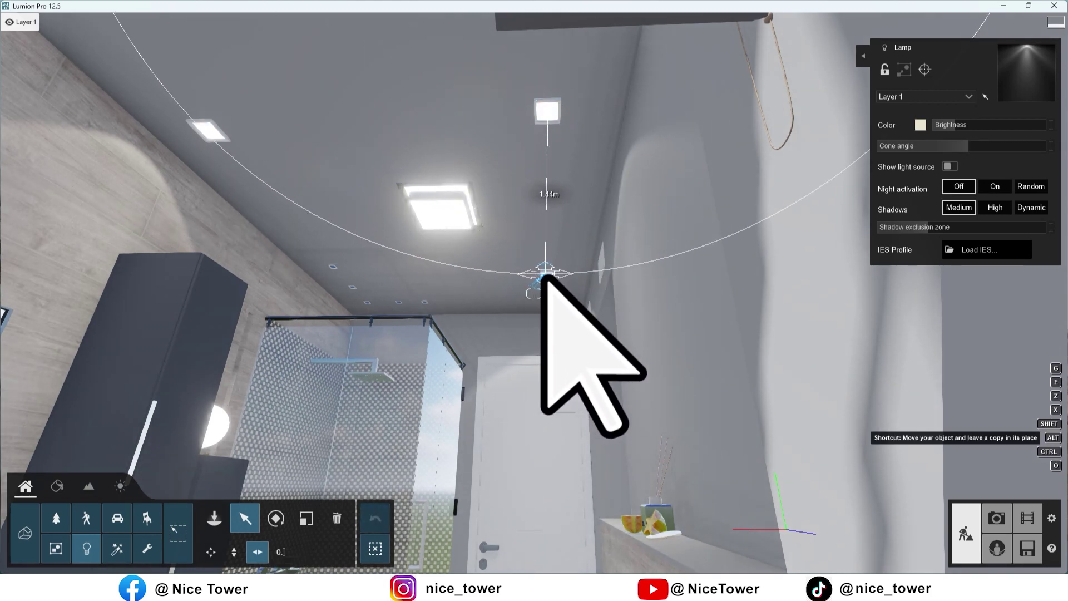
{"action": "mouse_move", "coordinate": [487, 262]}
{"action": "right_mouse_down"}
{"action": "mouse_move", "coordinate": [534, 293]}
{"action": "mouse_move", "coordinate": [545, 209]}
{"action": "right_mouse_up"}
{"action": "left_click_drag", "start_coordinate": [545, 209], "coordinate": [369, 181]}
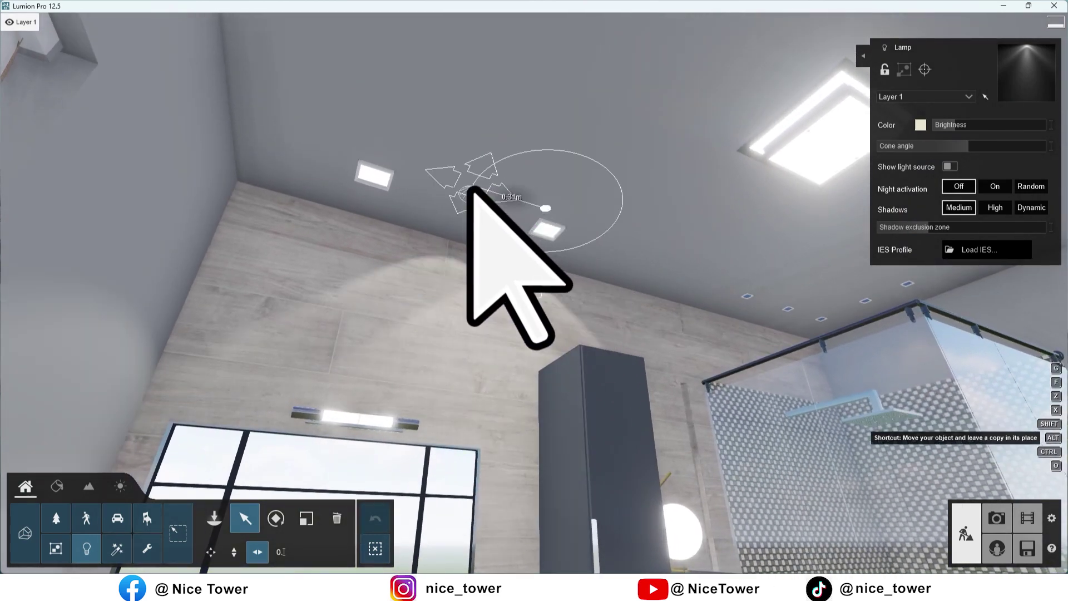
{"action": "right_click_drag", "start_coordinate": [370, 177], "coordinate": [133, 475]}
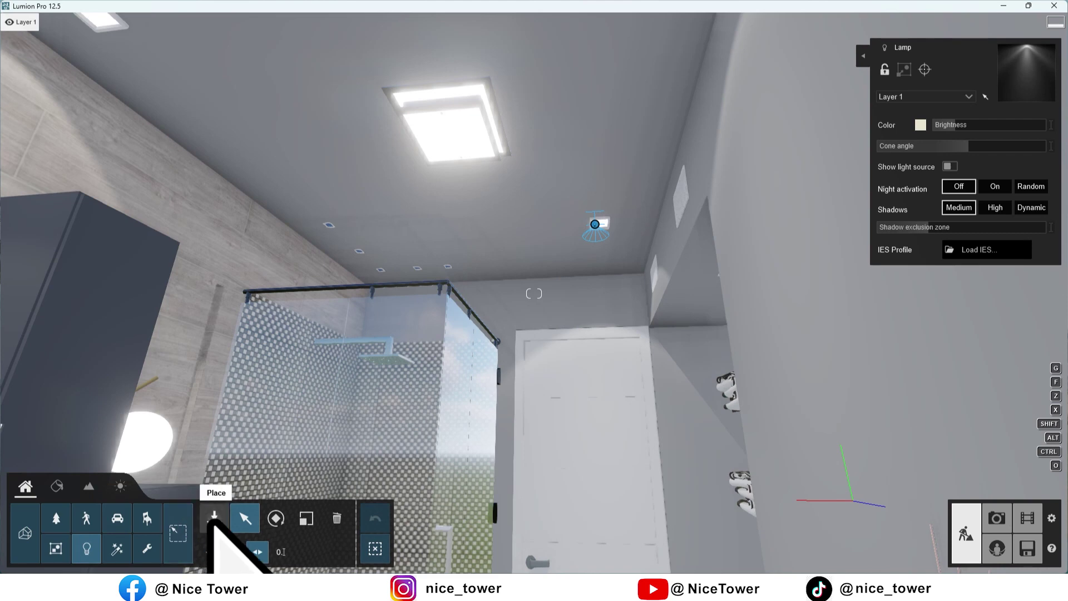
- Place an omni Light Fill at the ceiling lamp and dim its brightness
{"action": "left_click", "coordinate": [214, 518]}
{"action": "left_click", "coordinate": [46, 66]}
{"action": "left_click", "coordinate": [43, 130]}
{"action": "left_click", "coordinate": [448, 134]}
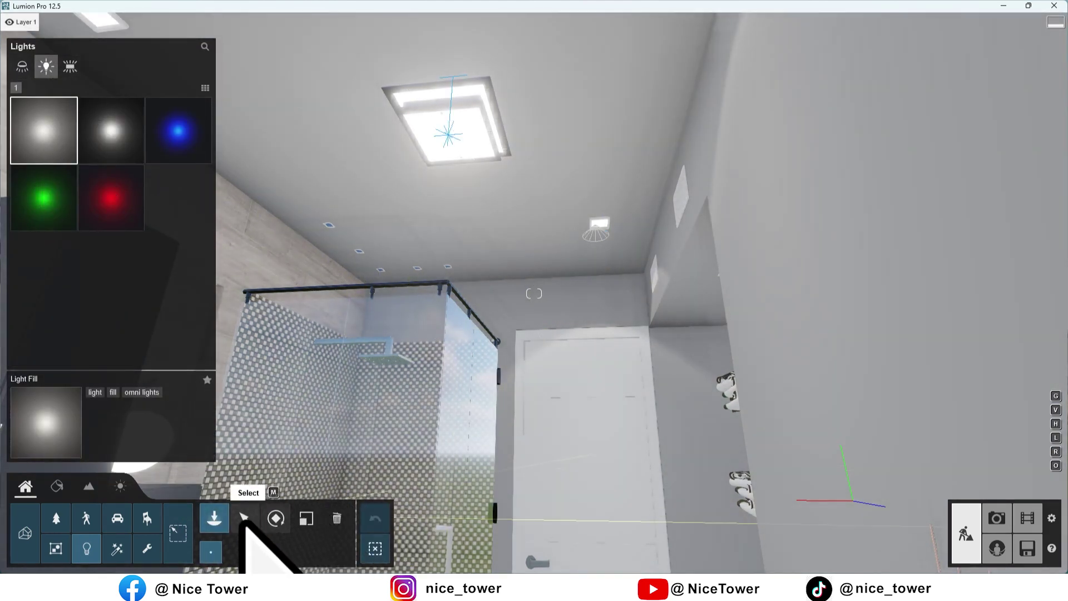
{"action": "left_click", "coordinate": [245, 518]}
{"action": "left_click", "coordinate": [448, 134]}
{"action": "left_click_drag", "start_coordinate": [970, 126], "coordinate": [964, 127]}
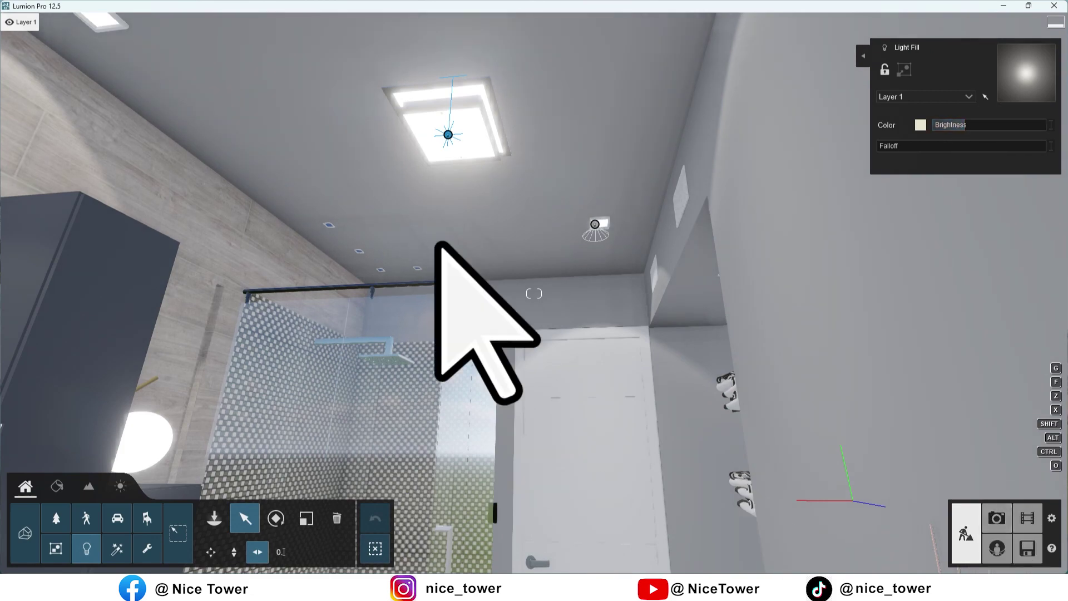
- Return to Photo mode at Photo 1's saved view
{"action": "key", "text": "s"}
{"action": "right_click_drag", "start_coordinate": [439, 245], "coordinate": [356, 222]}
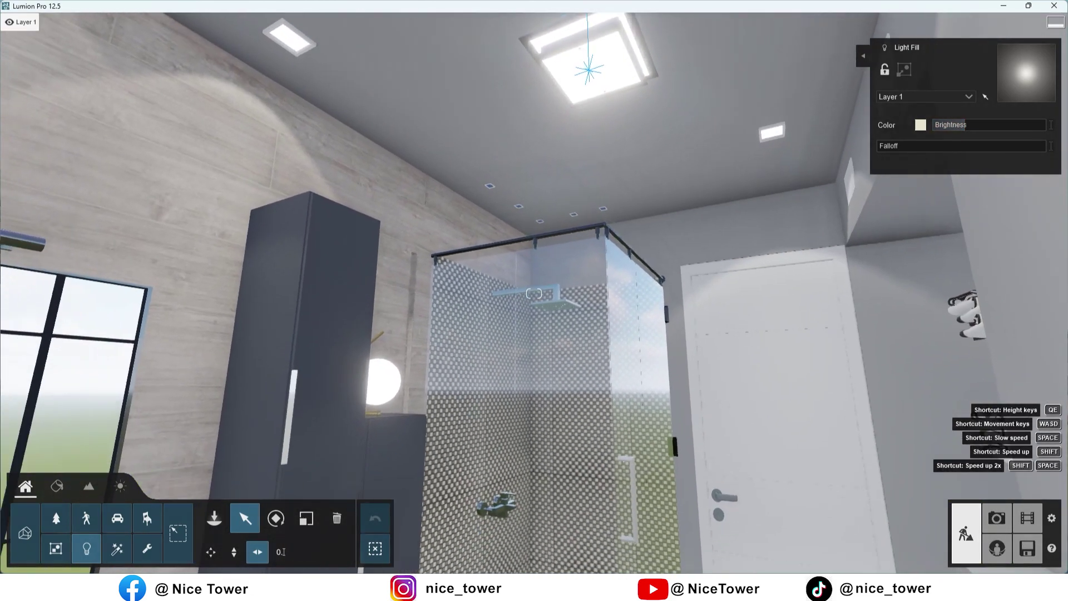
{"action": "left_click", "coordinate": [996, 517]}
{"action": "left_click", "coordinate": [48, 503]}
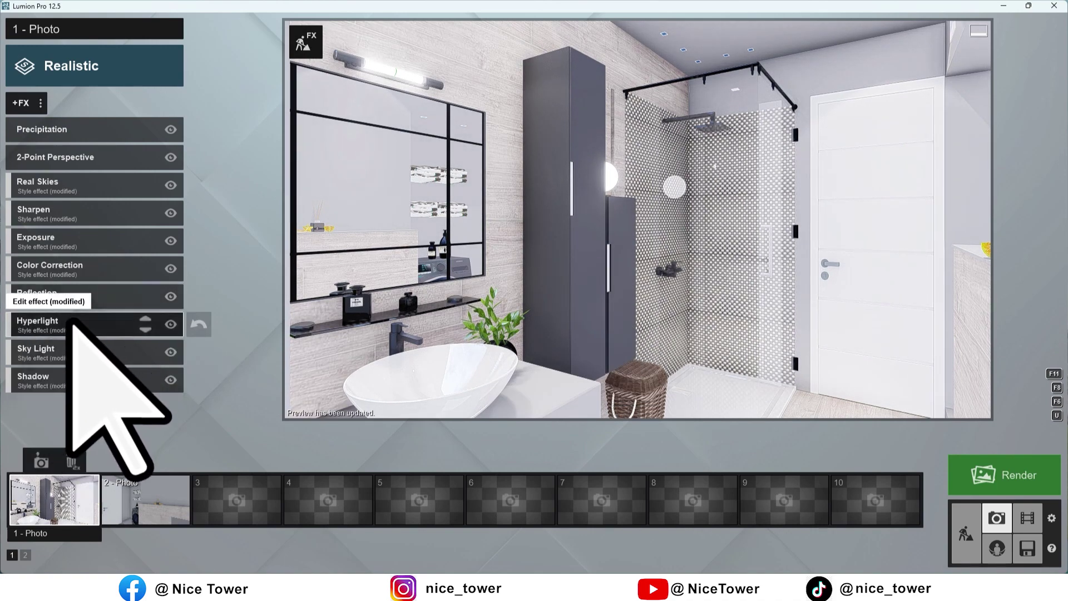
- Lower Photo 1's Hyperlight amount slightly and reduce its exposure
{"action": "left_click", "coordinate": [34, 321]}
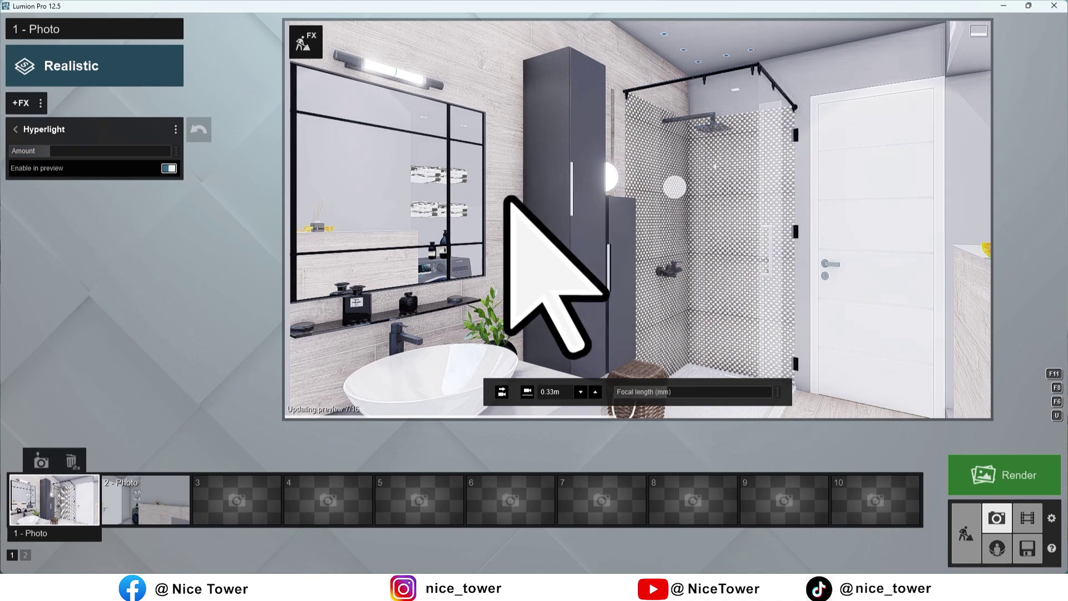
{"action": "left_click", "coordinate": [42, 150]}
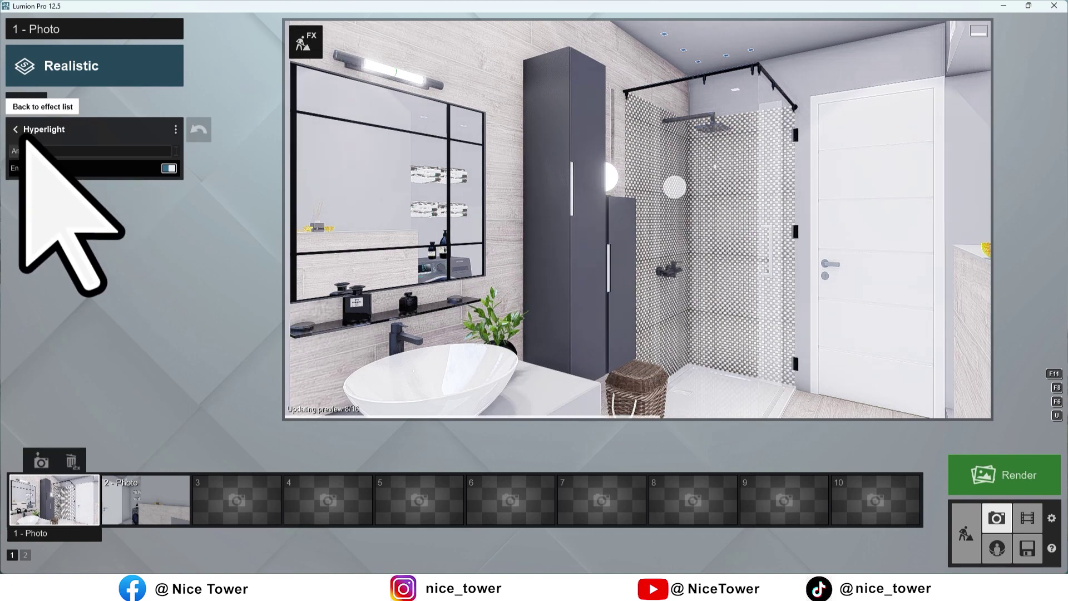
{"action": "left_click", "coordinate": [15, 129]}
{"action": "left_click", "coordinate": [33, 237]}
{"action": "left_click_drag", "start_coordinate": [114, 150], "coordinate": [94, 150]}
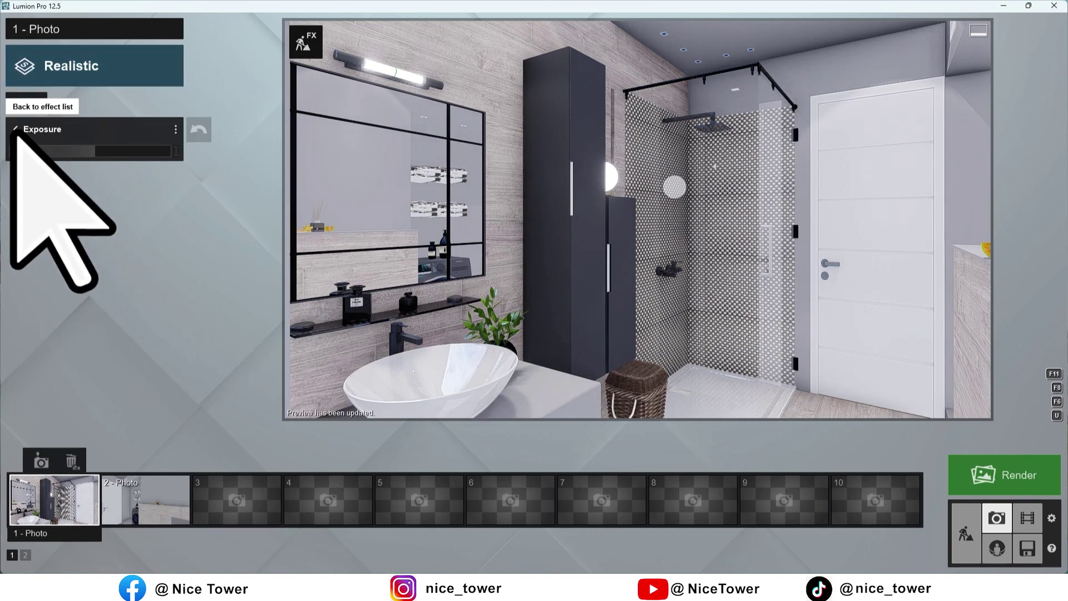
{"action": "left_click", "coordinate": [15, 129]}
- Review the Shadow and Color Correction settings, then switch to Build mode
{"action": "left_click", "coordinate": [53, 379]}
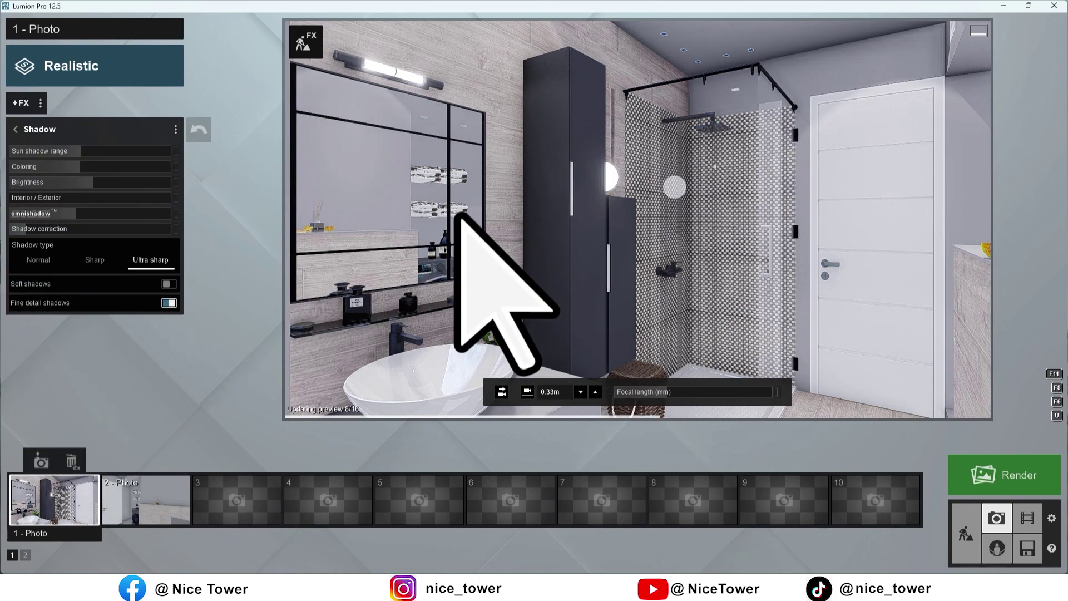
{"action": "left_click", "coordinate": [15, 129]}
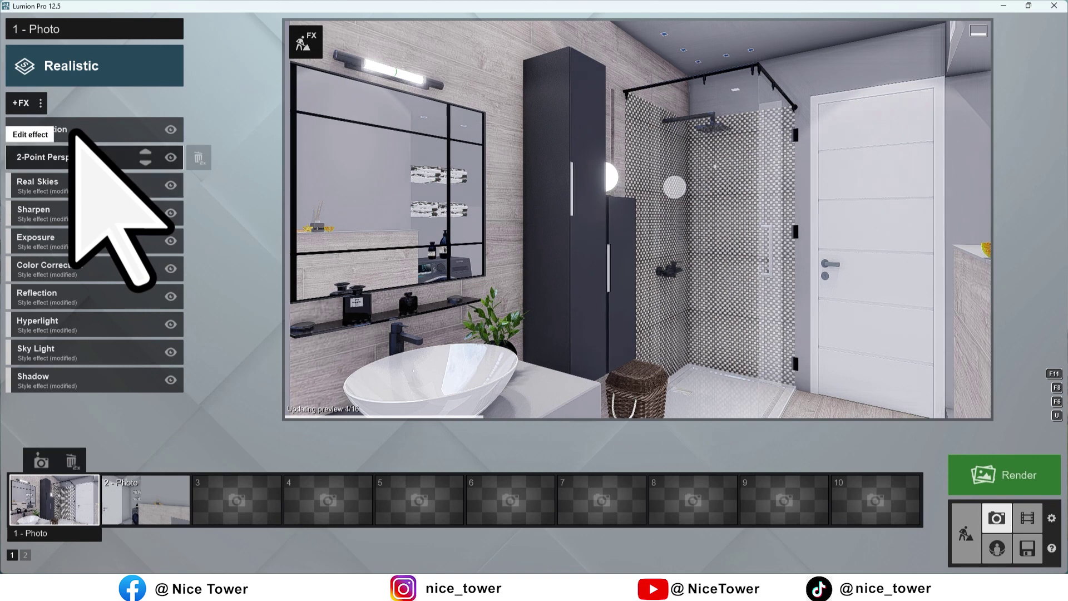
{"action": "left_click", "coordinate": [28, 268]}
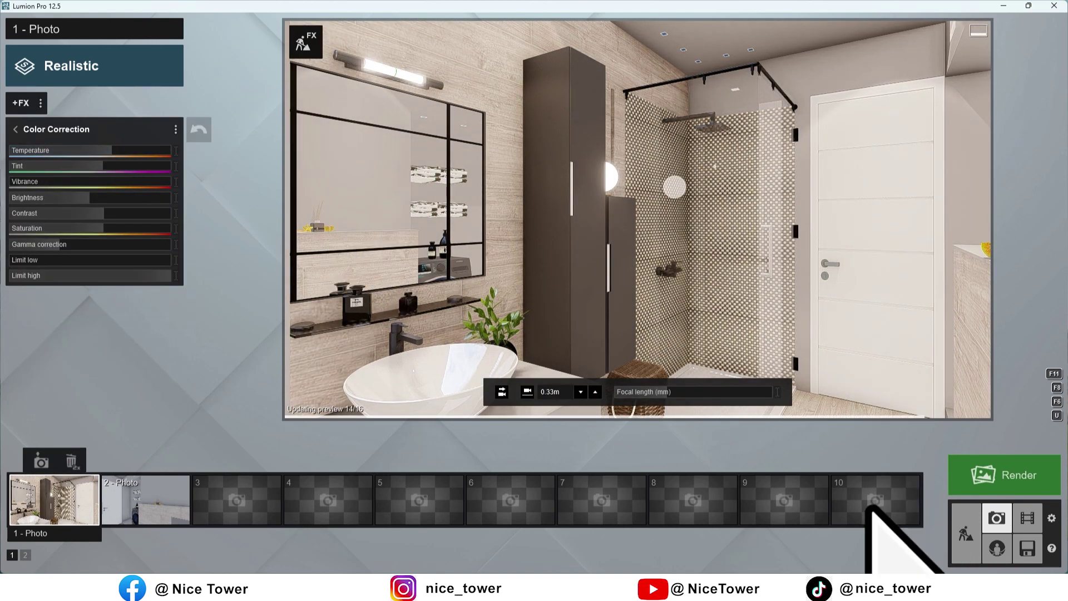
{"action": "left_click", "coordinate": [963, 529]}
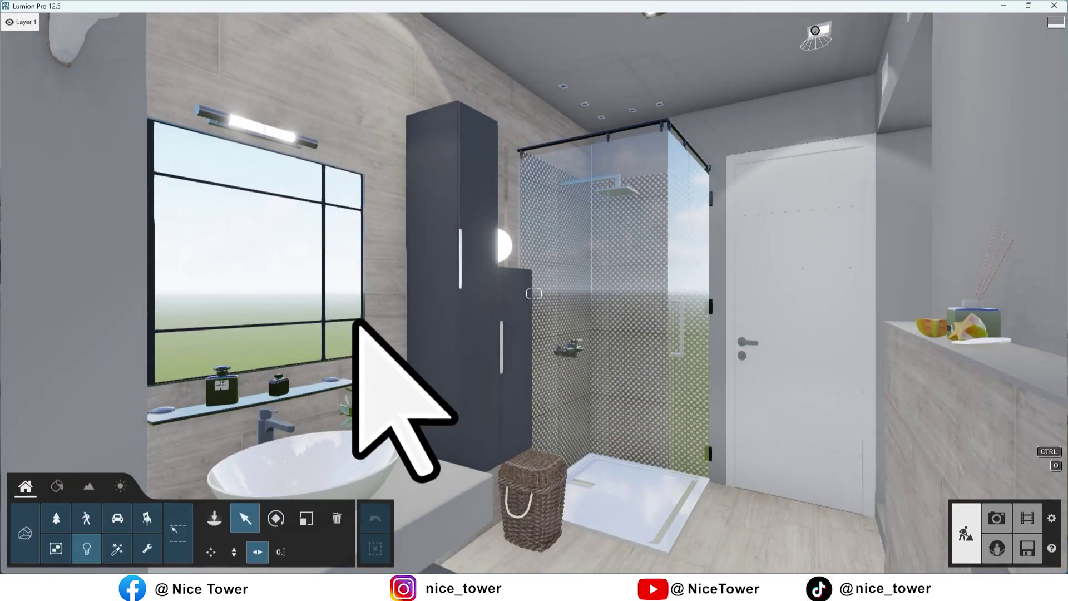
- Inspect the ceiling light's emissive settings, the spherical wall light and shower glass, then return to Photo mode
{"action": "left_click", "coordinate": [55, 487]}
{"action": "left_click", "coordinate": [253, 125]}
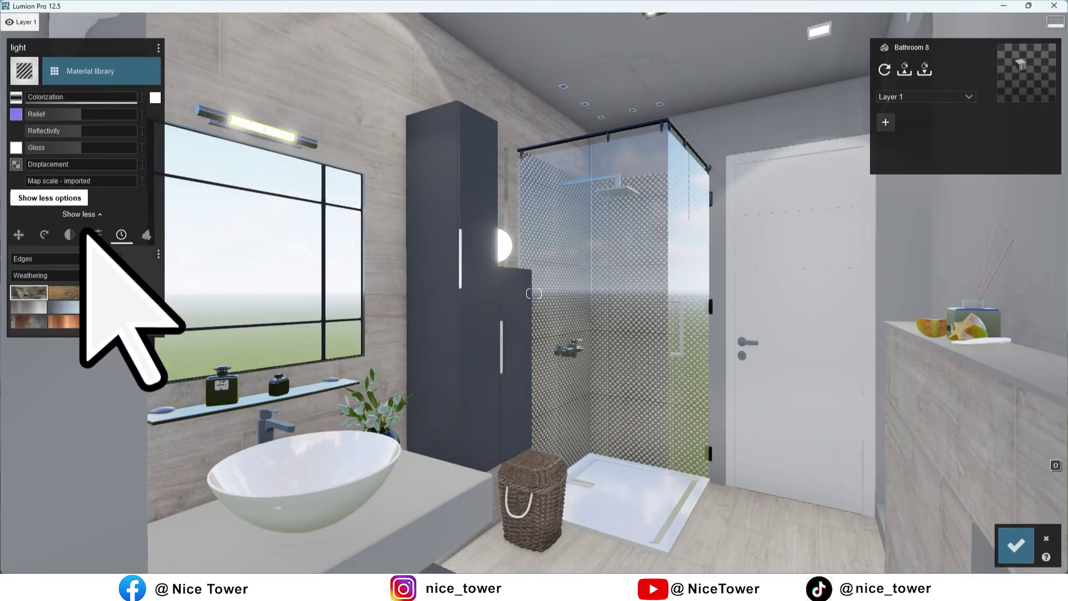
{"action": "left_click", "coordinate": [96, 234]}
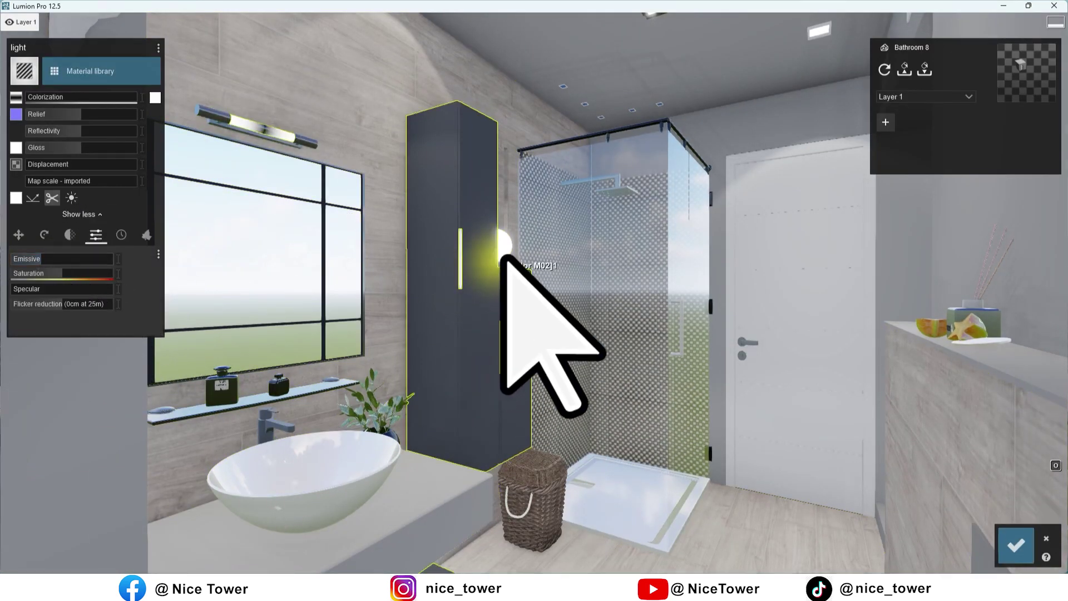
{"action": "left_click", "coordinate": [506, 244]}
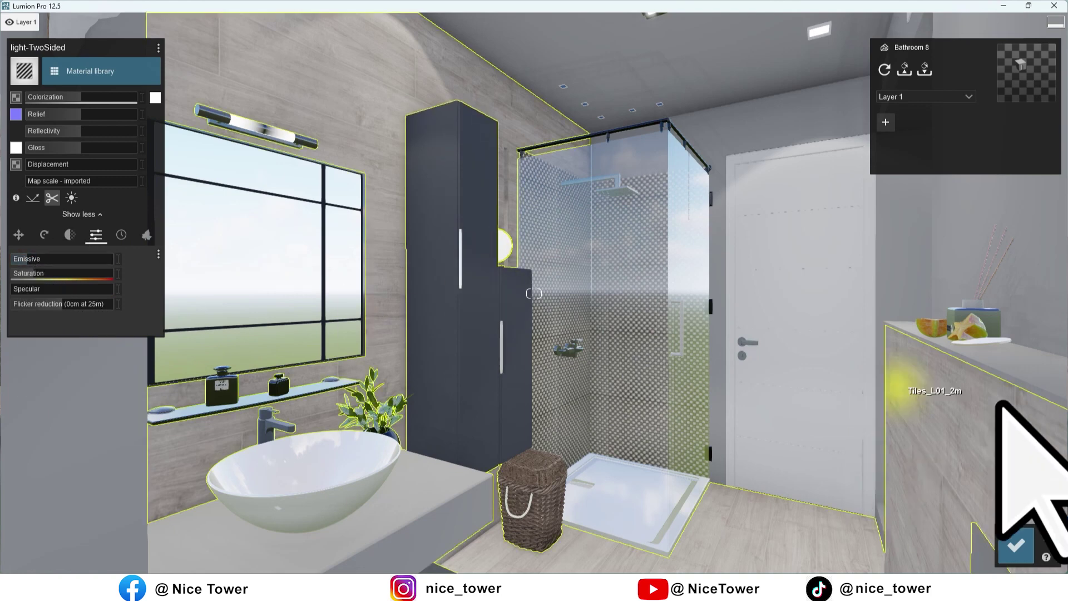
{"action": "left_click", "coordinate": [649, 257]}
{"action": "right_click_drag", "start_coordinate": [648, 258], "coordinate": [643, 215]}
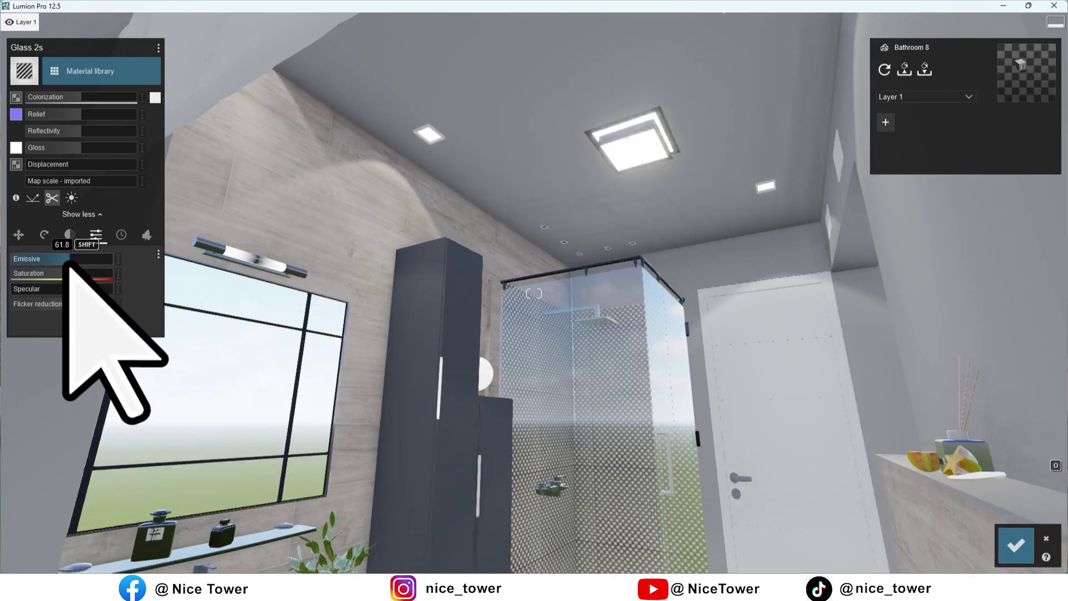
{"action": "left_click", "coordinate": [1015, 545]}
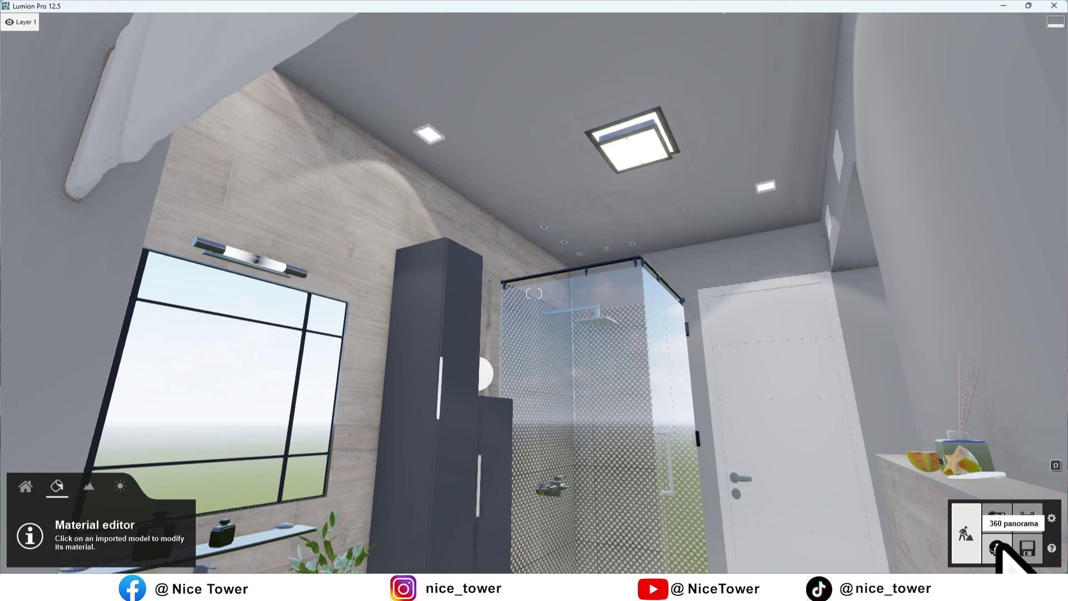
{"action": "left_click", "coordinate": [996, 518]}
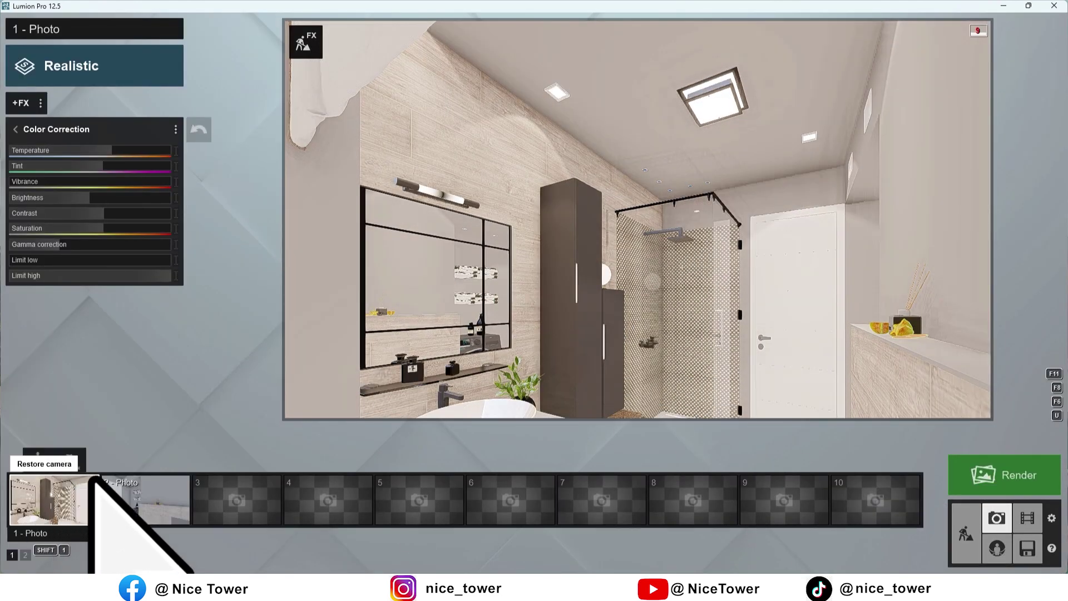
- Restore Photo 1's view, cool its colour temperature to about 118, and tilt the camera slightly down
{"action": "left_click", "coordinate": [89, 445]}
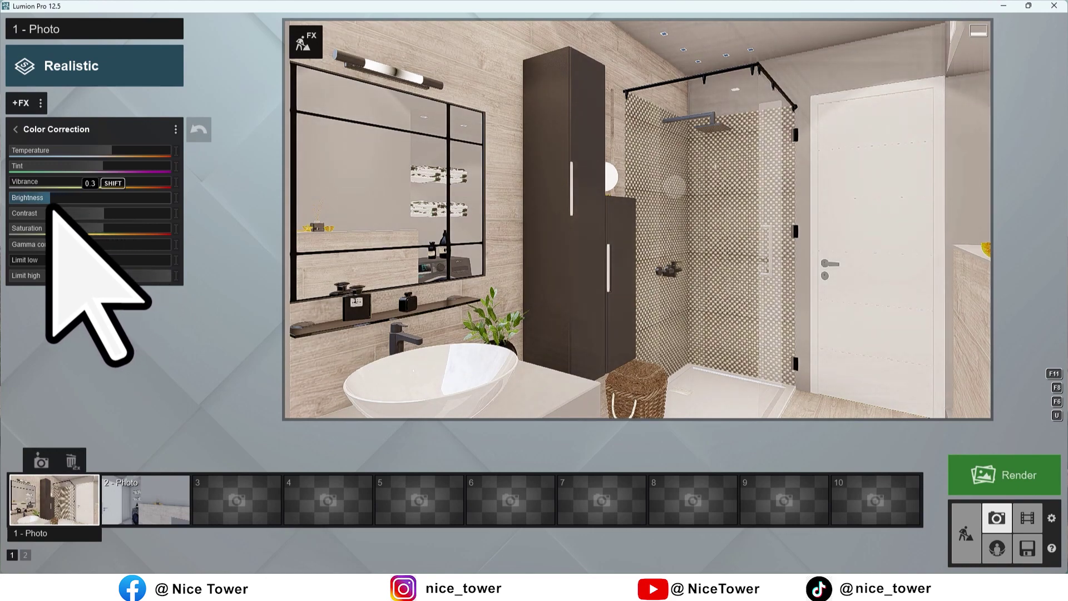
{"action": "left_click_drag", "start_coordinate": [33, 151], "coordinate": [42, 150]}
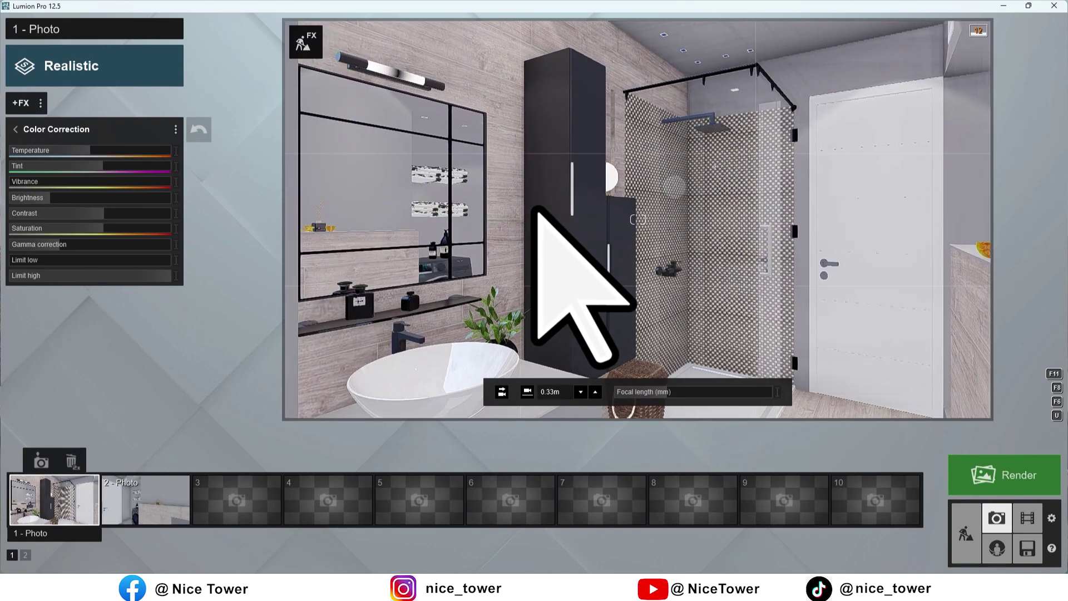
{"action": "left_click", "coordinate": [543, 204]}
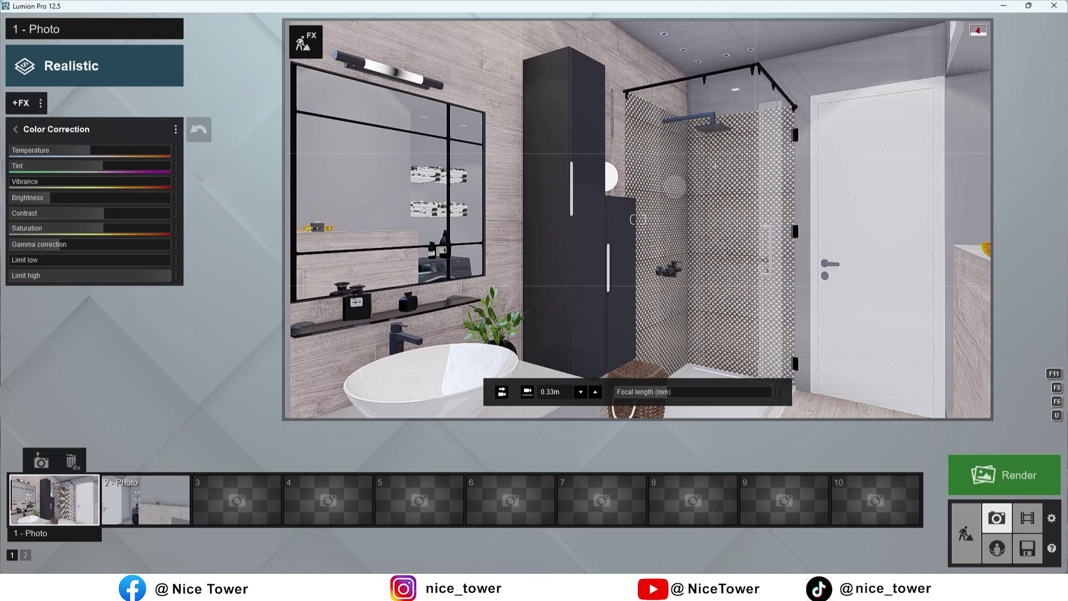
{"action": "right_click_drag", "start_coordinate": [543, 205], "coordinate": [543, 220]}
- Review the Exposure and Sharpen effects, then bring up the Shadow effect settings
{"action": "left_click", "coordinate": [15, 129]}
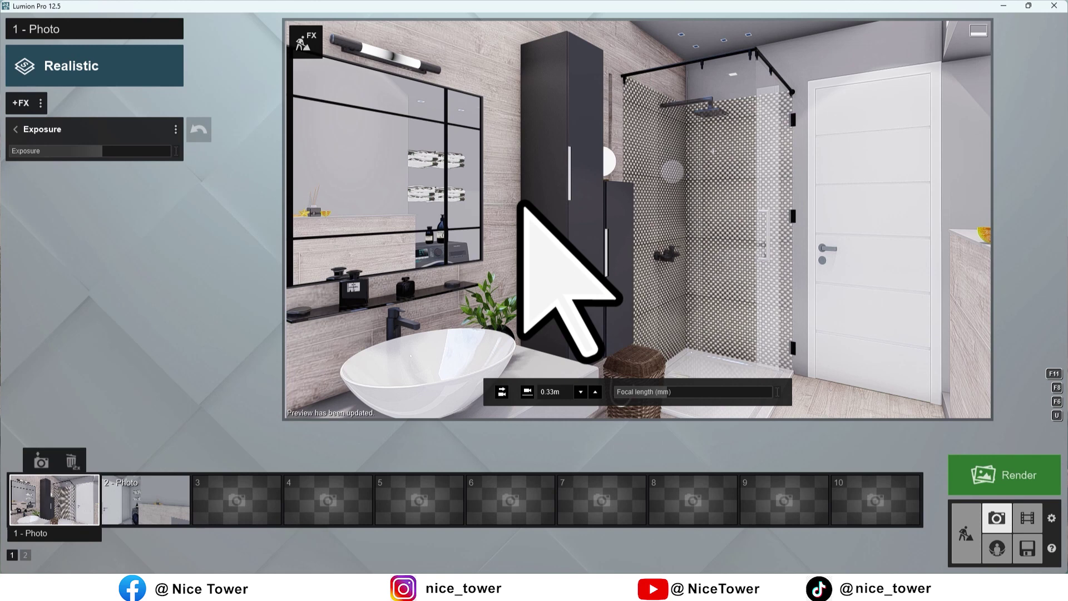
{"action": "left_click", "coordinate": [16, 129]}
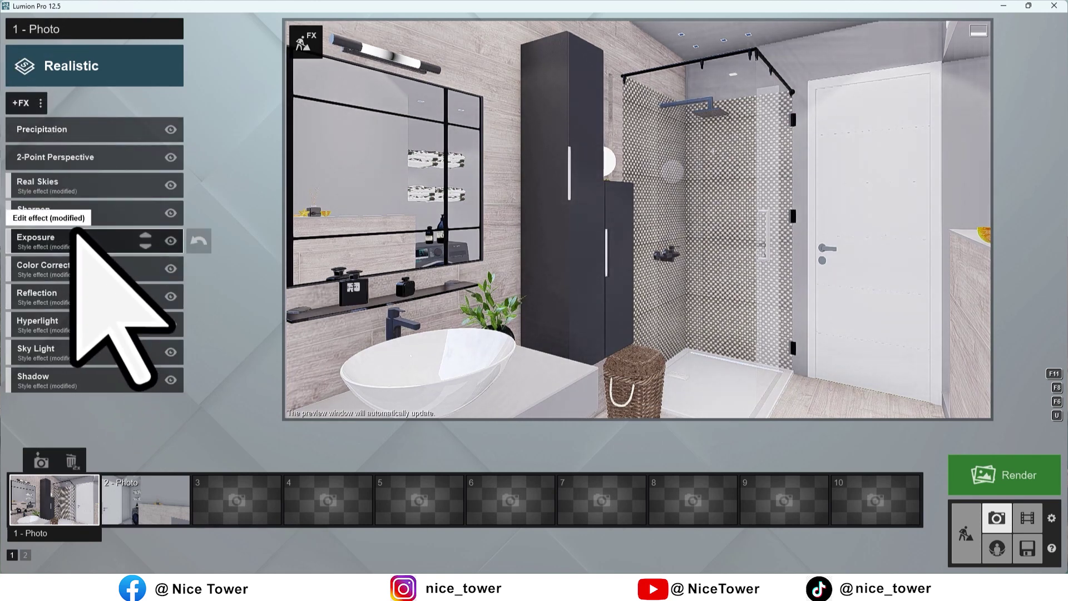
{"action": "left_click", "coordinate": [33, 211]}
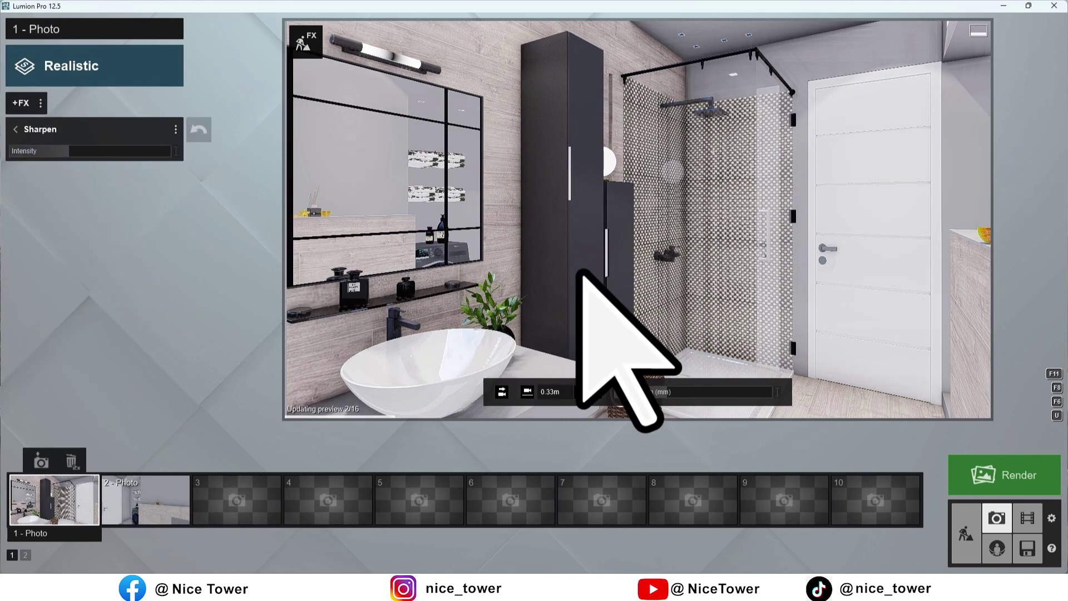
{"action": "left_click", "coordinate": [16, 129]}
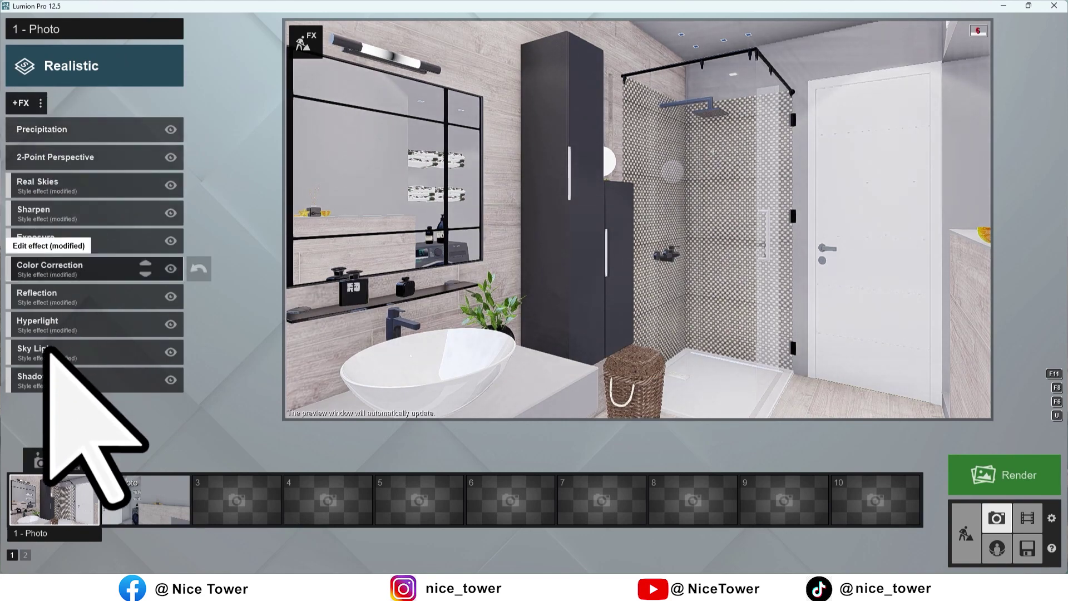
{"action": "left_click", "coordinate": [42, 378]}
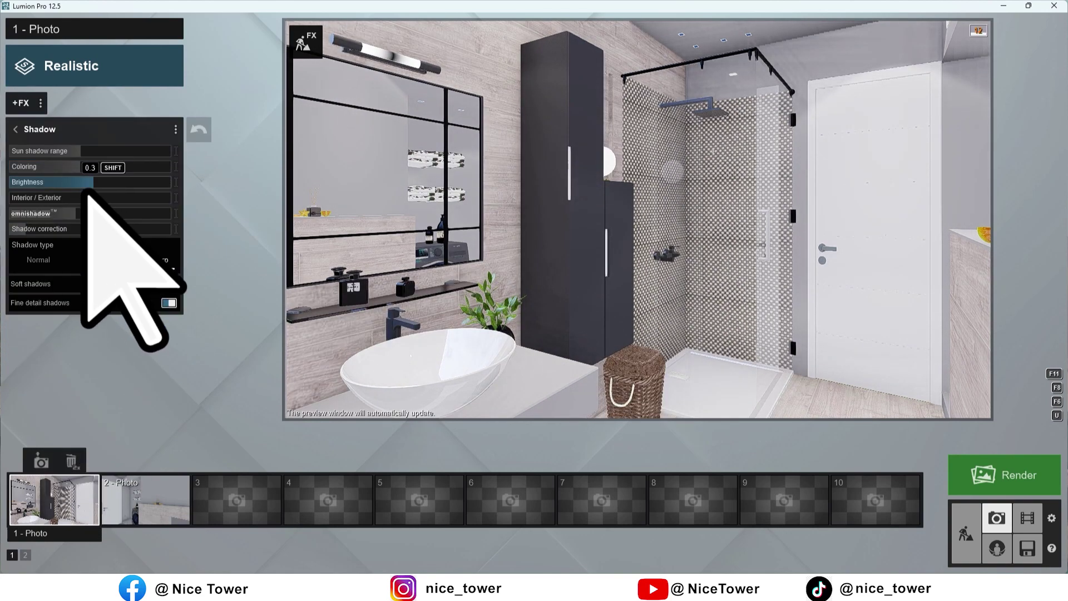
- Lower shadow brightness to about 0.1, increase shadow colouring, and shorten sun shadow range to about 350.9m
{"action": "left_click_drag", "start_coordinate": [81, 183], "coordinate": [57, 183]}
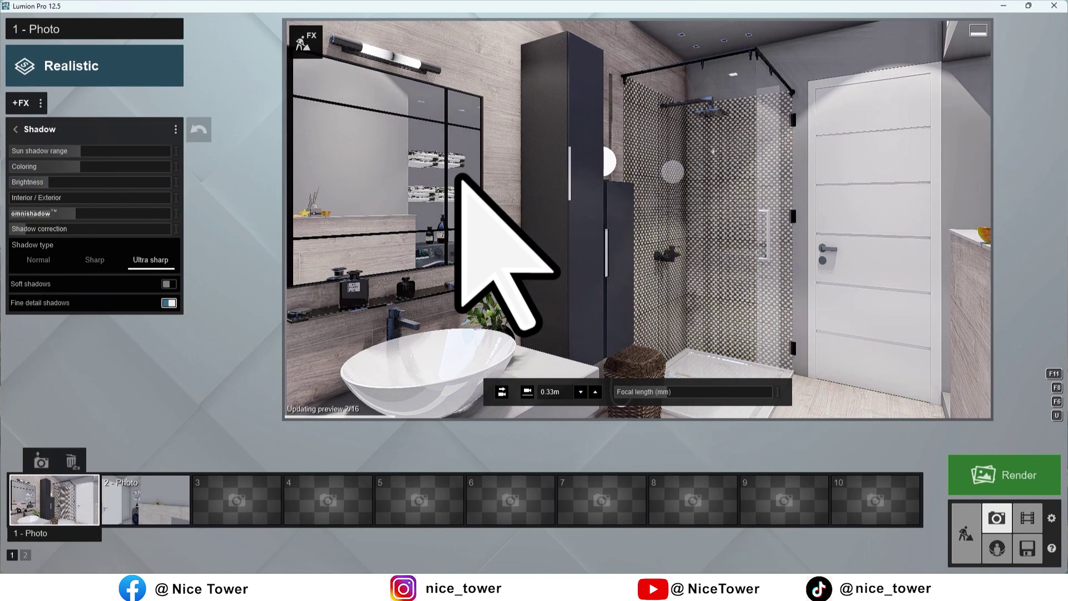
{"action": "left_click", "coordinate": [45, 184]}
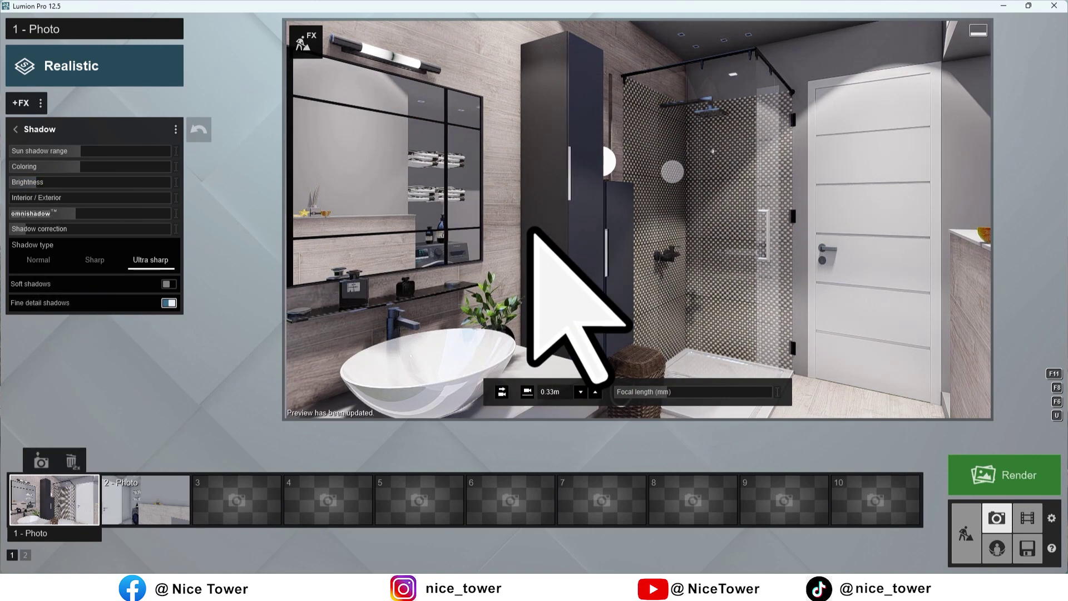
{"action": "left_click", "coordinate": [89, 167]}
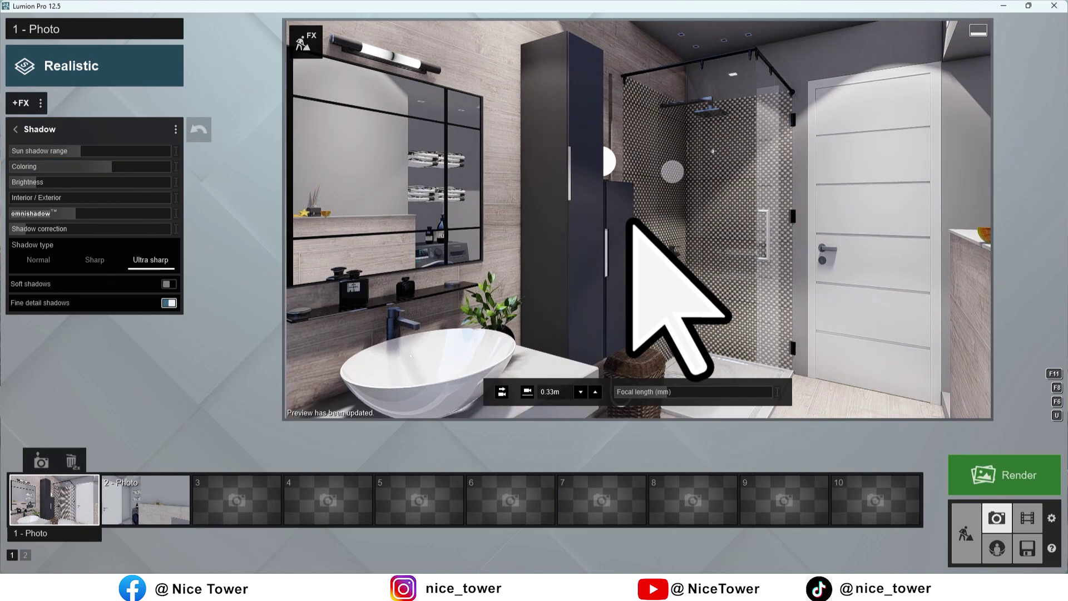
{"action": "left_click", "coordinate": [75, 155]}
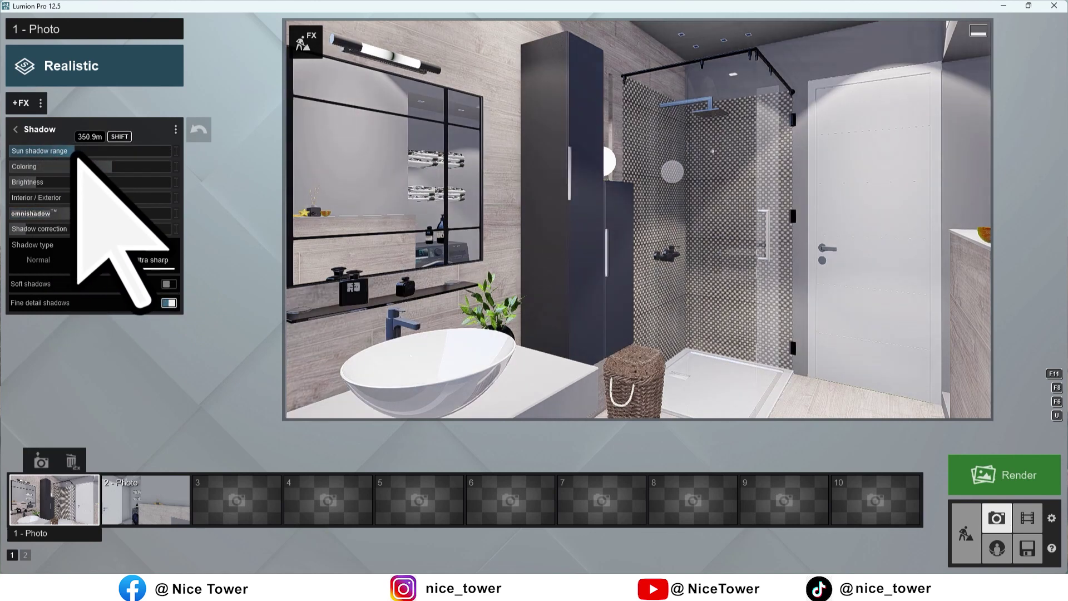
- Browse the Sky Light settings and lighting effects catalogue without adding anything
{"action": "left_click", "coordinate": [17, 130]}
{"action": "left_click", "coordinate": [39, 352]}
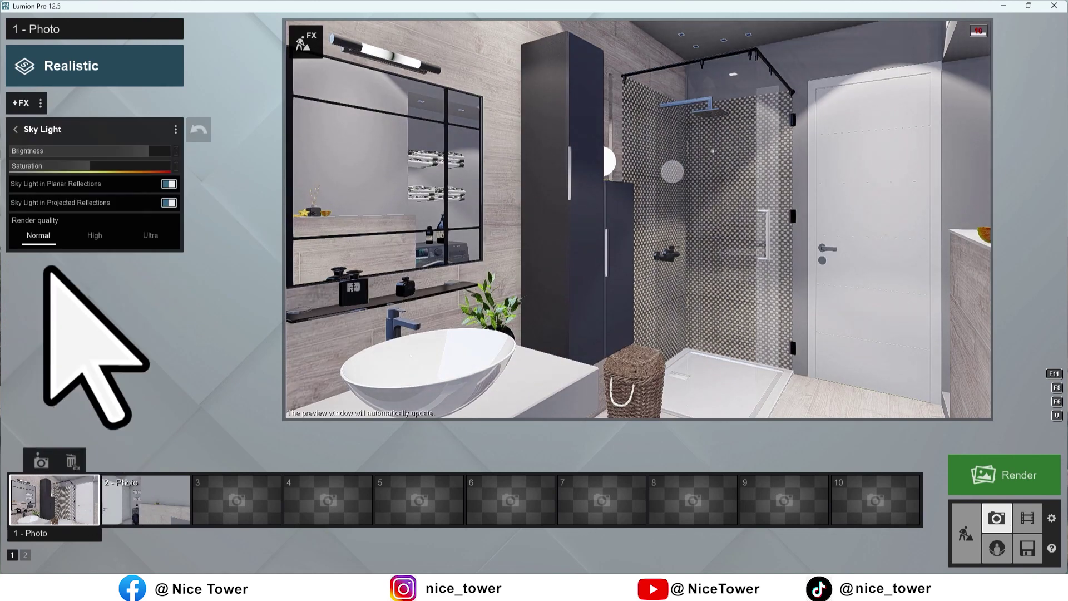
{"action": "left_click", "coordinate": [17, 129]}
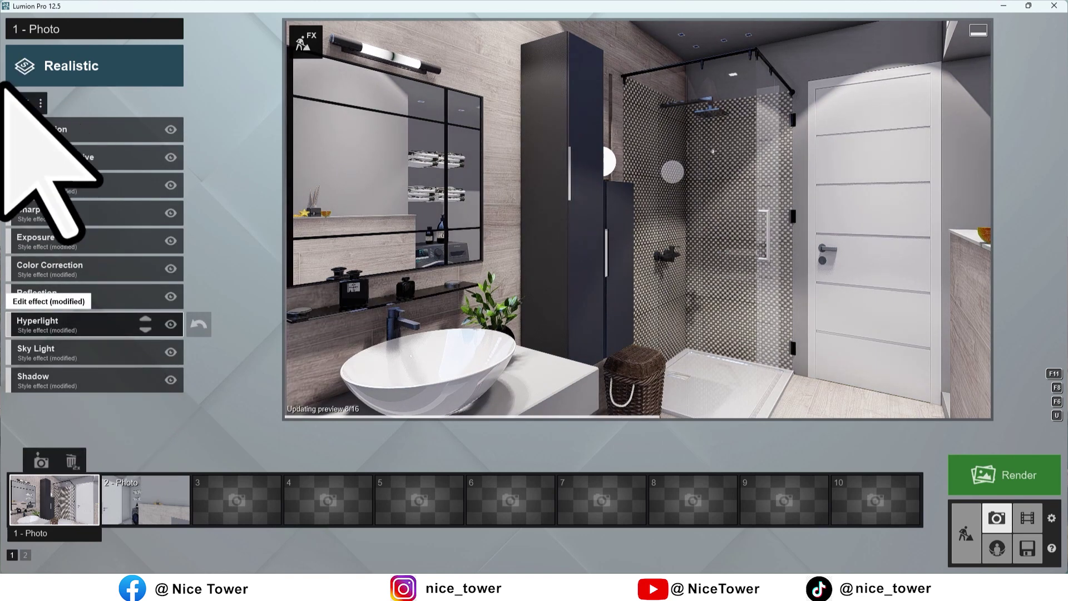
{"action": "left_click", "coordinate": [21, 102]}
{"action": "left_click", "coordinate": [314, 255]}
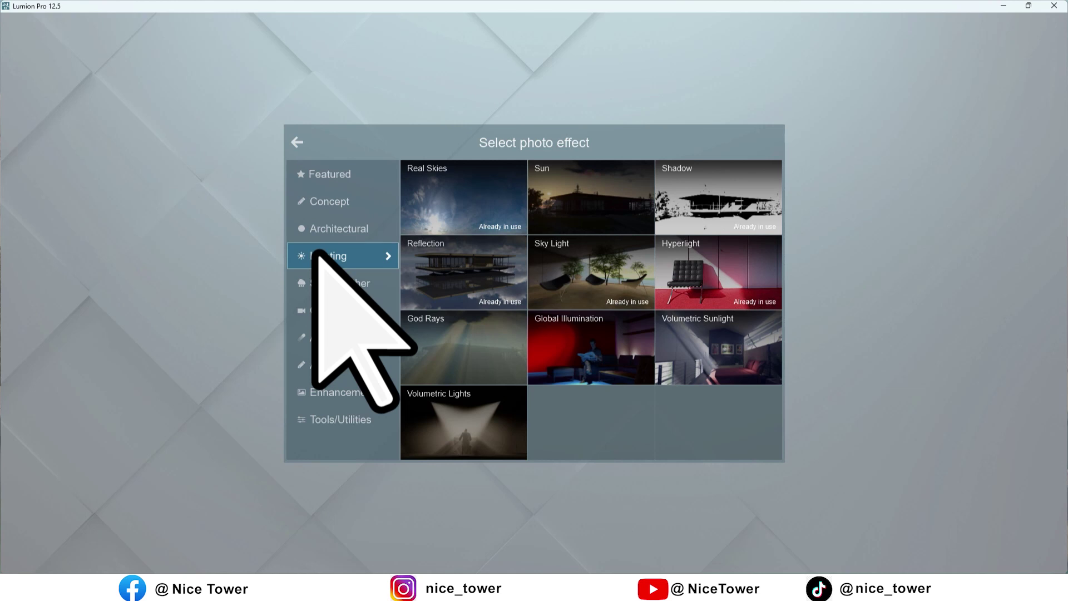
{"action": "left_click", "coordinate": [293, 144]}
- Raise Hyperlight amount to near maximum, tilt the camera toward the ceiling, and return to Build mode
{"action": "left_click", "coordinate": [54, 320]}
{"action": "left_click_drag", "start_coordinate": [54, 151], "coordinate": [158, 151]}
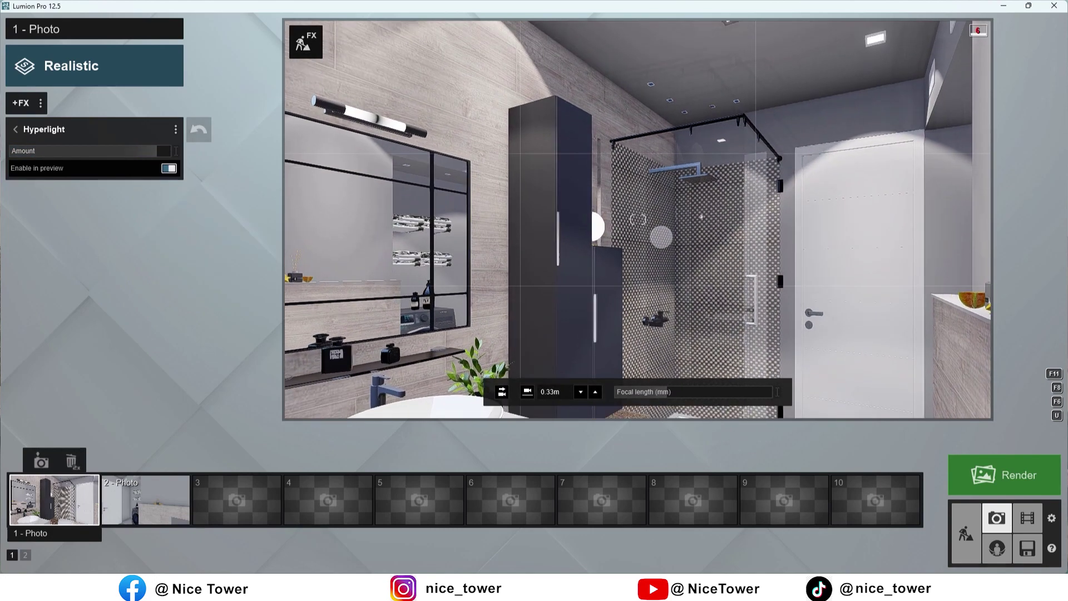
{"action": "right_click_drag", "start_coordinate": [652, 210], "coordinate": [894, 441]}
{"action": "left_click", "coordinate": [965, 533]}
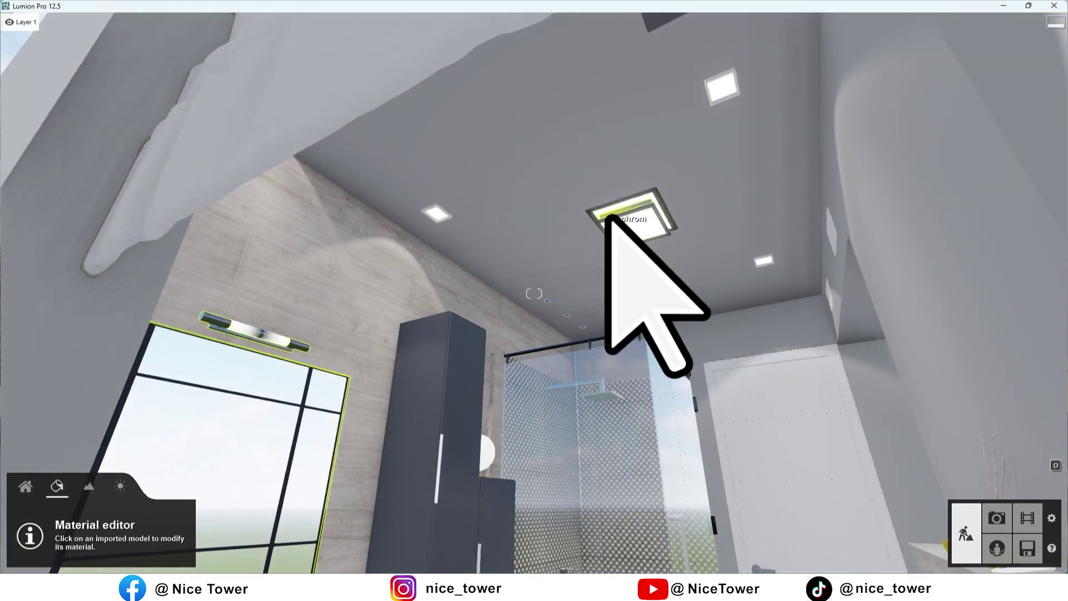
- Brighten the centre ceiling light to about 573.6 and restore Photo 1's view
{"action": "left_click", "coordinate": [32, 485]}
{"action": "left_click", "coordinate": [630, 227]}
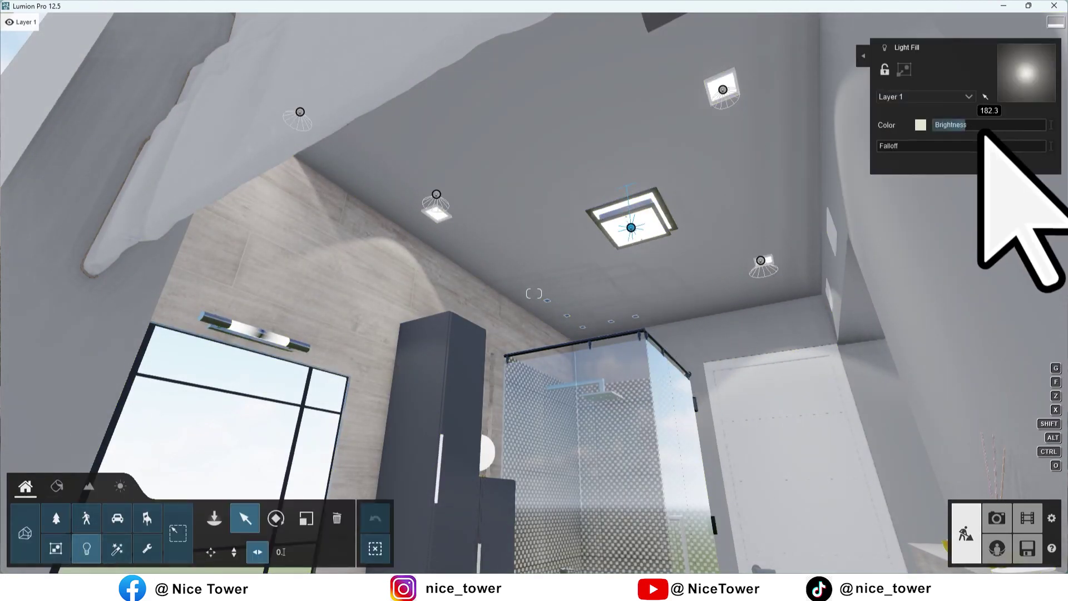
{"action": "left_click_drag", "start_coordinate": [977, 127], "coordinate": [974, 126]}
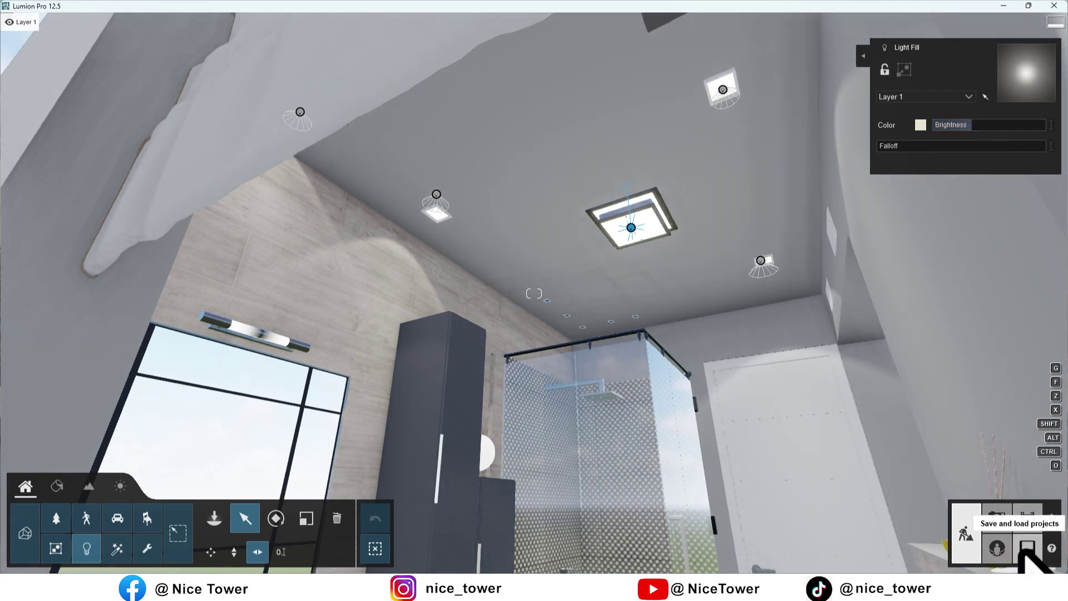
{"action": "left_click", "coordinate": [997, 518]}
{"action": "left_click", "coordinate": [64, 495]}
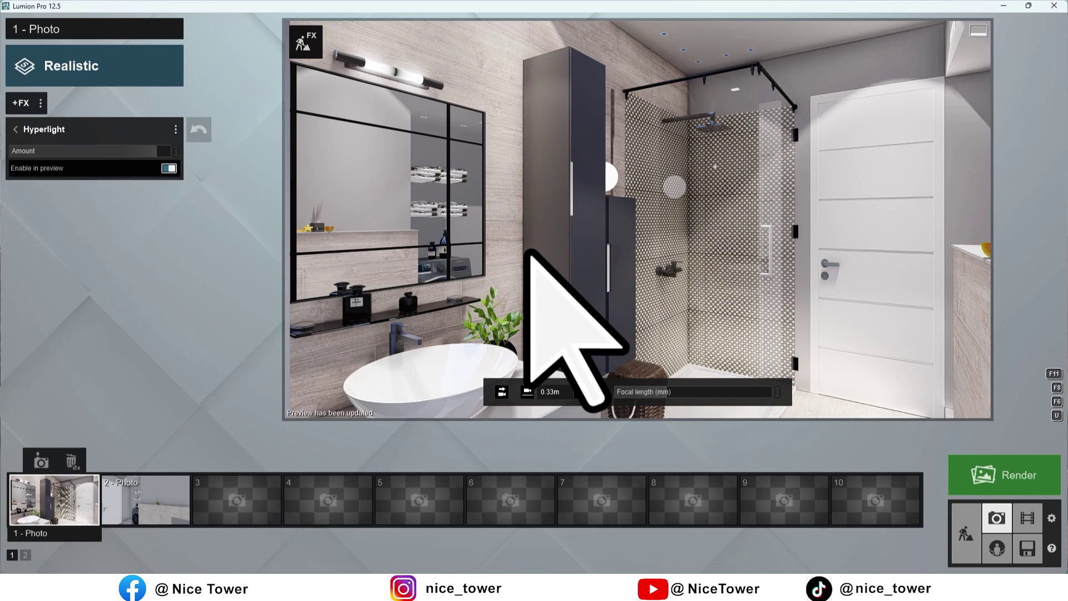
- Inspect the faucet's material and close the editor without changes
{"action": "left_click", "coordinate": [965, 533]}
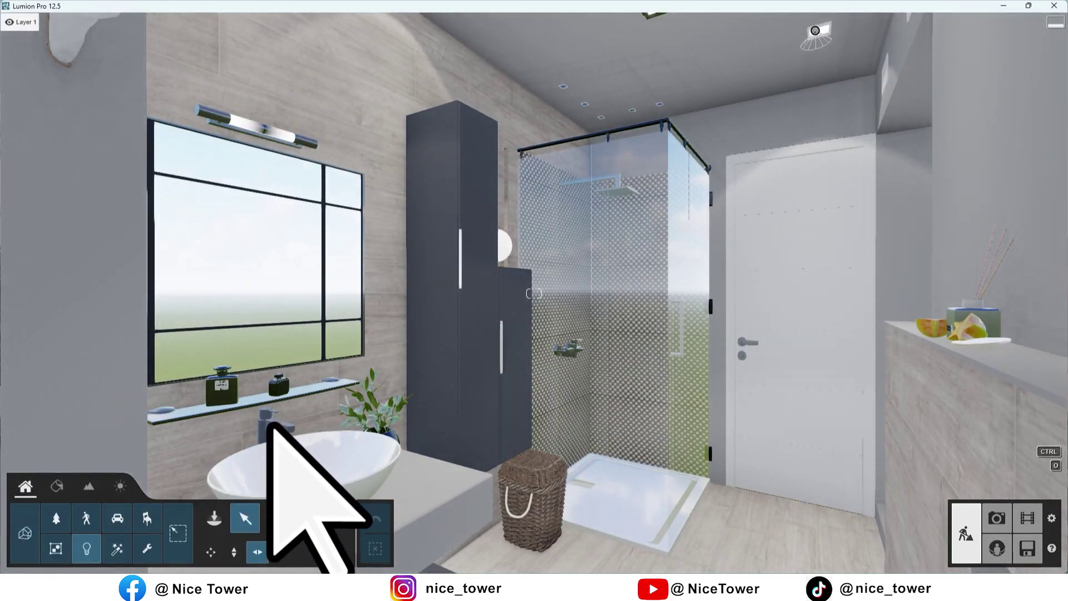
{"action": "left_click", "coordinate": [57, 486]}
{"action": "left_click", "coordinate": [269, 416]}
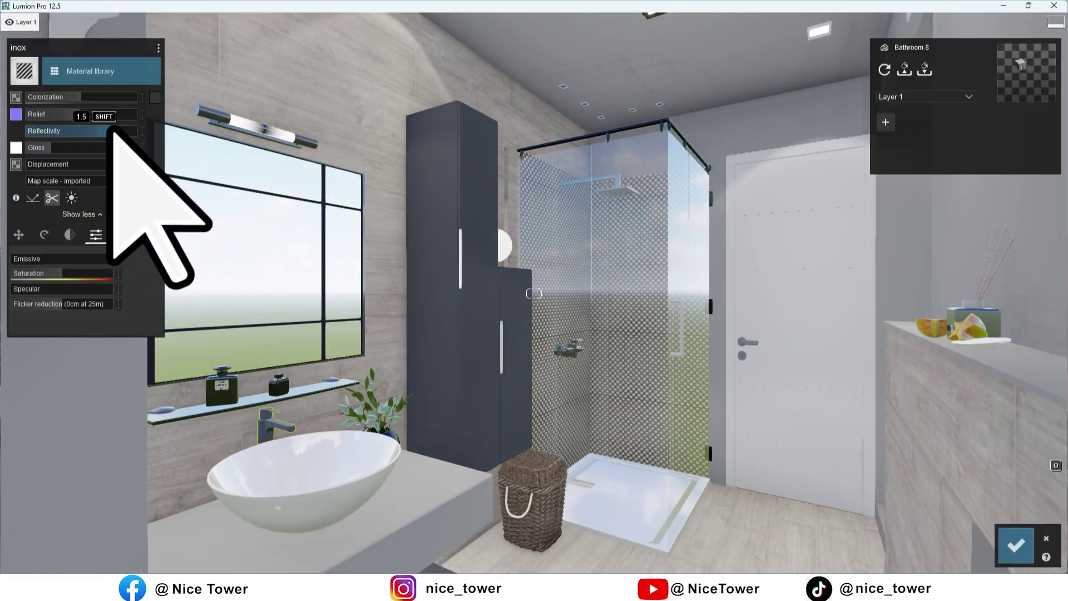
{"action": "left_click", "coordinate": [1015, 544]}
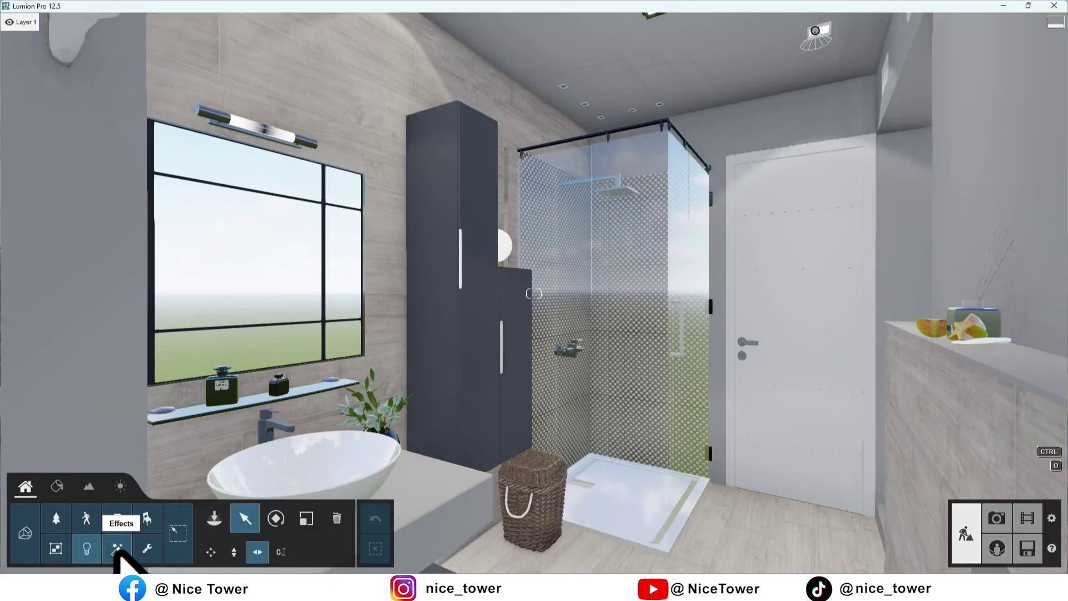
- Place a reflection control sphere in the shower, raise it near the ceiling, and restore Photo 1's view
{"action": "left_click", "coordinate": [214, 518]}
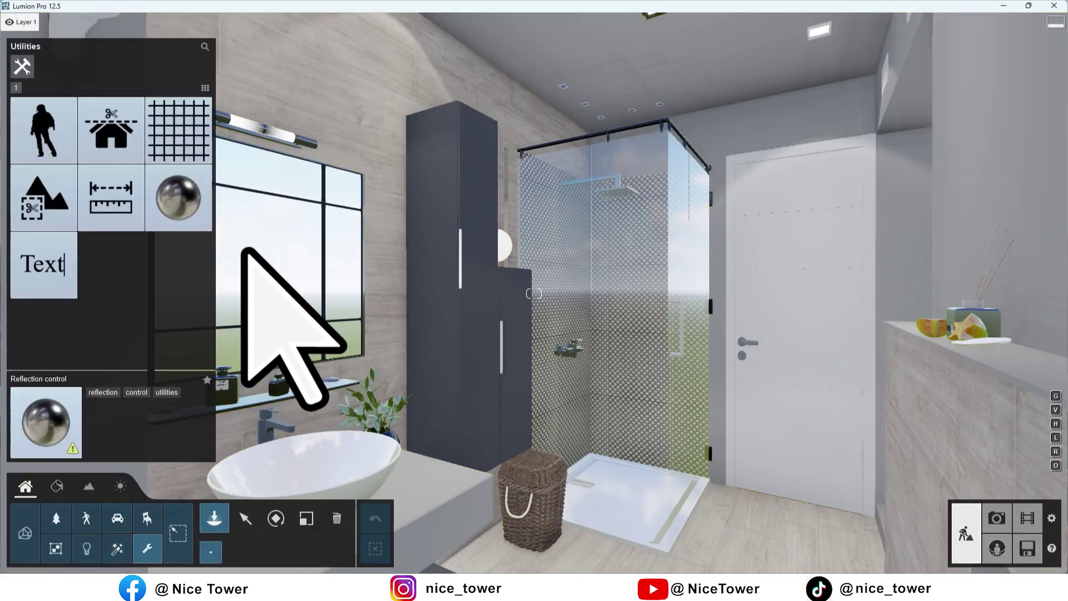
{"action": "left_click", "coordinate": [166, 198]}
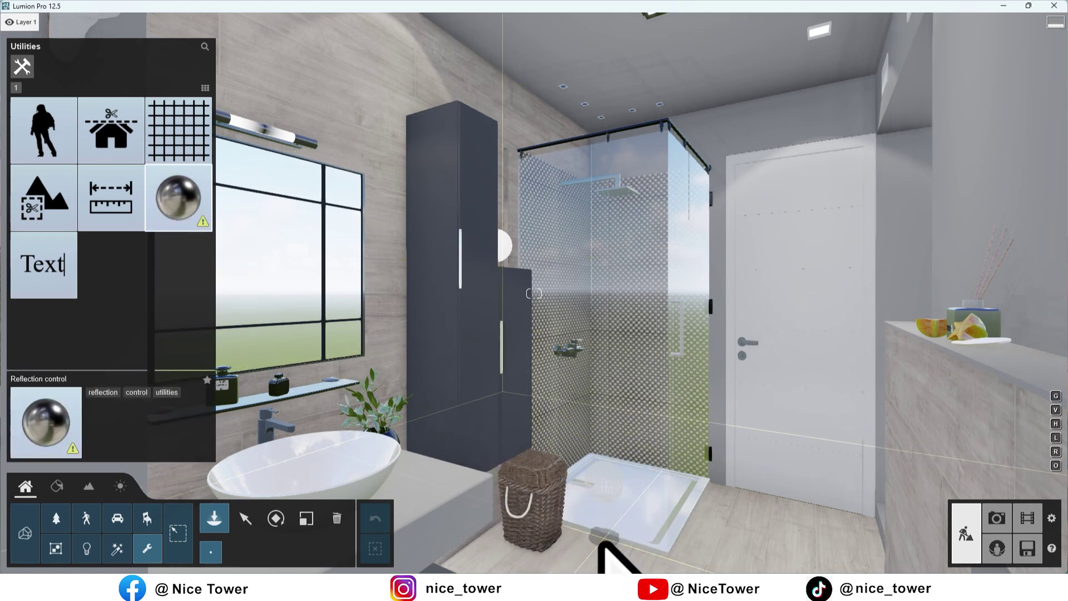
{"action": "left_click", "coordinate": [601, 537]}
{"action": "left_click", "coordinate": [245, 519]}
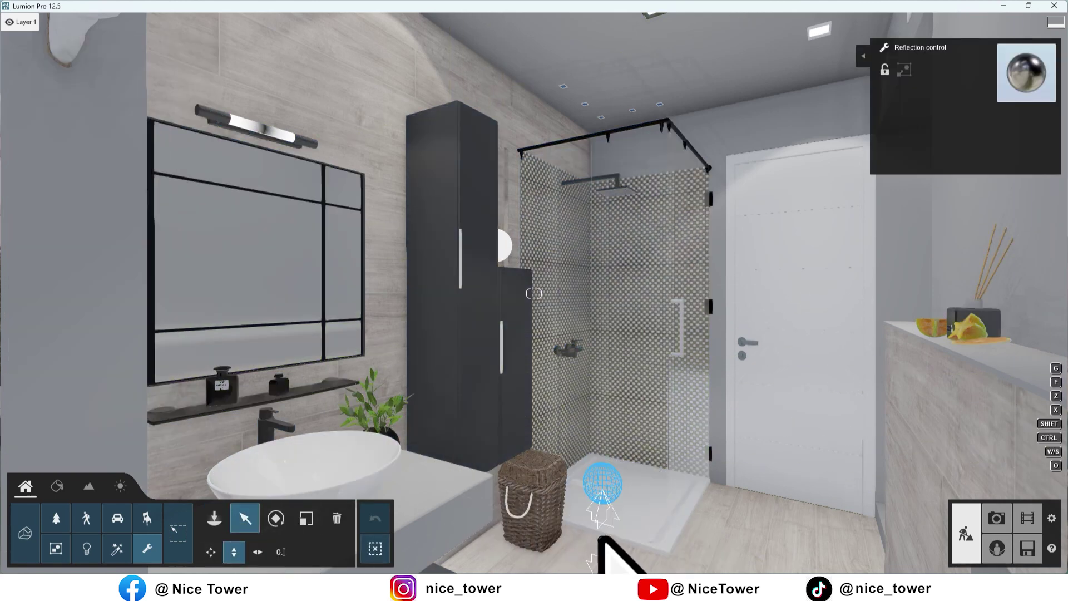
{"action": "left_click_drag", "start_coordinate": [608, 487], "coordinate": [607, 490]}
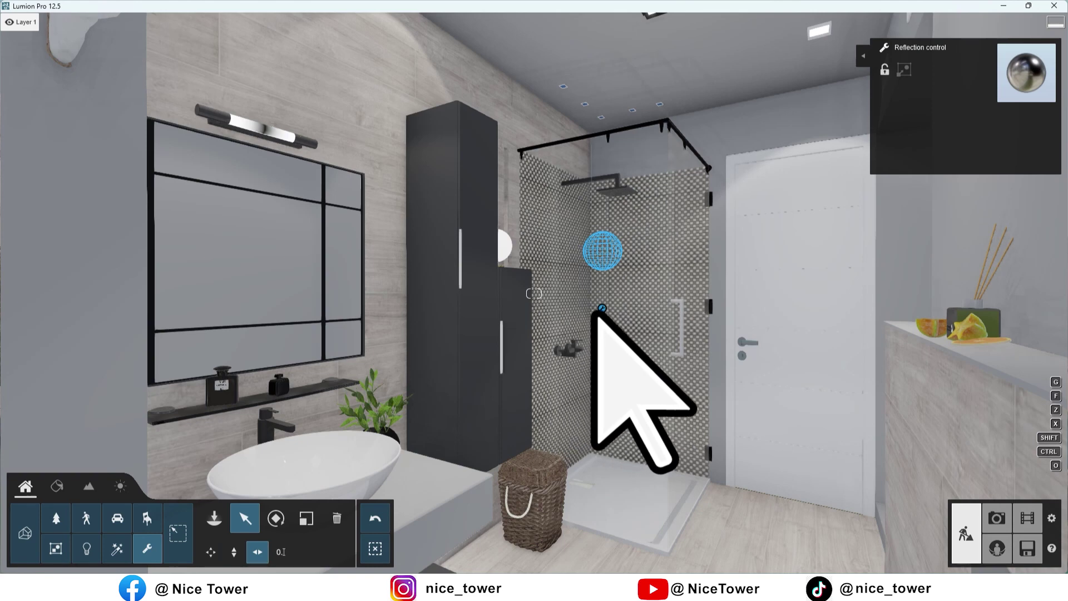
{"action": "left_click_drag", "start_coordinate": [602, 309], "coordinate": [609, 344]}
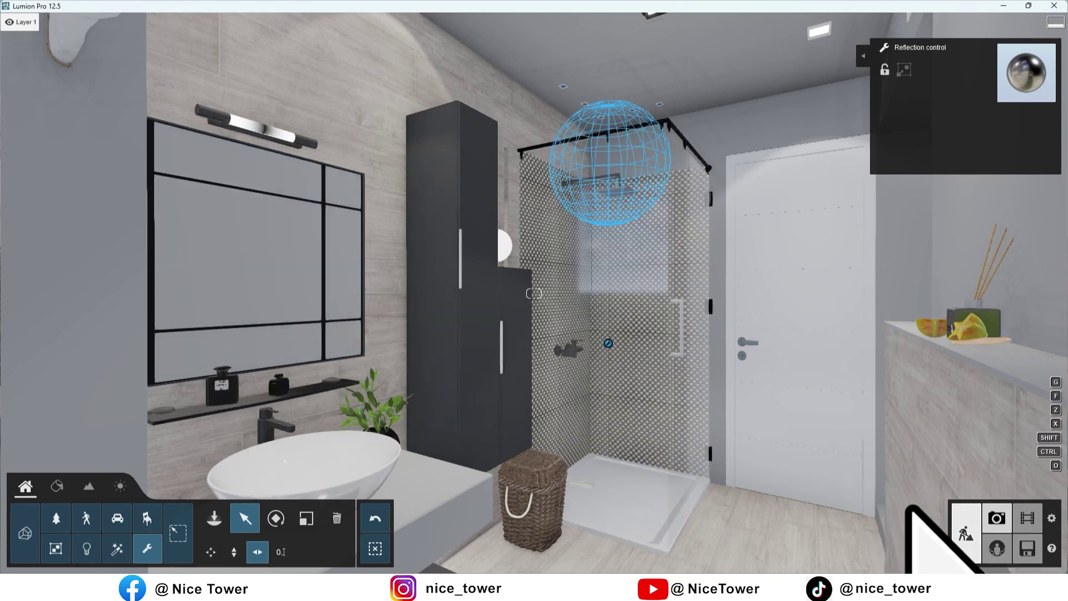
{"action": "left_click", "coordinate": [996, 518]}
{"action": "left_click", "coordinate": [85, 483]}
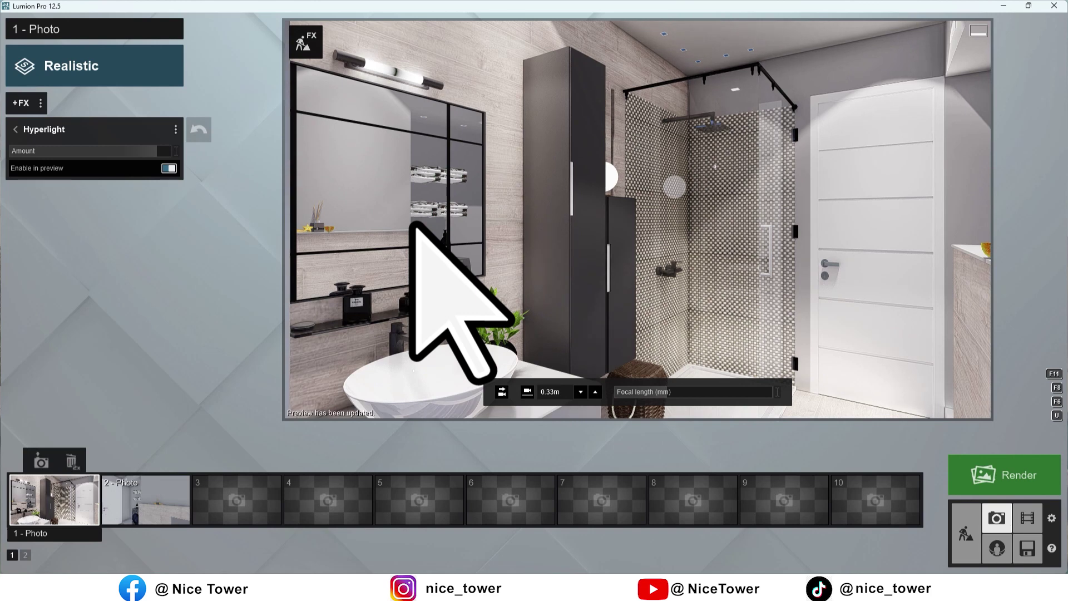
- Reduce Hyperlight amount to about 60% and set shadow colouring to 0.6
{"action": "left_click_drag", "start_coordinate": [157, 150], "coordinate": [107, 151]}
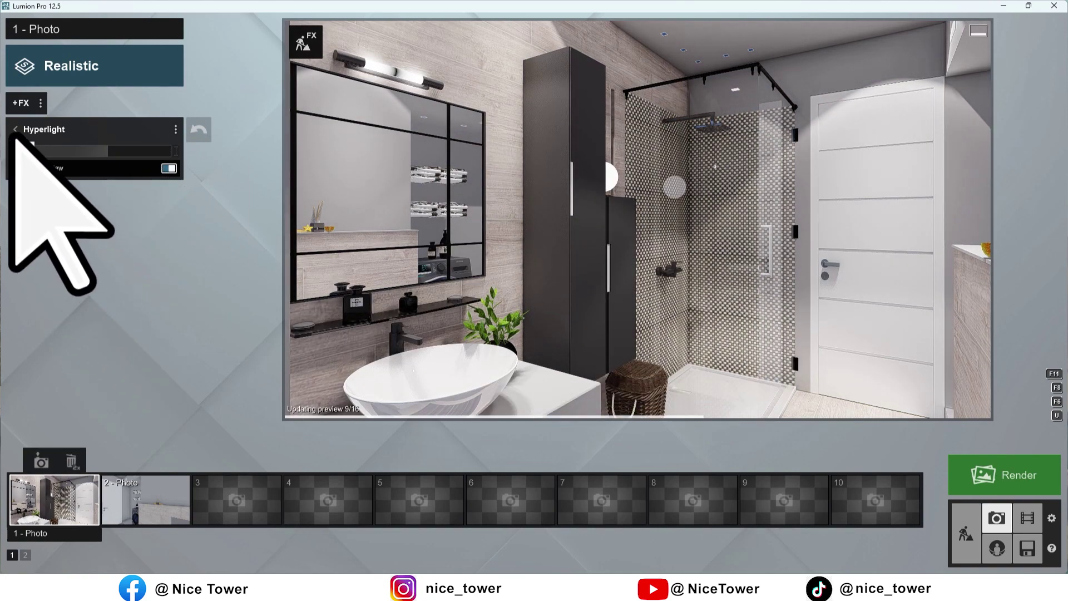
{"action": "left_click", "coordinate": [16, 129]}
{"action": "left_click", "coordinate": [51, 379]}
{"action": "left_click", "coordinate": [12, 167]}
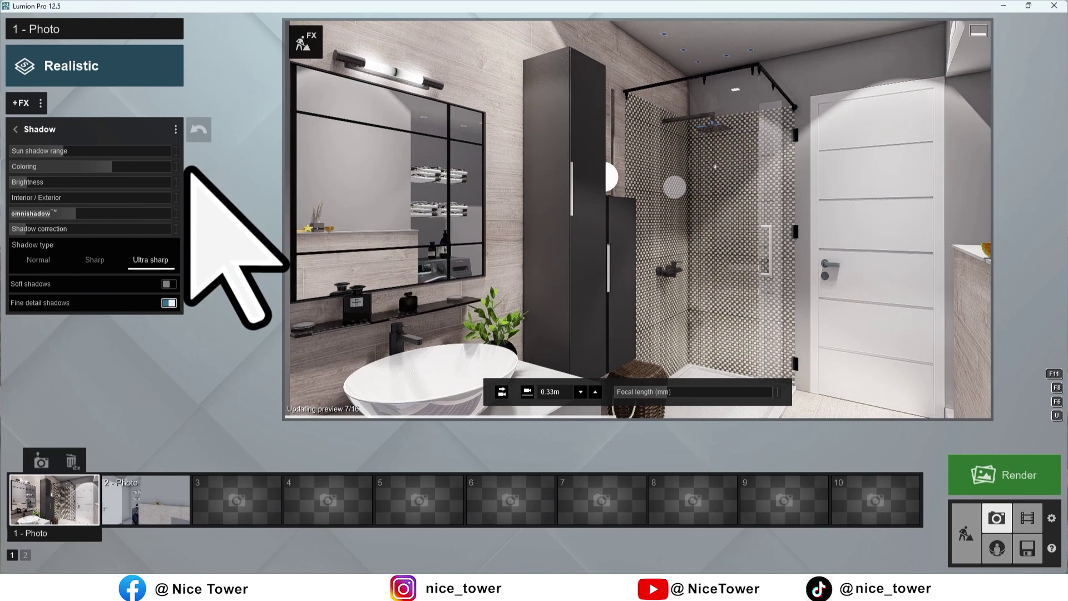
{"action": "left_click", "coordinate": [105, 166]}
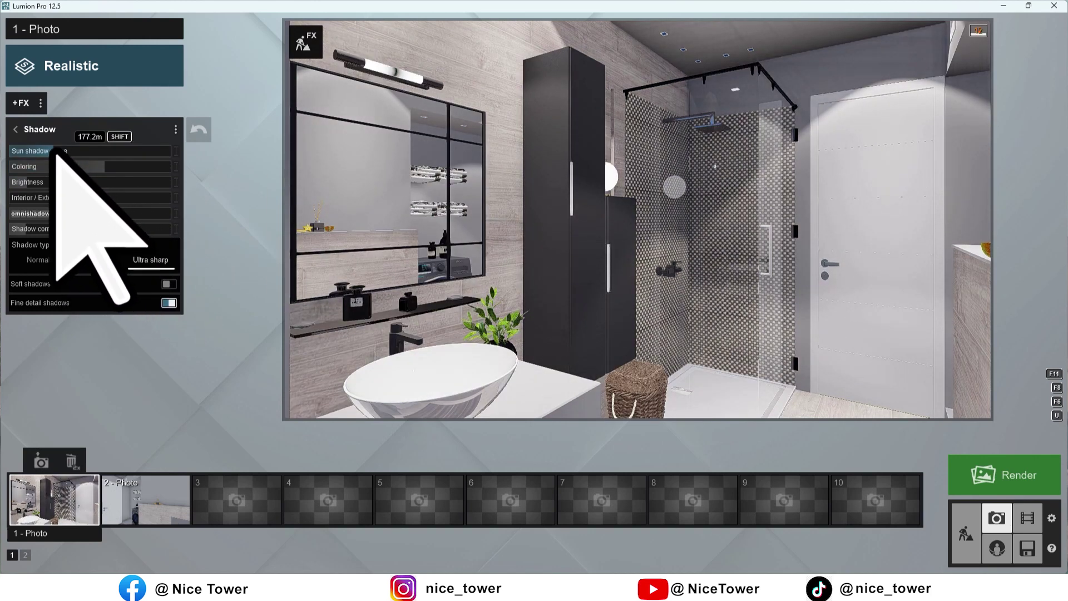
- Raise Precipitation Block bias to 0.5, increase its phase, then return to scene editing
{"action": "left_click", "coordinate": [16, 129]}
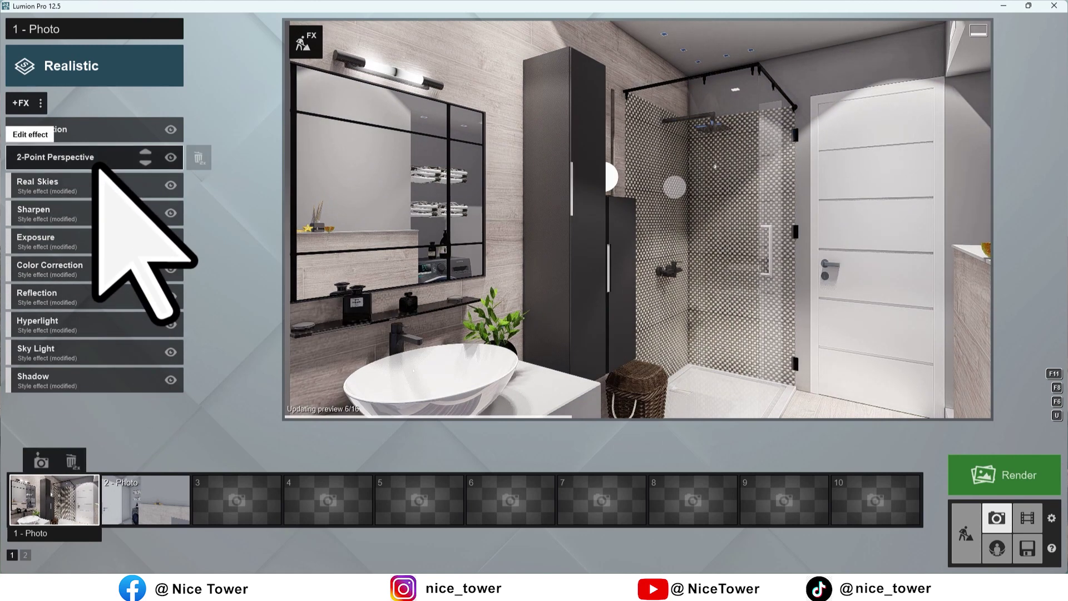
{"action": "left_click", "coordinate": [50, 157]}
{"action": "left_click", "coordinate": [15, 133]}
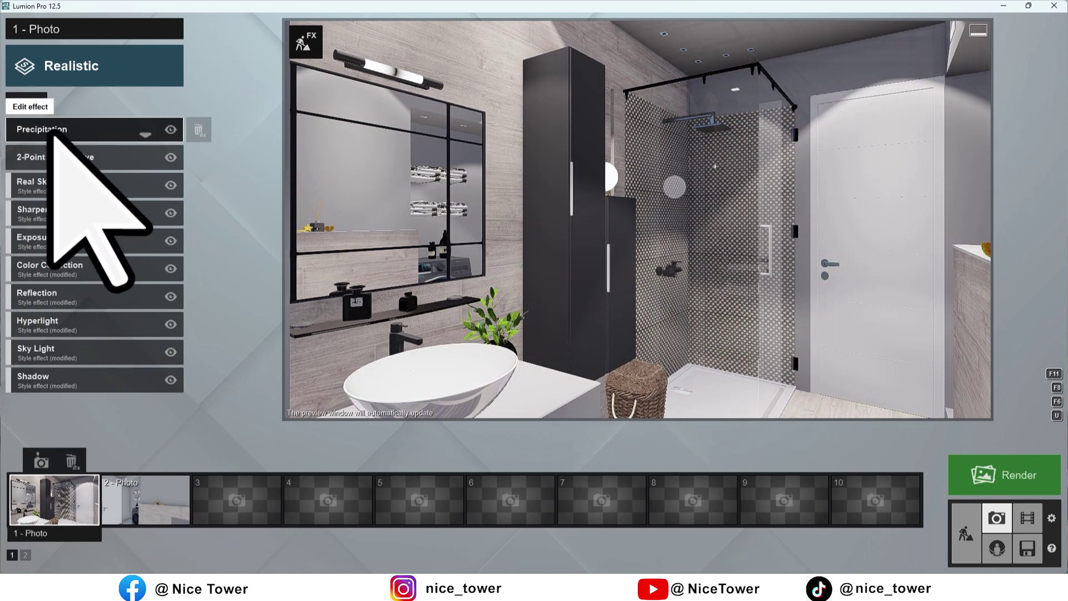
{"action": "left_click", "coordinate": [33, 135]}
{"action": "left_click_drag", "start_coordinate": [72, 275], "coordinate": [124, 275]}
{"action": "left_click_drag", "start_coordinate": [54, 166], "coordinate": [74, 166]}
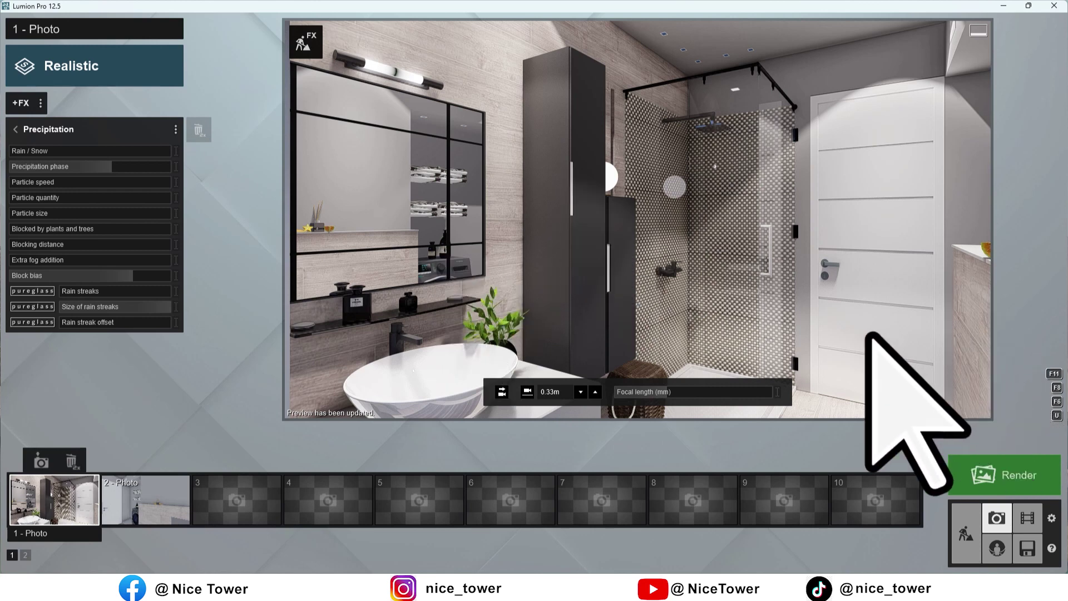
{"action": "left_click", "coordinate": [962, 531]}
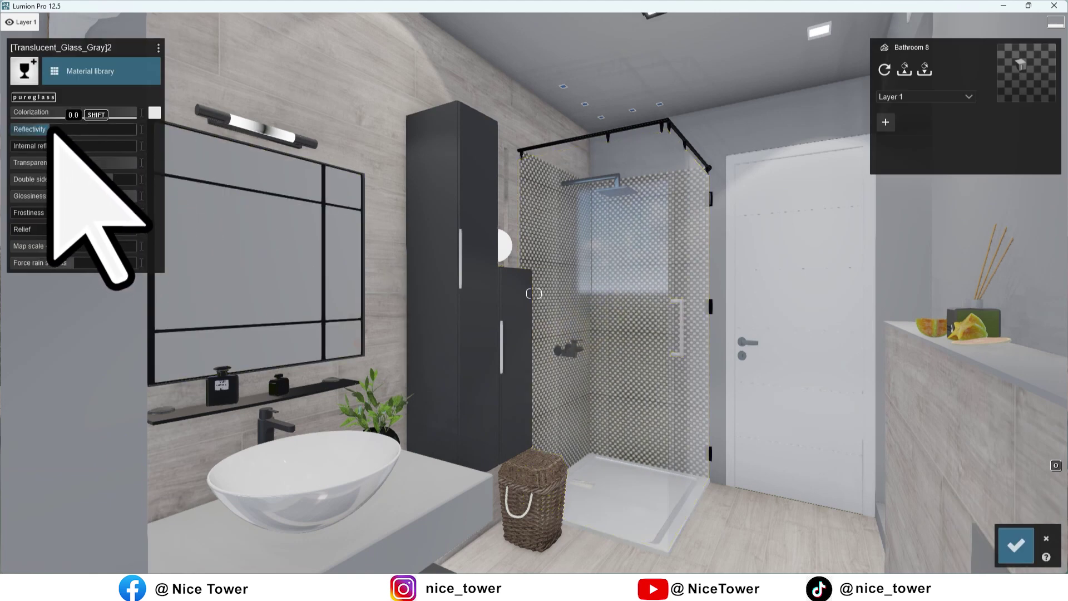
- Raise shower glass reflectivity to 0.1, restore Photo 1's view, and open its render options
{"action": "left_click_drag", "start_coordinate": [52, 128], "coordinate": [62, 131]}
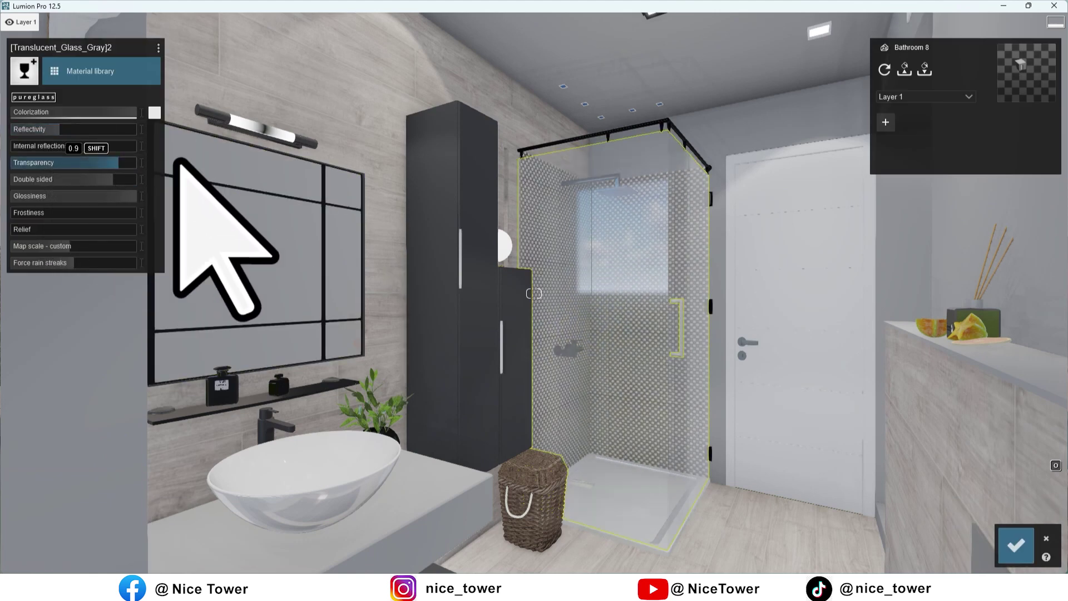
{"action": "left_click", "coordinate": [1016, 544]}
{"action": "left_click", "coordinate": [987, 510]}
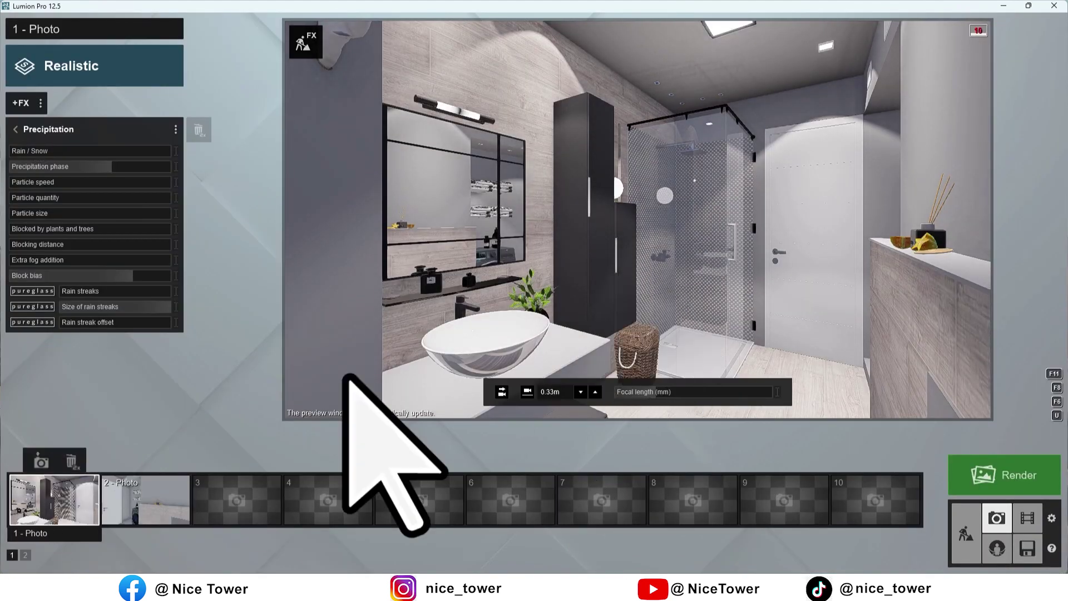
{"action": "left_click", "coordinate": [54, 498]}
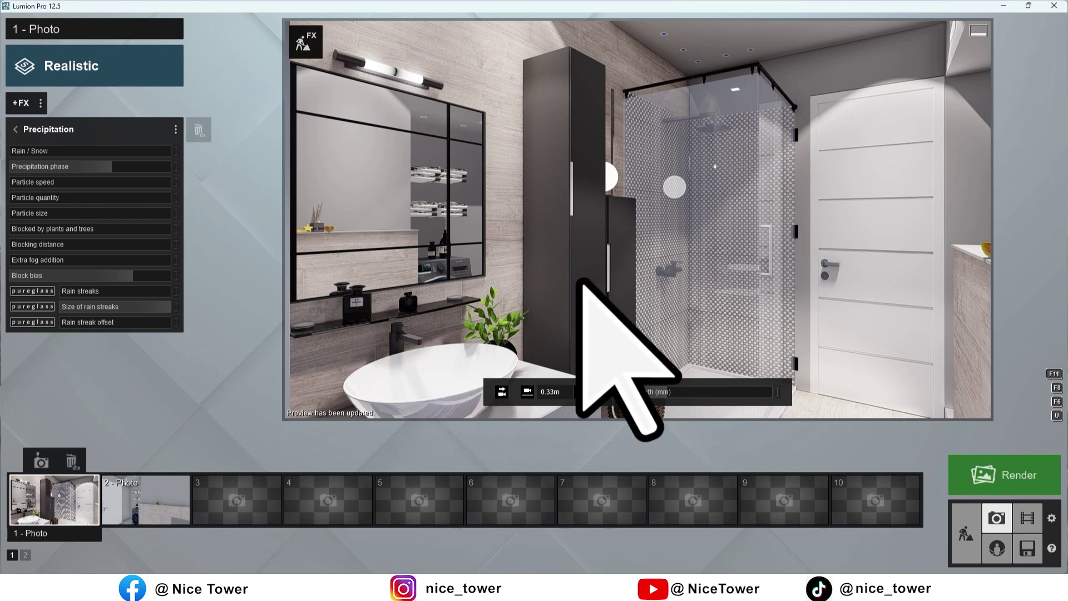
{"action": "left_click", "coordinate": [1008, 479]}
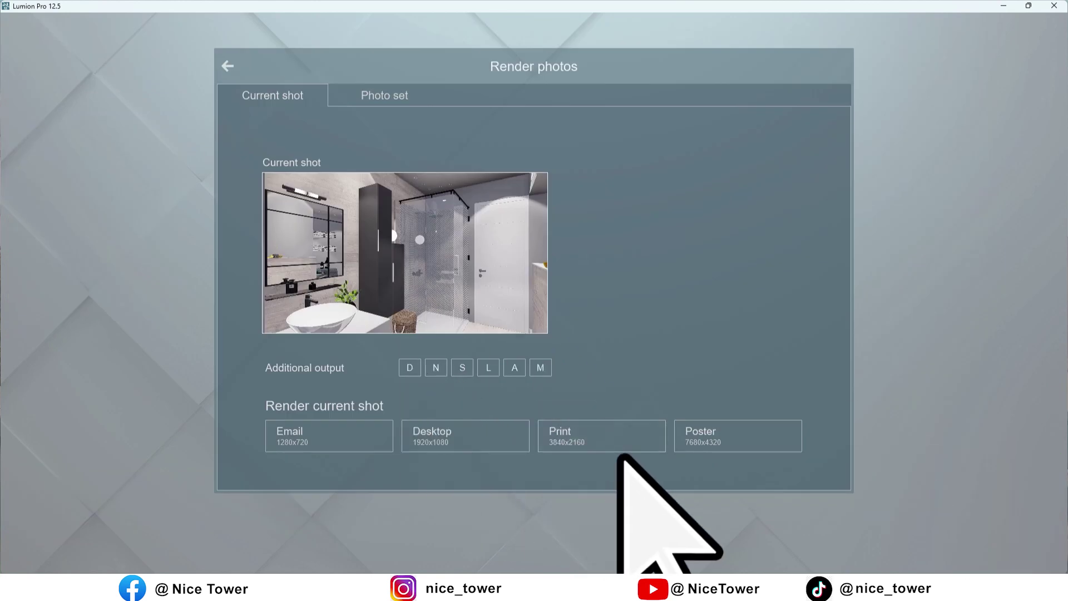
- Render Photo 1 at print size 3840x2160 and save the JPEG as 3
{"action": "left_click", "coordinate": [618, 444]}
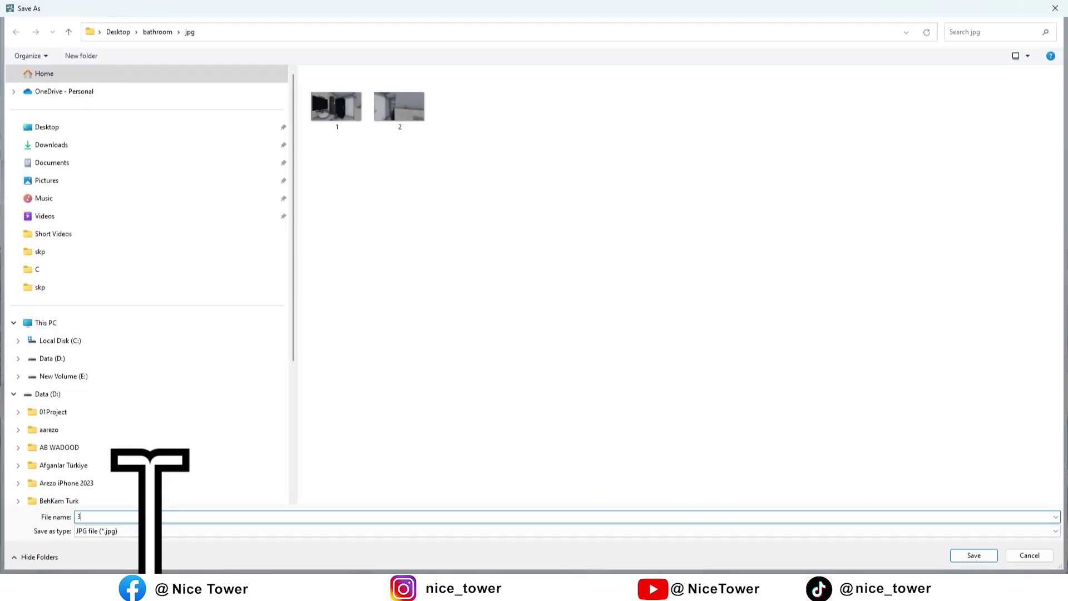
{"action": "key", "text": "Return"}
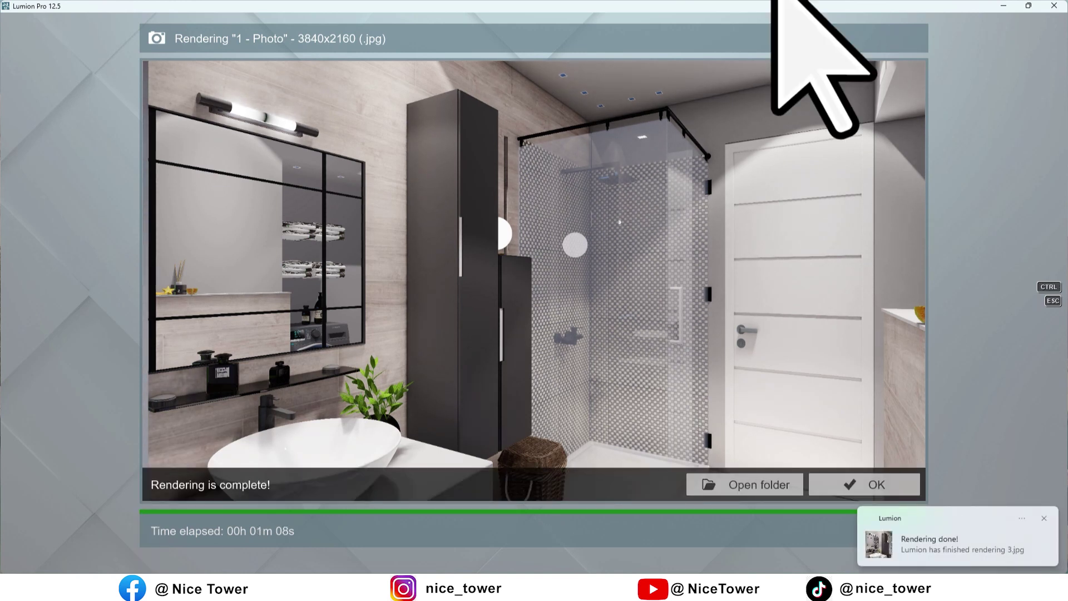
- Copy Photo 1's full effect stack onto Photo 2 and view its Shadow settings
{"action": "left_click", "coordinate": [756, 483]}
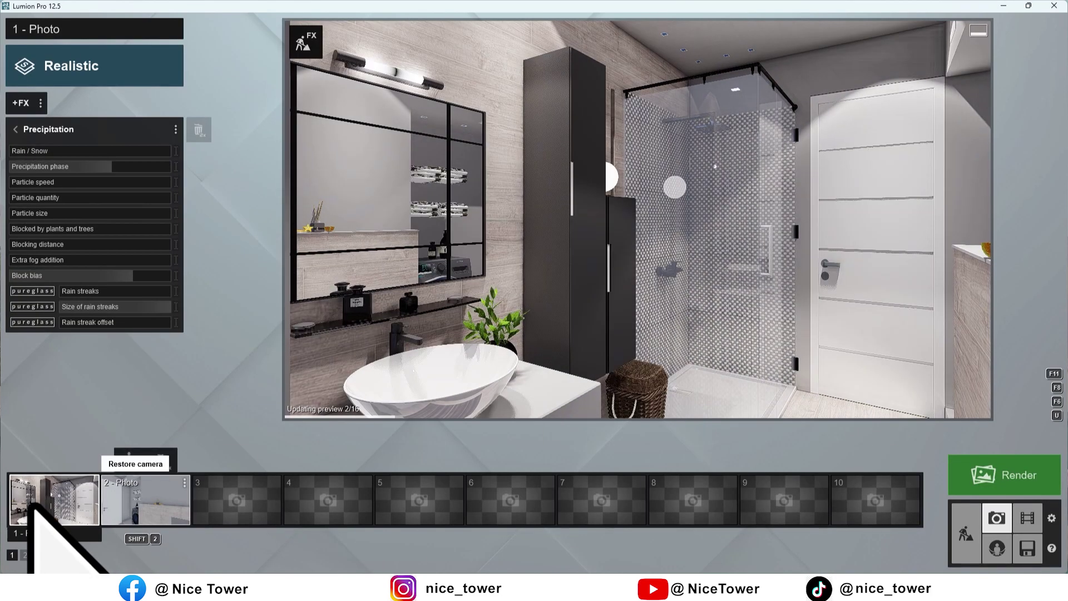
{"action": "left_click", "coordinate": [16, 129]}
{"action": "mouse_move", "coordinate": [20, 102]}
{"action": "left_click", "coordinate": [33, 103]}
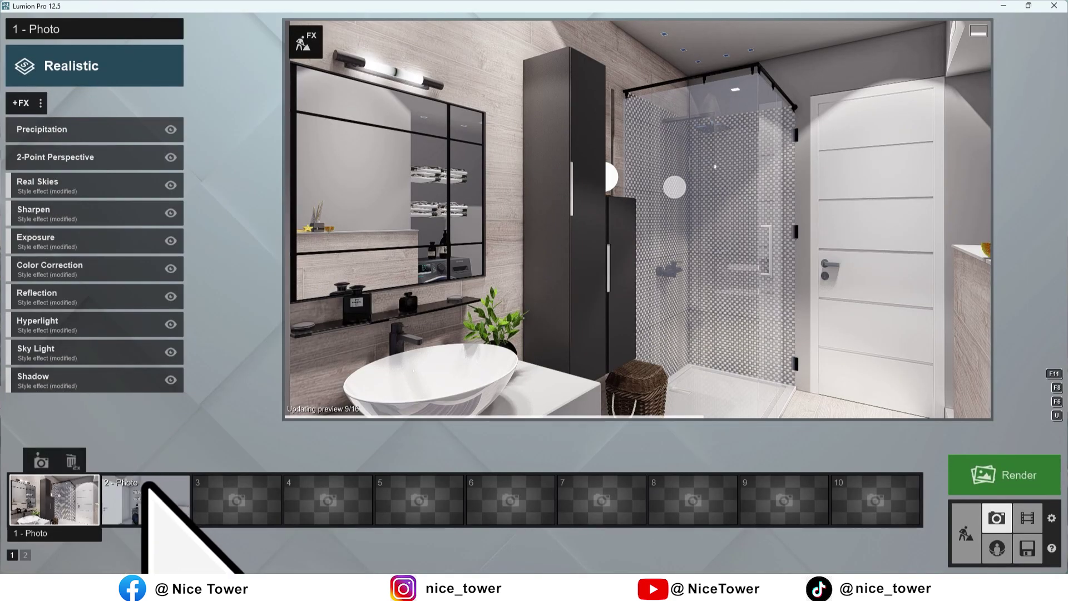
{"action": "left_click", "coordinate": [146, 489]}
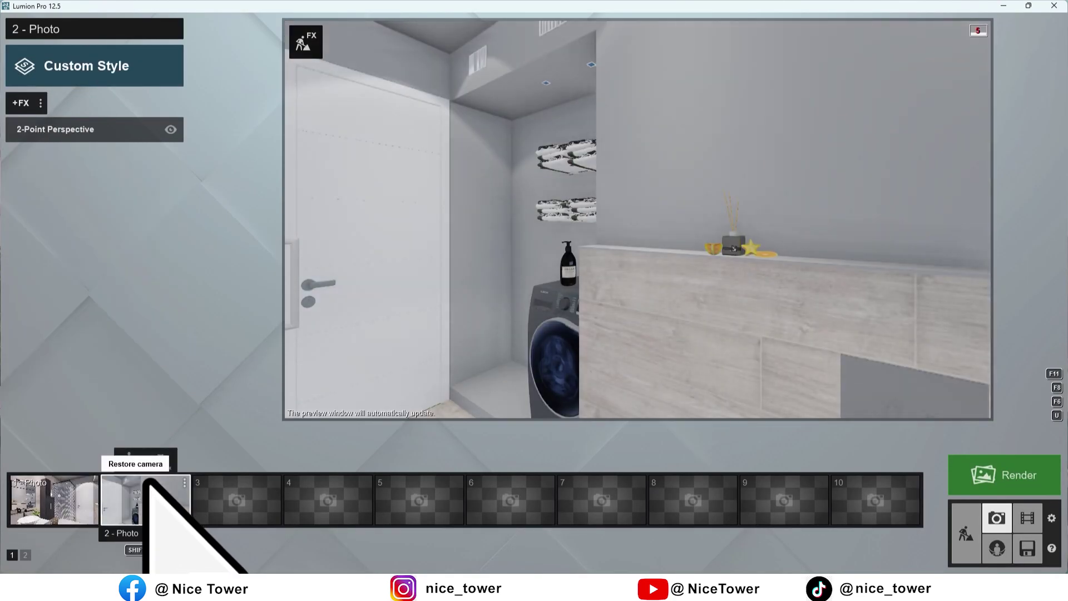
{"action": "left_click", "coordinate": [28, 103]}
{"action": "left_click", "coordinate": [77, 103]}
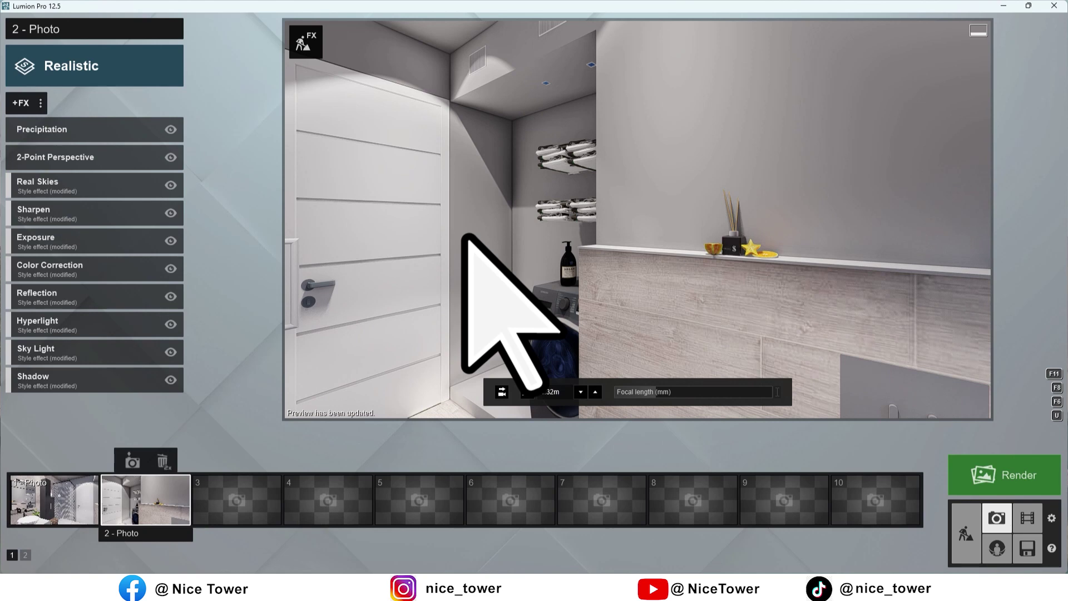
{"action": "left_click", "coordinate": [64, 378]}
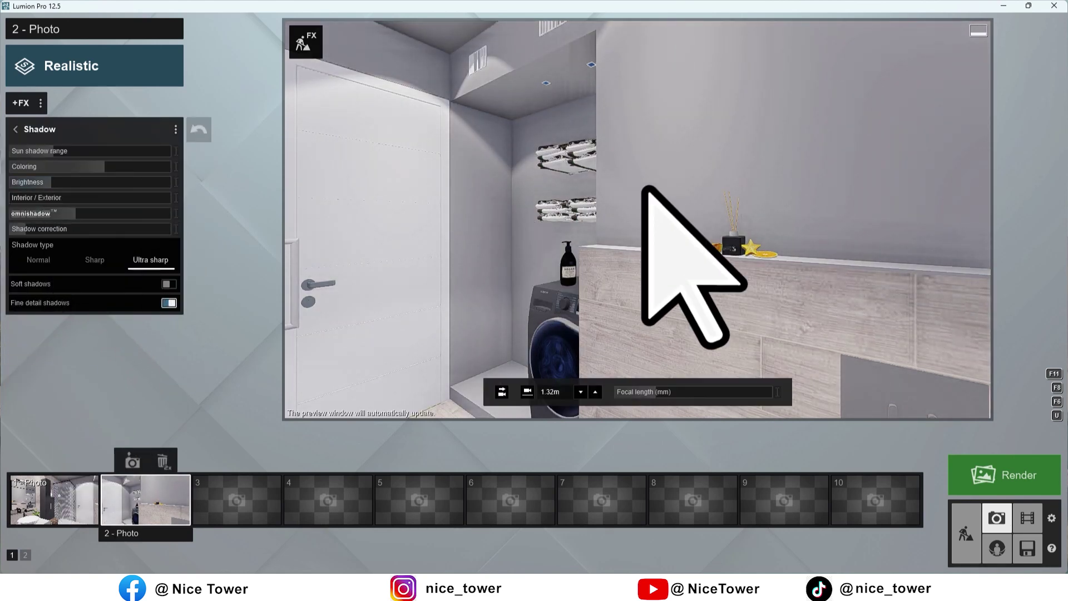
- Frame the shelf with the diffuser and fruit and save it as photo 3 with the Realistic effects
{"action": "key", "text": "d"}
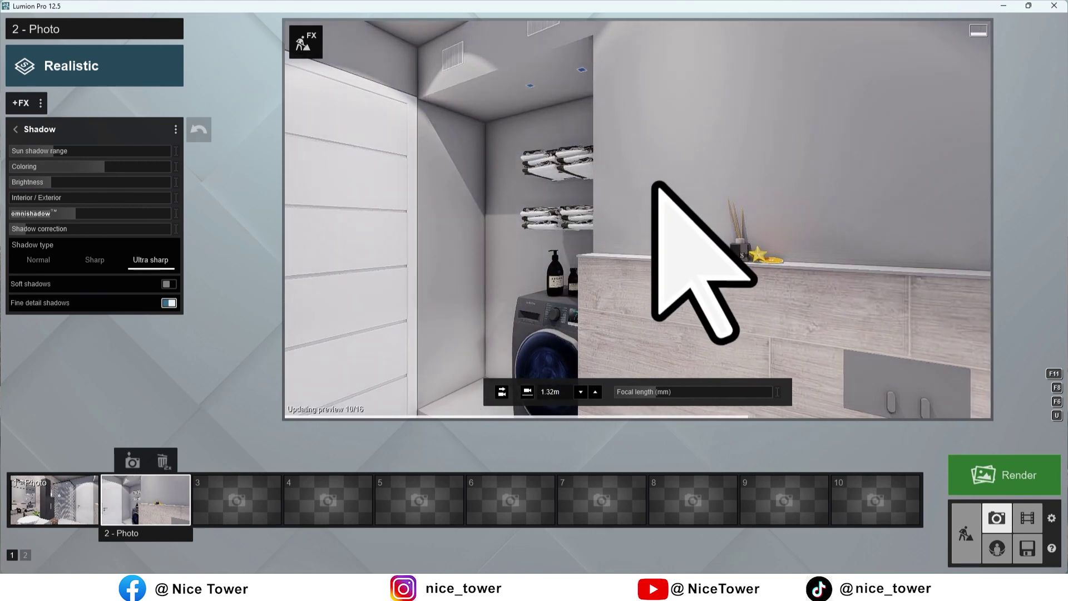
{"action": "right_click_drag", "start_coordinate": [638, 220], "coordinate": [638, 219]}
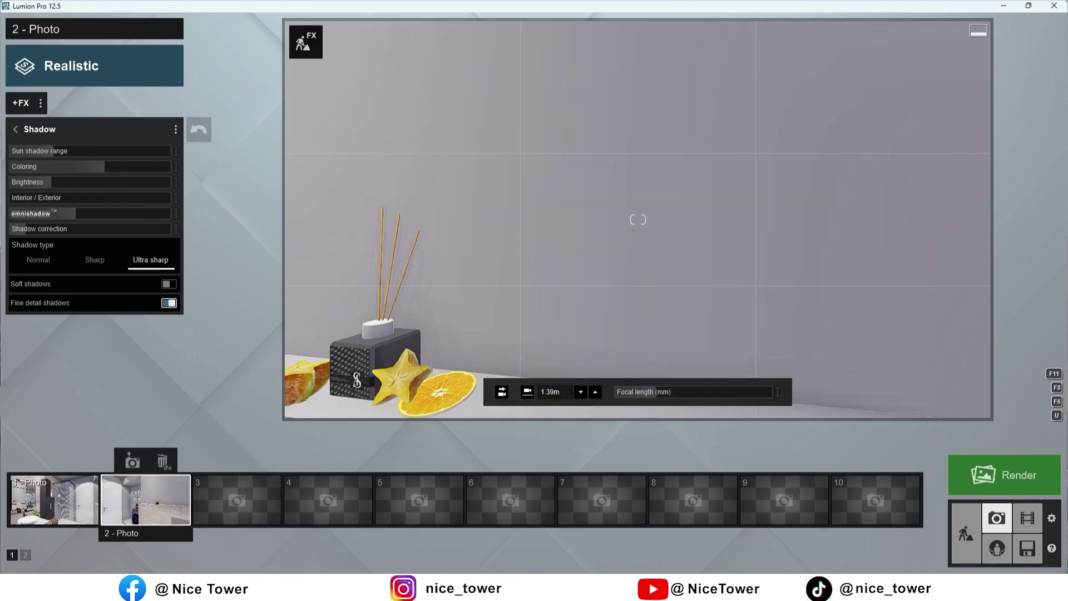
{"action": "key", "text": "s"}
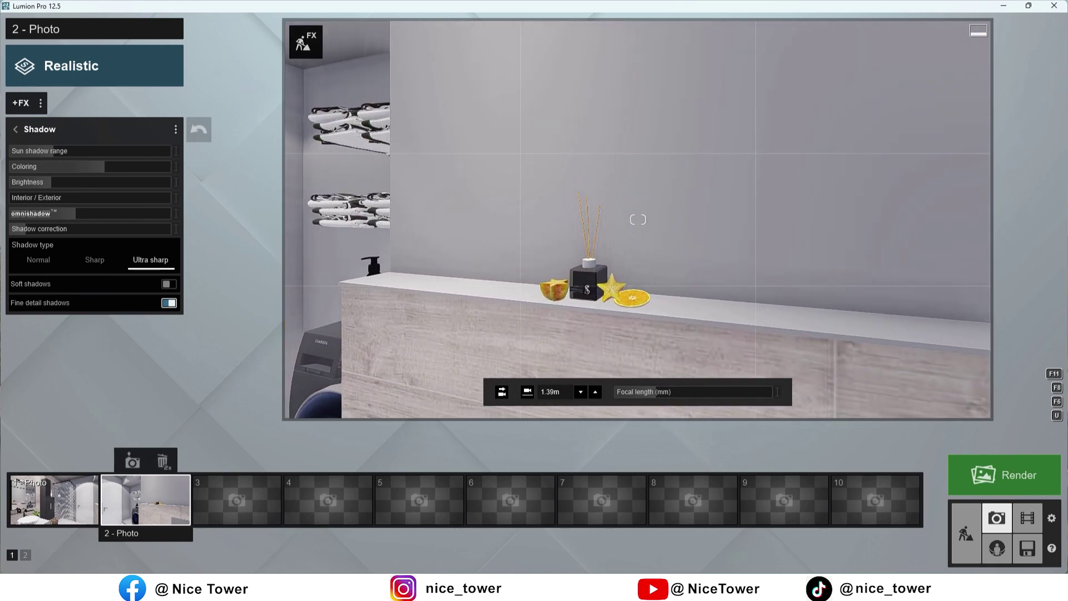
{"action": "left_click_drag", "start_coordinate": [675, 396], "coordinate": [646, 247]}
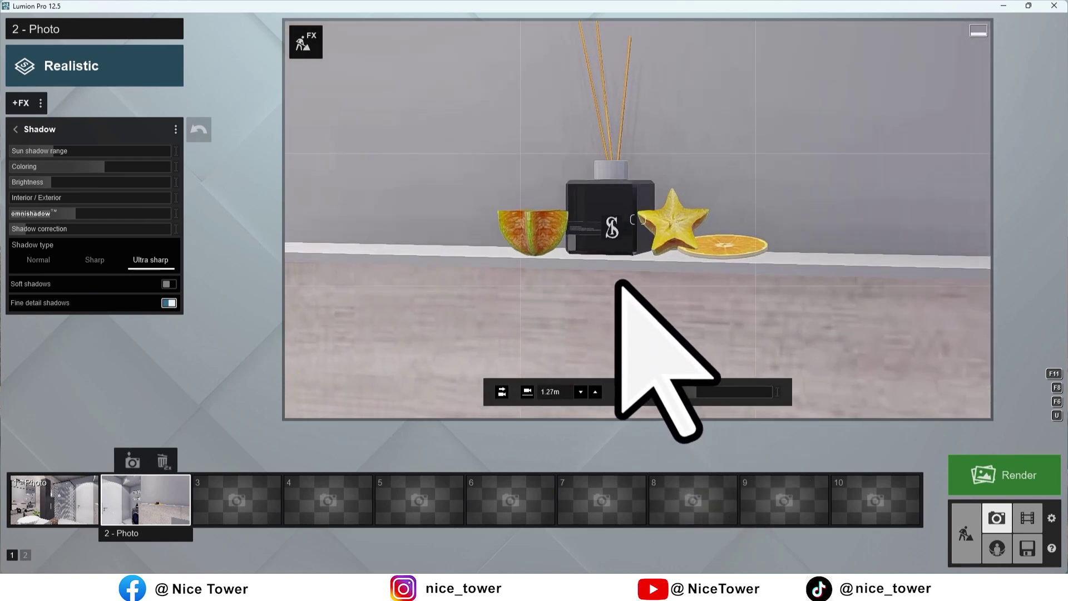
{"action": "right_click_drag", "start_coordinate": [619, 321], "coordinate": [620, 321]}
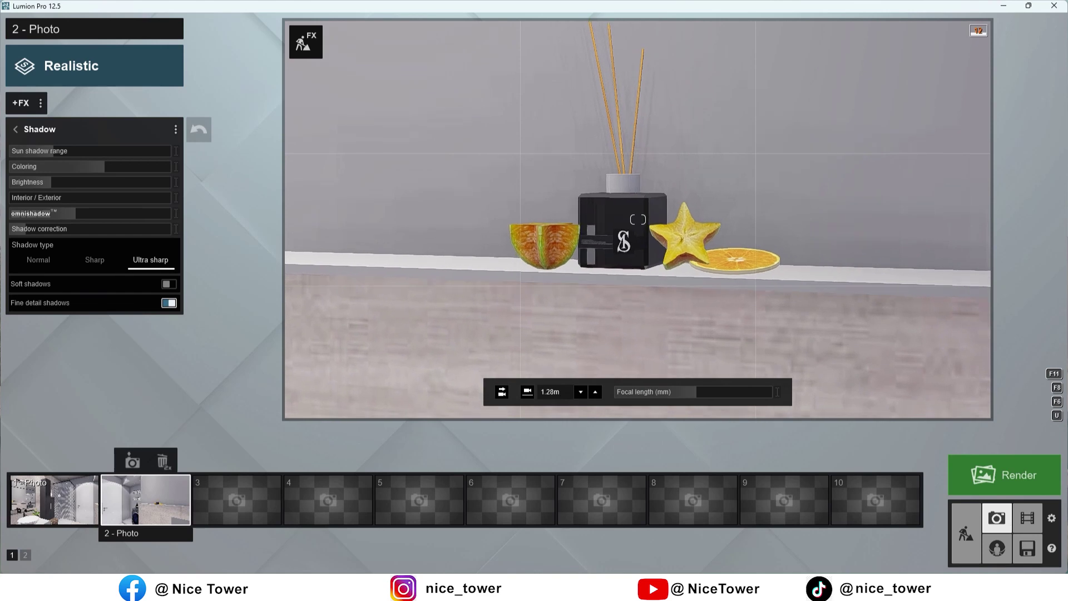
{"action": "right_click_drag", "start_coordinate": [638, 219], "coordinate": [638, 219]}
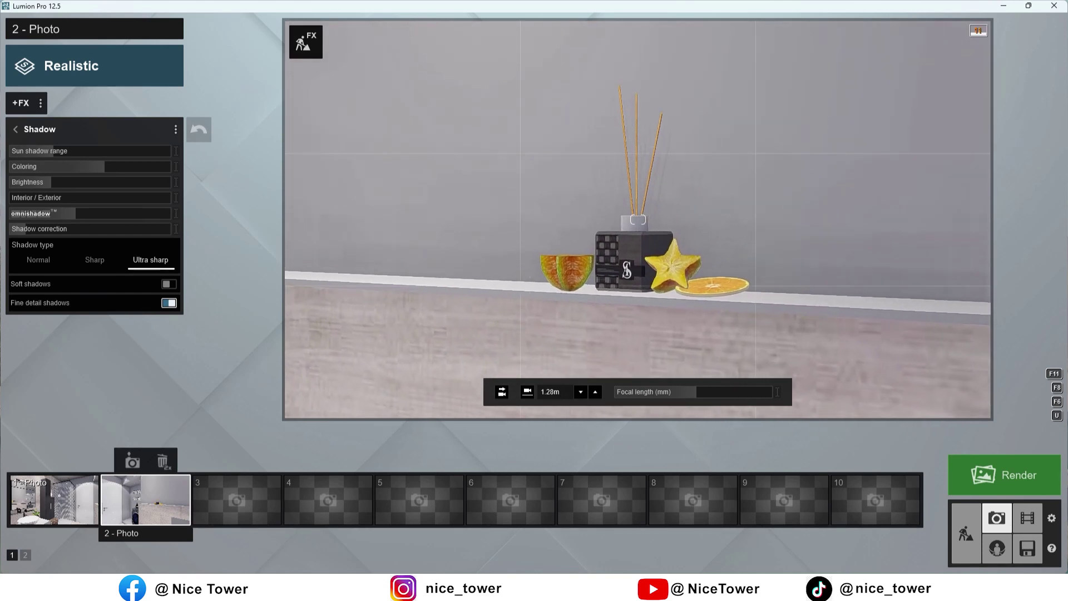
{"action": "left_click", "coordinate": [238, 489]}
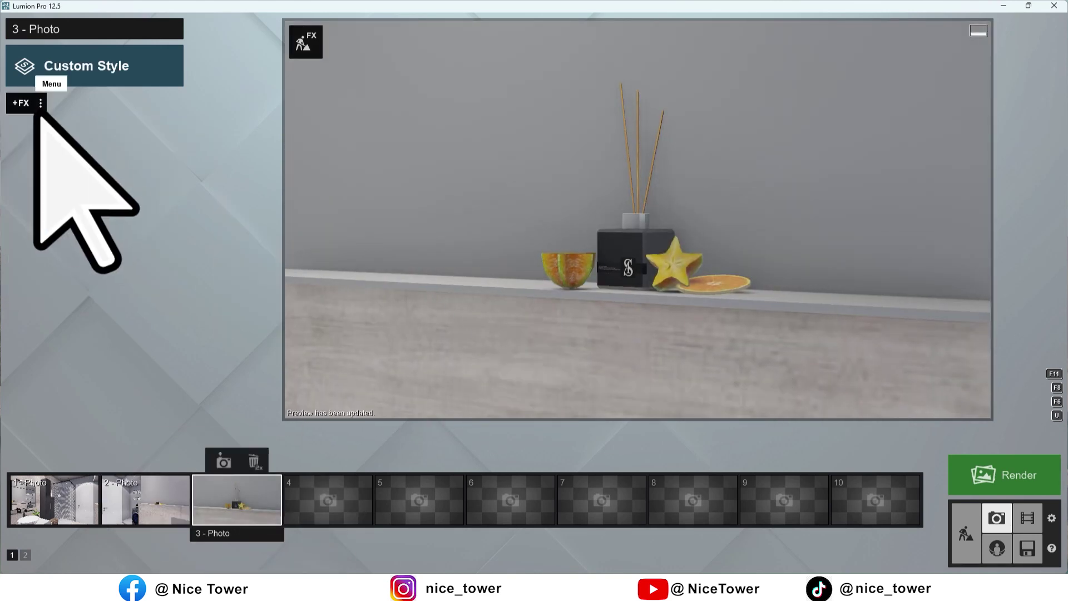
{"action": "left_click", "coordinate": [41, 104]}
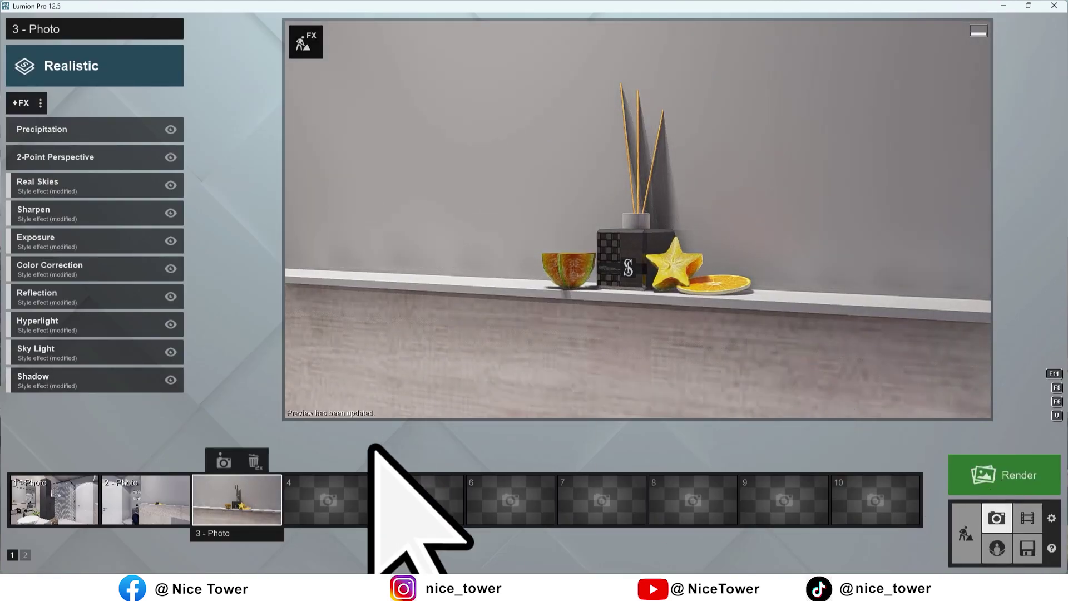
{"action": "left_click", "coordinate": [167, 490]}
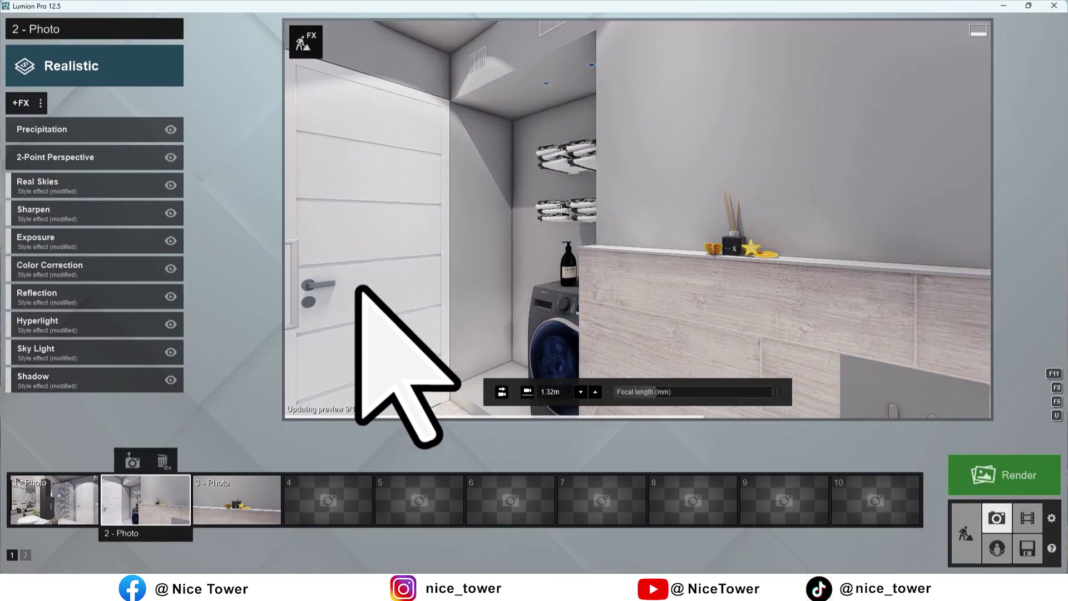
- Frame the sink, mirror and cabinet and save it as photo 4 with the Realistic effects
{"action": "right_click_drag", "start_coordinate": [777, 392], "coordinate": [638, 219]}
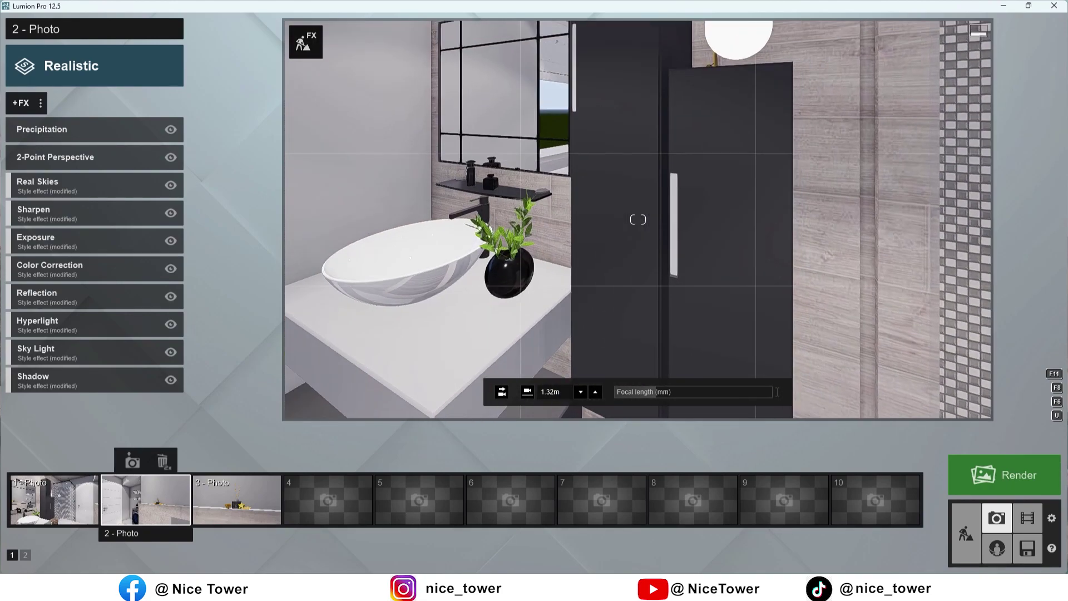
{"action": "right_click_drag", "start_coordinate": [638, 219], "coordinate": [638, 219]}
{"action": "scroll", "coordinate": [776, 391], "scroll_direction": "up", "scroll_amount": 2}
{"action": "scroll", "coordinate": [777, 392], "scroll_direction": "up", "scroll_amount": 3}
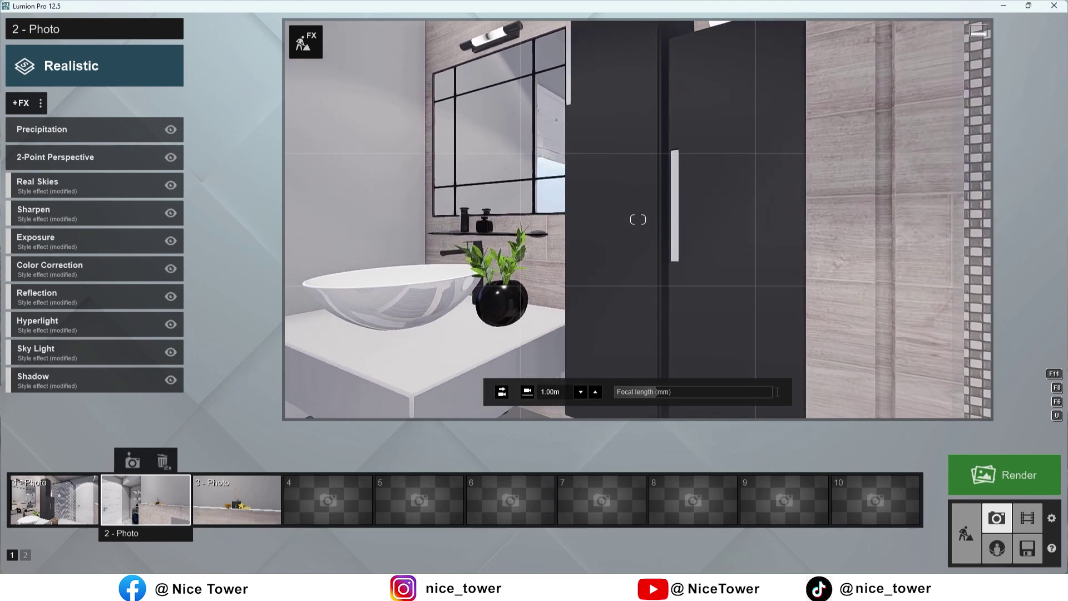
{"action": "right_click_drag", "start_coordinate": [638, 219], "coordinate": [638, 219]}
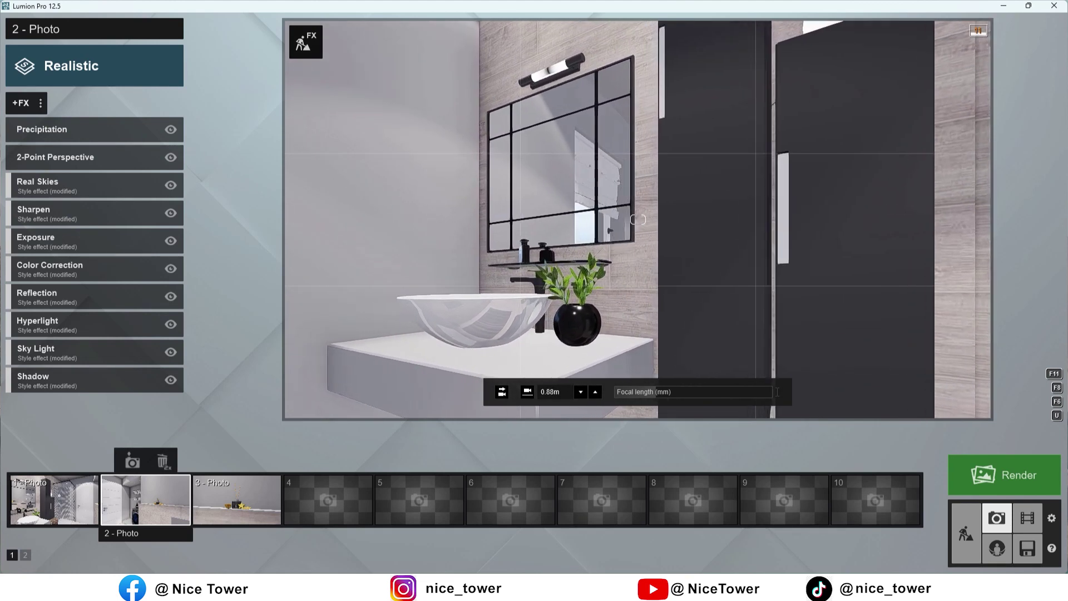
{"action": "middle_click_drag", "start_coordinate": [638, 220], "coordinate": [638, 219]}
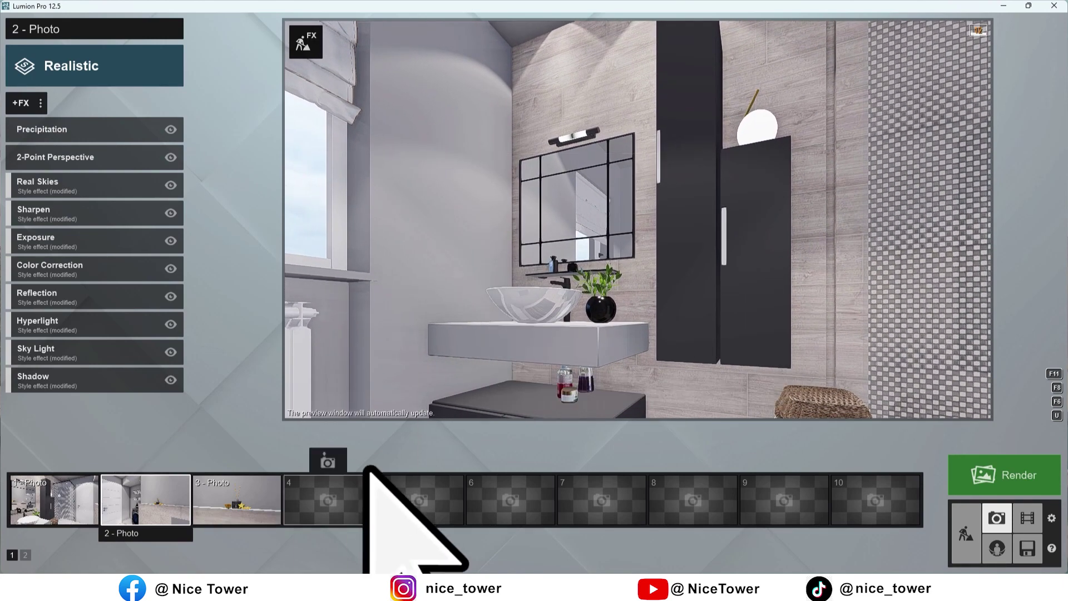
{"action": "left_click", "coordinate": [328, 500]}
{"action": "left_click", "coordinate": [40, 103]}
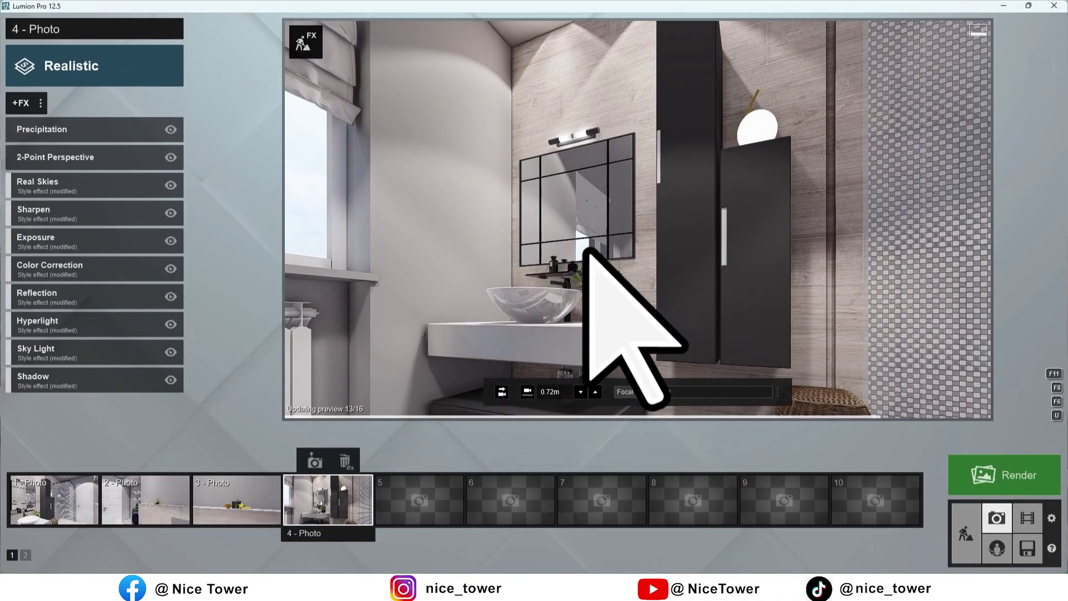
- Save a wider vanity-and-shower view as photo 5 with the Realistic effects, then return to Build mode
{"action": "middle_click_drag", "start_coordinate": [638, 219], "coordinate": [638, 219]}
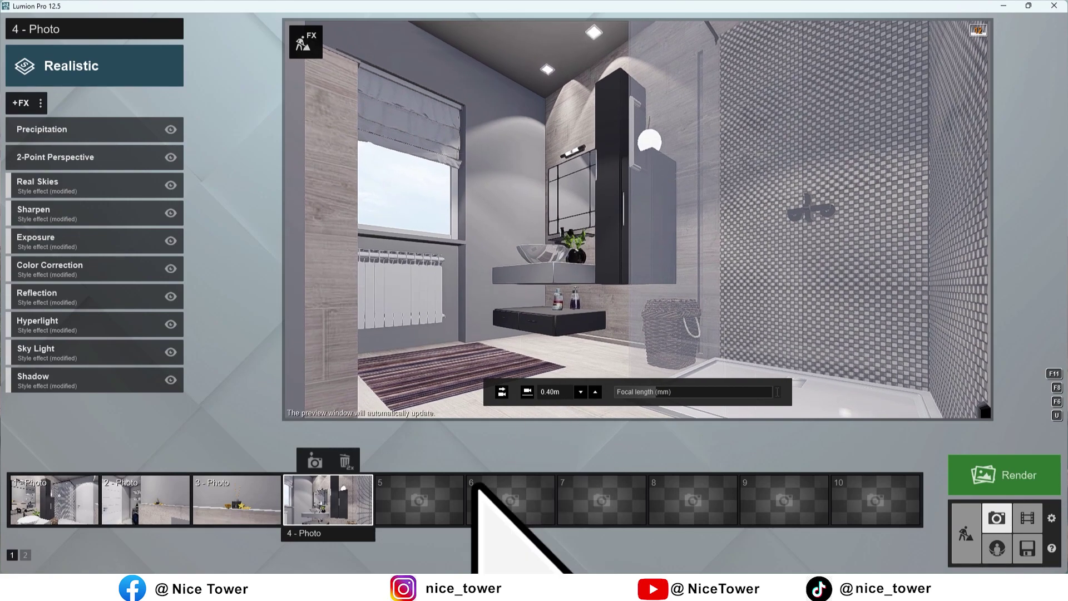
{"action": "left_click", "coordinate": [420, 499]}
{"action": "left_click", "coordinate": [405, 461]}
{"action": "left_click", "coordinate": [40, 102]}
{"action": "left_click", "coordinate": [100, 102]}
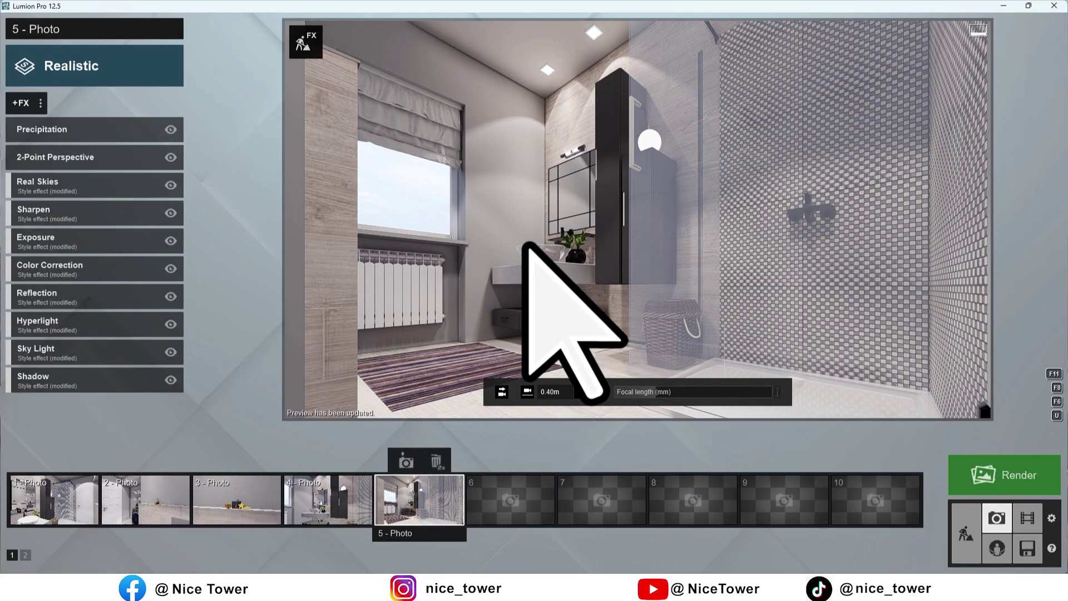
{"action": "left_click", "coordinate": [965, 533]}
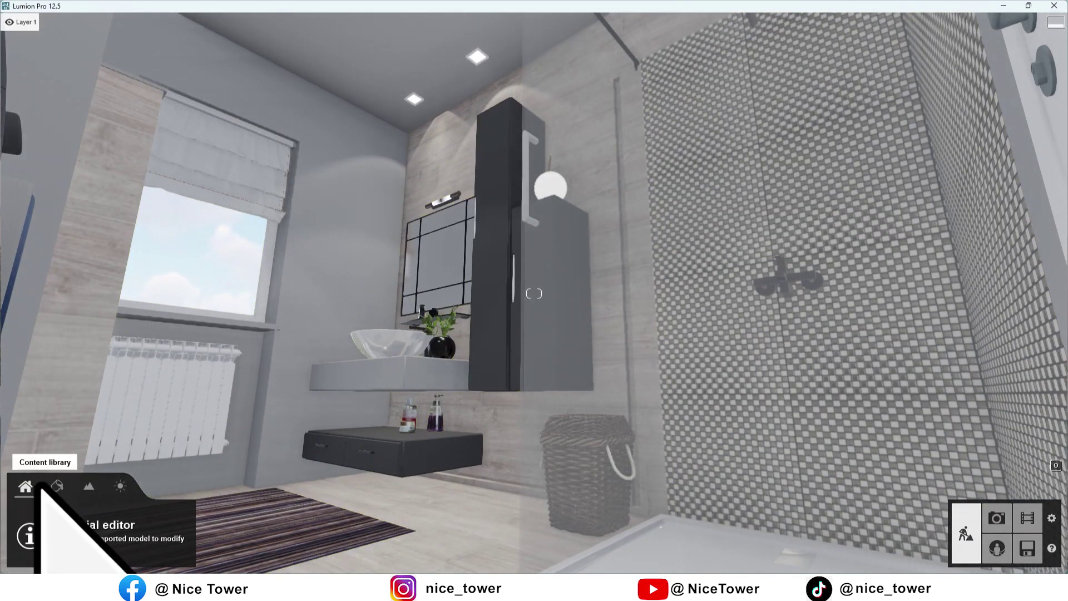
- Select a lamp from the Lights category and nudge it slightly left
{"action": "left_click", "coordinate": [23, 487]}
{"action": "left_click", "coordinate": [87, 547]}
{"action": "left_click", "coordinate": [424, 95]}
{"action": "left_click_drag", "start_coordinate": [417, 101], "coordinate": [405, 94]}
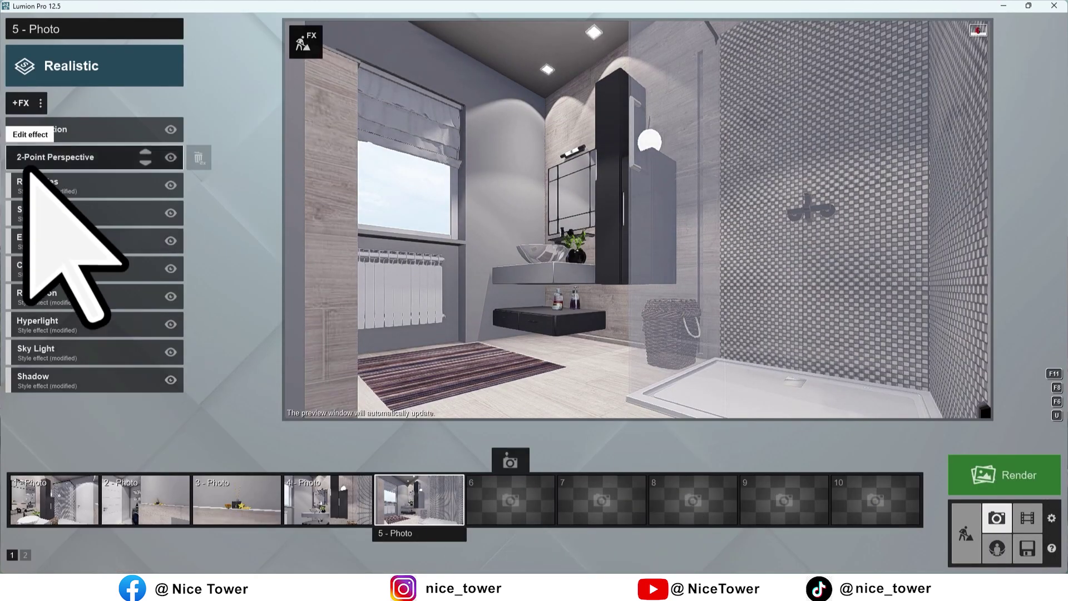
- Open Precipitation settings and reframe photo 5's camera closer toward the shower
{"action": "left_click", "coordinate": [25, 132]}
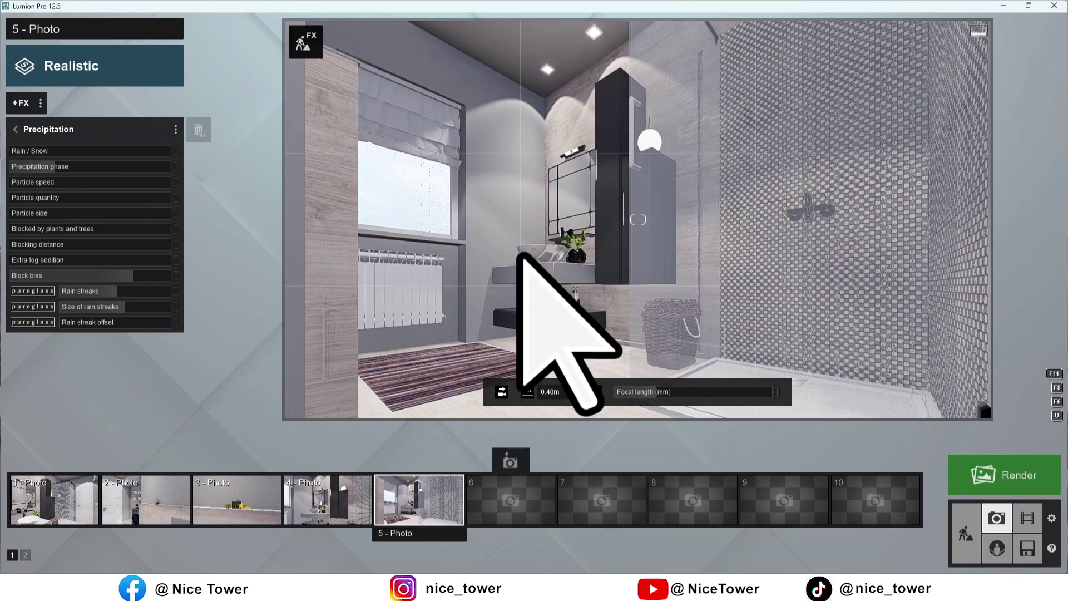
{"action": "right_click_drag", "start_coordinate": [523, 258], "coordinate": [550, 255]}
{"action": "mouse_move", "coordinate": [638, 220]}
{"action": "right_mouse_down"}
{"action": "mouse_move", "coordinate": [645, 211]}
{"action": "mouse_move", "coordinate": [638, 220]}
{"action": "right_mouse_up"}
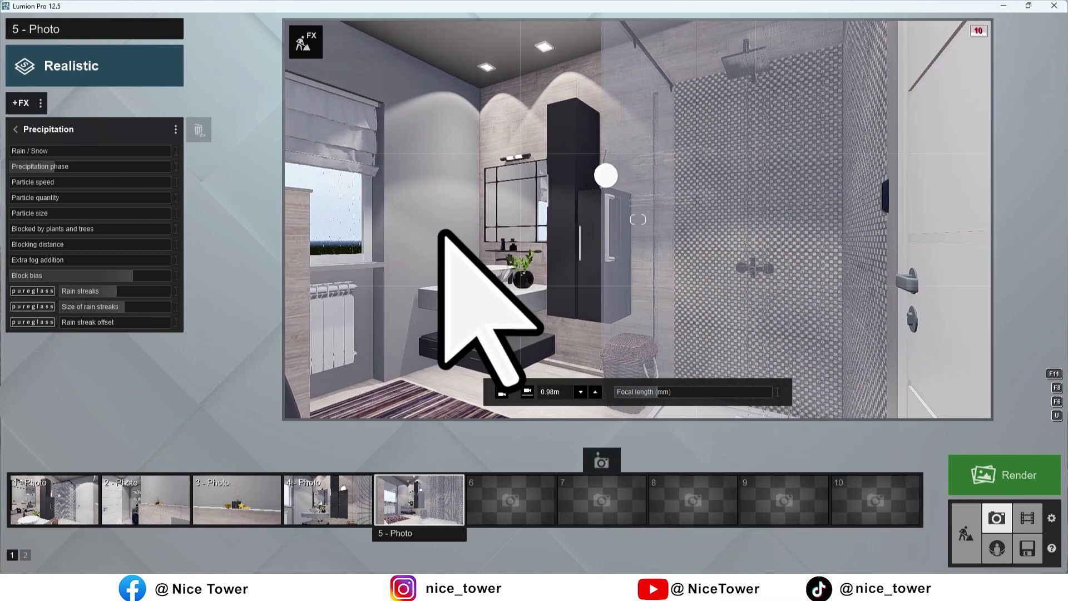
{"action": "right_click_drag", "start_coordinate": [439, 230], "coordinate": [422, 229]}
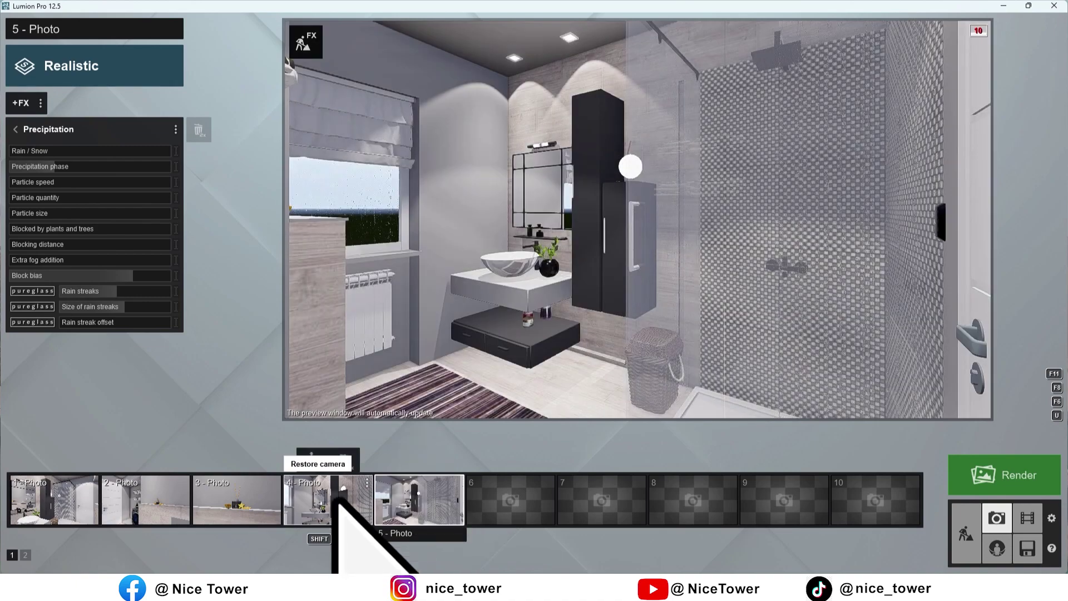
- Save a higher view looking down on the sink into photo 4, then adjust the framing
{"action": "left_click", "coordinate": [337, 497]}
{"action": "key", "text": "q"}
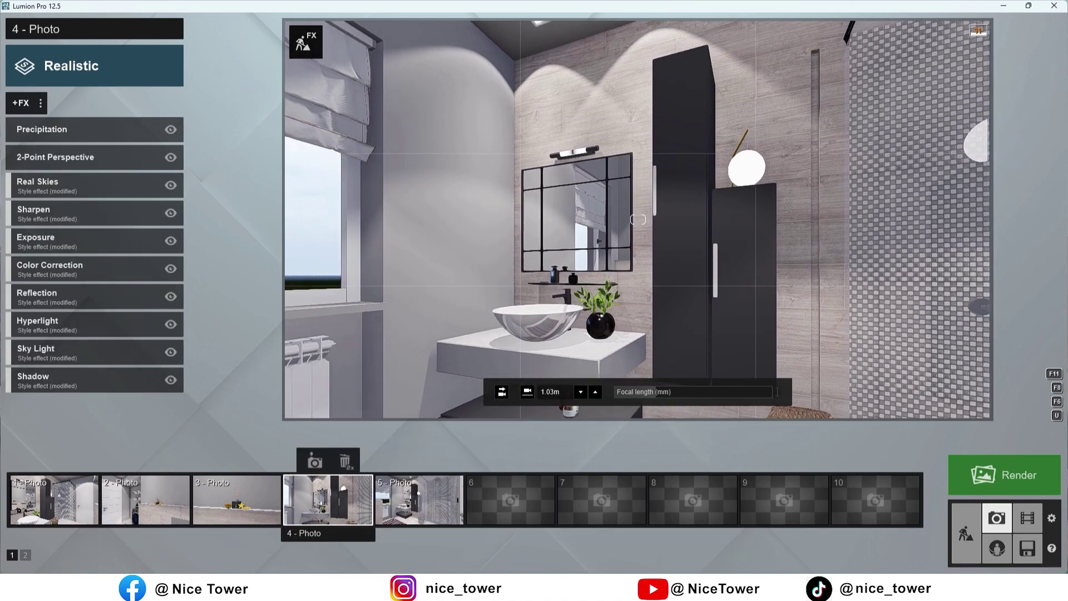
{"action": "left_click", "coordinate": [314, 462]}
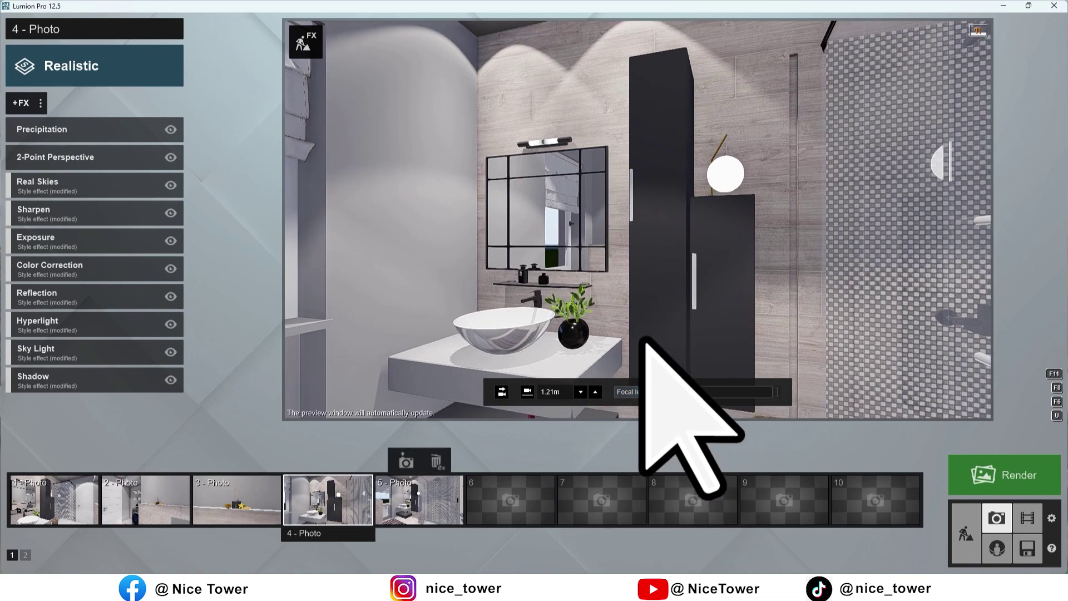
{"action": "key", "text": "s"}
{"action": "key", "text": "s"}
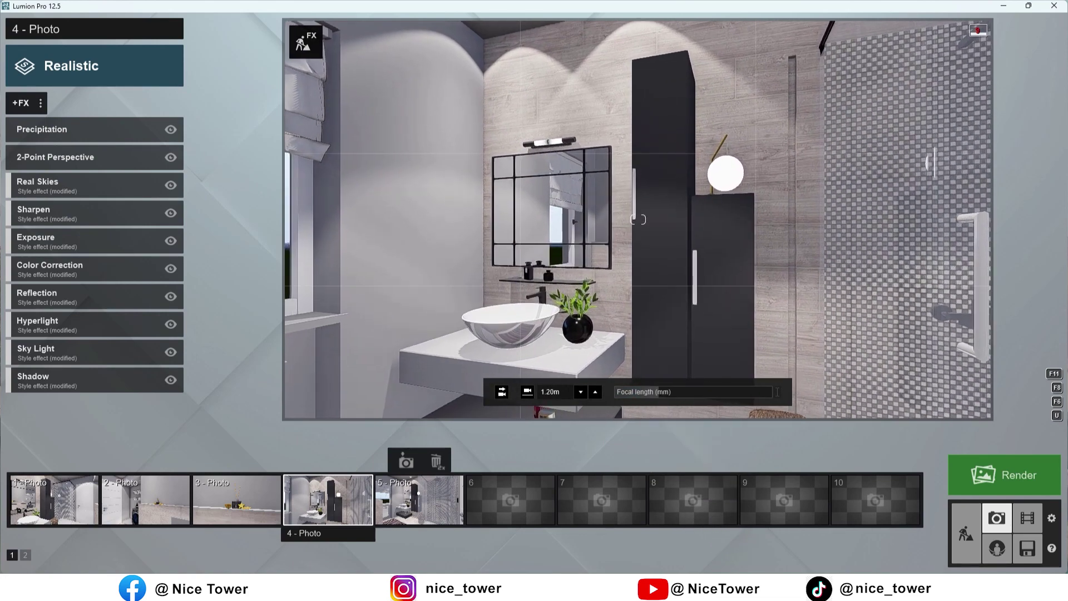
{"action": "right_click_drag", "start_coordinate": [645, 339], "coordinate": [646, 367]}
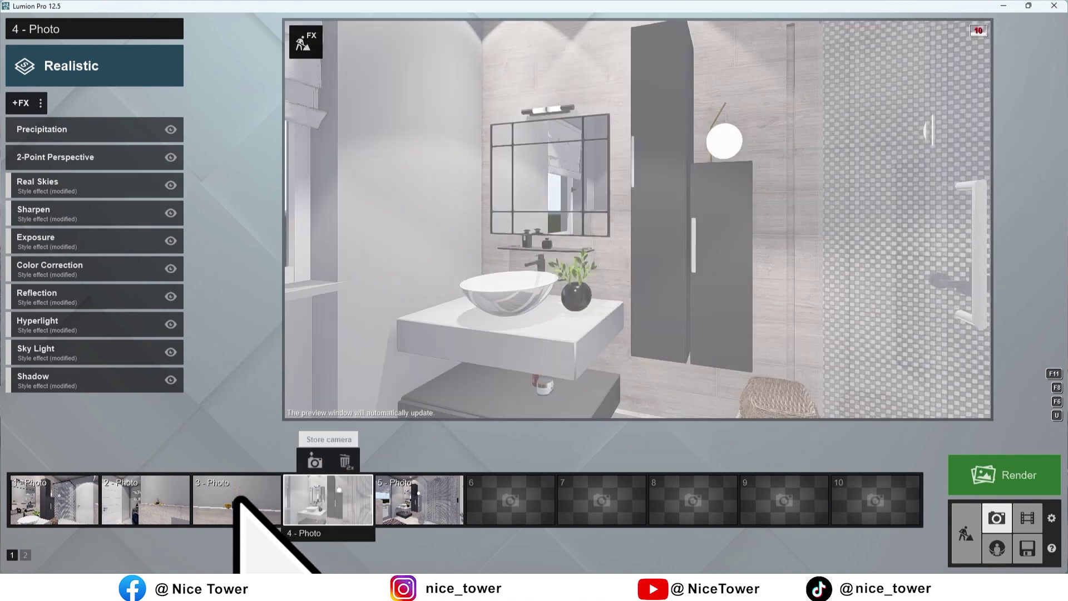
- Save a closer laundry-corner view into photo 2 and return to photo 1
{"action": "left_click", "coordinate": [234, 497]}
{"action": "left_click", "coordinate": [134, 496]}
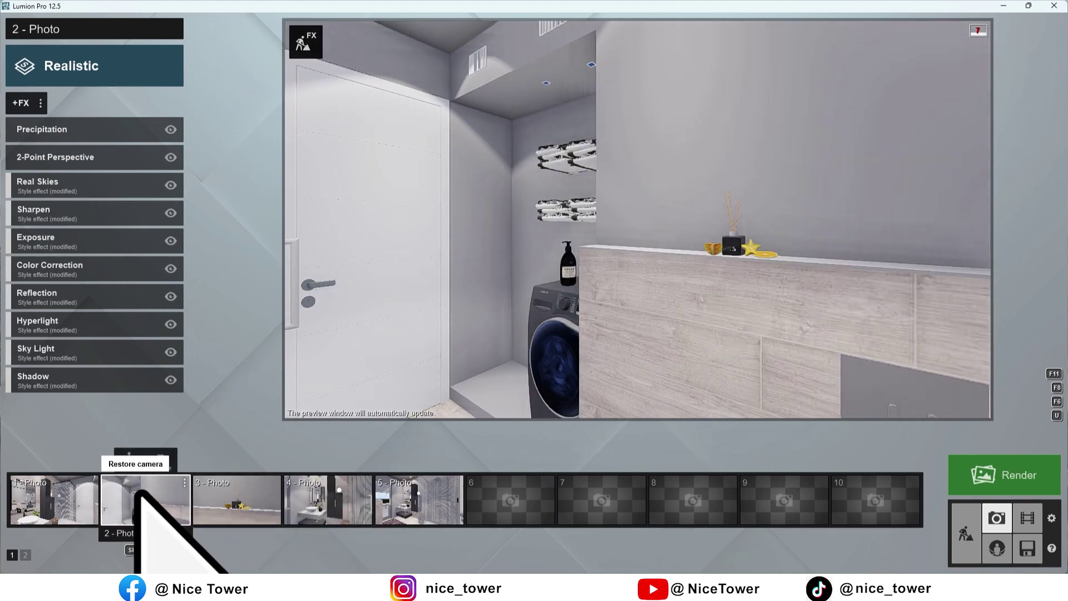
{"action": "scroll", "coordinate": [464, 309], "scroll_direction": "up", "scroll_amount": 3}
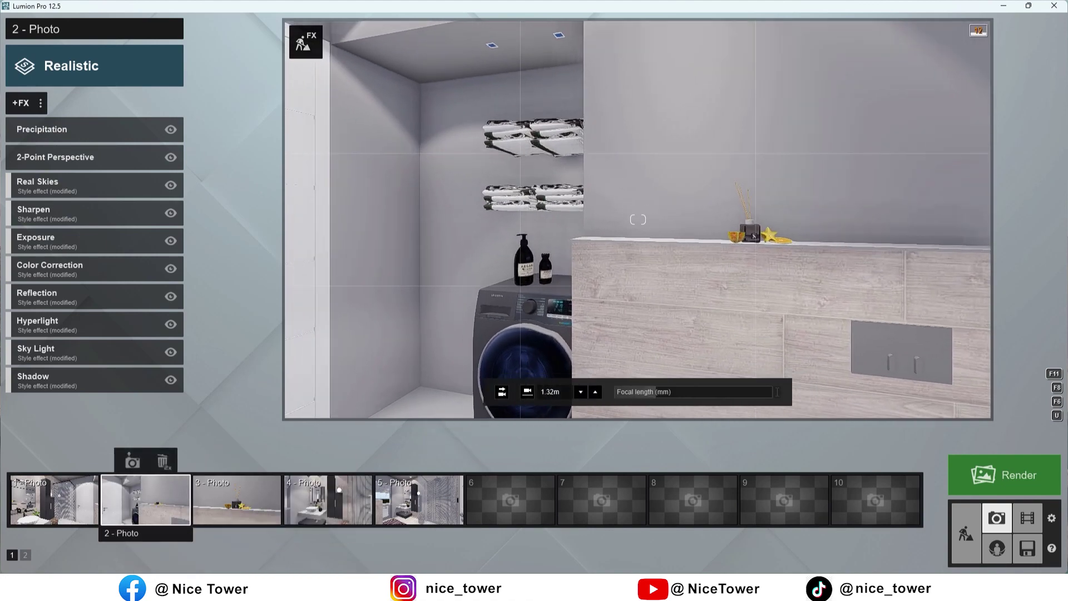
{"action": "scroll", "coordinate": [465, 309], "scroll_direction": "up", "scroll_amount": 2}
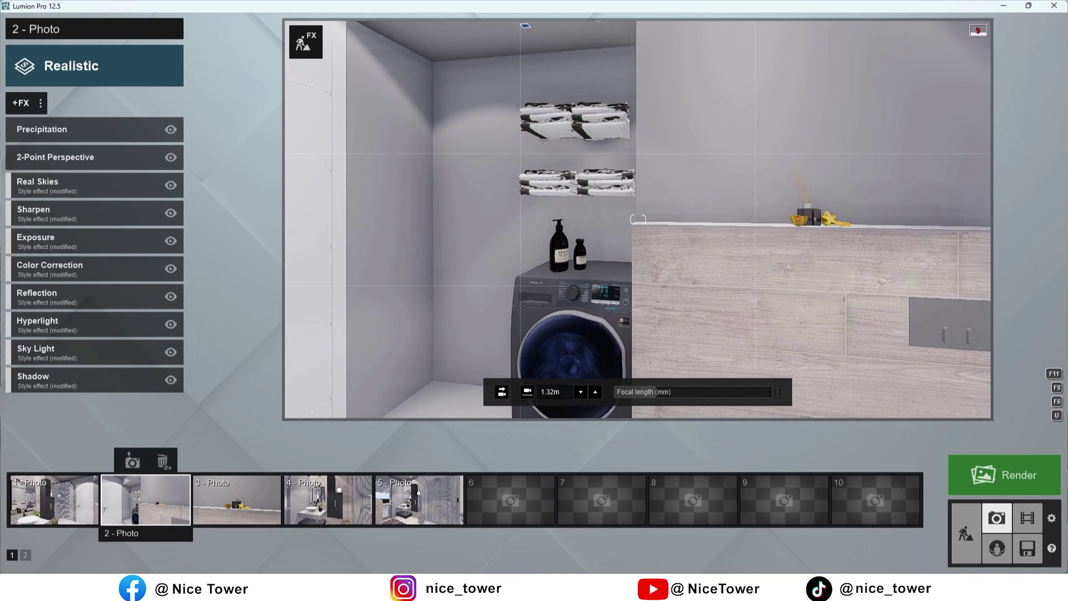
{"action": "left_click", "coordinate": [132, 461]}
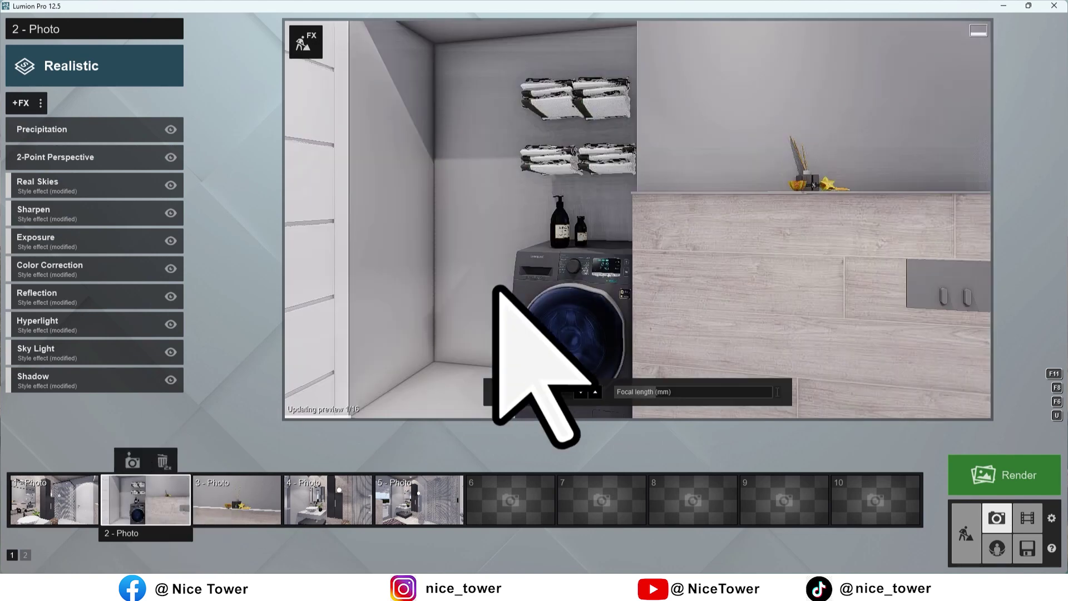
{"action": "left_click", "coordinate": [54, 499]}
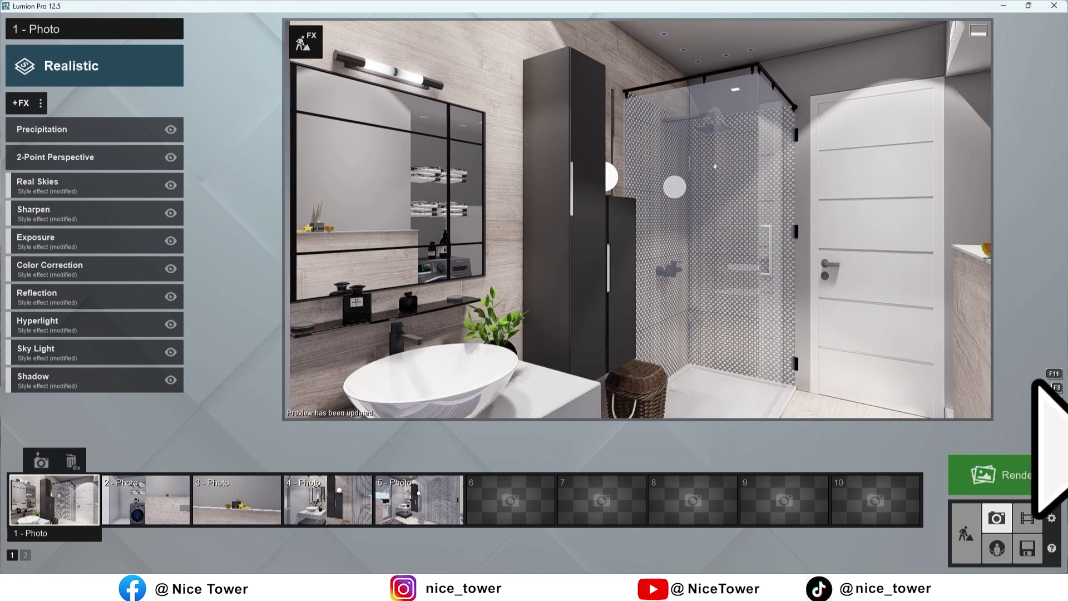
- Batch-render all five photos at Print resolution (3840x2160), then return to the scene editor
{"action": "left_click", "coordinate": [1008, 475]}
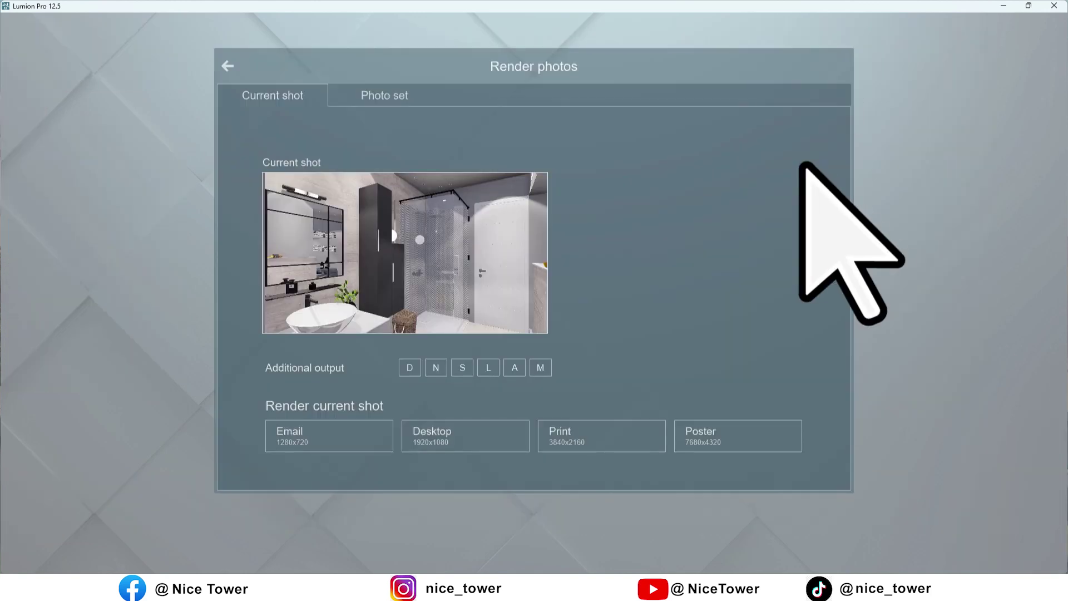
{"action": "left_click", "coordinate": [384, 96]}
{"action": "left_click", "coordinate": [583, 445]}
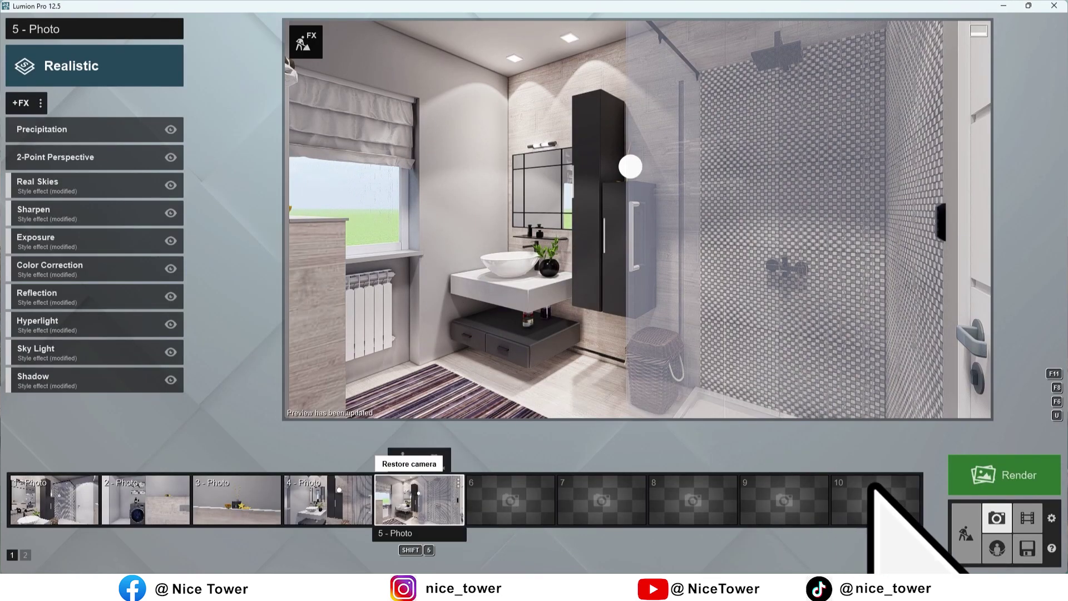
{"action": "left_click", "coordinate": [965, 534]}
- Plant a BalsamFir-S1 RT tree beside the building and check it in the fifth photo
{"action": "right_click_drag", "start_coordinate": [197, 295], "coordinate": [233, 289]}
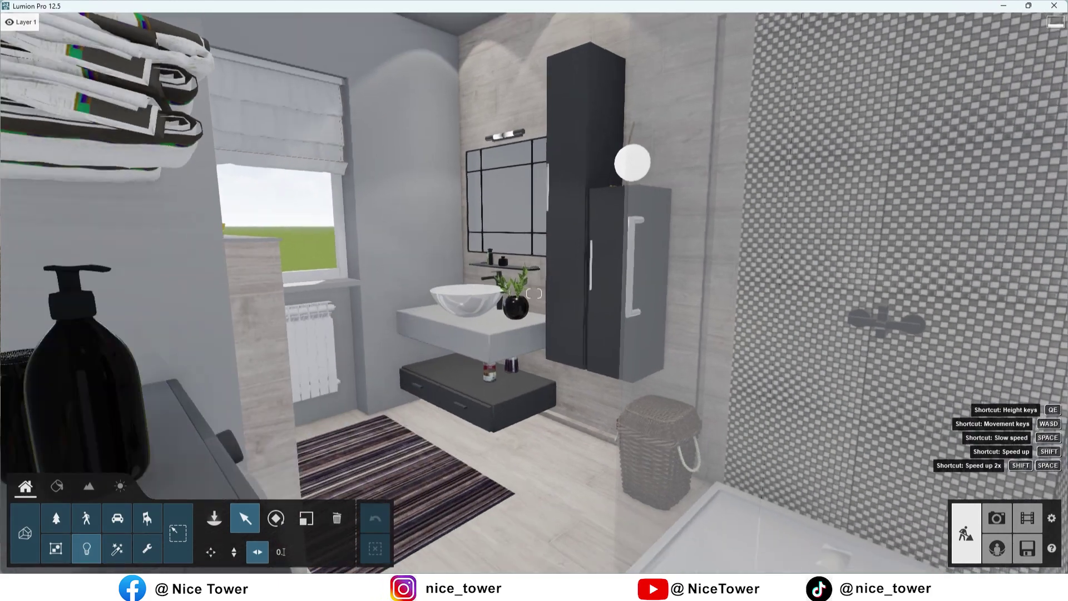
{"action": "key", "text": "ctrl+0"}
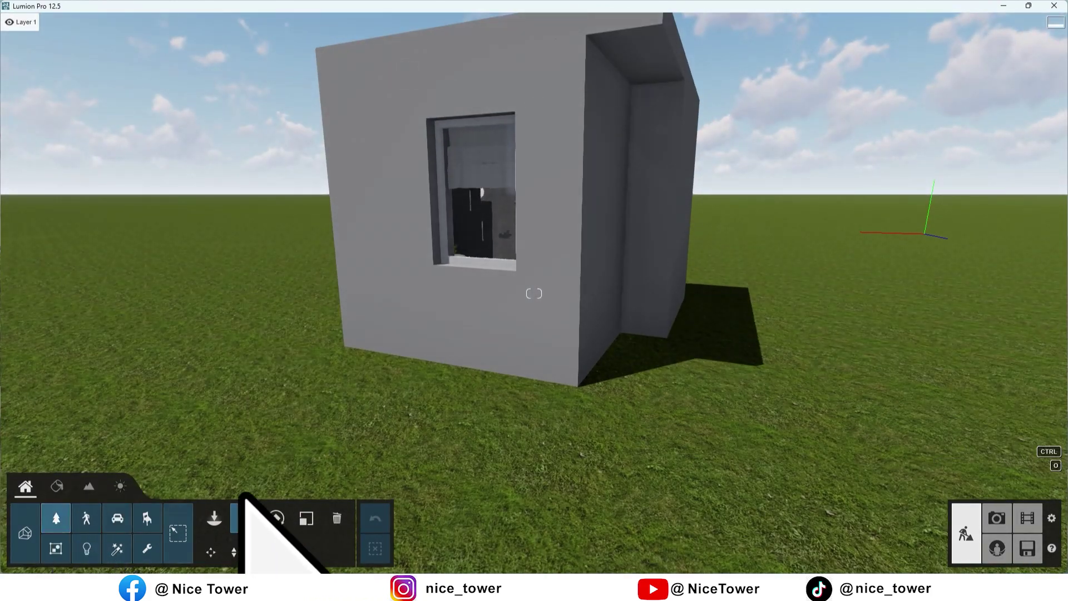
{"action": "left_click", "coordinate": [216, 517]}
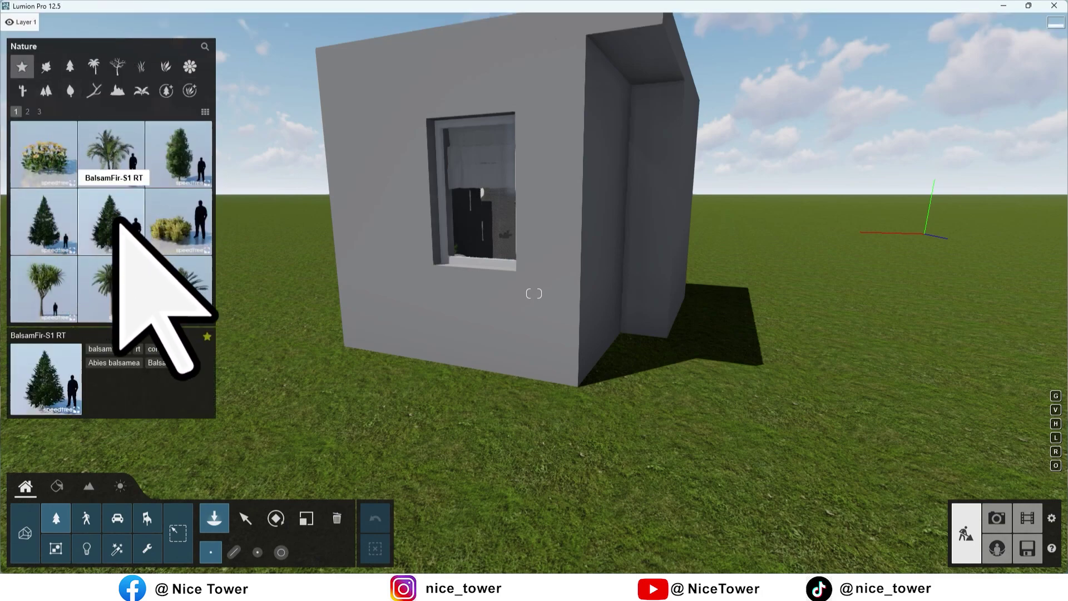
{"action": "left_click", "coordinate": [119, 231]}
{"action": "left_click", "coordinate": [436, 417]}
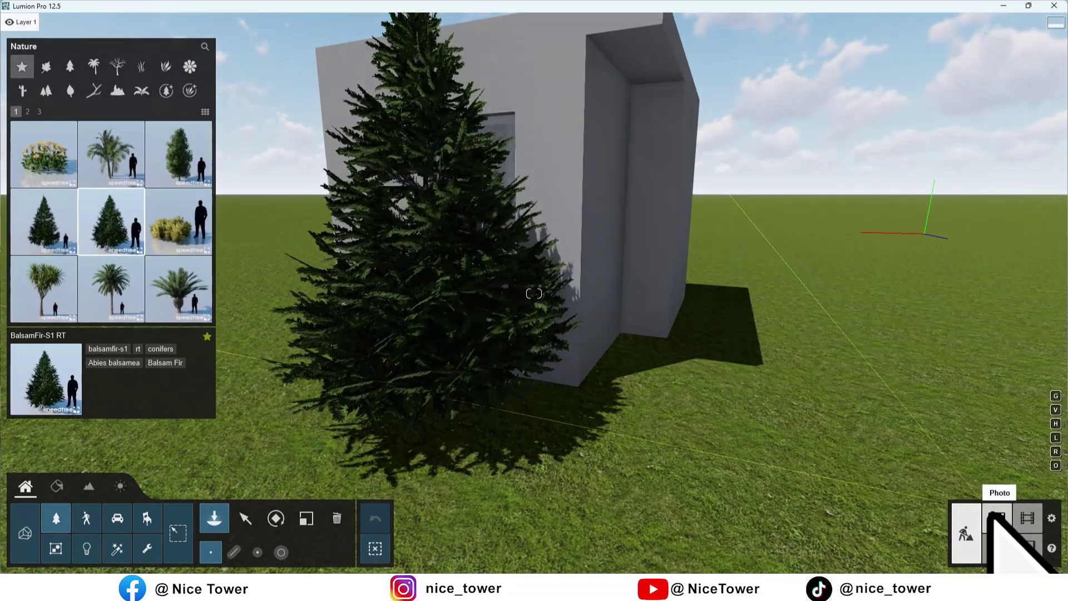
{"action": "left_click", "coordinate": [991, 513]}
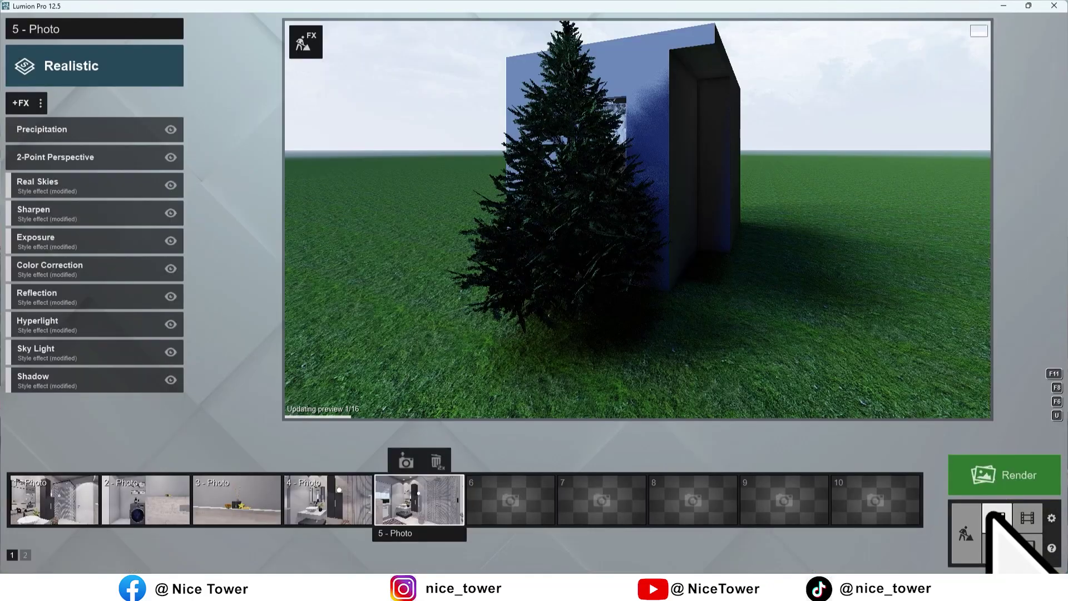
{"action": "left_click", "coordinate": [396, 483]}
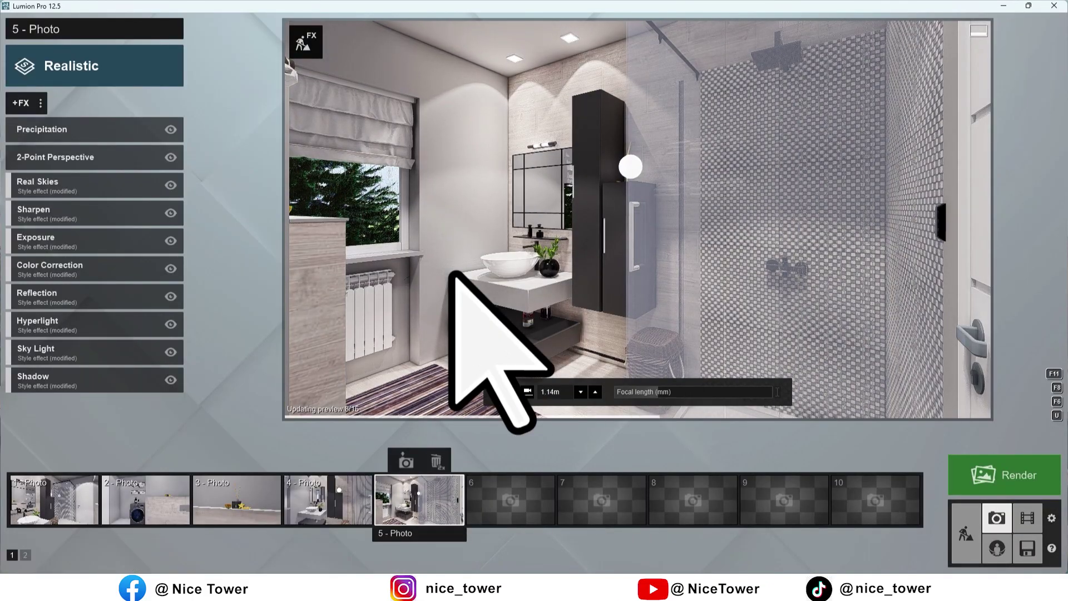
{"action": "left_click", "coordinate": [962, 533]}
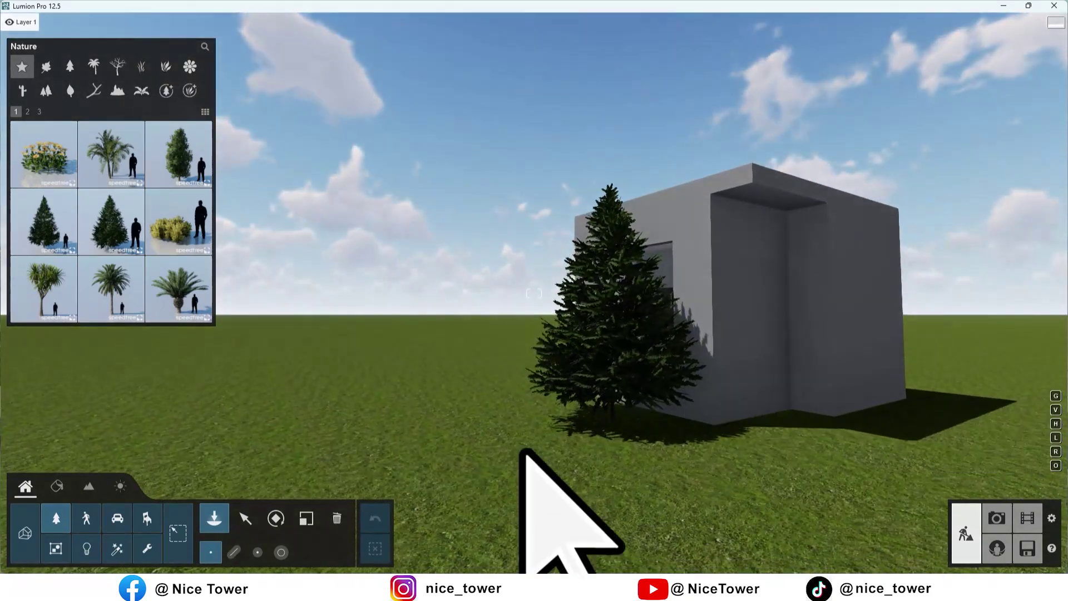
- Move the fir in front of the window and add a second copy beside it
{"action": "left_click", "coordinate": [245, 517]}
{"action": "left_click_drag", "start_coordinate": [612, 419], "coordinate": [579, 413]}
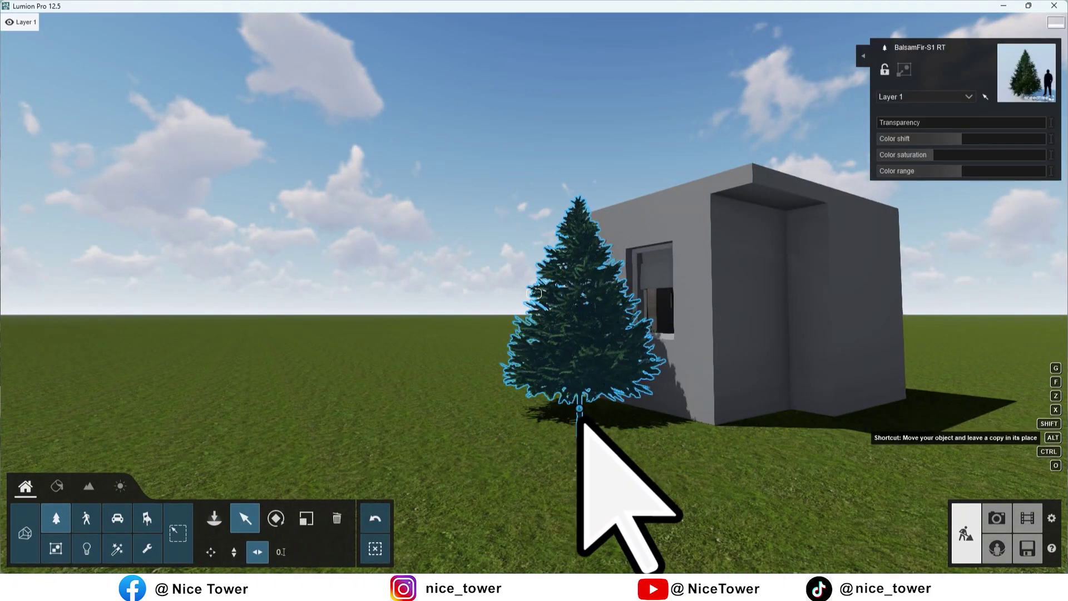
{"action": "left_click_drag", "start_coordinate": [585, 414], "coordinate": [645, 433], "text": "alt"}
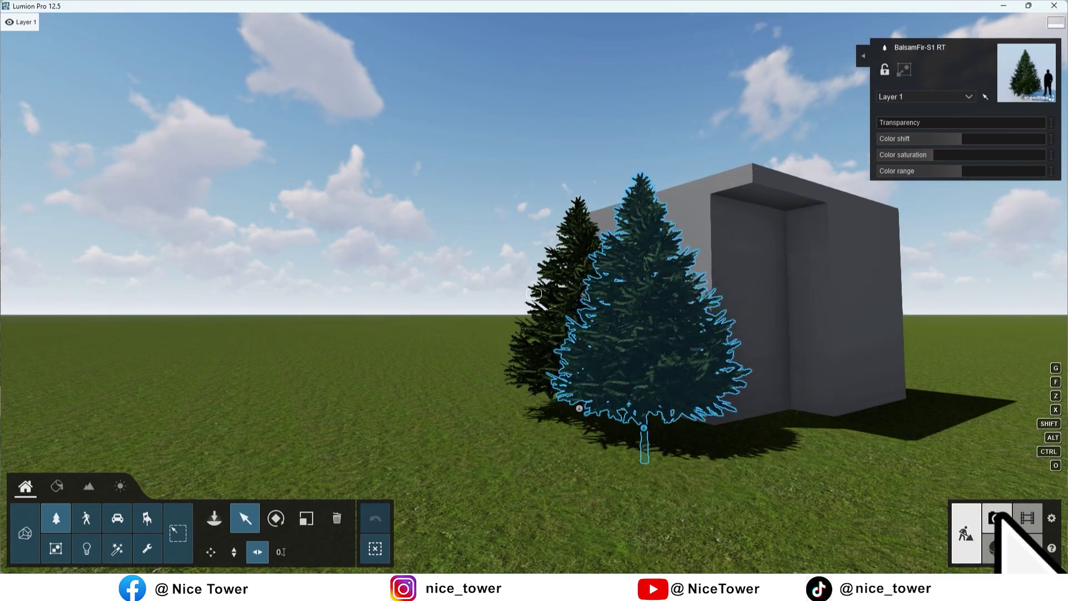
{"action": "left_click", "coordinate": [997, 516]}
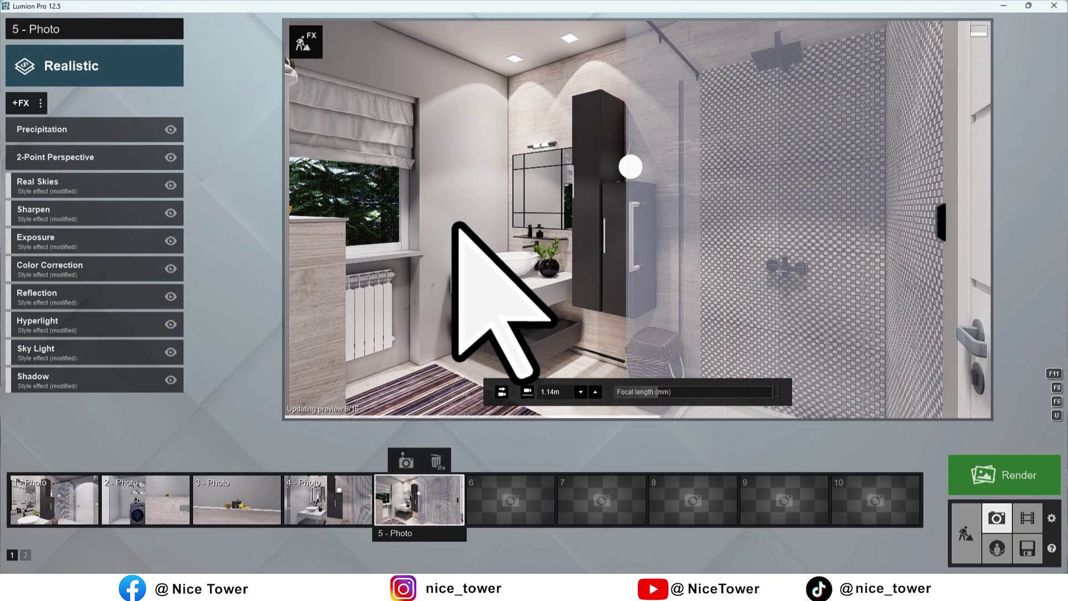
{"action": "left_click", "coordinate": [1004, 475]}
- Untick three photos in the photo set and render the remaining ones
{"action": "left_click", "coordinate": [495, 178]}
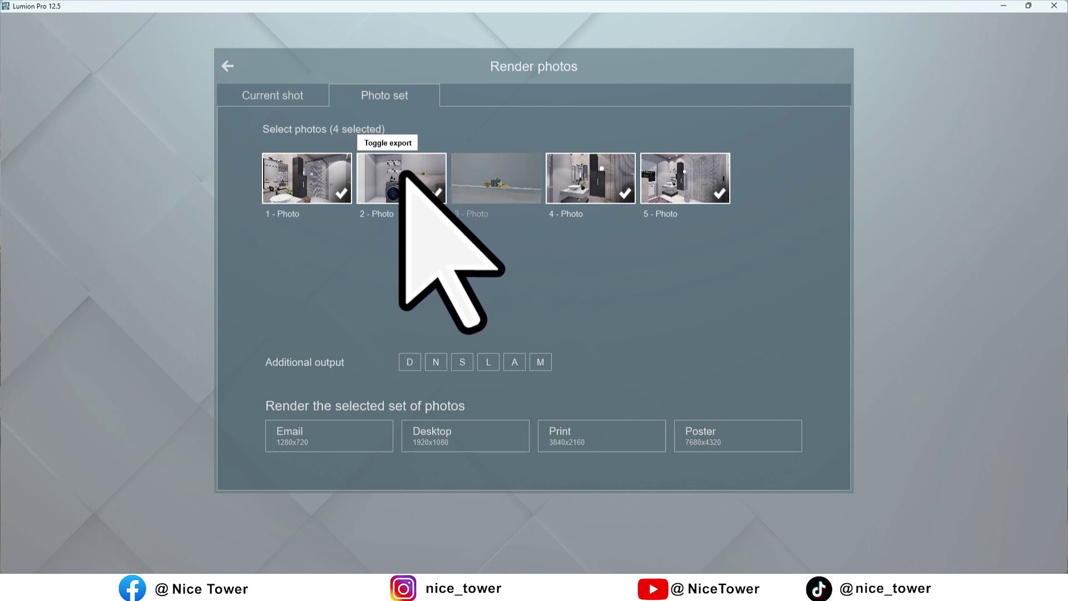
{"action": "left_click", "coordinate": [408, 177]}
{"action": "left_click", "coordinate": [311, 178]}
{"action": "left_click", "coordinate": [589, 178]}
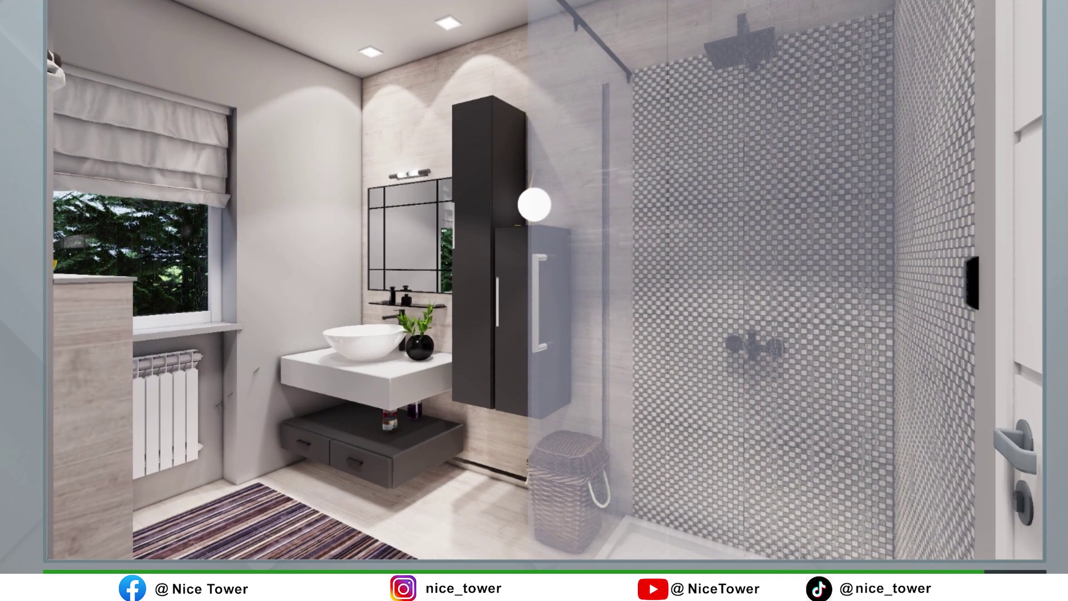
- Open the output folder and view the first rendered bathroom images
{"action": "left_click", "coordinate": [812, 538]}
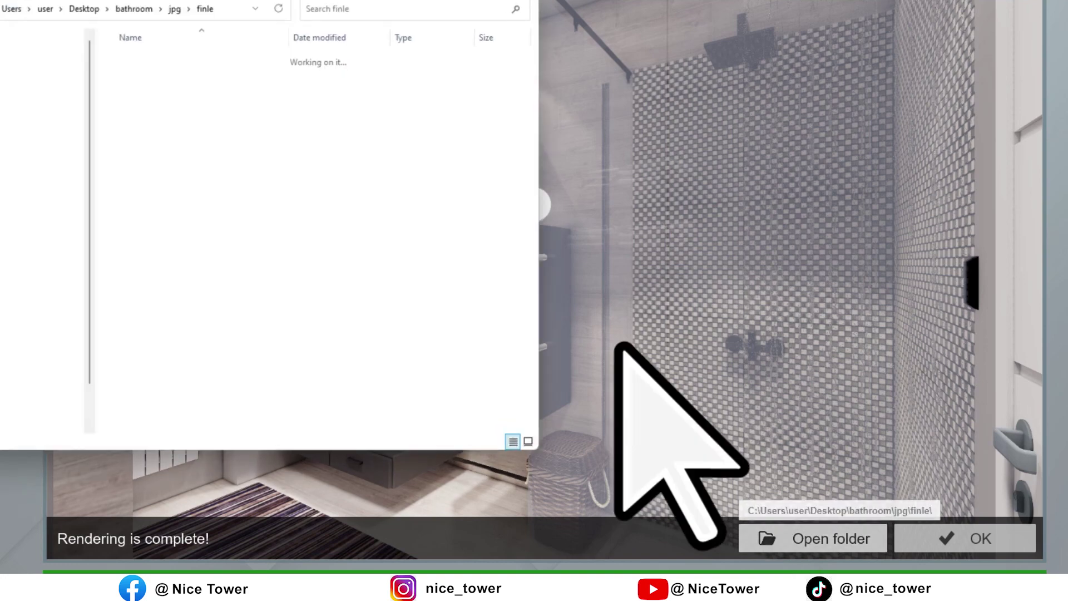
{"action": "double_click", "coordinate": [137, 77]}
{"action": "key", "text": "Right"}
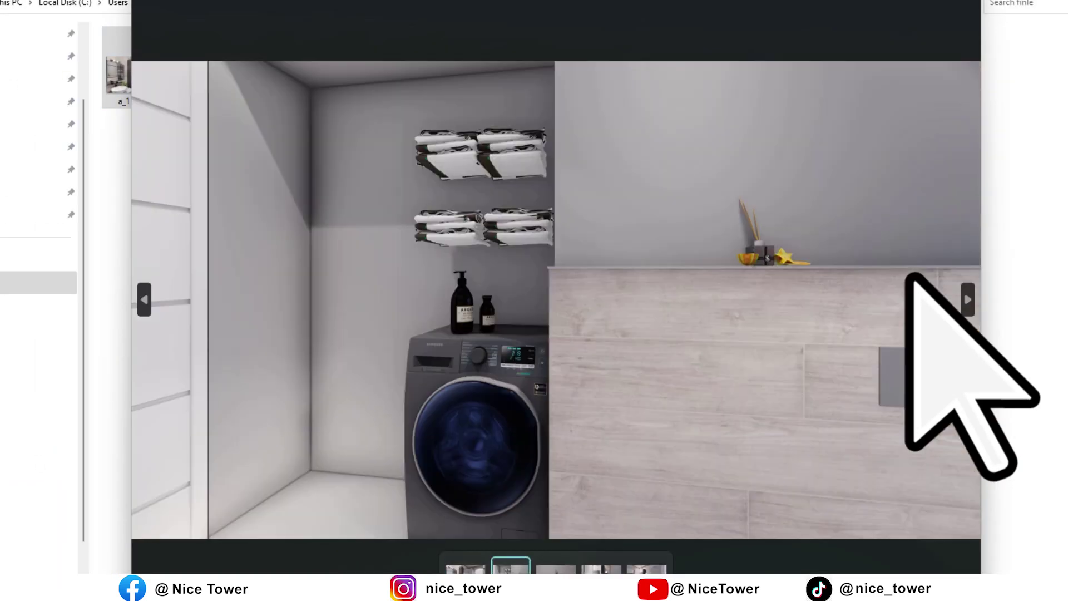
- Step through to the fifth render, close the viewer and switch to another render in Photoshop
{"action": "key", "text": "Right"}
{"action": "key", "text": "Right"}
{"action": "key", "text": "Right"}
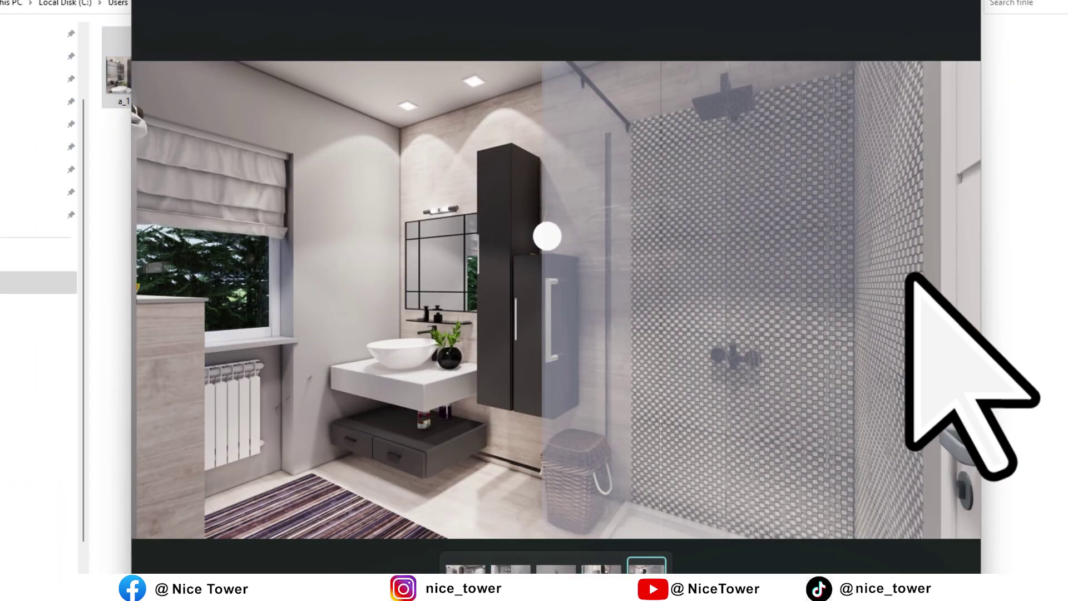
{"action": "left_click", "coordinate": [859, 9]}
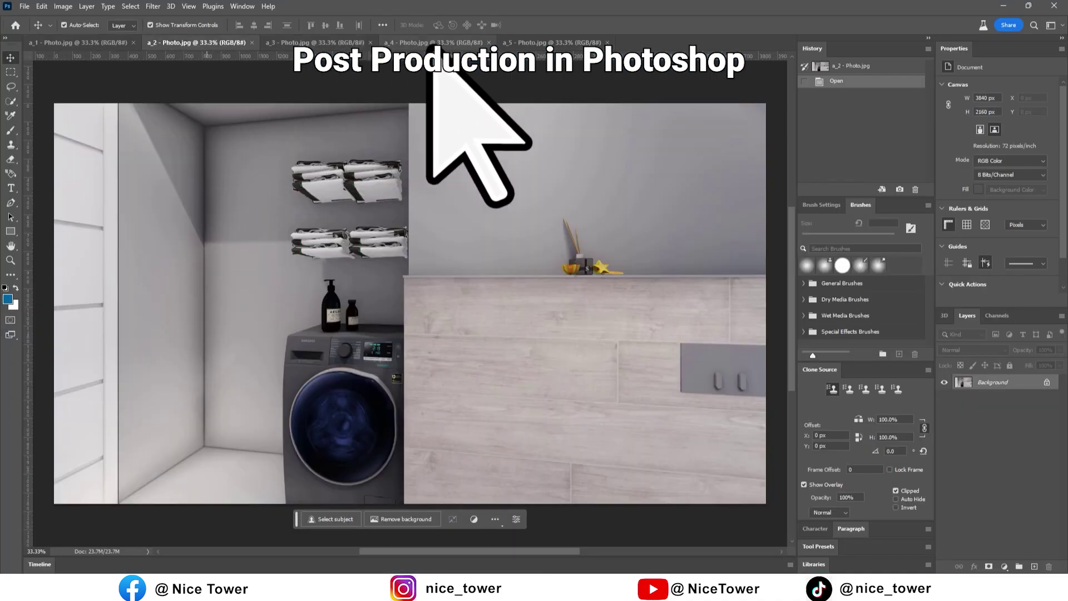
{"action": "left_click", "coordinate": [434, 43]}
- Grade render a_1 in Camera Raw with Auto tone, Exposure +0.25 and Clarity +10
{"action": "left_click", "coordinate": [554, 42]}
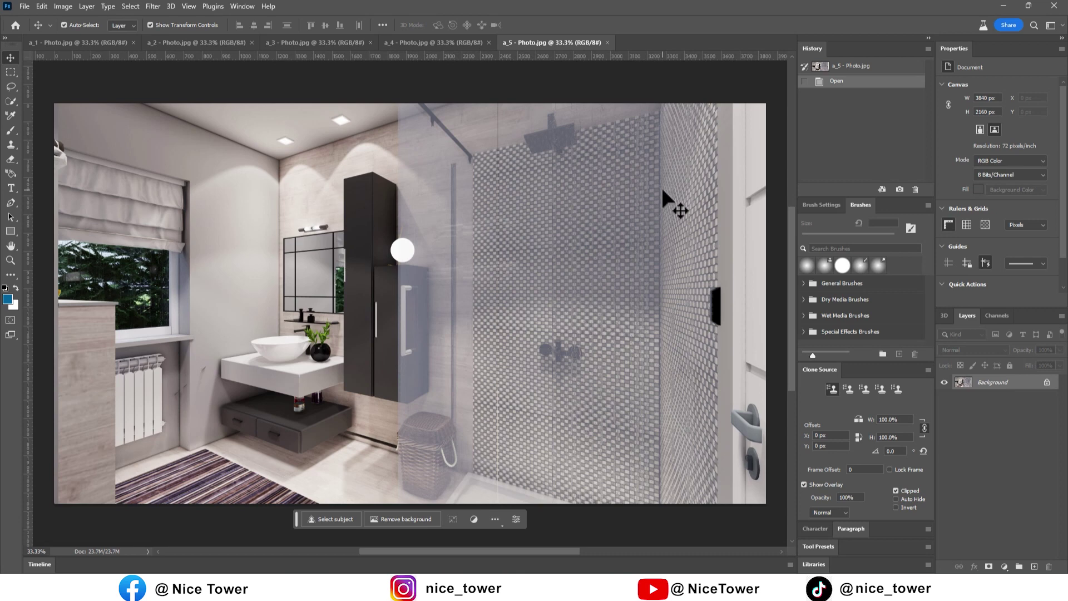
{"action": "left_click", "coordinate": [83, 42]}
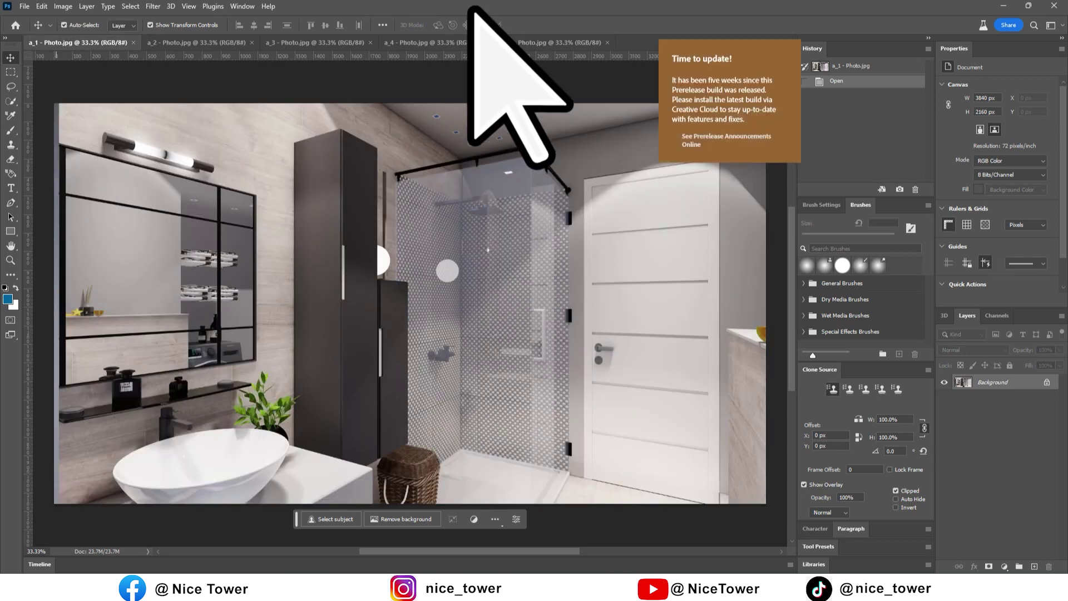
{"action": "left_click", "coordinate": [151, 7]}
{"action": "left_click", "coordinate": [201, 119]}
{"action": "left_click", "coordinate": [915, 118]}
{"action": "key", "text": "j"}
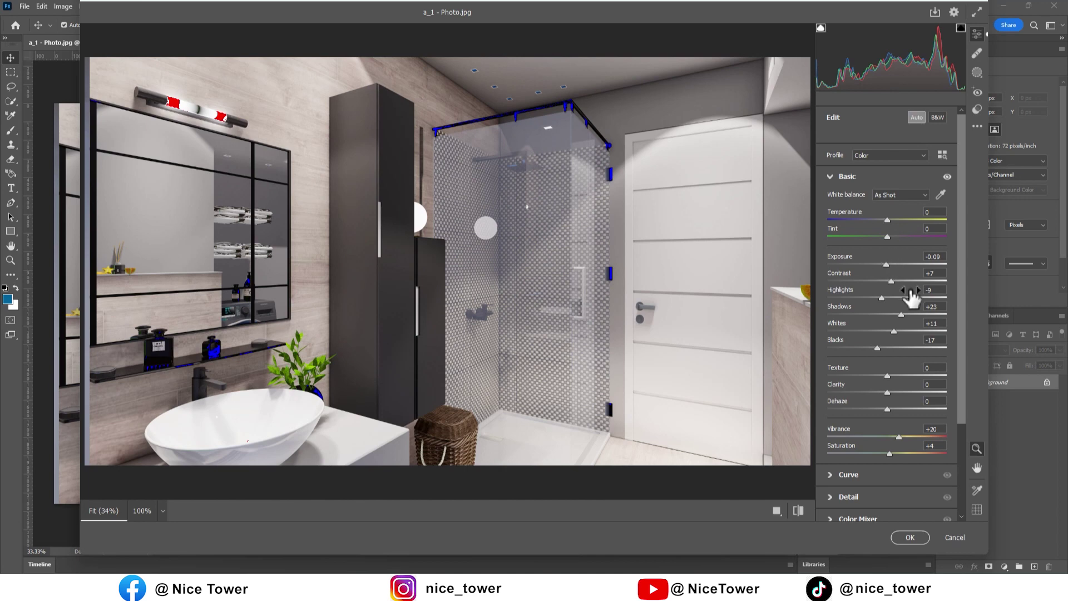
{"action": "left_click_drag", "start_coordinate": [886, 264], "coordinate": [890, 264]}
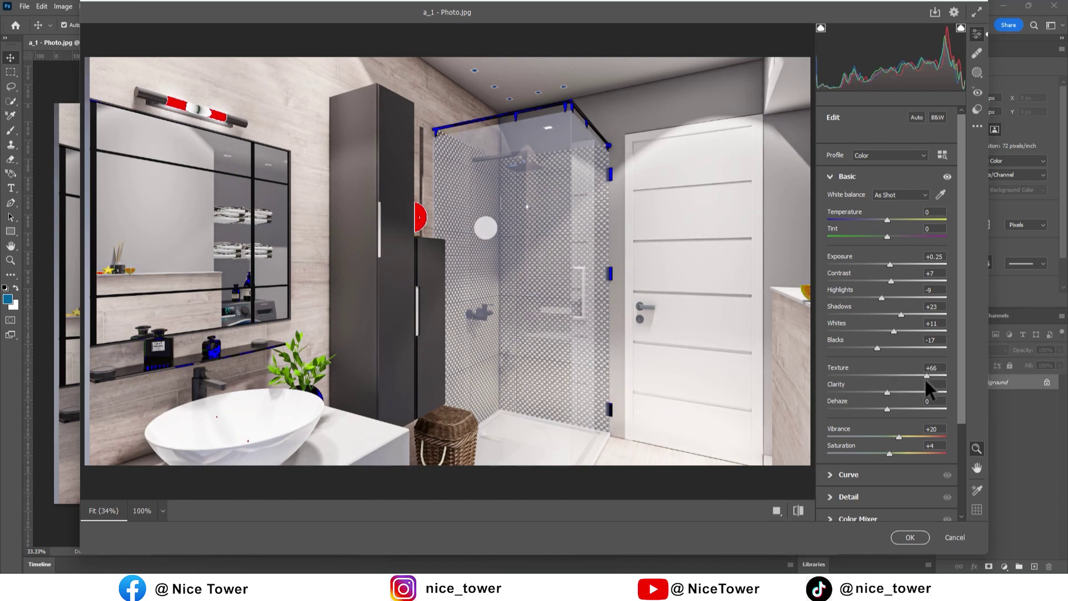
{"action": "left_click_drag", "start_coordinate": [888, 393], "coordinate": [893, 393]}
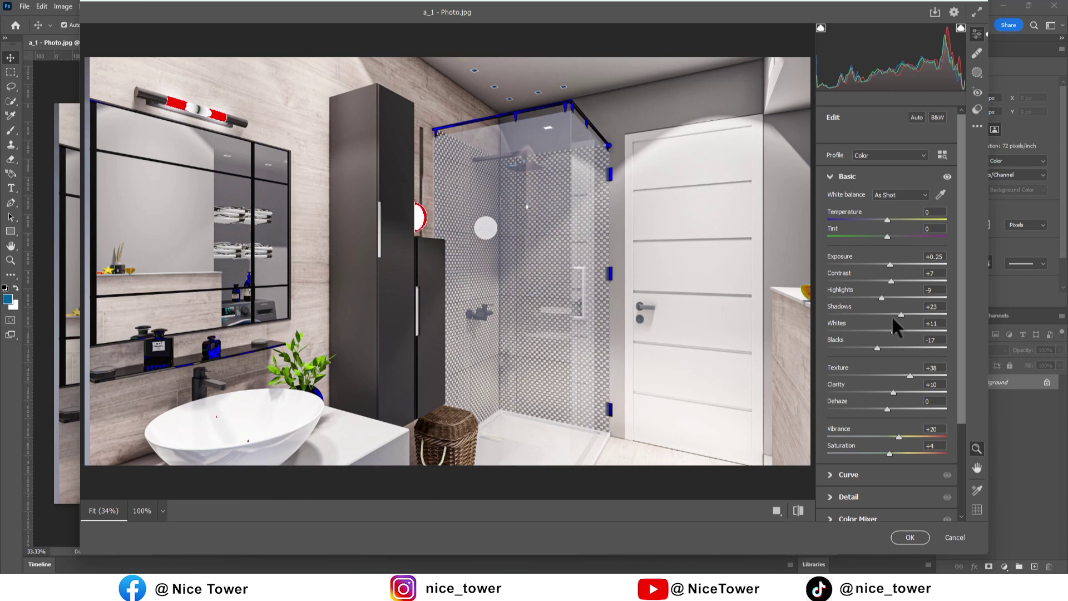
{"action": "left_click", "coordinate": [777, 512]}
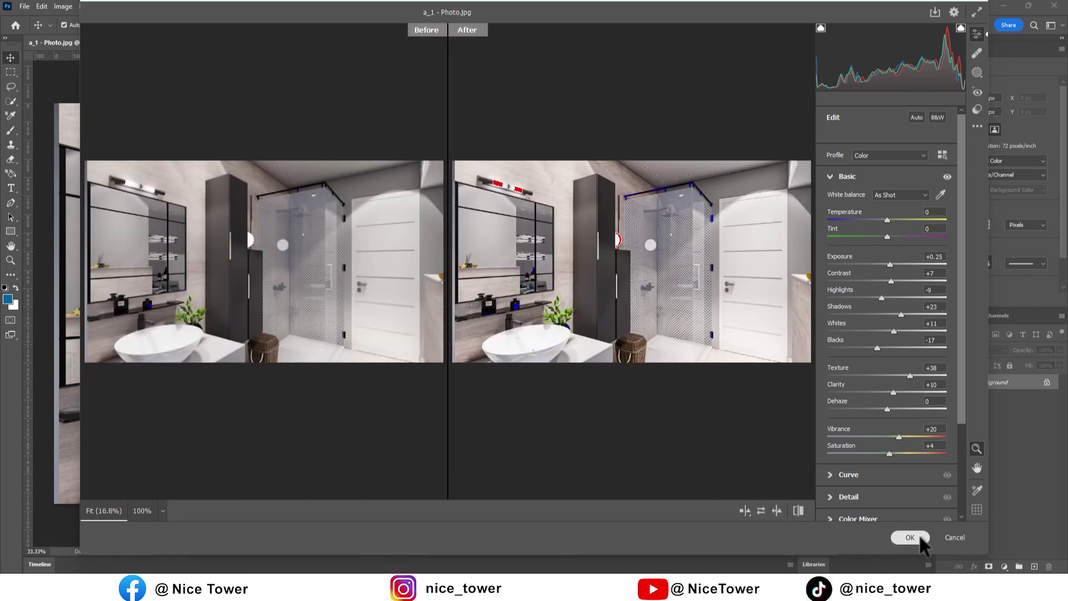
{"action": "left_click", "coordinate": [920, 538]}
- Apply the Camera Raw filter to render a_2, then move on to render a_3
{"action": "left_click", "coordinate": [212, 42]}
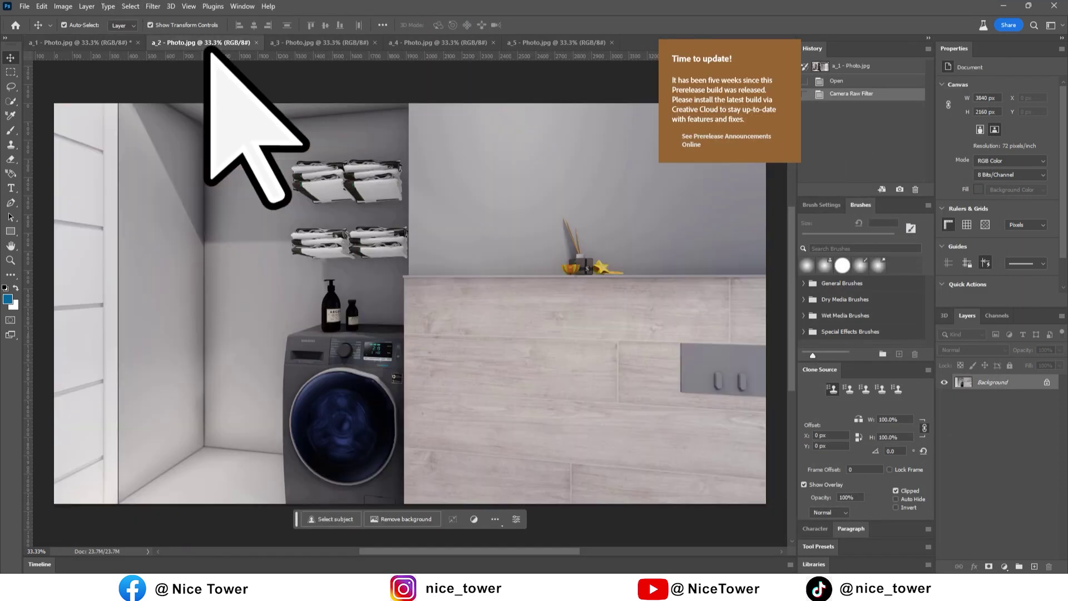
{"action": "left_click", "coordinate": [151, 6]}
{"action": "left_click", "coordinate": [161, 21]}
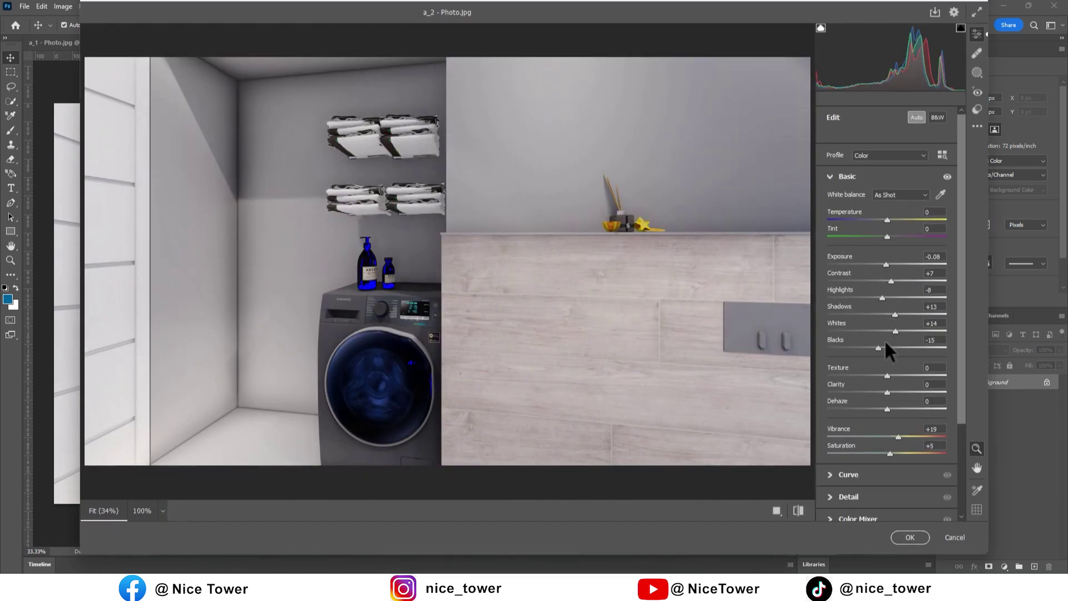
{"action": "left_click", "coordinate": [910, 537]}
{"action": "left_click", "coordinate": [290, 44]}
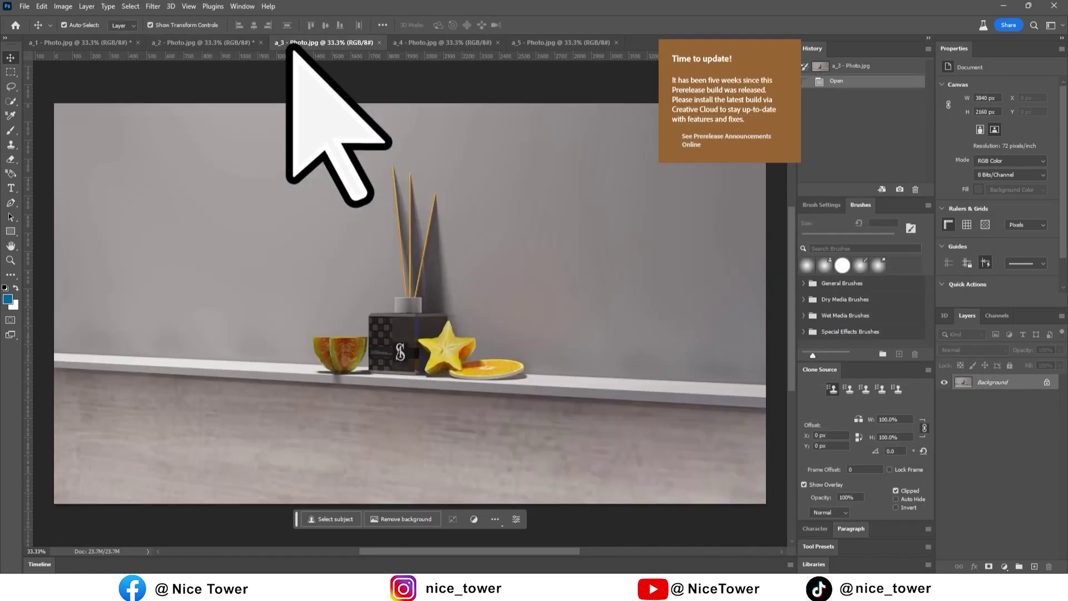
- Apply Auto Camera Raw tone adjustments to renders a_3 and a_4
{"action": "left_click", "coordinate": [153, 6]}
{"action": "left_click", "coordinate": [177, 92]}
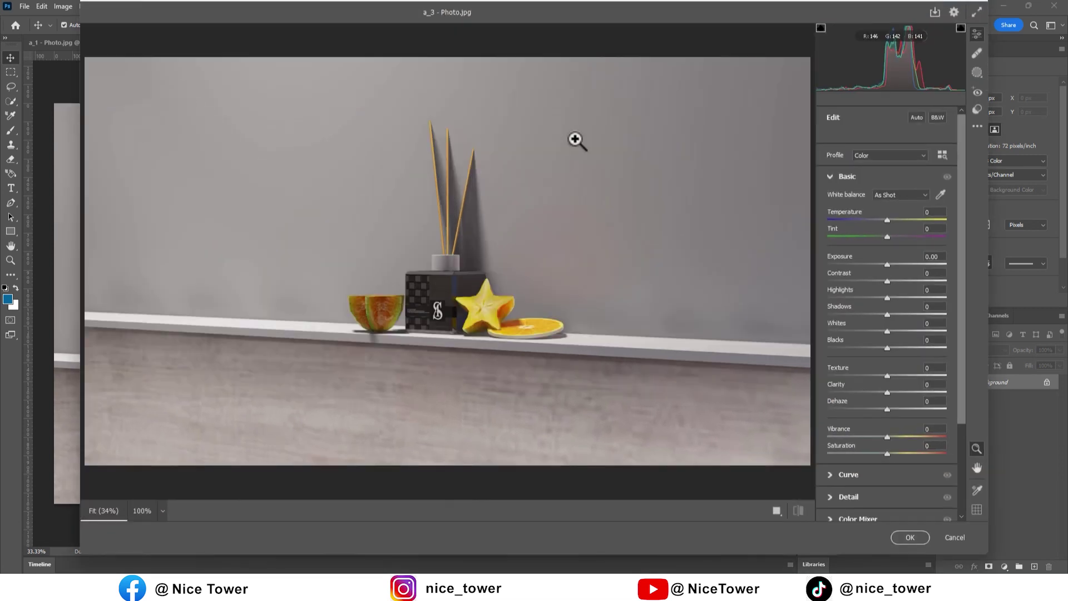
{"action": "left_click", "coordinate": [916, 118]}
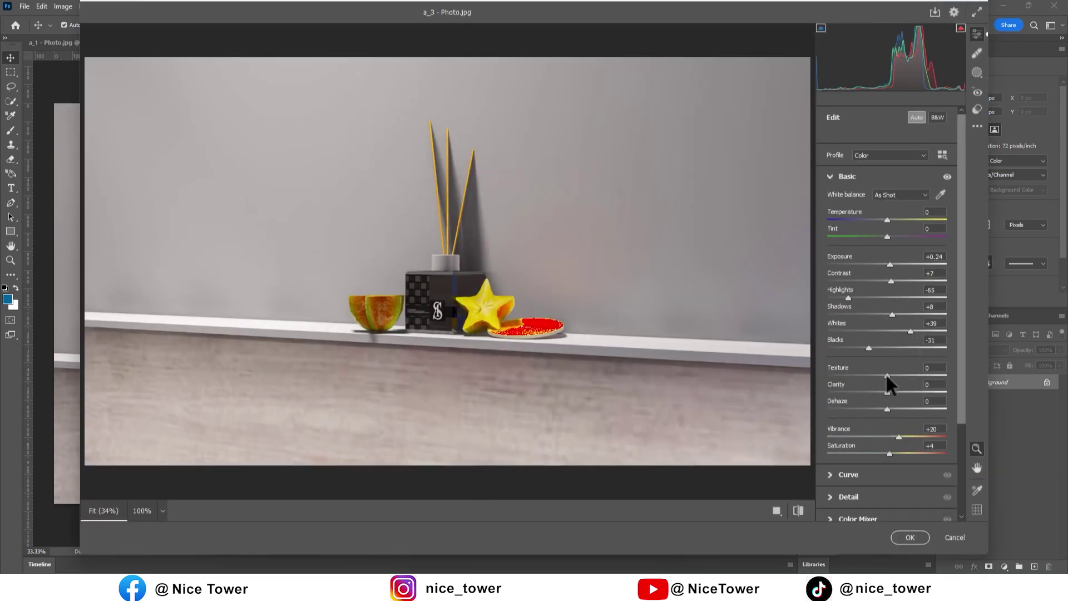
{"action": "left_click", "coordinate": [910, 537]}
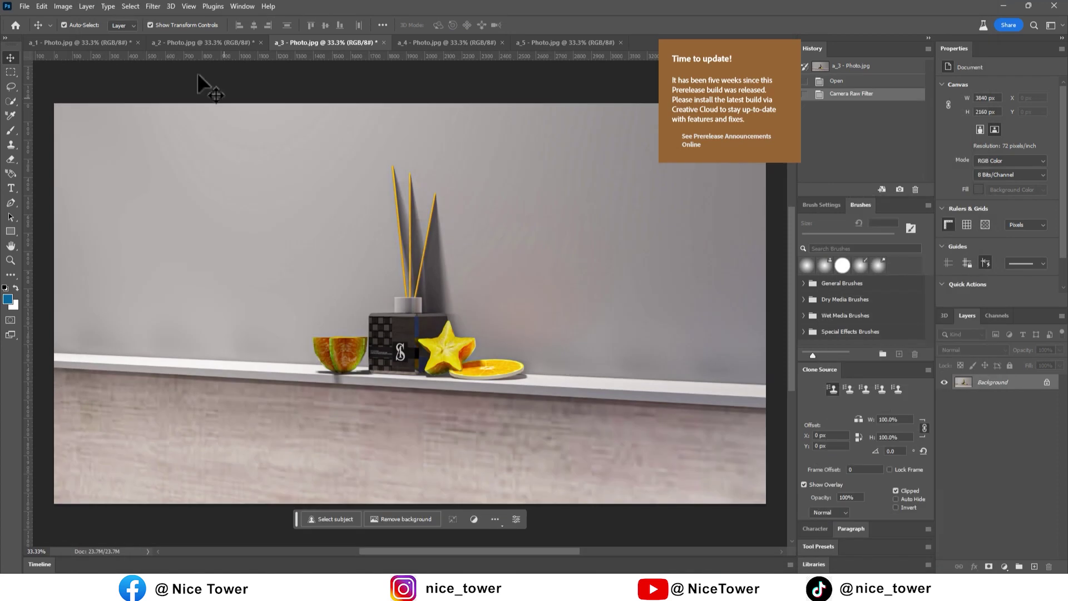
{"action": "left_click", "coordinate": [445, 42]}
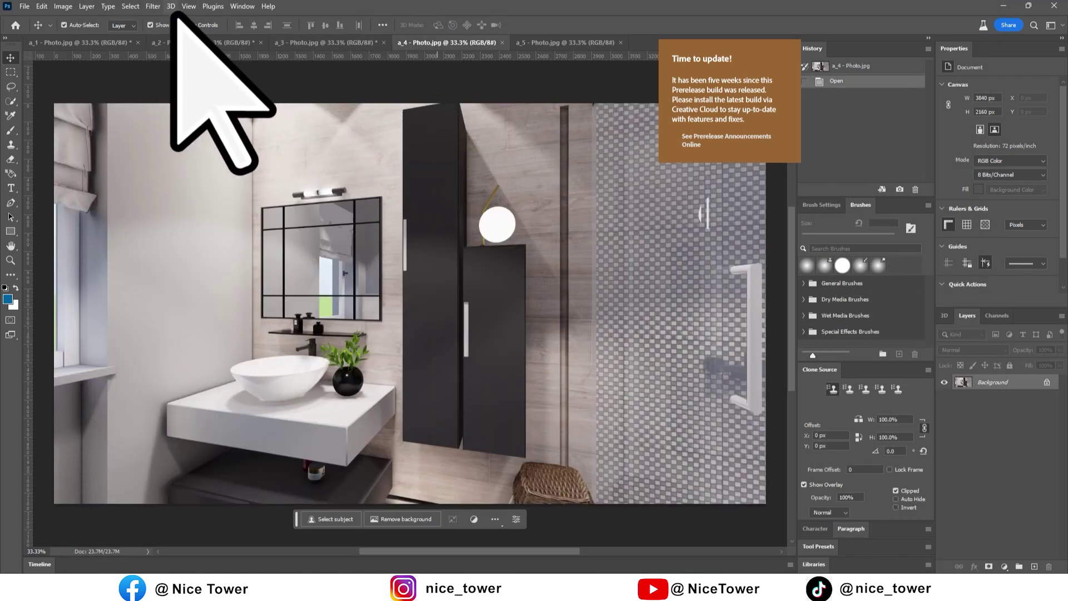
{"action": "left_click", "coordinate": [545, 42]}
{"action": "left_click", "coordinate": [481, 42]}
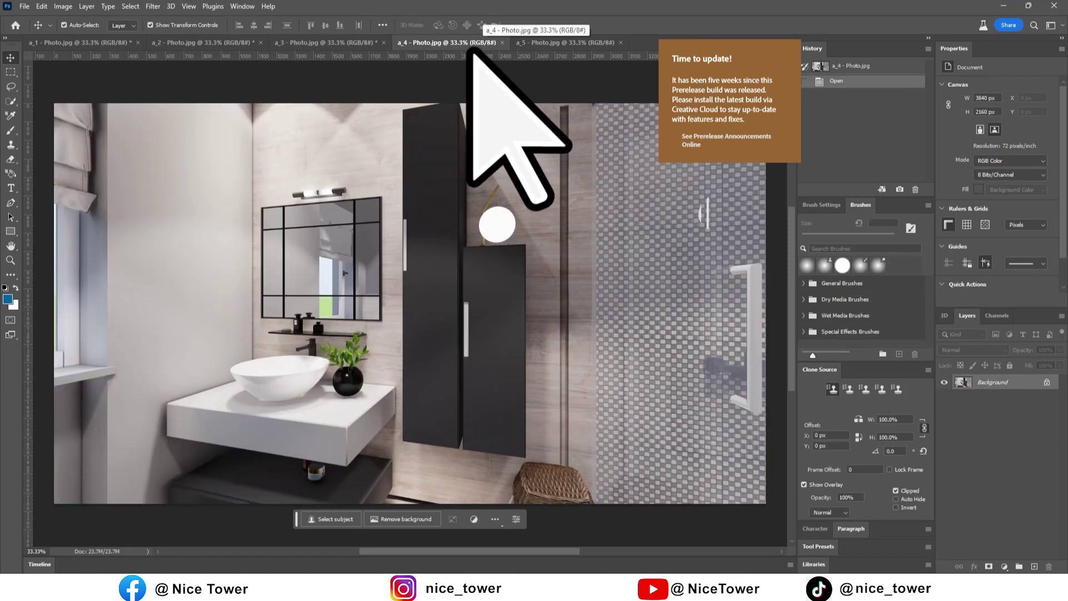
{"action": "left_click", "coordinate": [153, 6]}
{"action": "left_click", "coordinate": [183, 85]}
{"action": "left_click", "coordinate": [916, 117]}
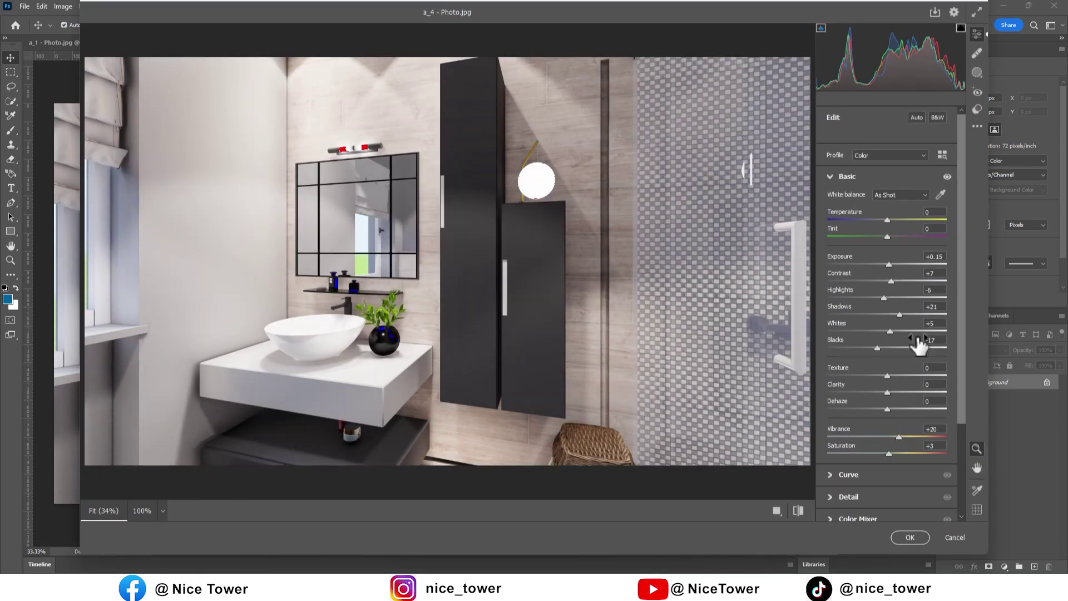
{"action": "left_click", "coordinate": [906, 537]}
- Grade render a_5 in Camera Raw with Auto tone and Highlights raised from -8 to +6
{"action": "left_click", "coordinate": [545, 43]}
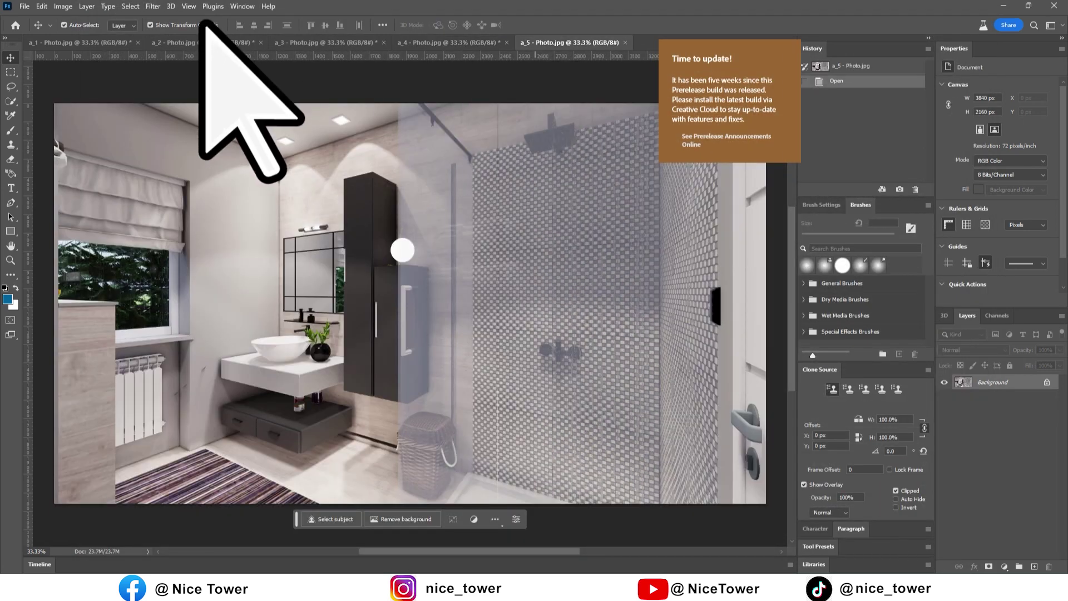
{"action": "left_click", "coordinate": [153, 6]}
{"action": "left_click", "coordinate": [167, 90]}
{"action": "left_click", "coordinate": [915, 117]}
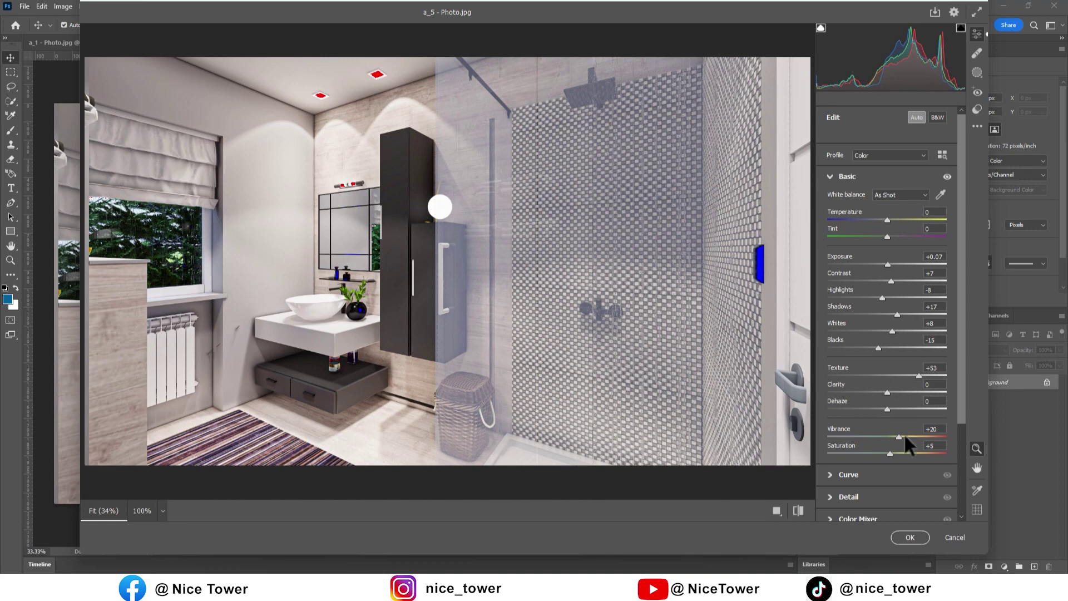
{"action": "left_click_drag", "start_coordinate": [882, 298], "coordinate": [890, 299]}
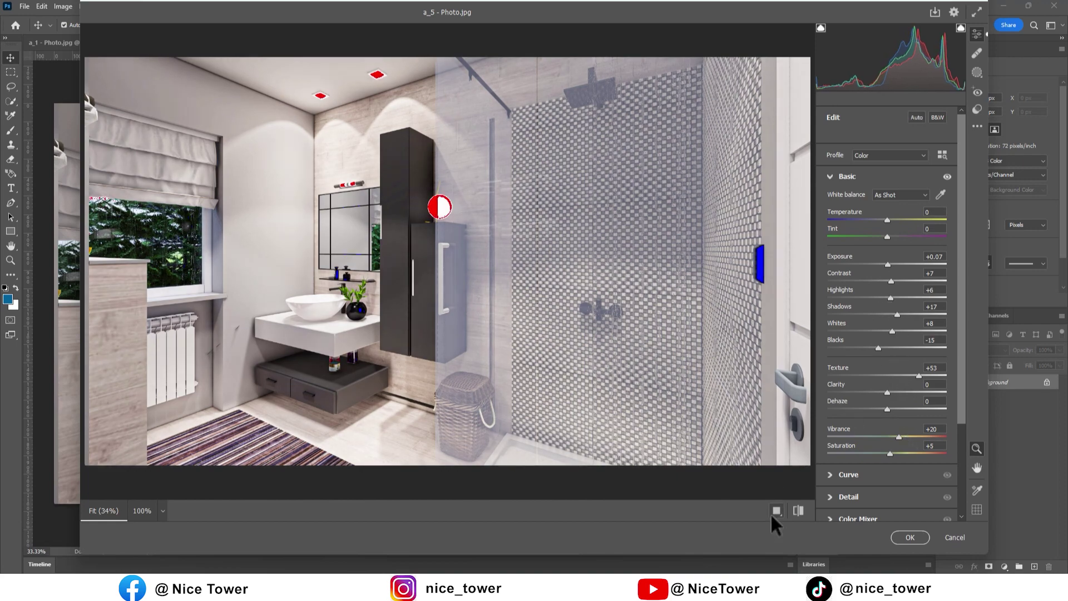
{"action": "left_click", "coordinate": [776, 510]}
{"action": "key", "text": "Return"}
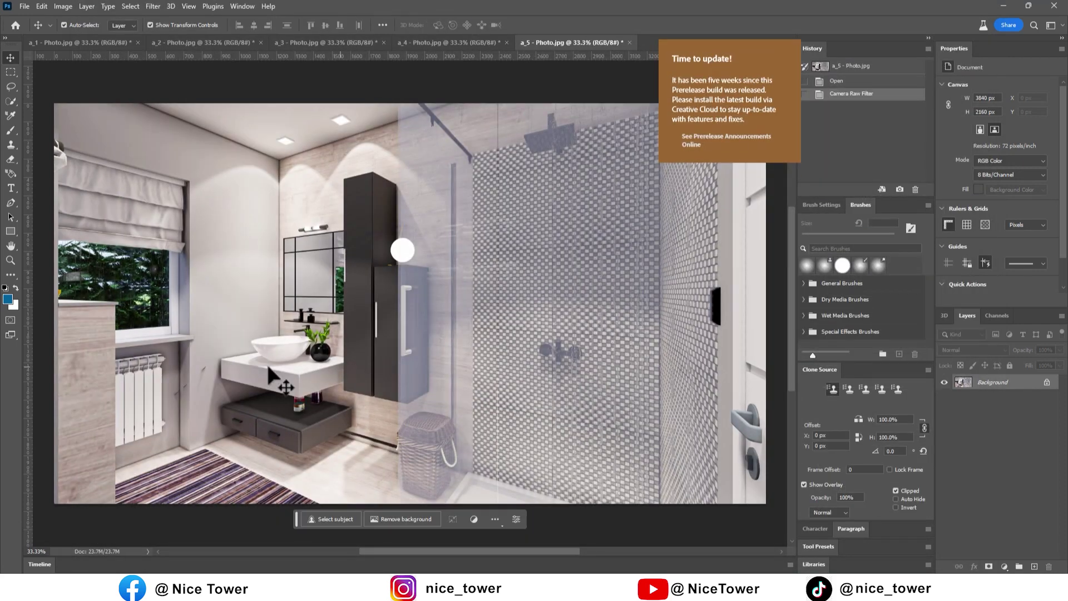
{"action": "scroll", "coordinate": [195, 388], "scroll_direction": "up", "scroll_amount": 5, "text": "alt"}
- Clone clean wall over the dark streaks beside the vanity in a_5
{"action": "scroll", "coordinate": [204, 321], "scroll_direction": "up", "scroll_amount": 3, "text": "alt"}
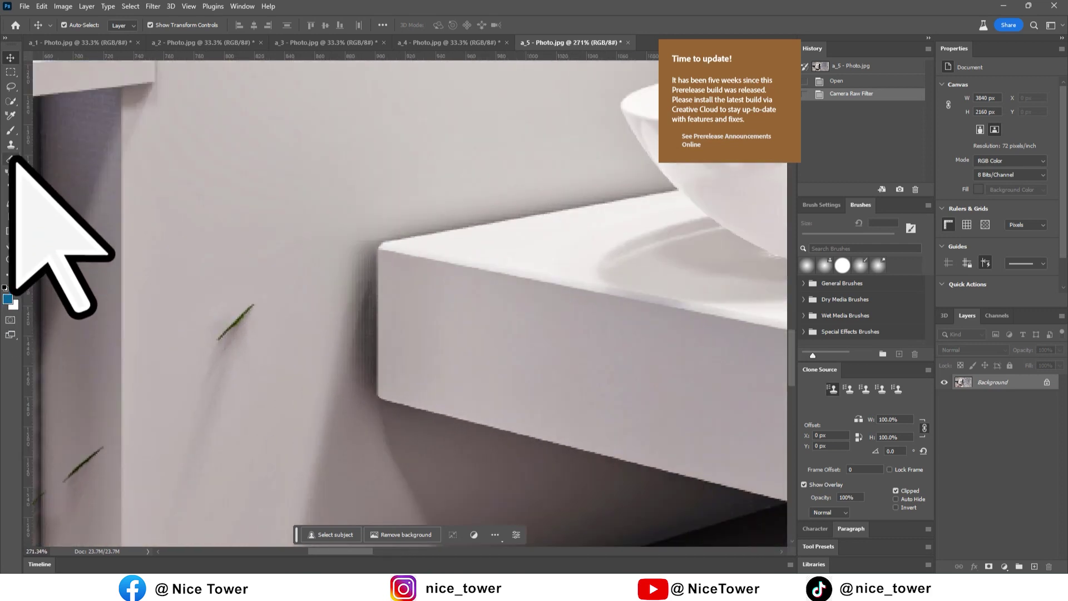
{"action": "left_click", "coordinate": [10, 144]}
{"action": "left_click", "coordinate": [206, 283], "text": "alt"}
{"action": "left_click", "coordinate": [226, 273]}
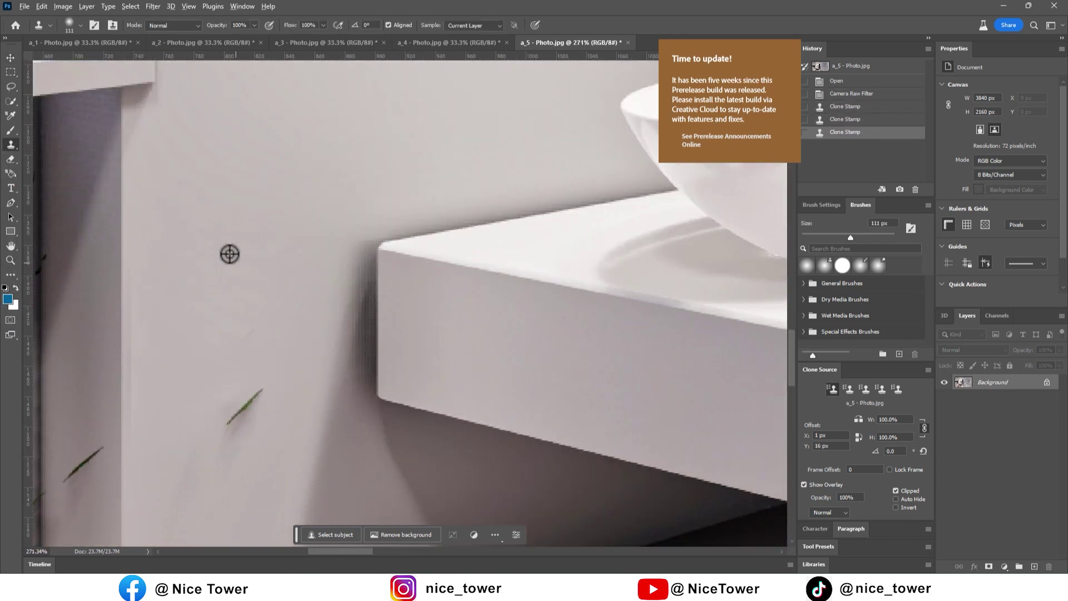
{"action": "left_click", "coordinate": [239, 402]}
- Shrink the Clone Stamp brush from 111 px to 44 px and pan along the wall
{"action": "right_click", "coordinate": [321, 360]}
{"action": "left_click_drag", "start_coordinate": [322, 361], "coordinate": [330, 359]}
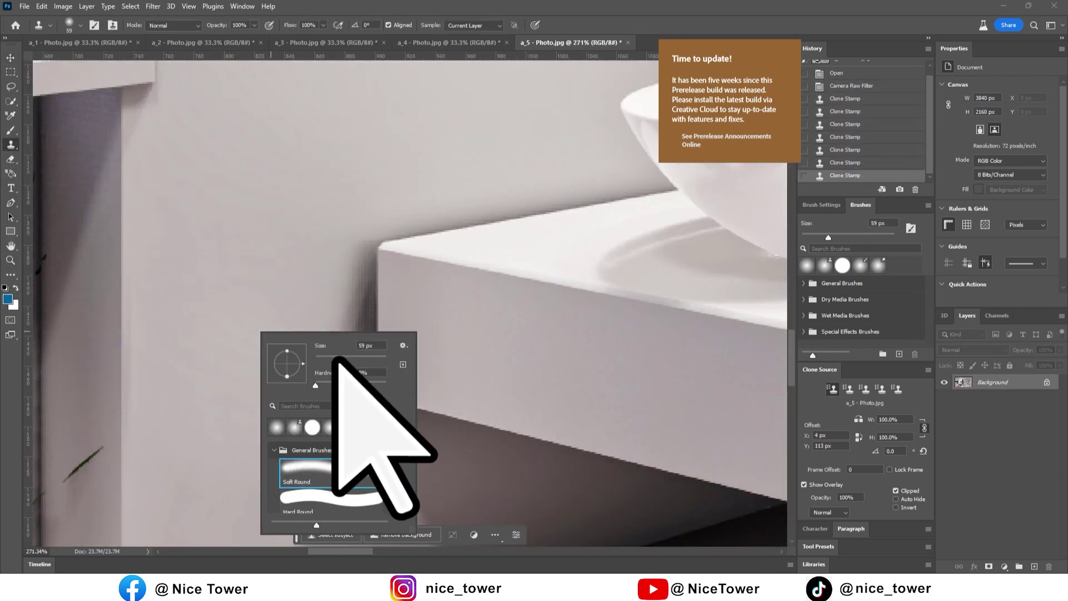
{"action": "key", "text": "Return"}
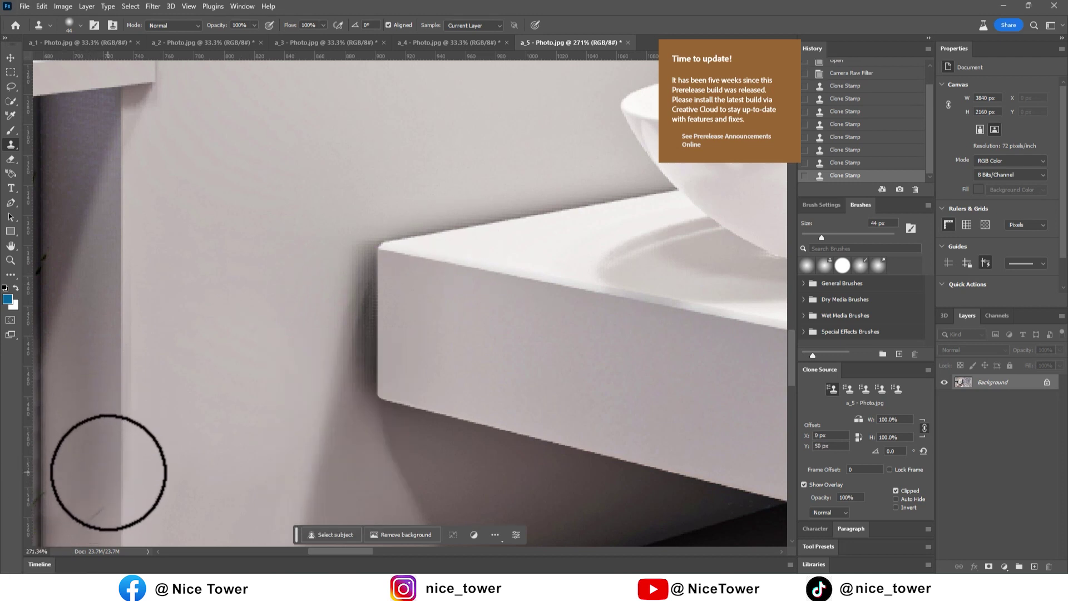
{"action": "scroll", "coordinate": [503, 217], "scroll_direction": "left", "scroll_amount": 5, "text": "ctrl"}
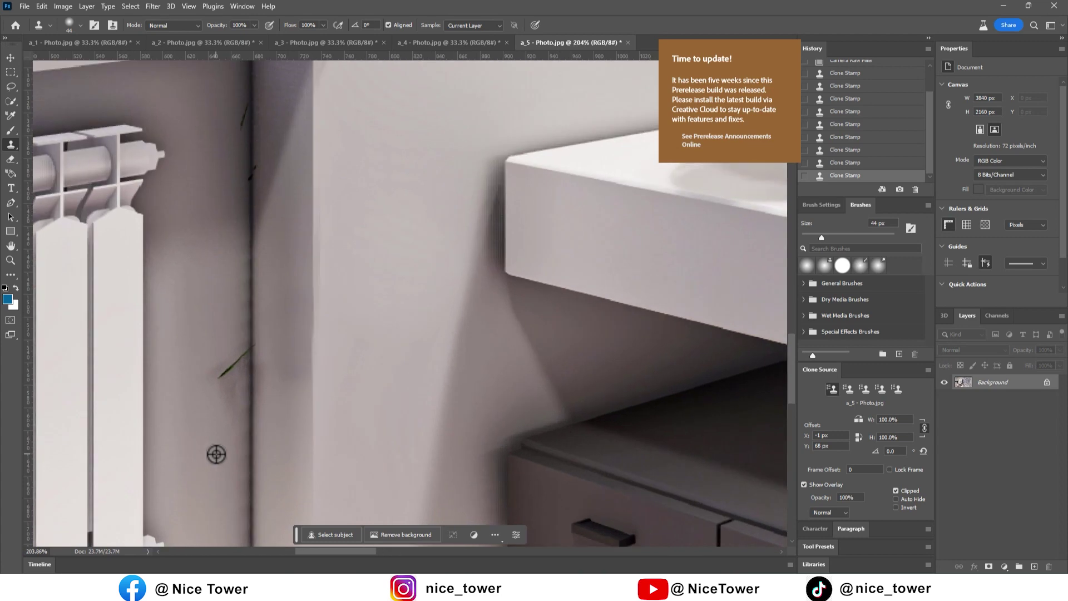
{"action": "scroll", "coordinate": [217, 451], "scroll_direction": "left", "scroll_amount": 3, "text": "ctrl"}
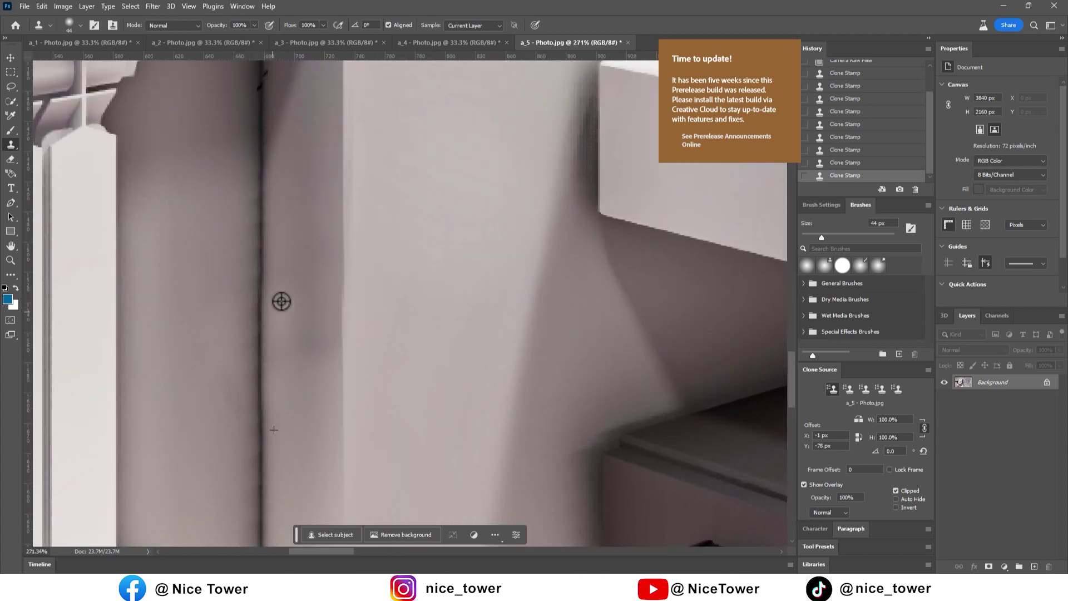
{"action": "scroll", "coordinate": [353, 289], "scroll_direction": "down", "scroll_amount": 5, "text": "alt"}
{"action": "scroll", "coordinate": [352, 288], "scroll_direction": "down", "scroll_amount": 3, "text": "alt"}
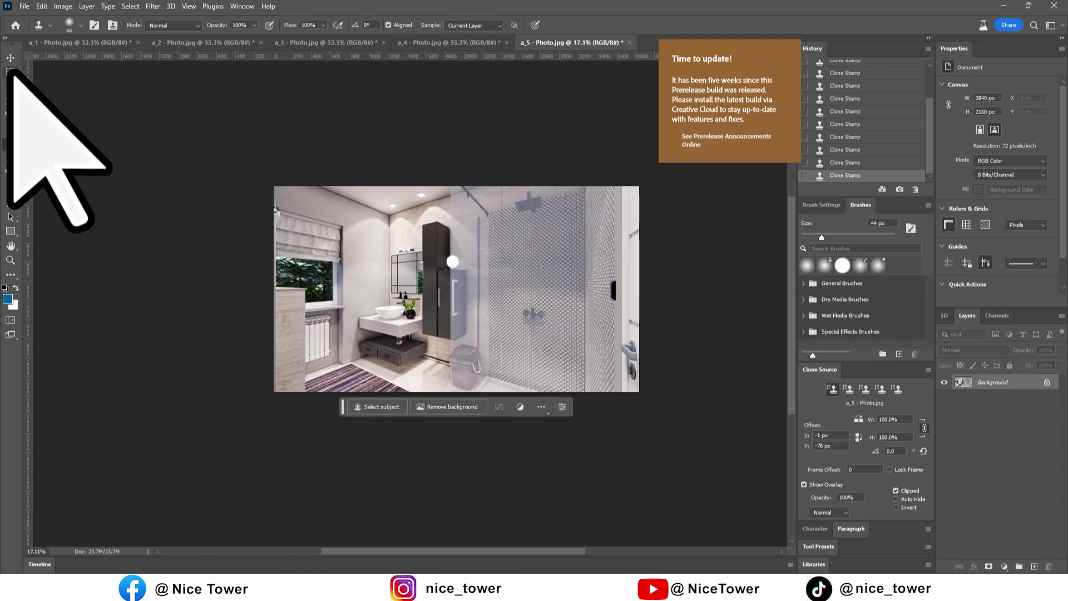
{"action": "left_click", "coordinate": [55, 42]}
- Export render a_1 via Save for Web (Legacy) as a JPEG into a new finle folder
{"action": "left_click", "coordinate": [23, 7]}
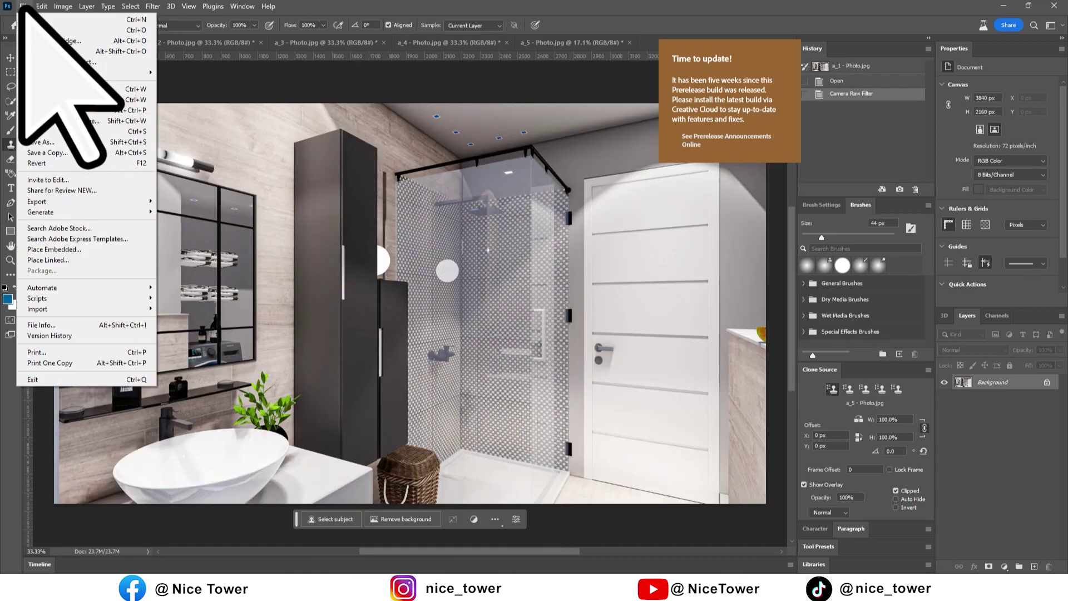
{"action": "mouse_move", "coordinate": [36, 201]}
{"action": "left_click", "coordinate": [214, 240]}
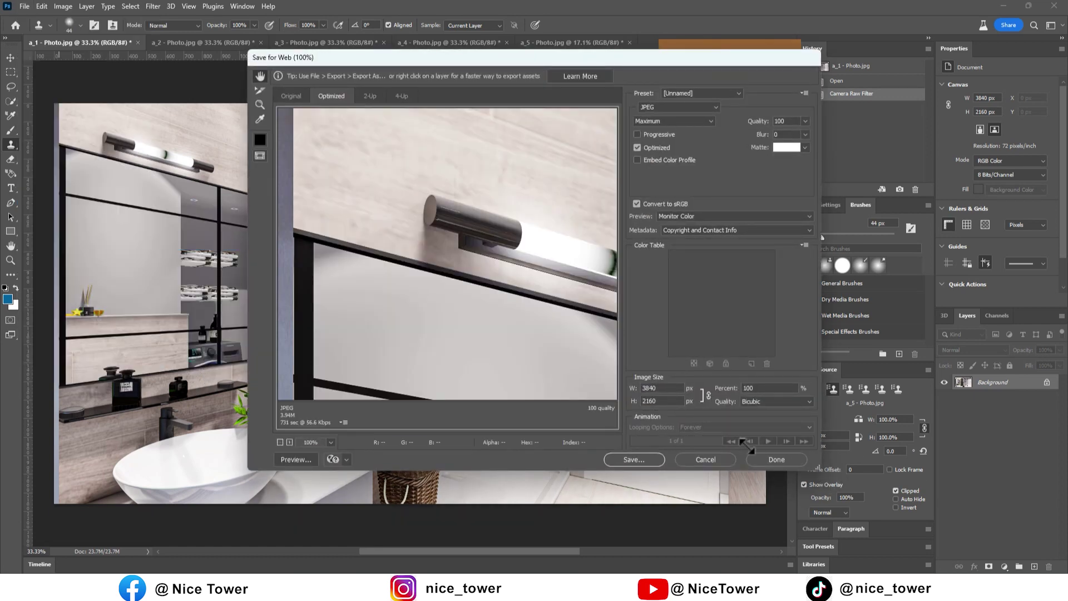
{"action": "left_click", "coordinate": [634, 454]}
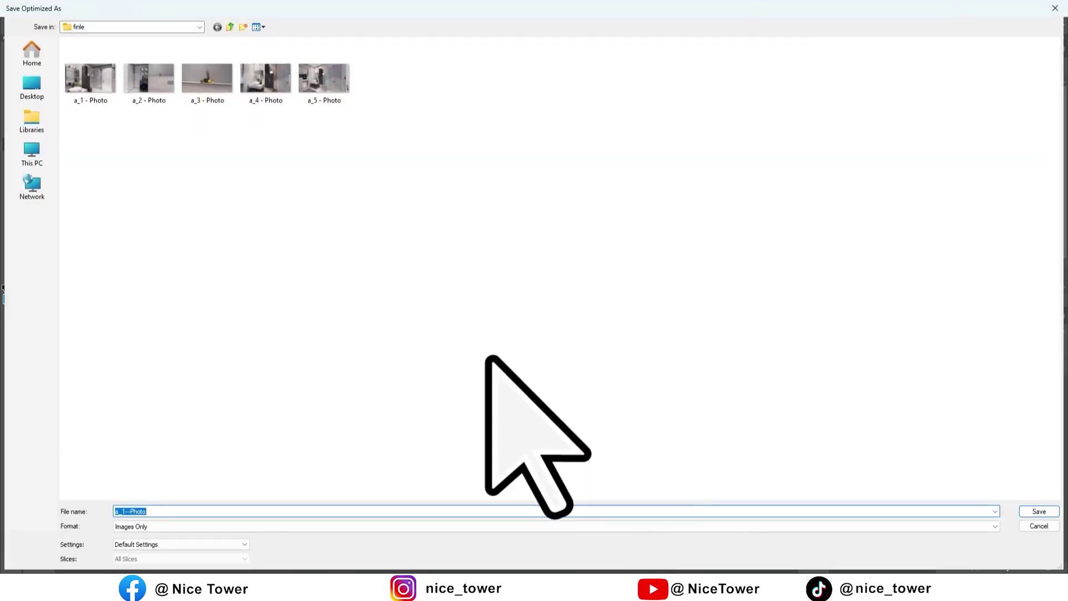
{"action": "left_click", "coordinate": [243, 27]}
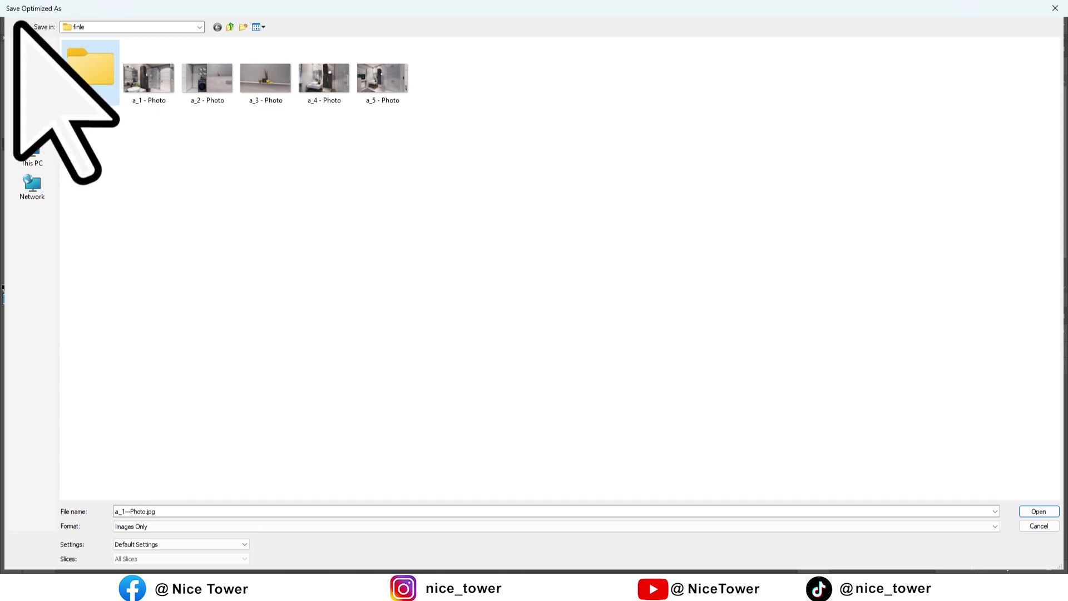
{"action": "double_click", "coordinate": [91, 70]}
{"action": "key", "text": "Return"}
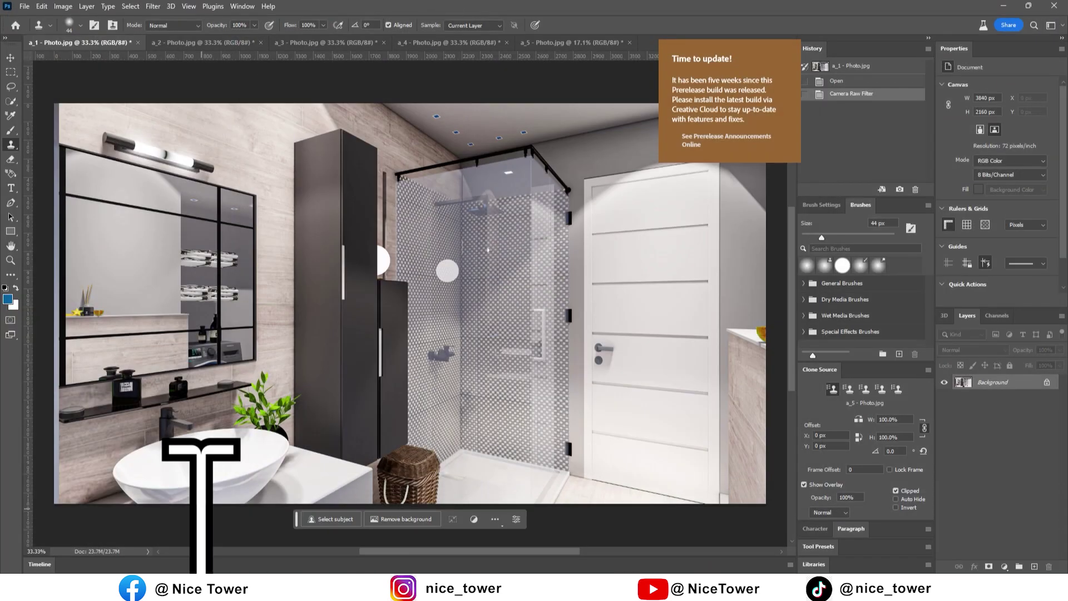
{"action": "left_click", "coordinate": [138, 43]}
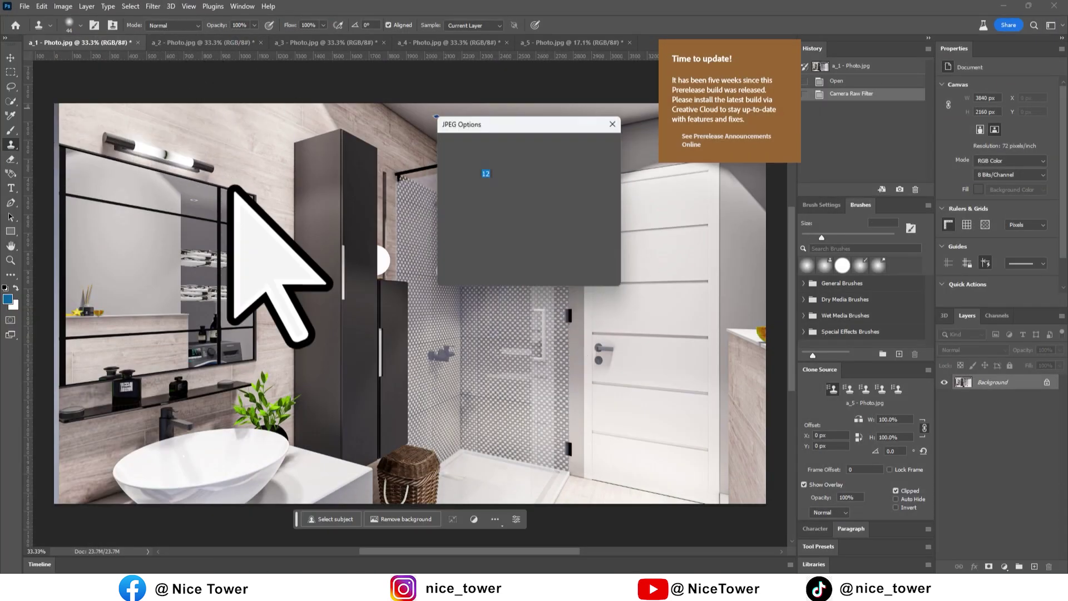
{"action": "left_click", "coordinate": [601, 149]}
- Export render a_2 as a JPEG via Save for Web (Legacy)
{"action": "left_click", "coordinate": [111, 48]}
{"action": "left_click", "coordinate": [24, 6]}
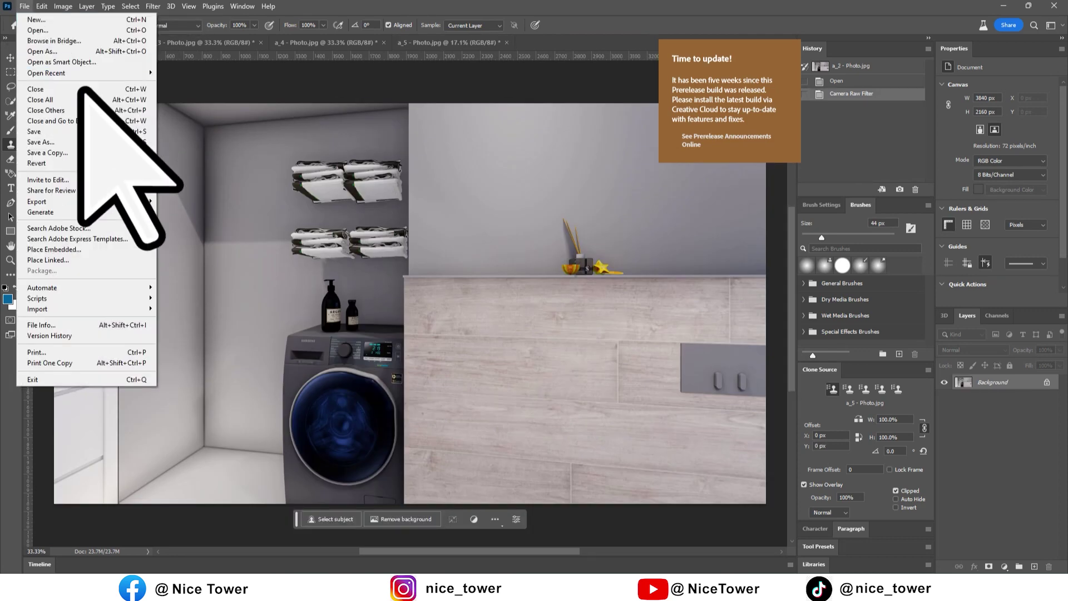
{"action": "left_click", "coordinate": [220, 245]}
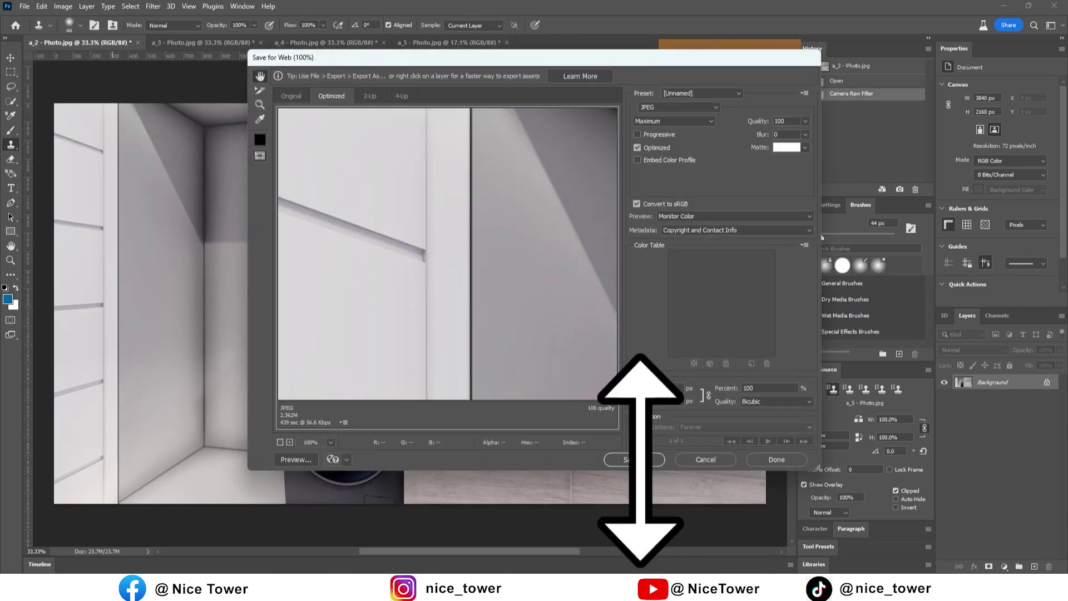
{"action": "left_click", "coordinate": [632, 455]}
{"action": "key", "text": "Return"}
- Export renders a_3 and a_5 as JPEGs into the finle folder
{"action": "left_click", "coordinate": [206, 42]}
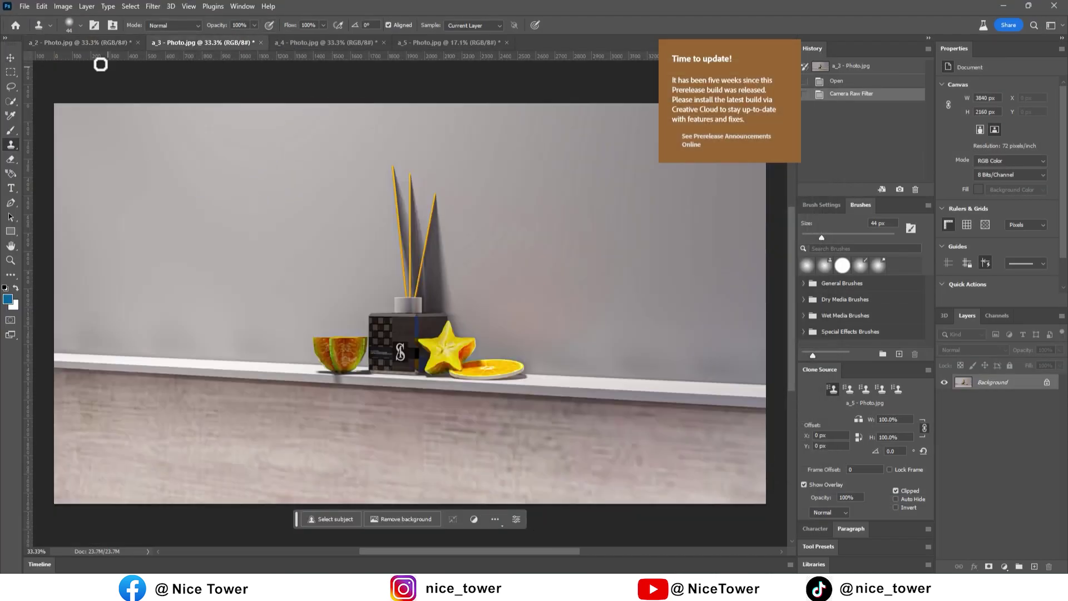
{"action": "left_click", "coordinate": [25, 6]}
{"action": "left_click", "coordinate": [219, 245]}
{"action": "left_click", "coordinate": [632, 456]}
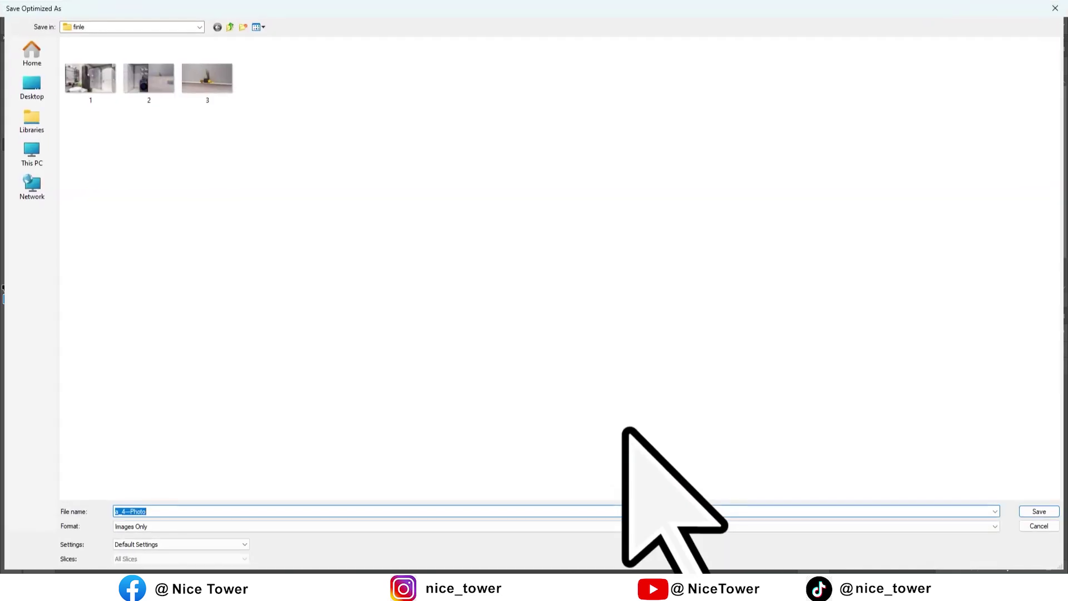
{"action": "key", "text": "Return"}
{"action": "left_click", "coordinate": [423, 43]}
{"action": "left_click", "coordinate": [24, 7]}
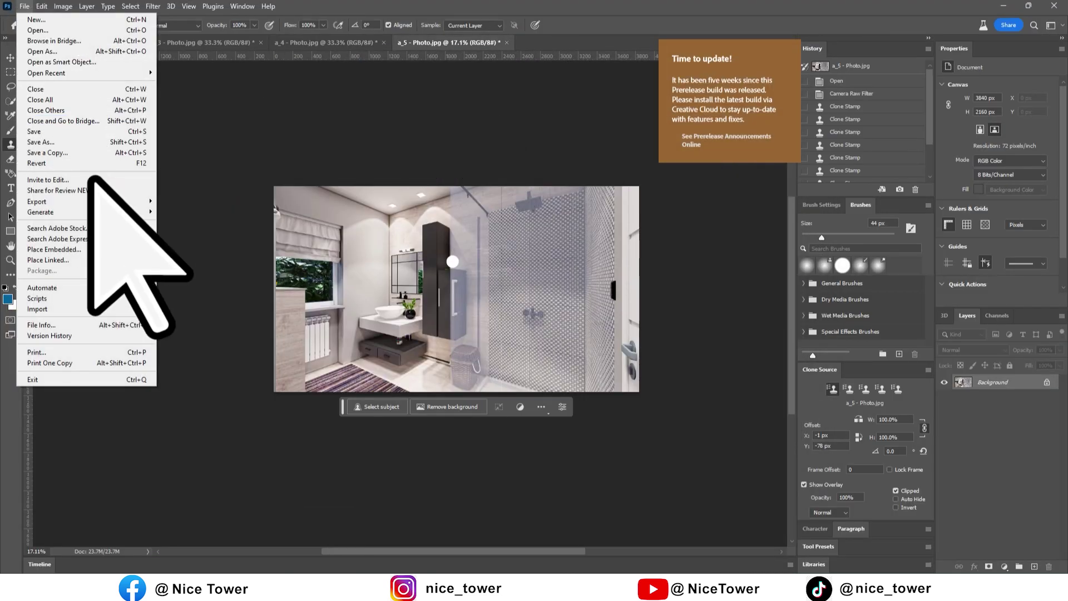
{"action": "left_click", "coordinate": [233, 240]}
{"action": "left_click", "coordinate": [634, 459]}
{"action": "key", "text": "Return"}
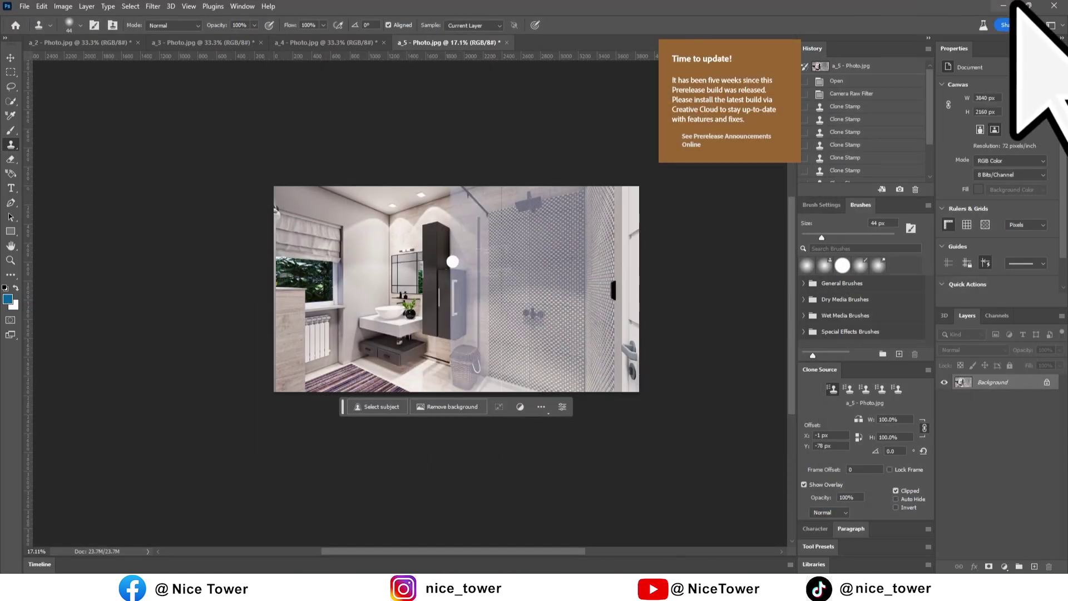
- Minimise Photoshop to reveal the desktop
{"action": "left_click", "coordinate": [1003, 6]}
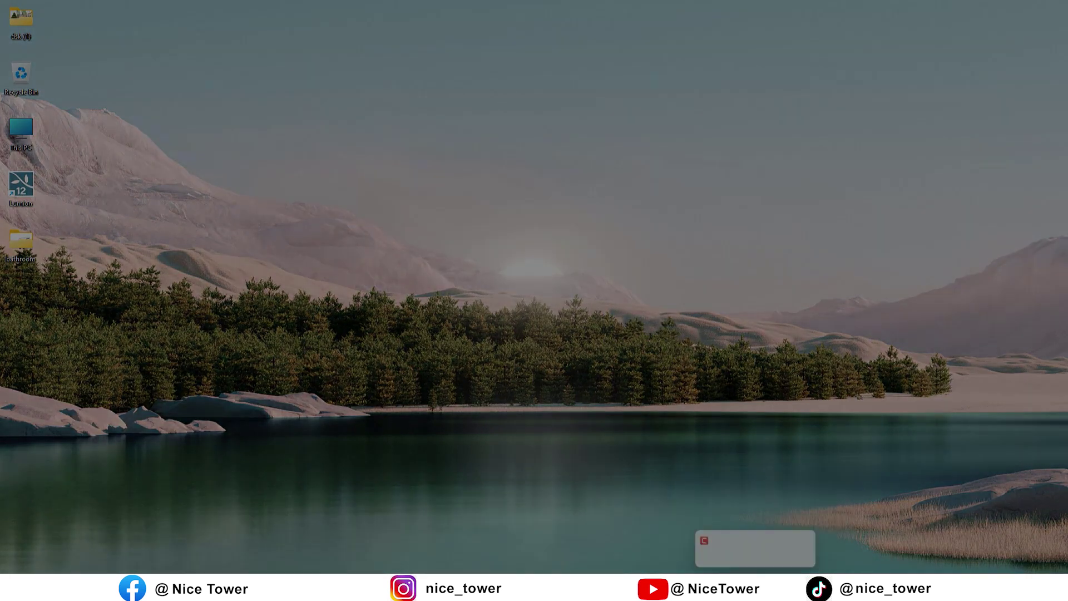